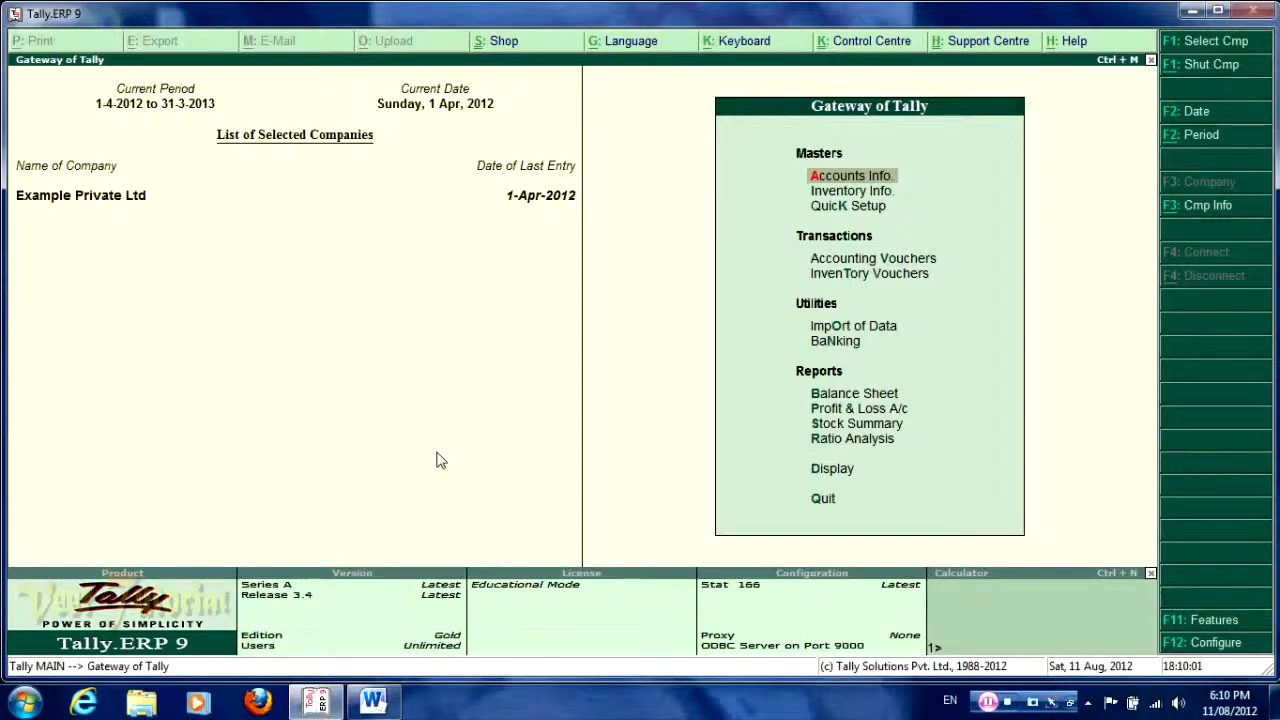
- Switch to the STOCK CHART document in Microsoft Word and review the Purchase – VAT accounts and branch transfer entry listed under Purchase
{"action": "key", "text": "Down"}
{"action": "key", "text": "Up"}
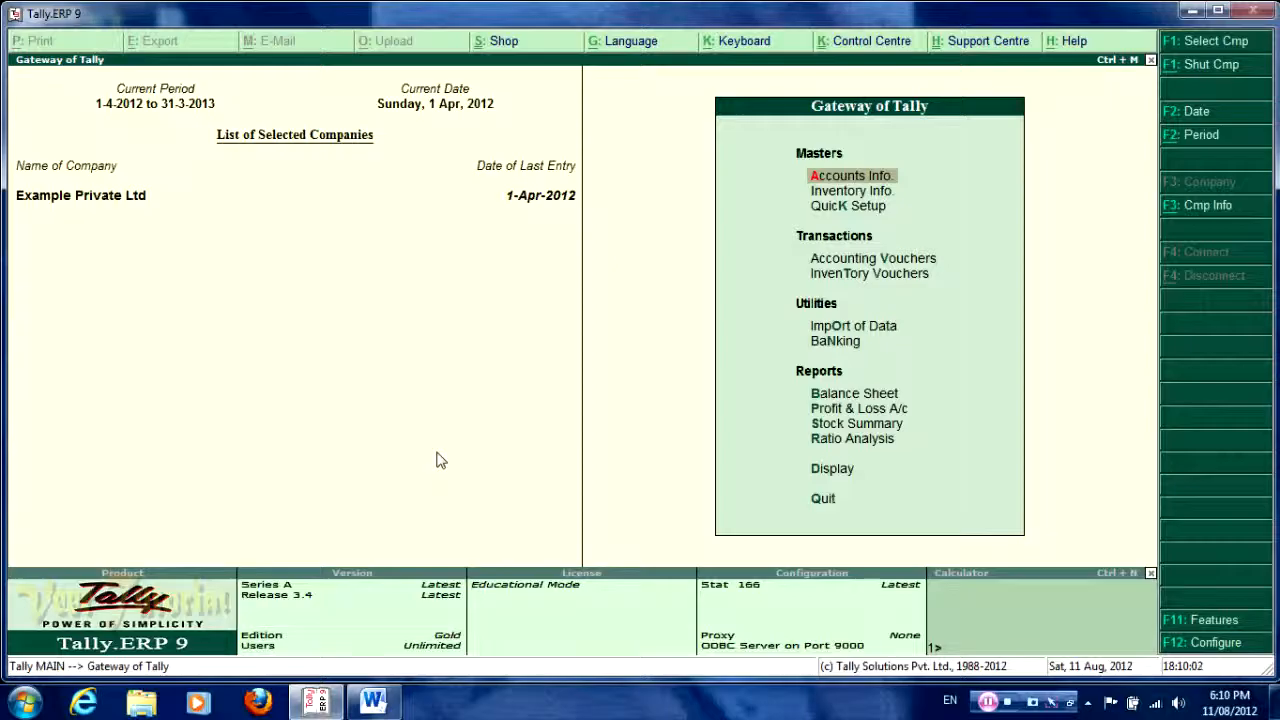
{"action": "left_click", "coordinate": [376, 703]}
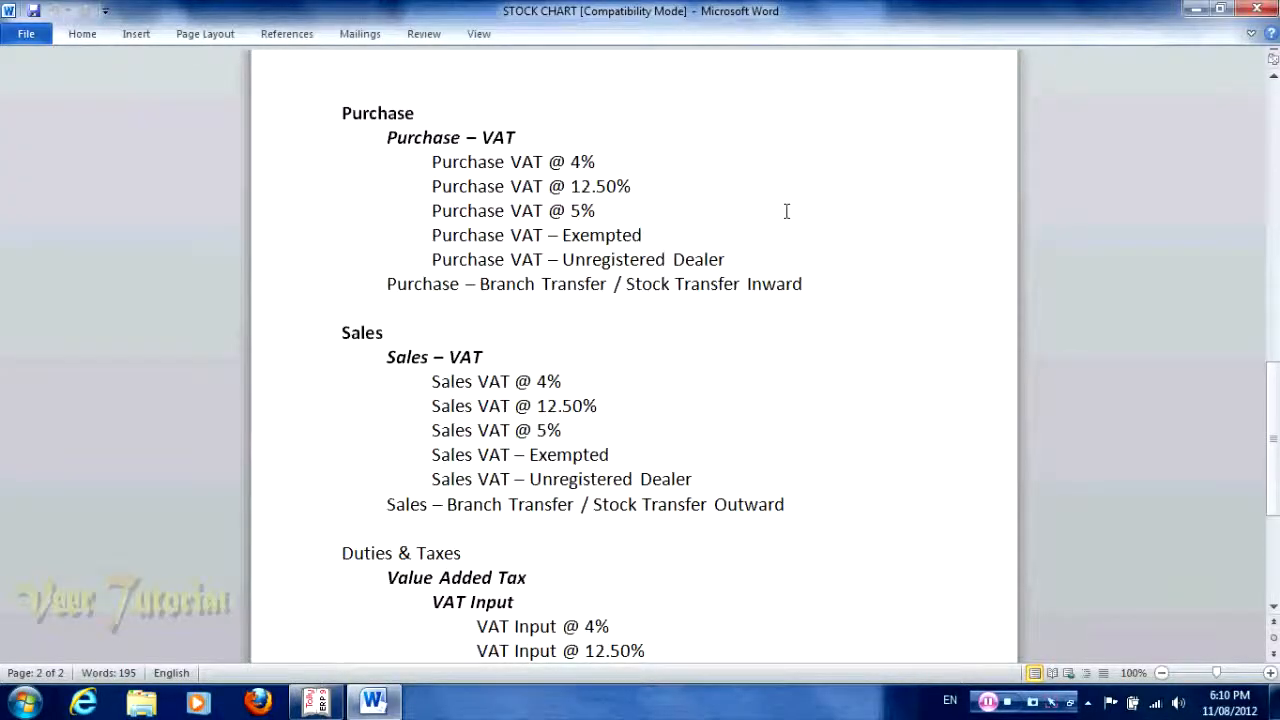
{"action": "key", "text": "Up"}
{"action": "key", "text": "Up"}
{"action": "key", "text": "Up"}
{"action": "key", "text": "Up"}
{"action": "key", "text": "Up"}
{"action": "key", "text": "Up"}
{"action": "key", "text": "Up"}
{"action": "key", "text": "Up"}
{"action": "key", "text": "Up"}
{"action": "key", "text": "Up"}
{"action": "key", "text": "Up"}
{"action": "key", "text": "Up"}
{"action": "key", "text": "Up"}
{"action": "key", "text": "Up"}
{"action": "key", "text": "Up"}
{"action": "key", "text": "Up"}
{"action": "key", "text": "Up"}
{"action": "key", "text": "Up"}
{"action": "key", "text": "Up"}
{"action": "key", "text": "Up"}
{"action": "key", "text": "Up"}
{"action": "key", "text": "Up"}
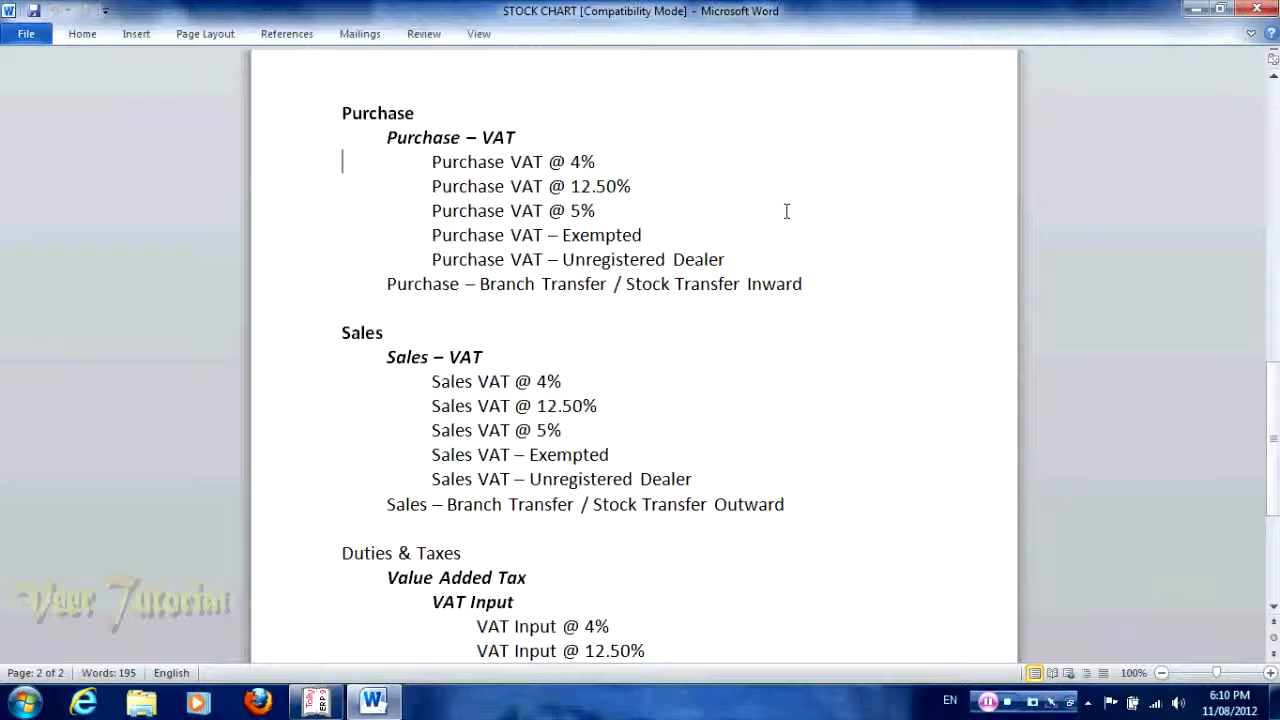
{"action": "key", "text": "Down"}
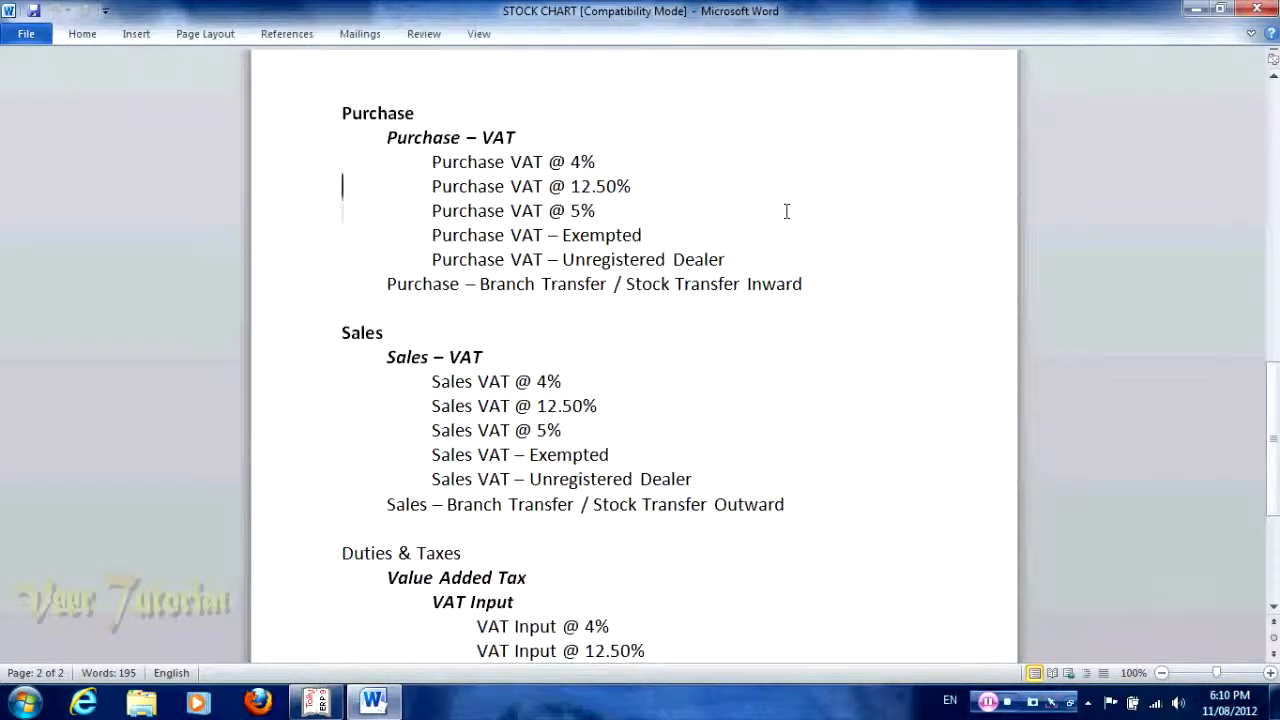
{"action": "key", "text": "Down"}
{"action": "key", "text": "Down"}
{"action": "key", "text": "Down"}
{"action": "key", "text": "Up"}
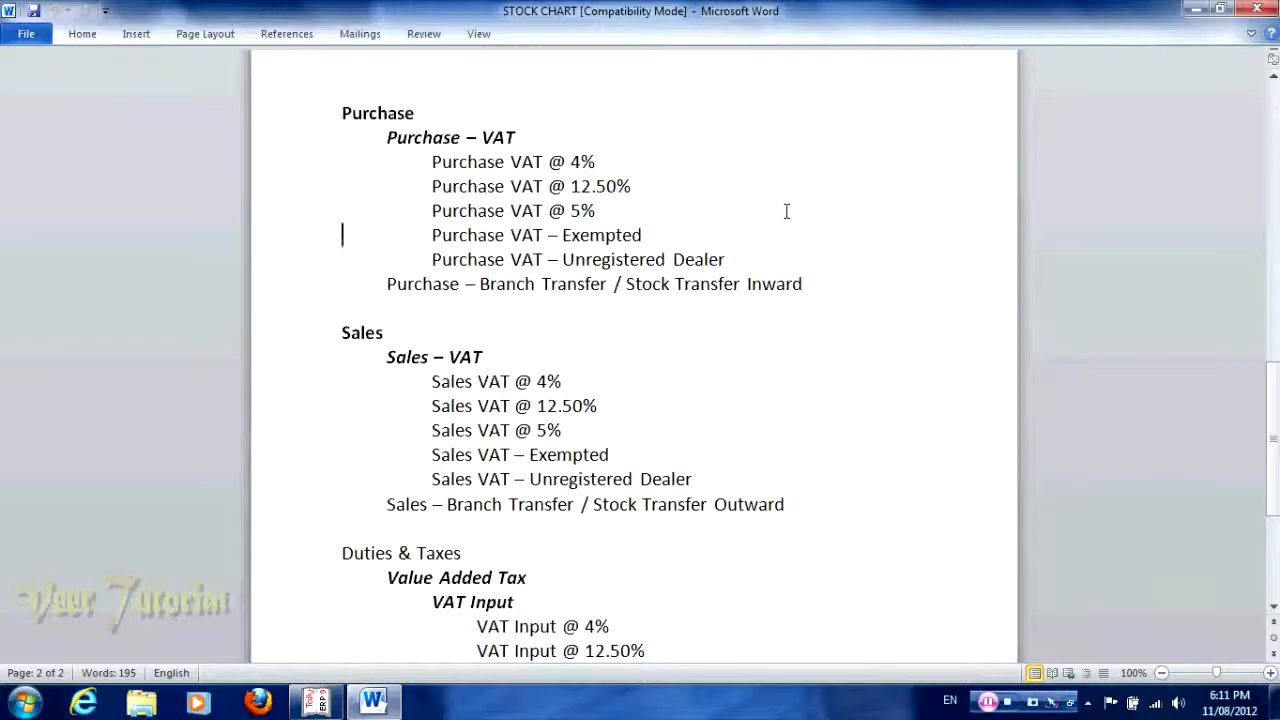
{"action": "key", "text": "Down"}
{"action": "key", "text": "Down"}
{"action": "key", "text": "Up"}
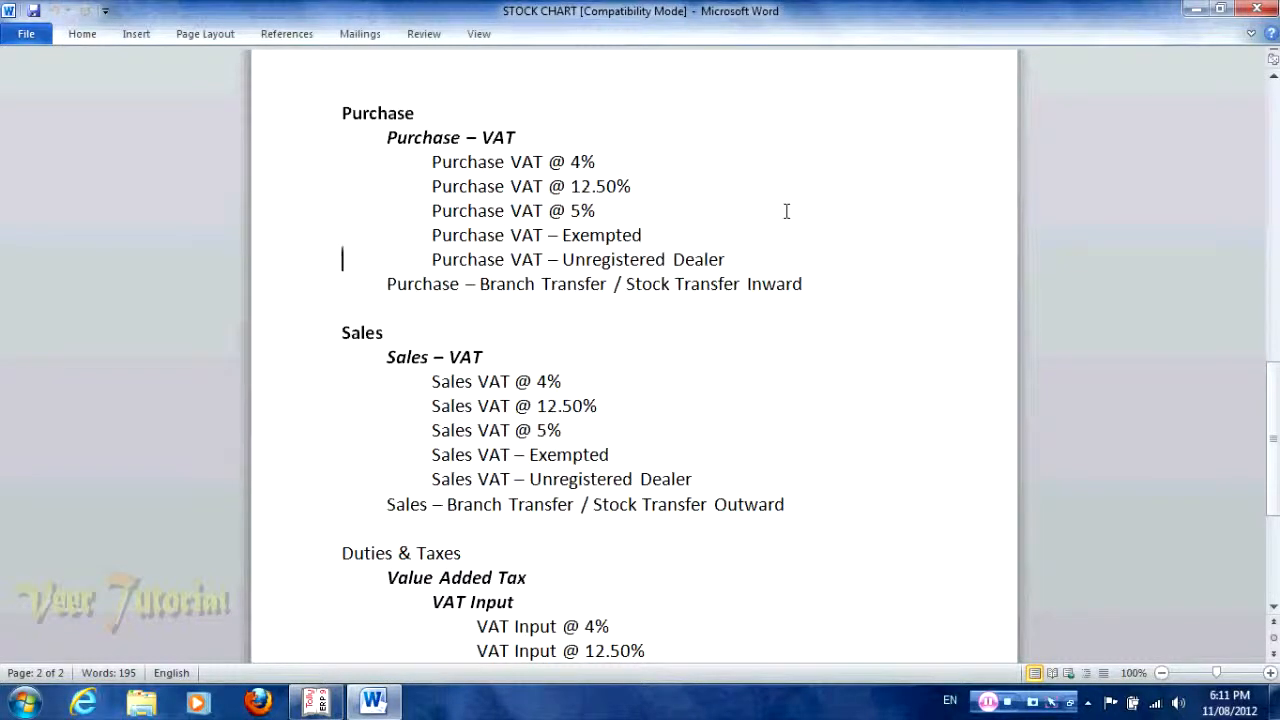
{"action": "key", "text": "Down"}
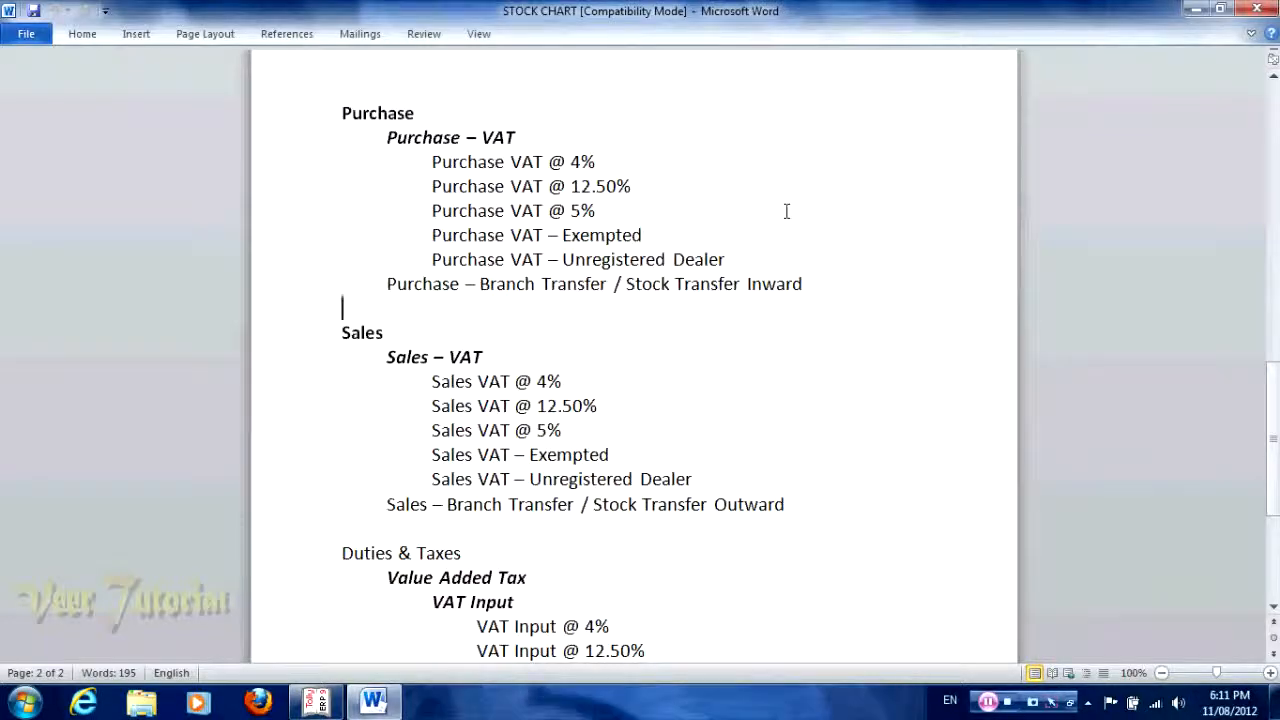
- Review the Sales – VAT accounts and the branch transfer entry listed under Sales in the chart
{"action": "key", "text": "Down"}
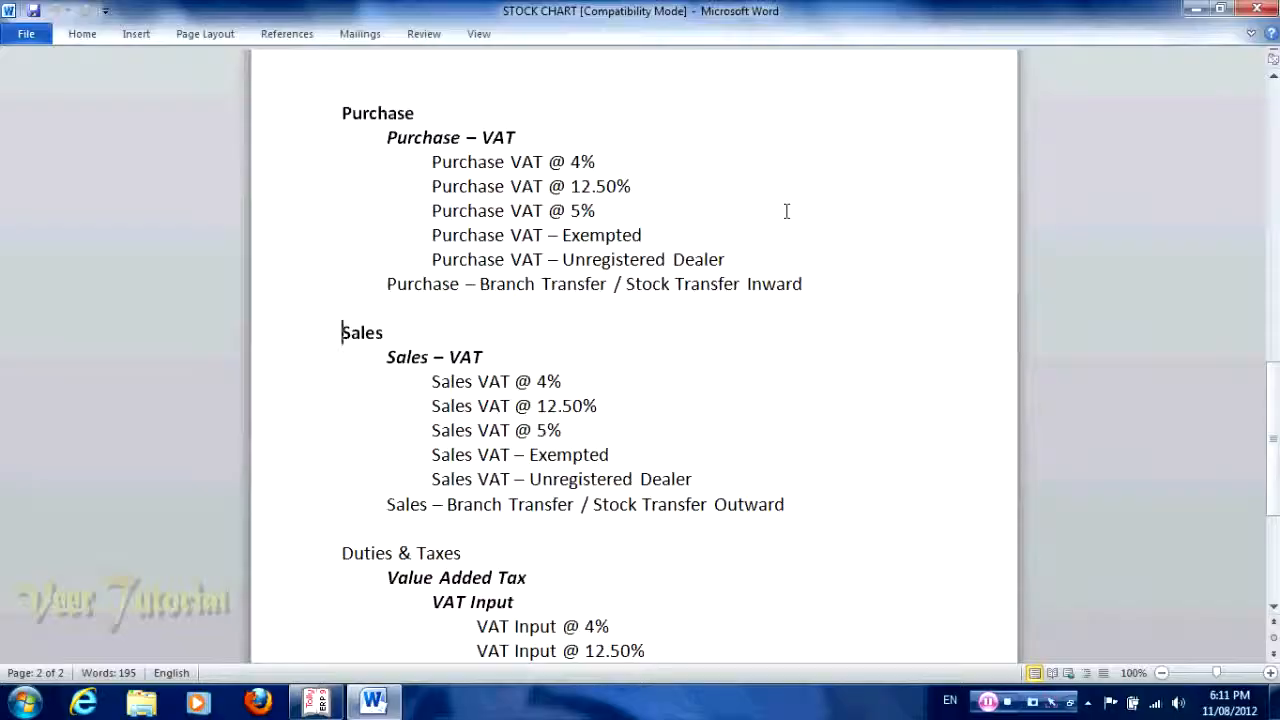
{"action": "key", "text": "Down"}
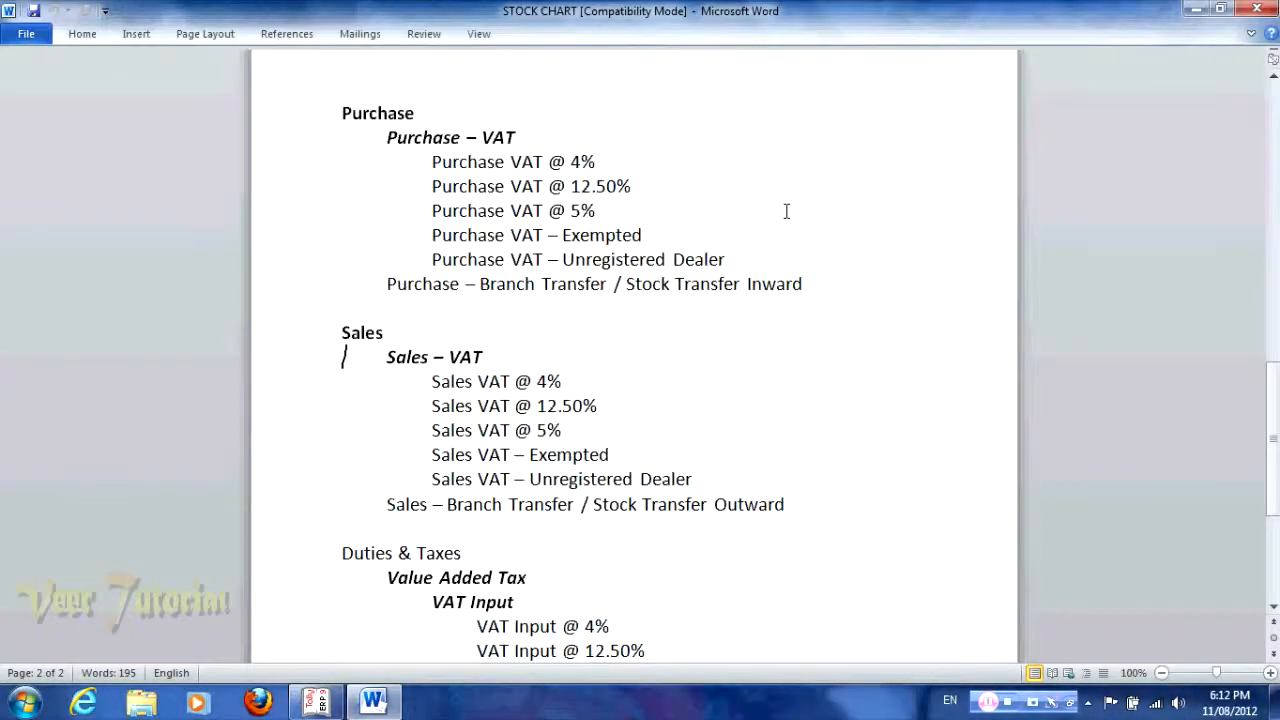
{"action": "key", "text": "Down"}
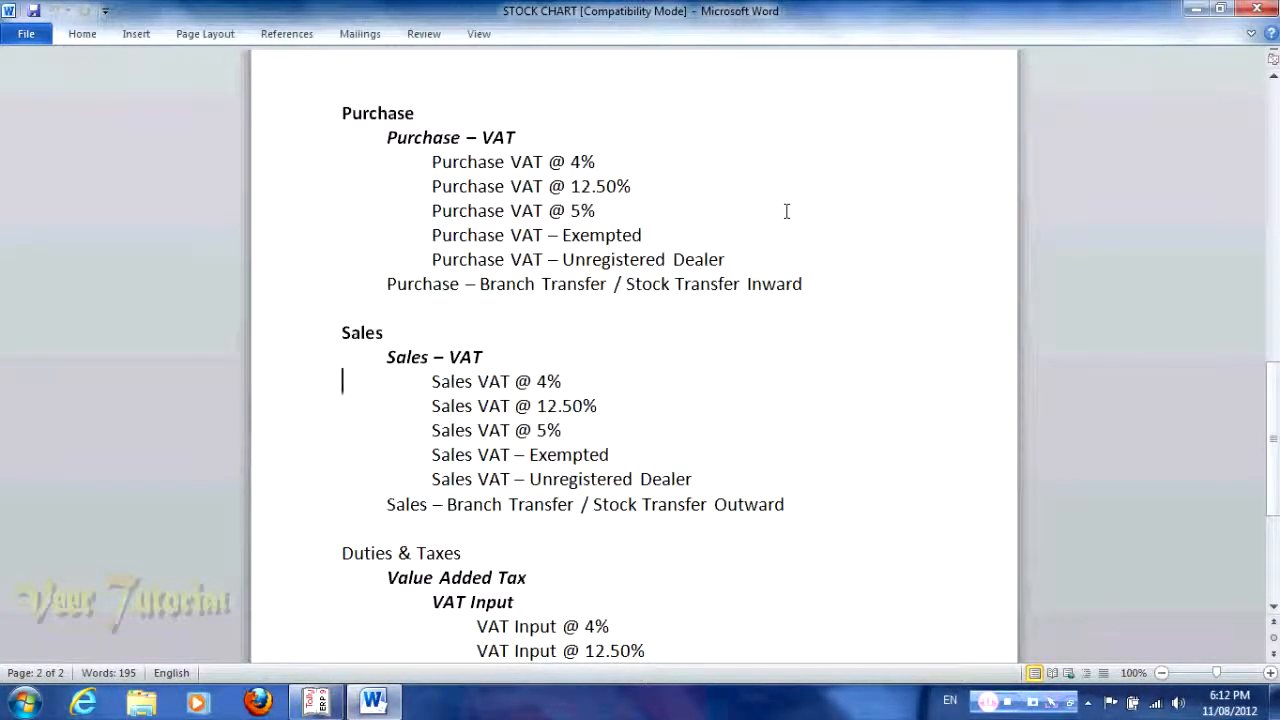
{"action": "key", "text": "End"}
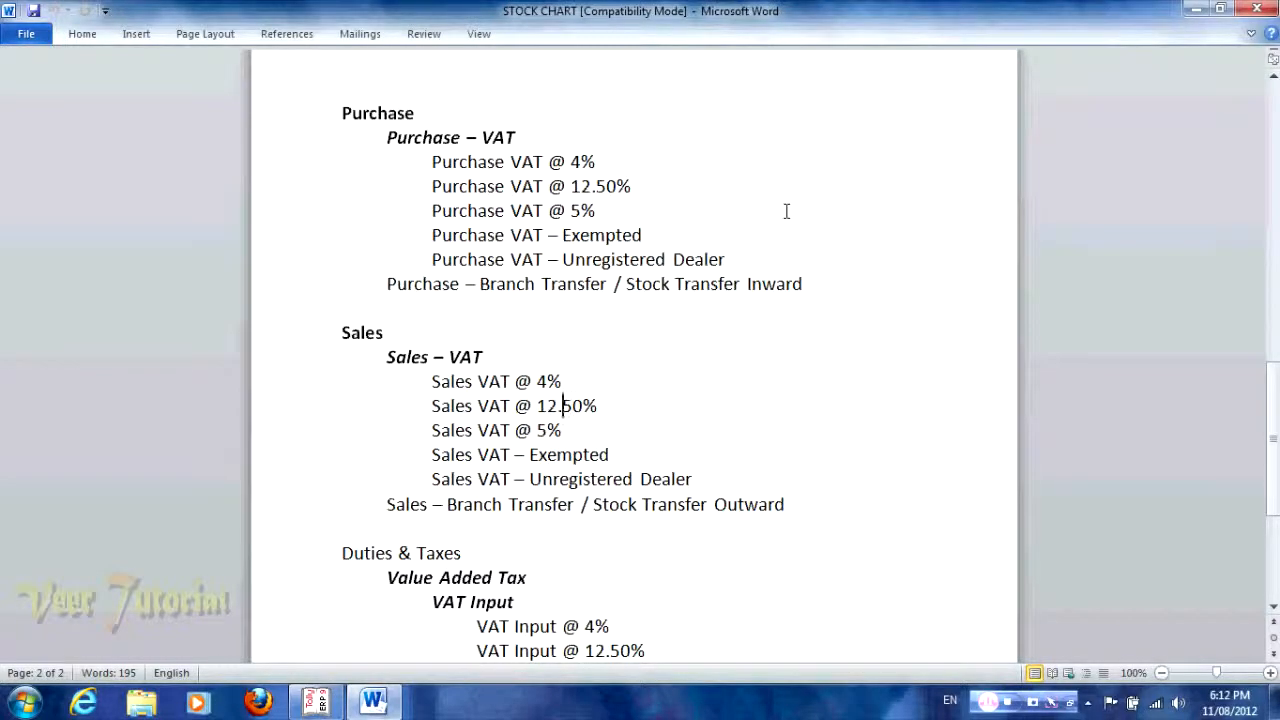
{"action": "key", "text": "Down"}
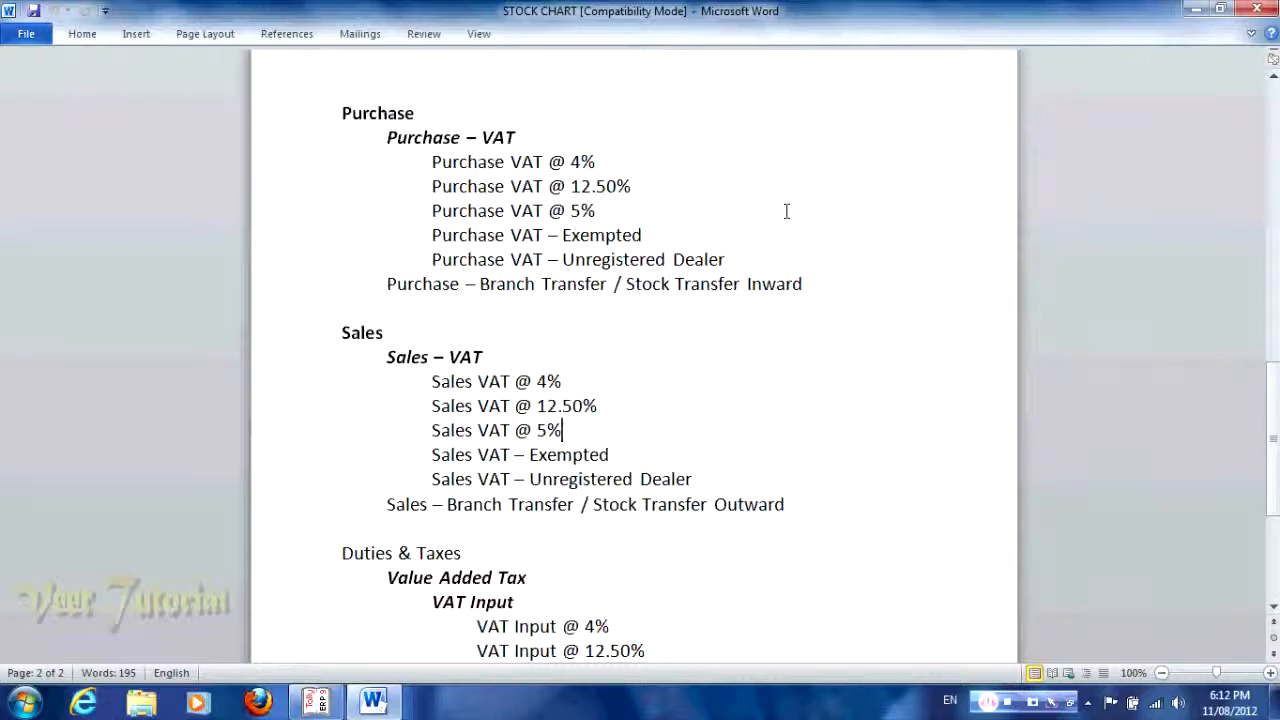
{"action": "key", "text": "Down"}
{"action": "key", "text": "Down"}
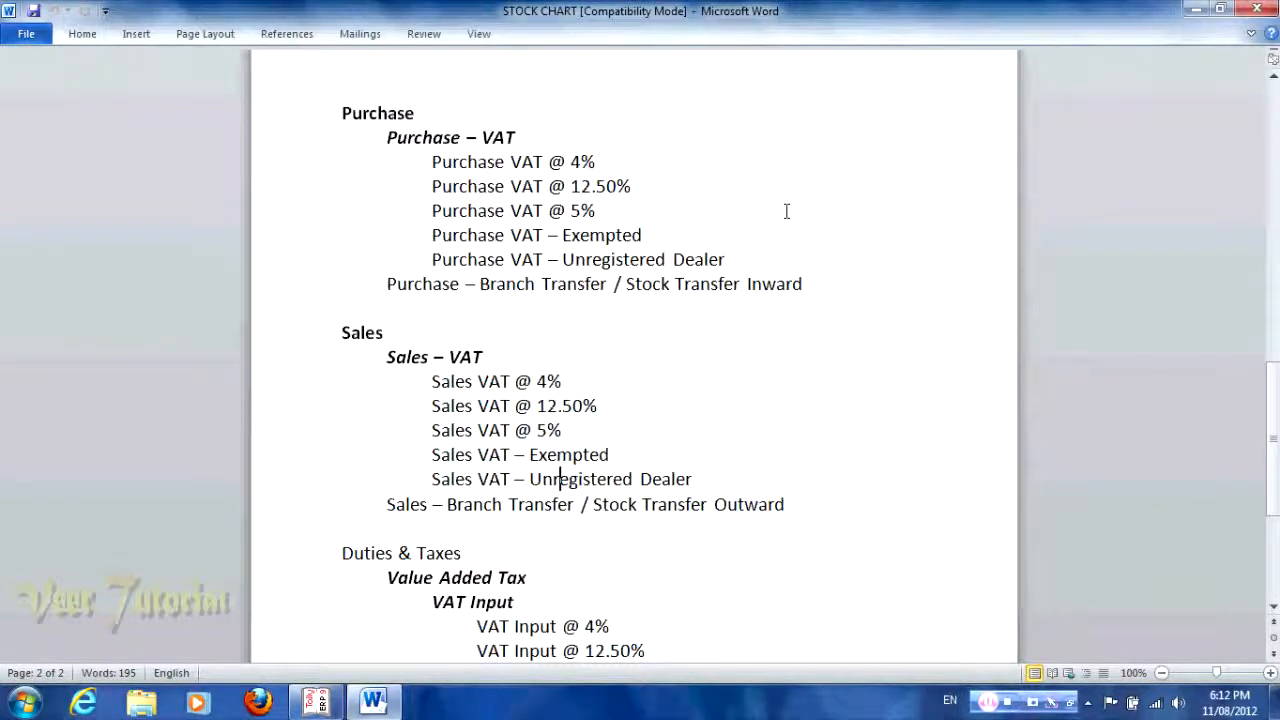
{"action": "key", "text": "Down"}
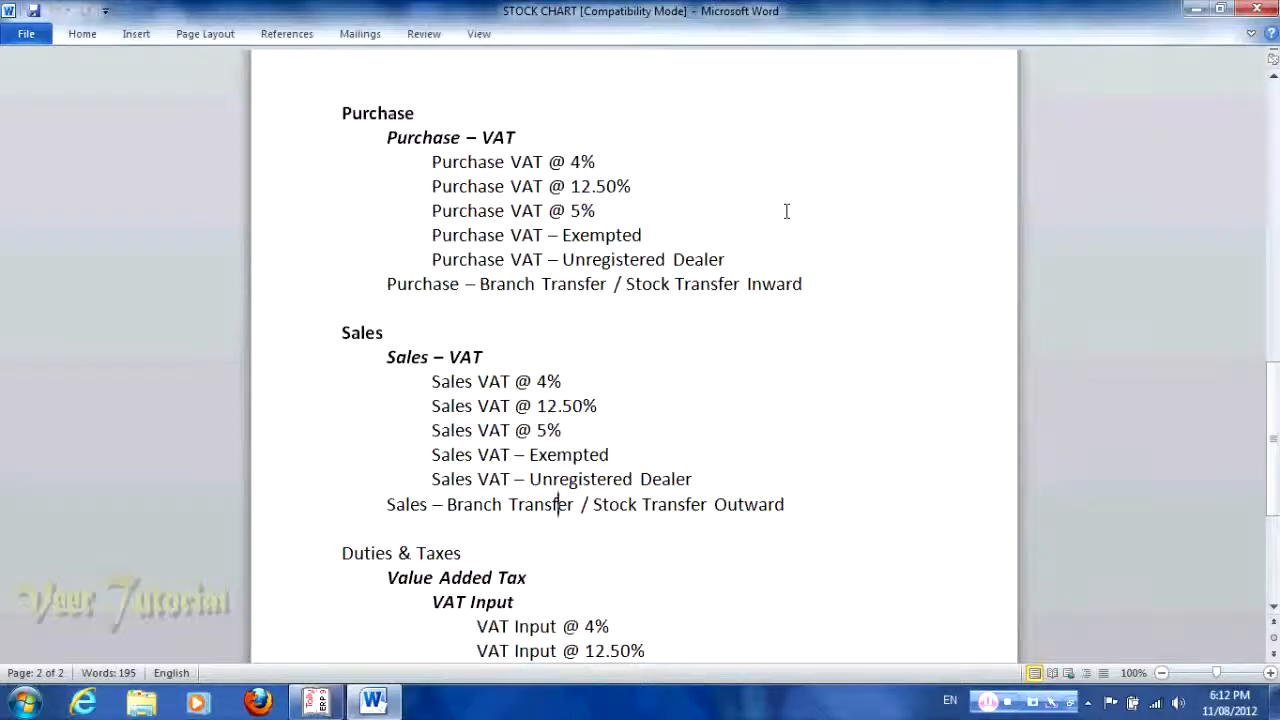
{"action": "key", "text": "Down"}
- Examine the Duties & Taxes section, including the VAT Input and VAT Output entries under Value Added Tax
{"action": "key", "text": "ctrl+End"}
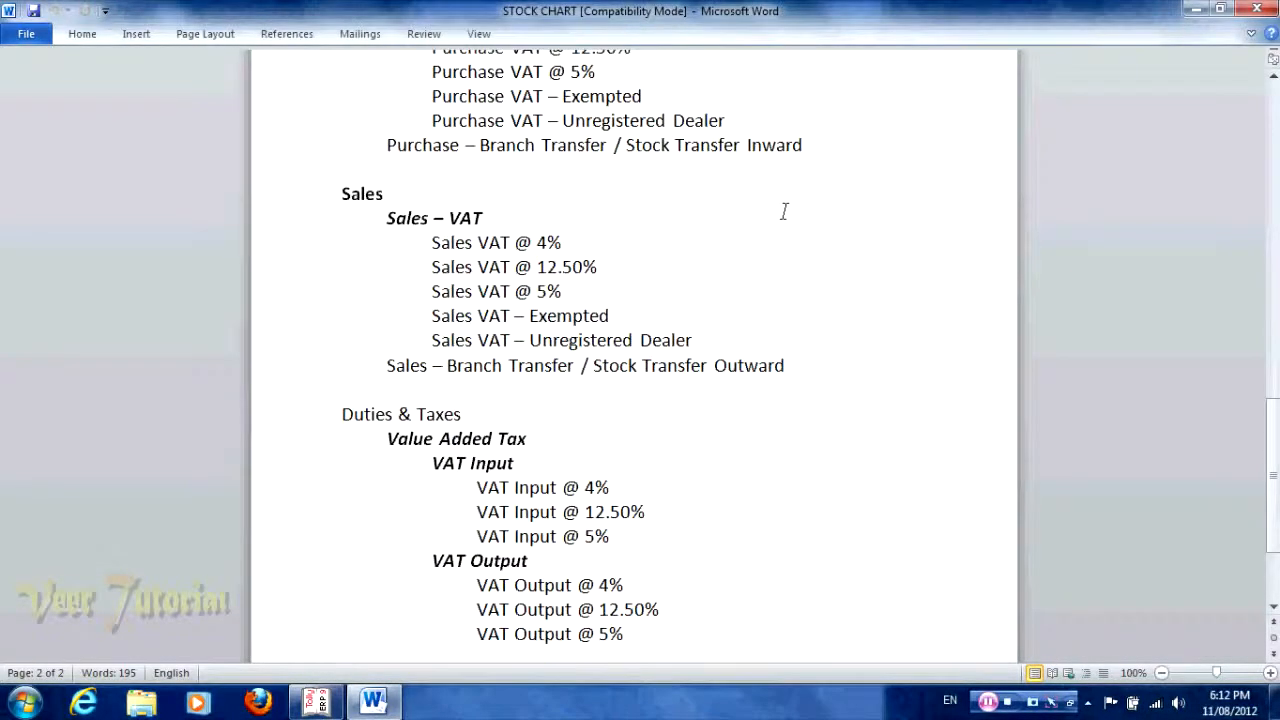
{"action": "key", "text": "Up"}
{"action": "key", "text": "Up"}
{"action": "key", "text": "Up"}
{"action": "key", "text": "Up"}
{"action": "key", "text": "Up"}
{"action": "key", "text": "Up"}
{"action": "key", "text": "Up"}
{"action": "key", "text": "Up"}
{"action": "key", "text": "Up"}
{"action": "key", "text": "Up"}
{"action": "key", "text": "Down"}
{"action": "key", "text": "Down"}
{"action": "key", "text": "Down"}
{"action": "key", "text": "Down"}
{"action": "key", "text": "Down"}
{"action": "key", "text": "Down"}
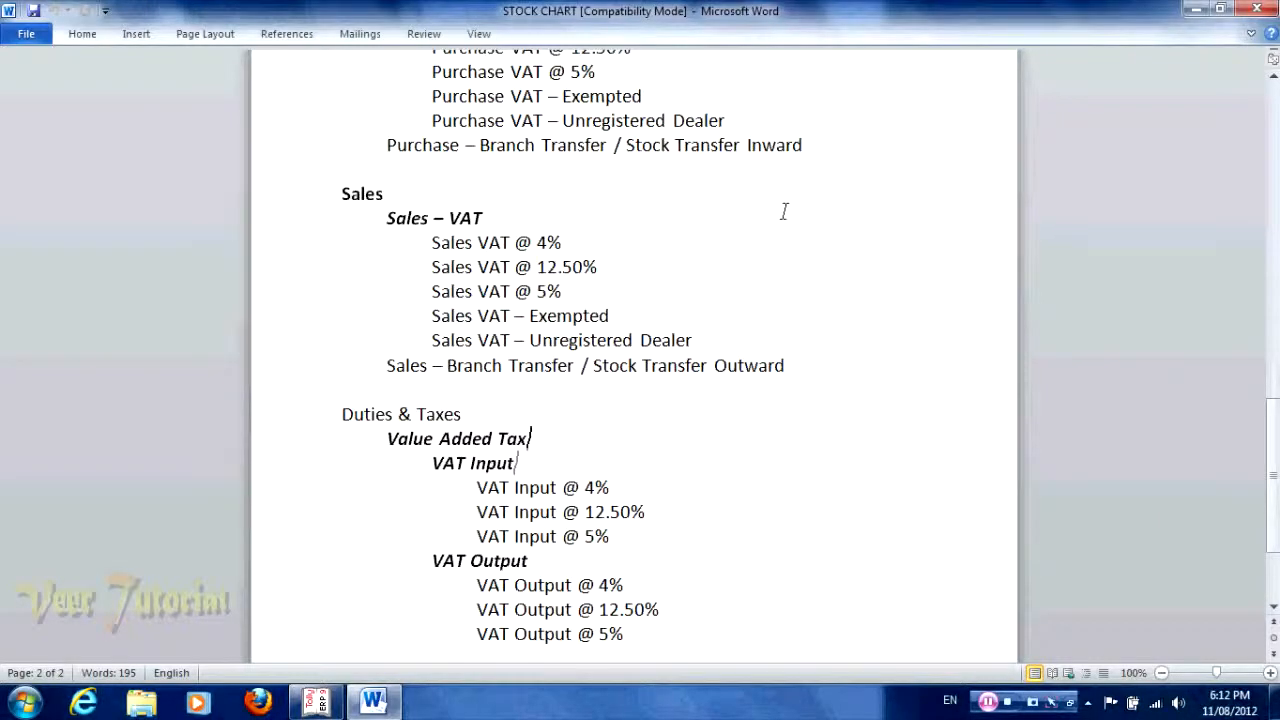
{"action": "key", "text": "Up"}
{"action": "key", "text": "Up"}
{"action": "key", "text": "Up"}
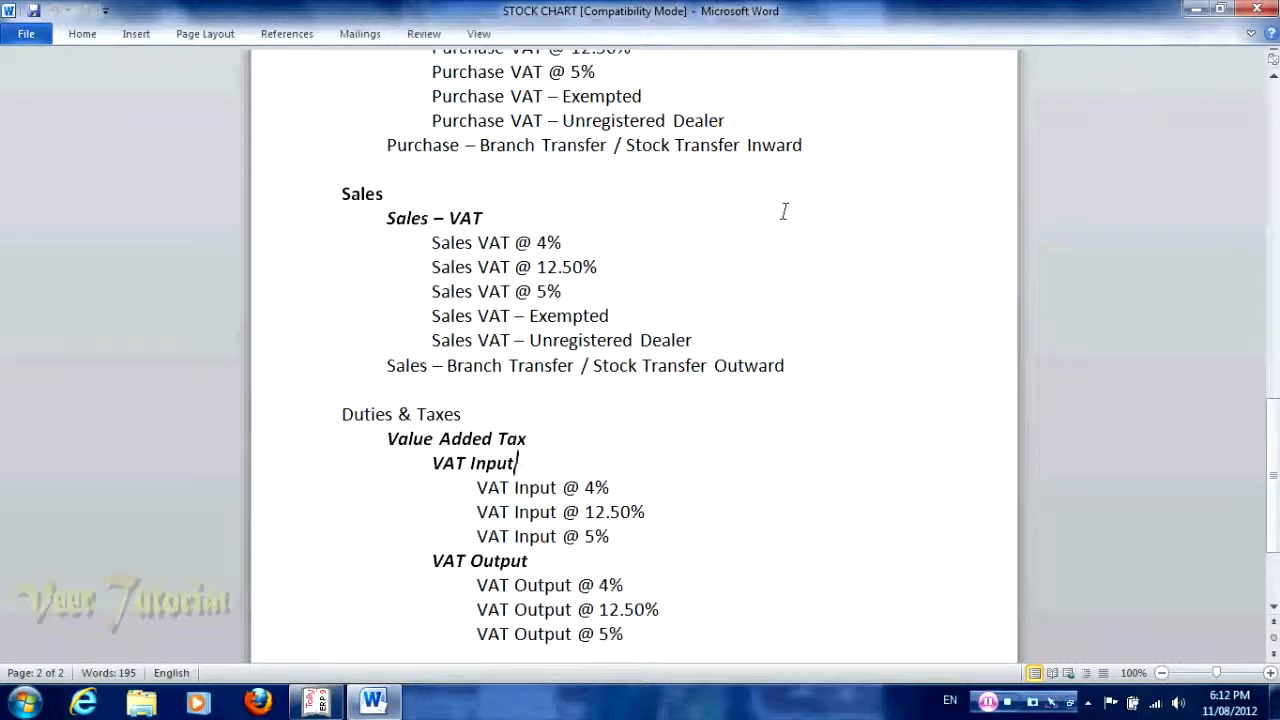
{"action": "key", "text": "Down"}
{"action": "key", "text": "Down"}
{"action": "key", "text": "Down"}
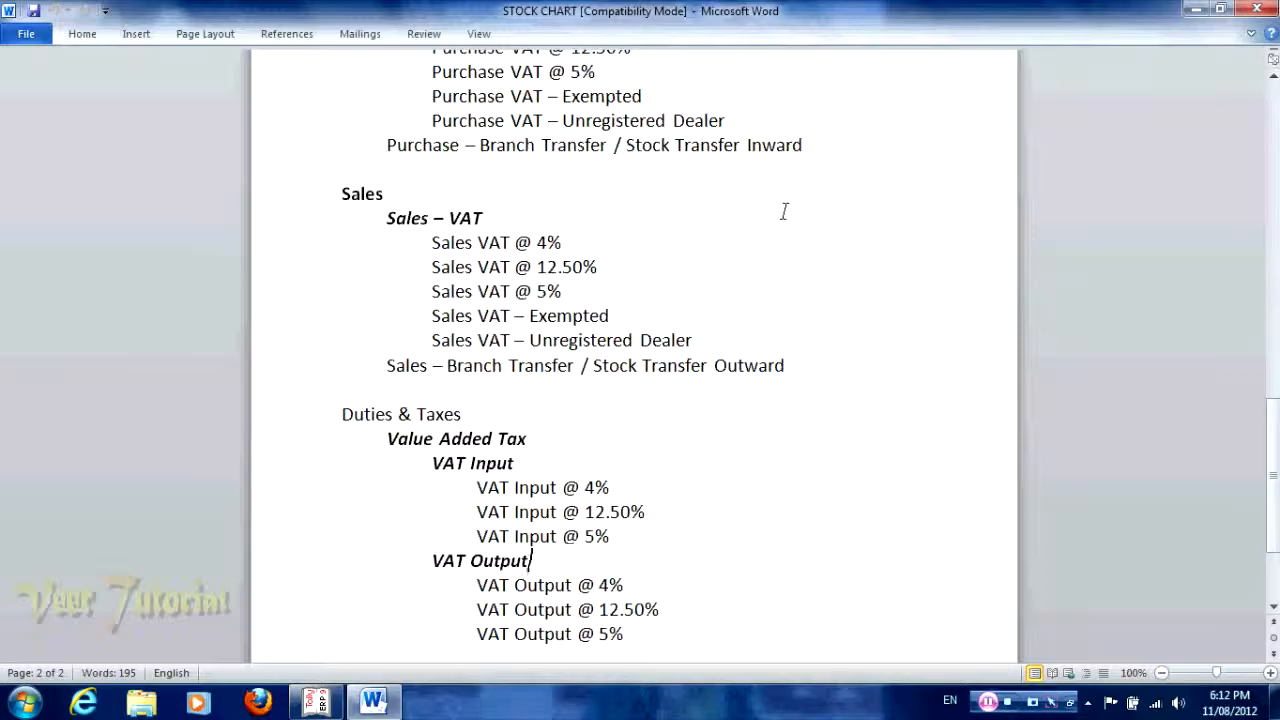
{"action": "key", "text": "Up"}
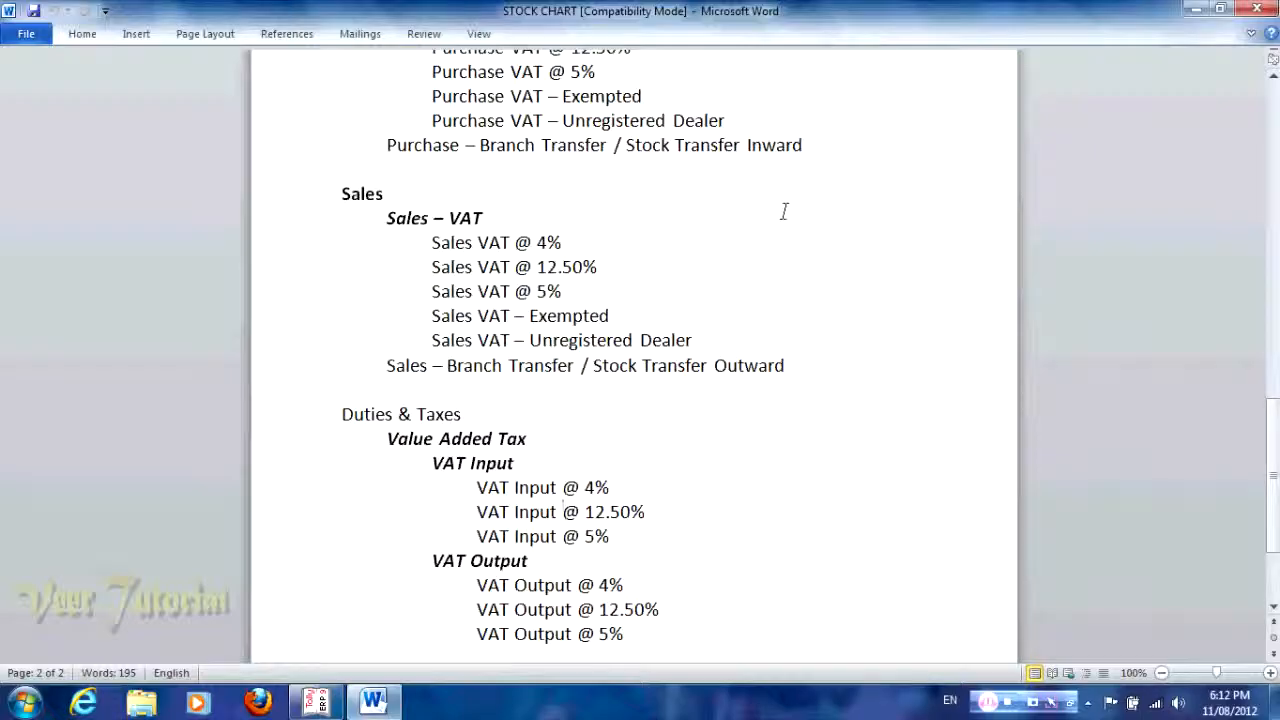
{"action": "key", "text": "Down"}
{"action": "key", "text": "Down"}
{"action": "key", "text": "Down"}
{"action": "key", "text": "Down"}
{"action": "key", "text": "Down"}
{"action": "key", "text": "Down"}
{"action": "key", "text": "Up"}
{"action": "key", "text": "Up"}
{"action": "key", "text": "Up"}
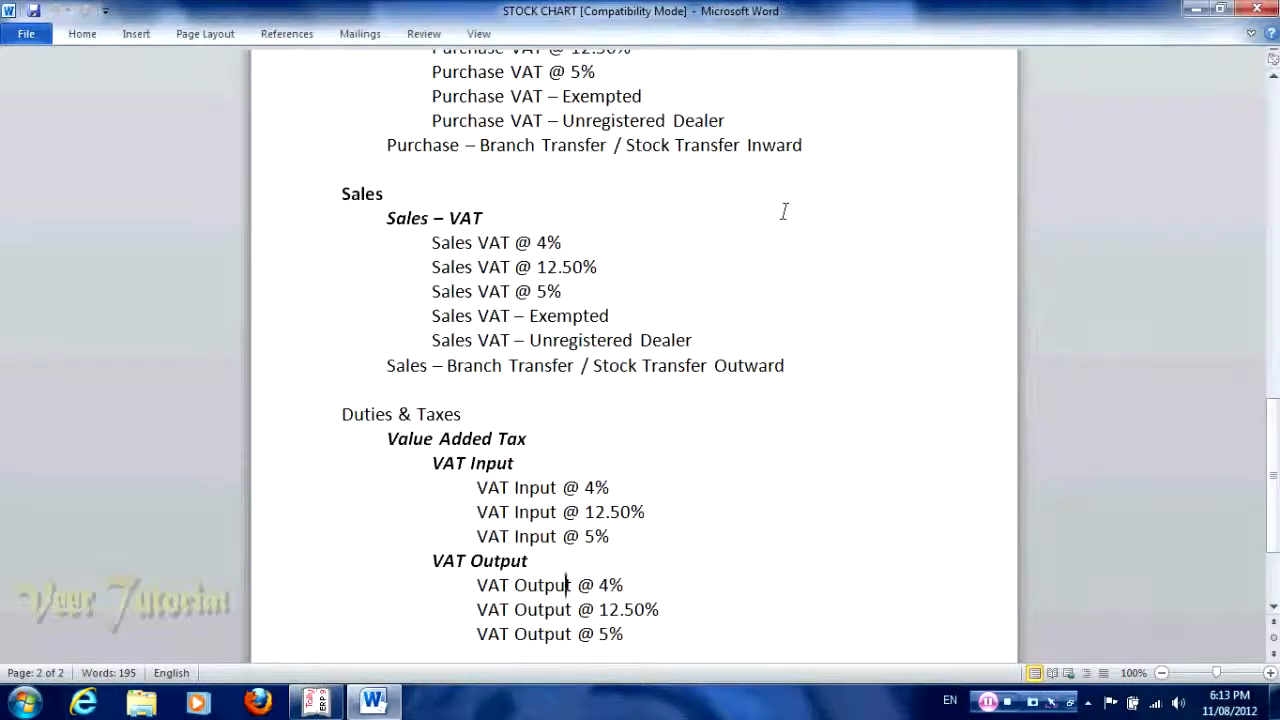
- Skim the Purchase and Sales sections of the chart once more
{"action": "key", "text": "Up"}
{"action": "key", "text": "Up"}
{"action": "key", "text": "Up"}
{"action": "key", "text": "Up"}
{"action": "key", "text": "Up"}
{"action": "key", "text": "Up"}
{"action": "key", "text": "Up"}
{"action": "key", "text": "Up"}
{"action": "key", "text": "Up"}
{"action": "key", "text": "Up"}
{"action": "key", "text": "Up"}
{"action": "key", "text": "Up"}
{"action": "key", "text": "Up"}
{"action": "key", "text": "Up"}
{"action": "key", "text": "Up"}
{"action": "key", "text": "Up"}
{"action": "key", "text": "Up"}
{"action": "key", "text": "Up"}
{"action": "key", "text": "Up"}
{"action": "key", "text": "Up"}
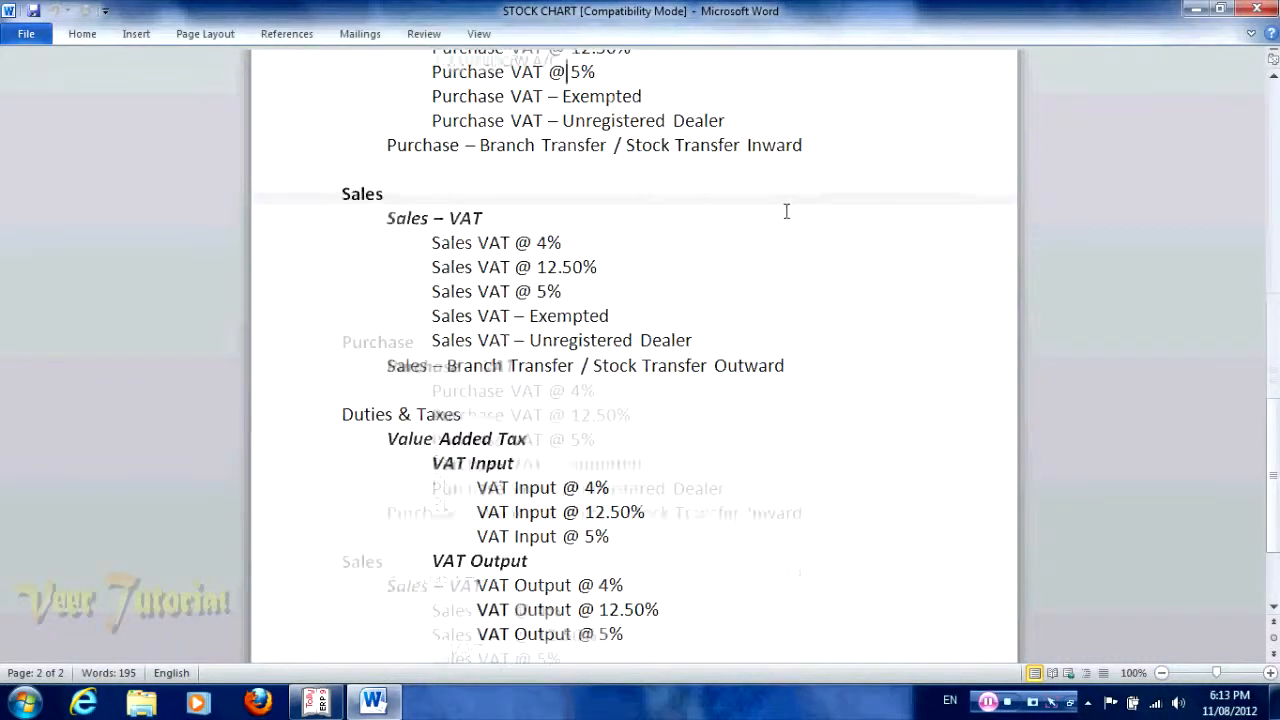
{"action": "key", "text": "Down"}
{"action": "key", "text": "Down"}
{"action": "key", "text": "Down"}
{"action": "key", "text": "Down"}
{"action": "key", "text": "Down"}
{"action": "key", "text": "Down"}
{"action": "key", "text": "Down"}
{"action": "key", "text": "Down"}
{"action": "key", "text": "Down"}
{"action": "key", "text": "Down"}
{"action": "key", "text": "Down"}
{"action": "key", "text": "Down"}
{"action": "key", "text": "Down"}
{"action": "key", "text": "Down"}
{"action": "key", "text": "Down"}
{"action": "key", "text": "Down"}
{"action": "key", "text": "Down"}
{"action": "key", "text": "Down"}
{"action": "key", "text": "Down"}
{"action": "key", "text": "Down"}
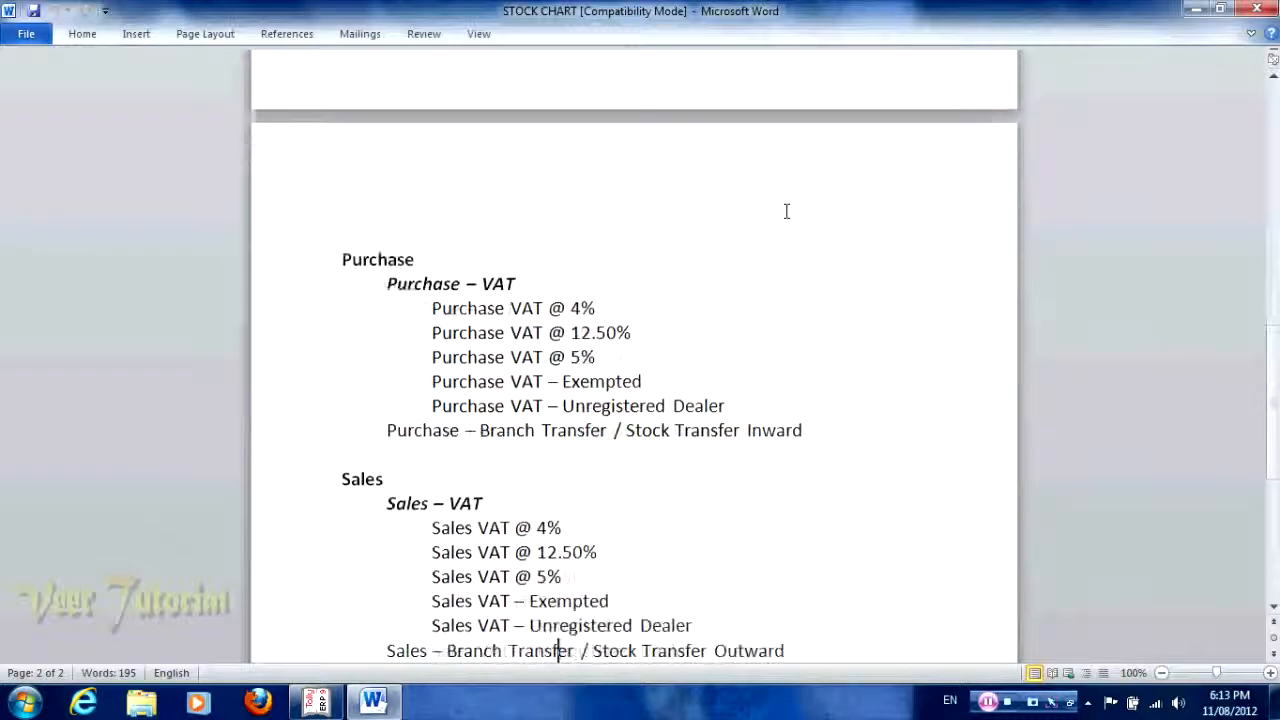
- Switch to Tally.ERP 9 and open the creation form for a single account group
{"action": "left_click", "coordinate": [316, 701]}
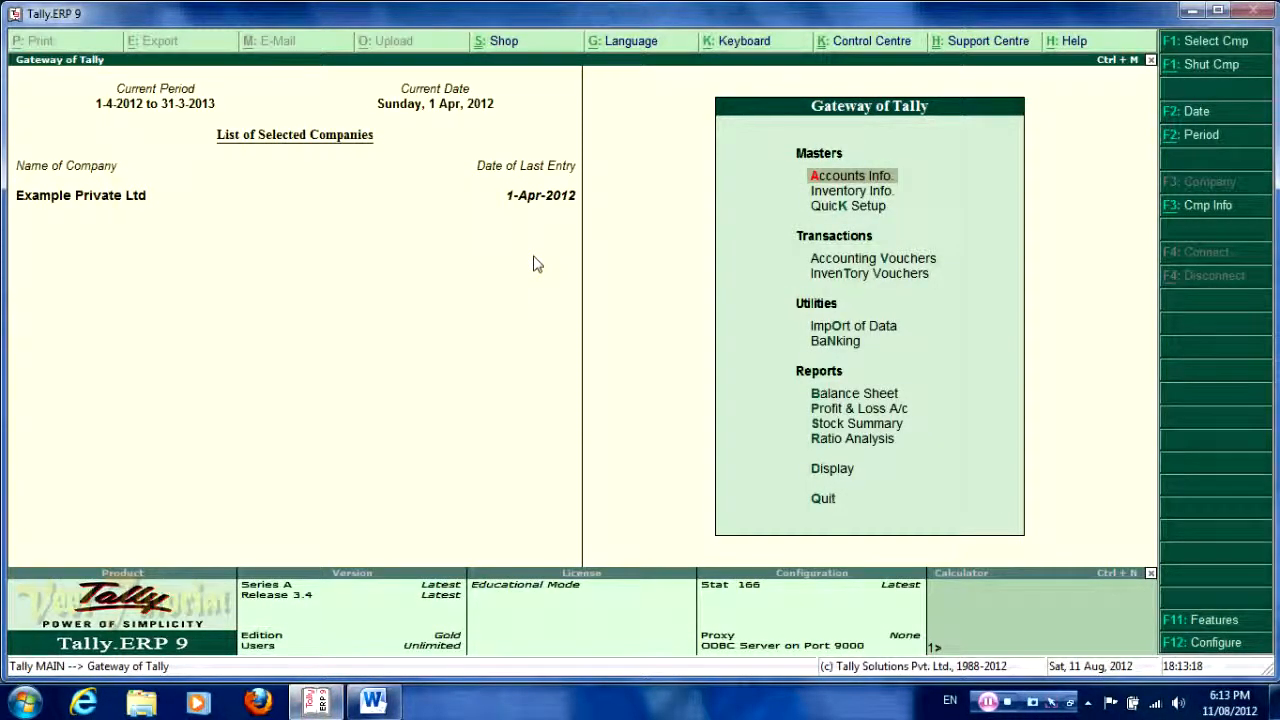
{"action": "key", "text": "Return"}
{"action": "key", "text": "Down"}
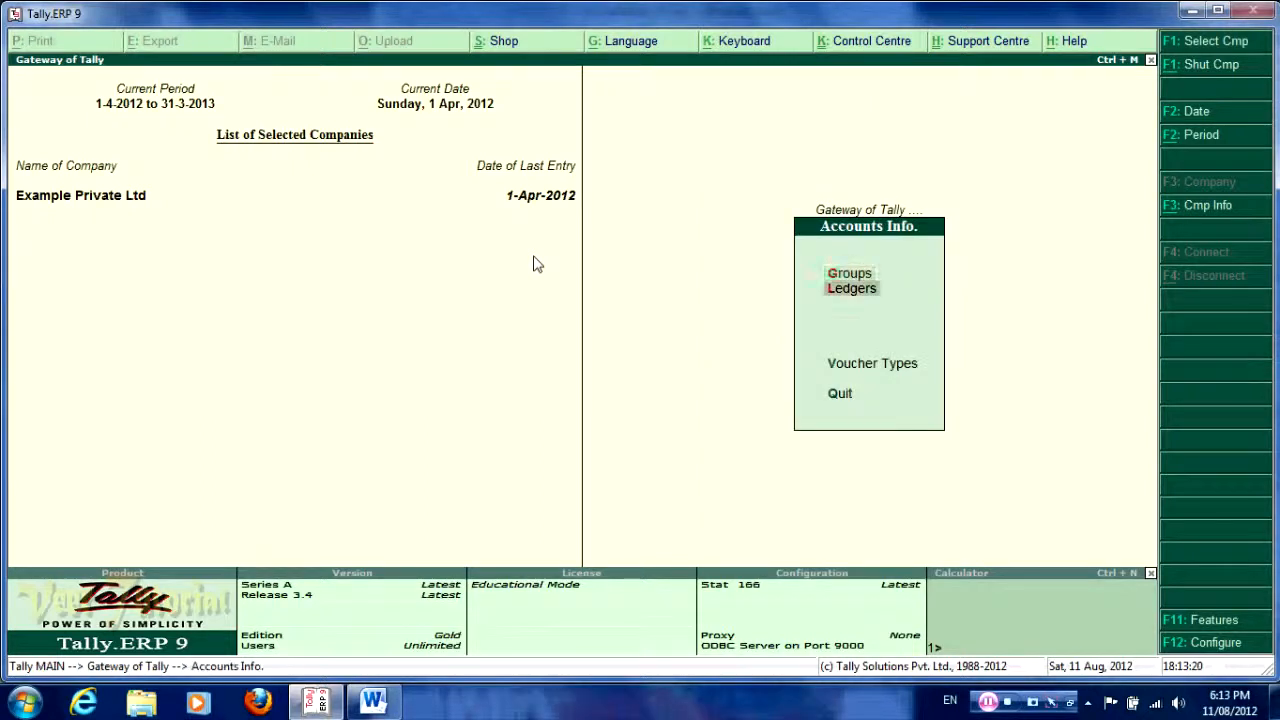
{"action": "key", "text": "Return"}
{"action": "key", "text": "Escape"}
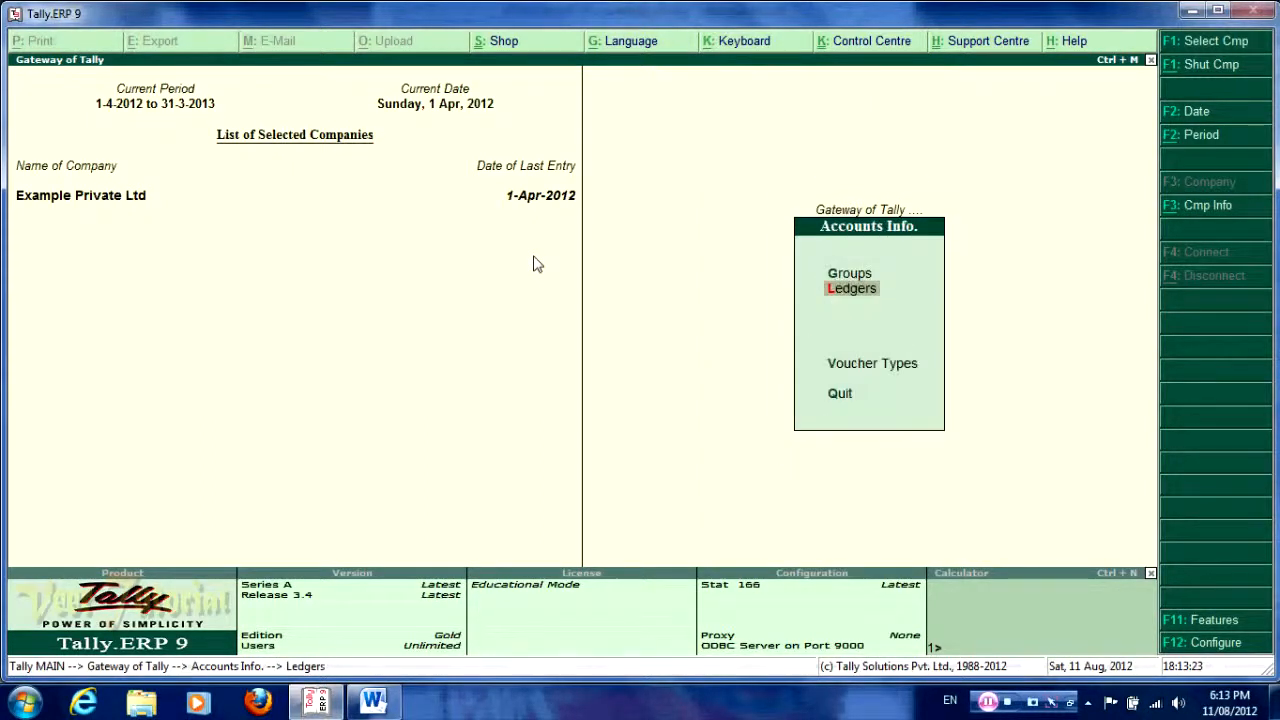
{"action": "key", "text": "Up"}
{"action": "key", "text": "Return"}
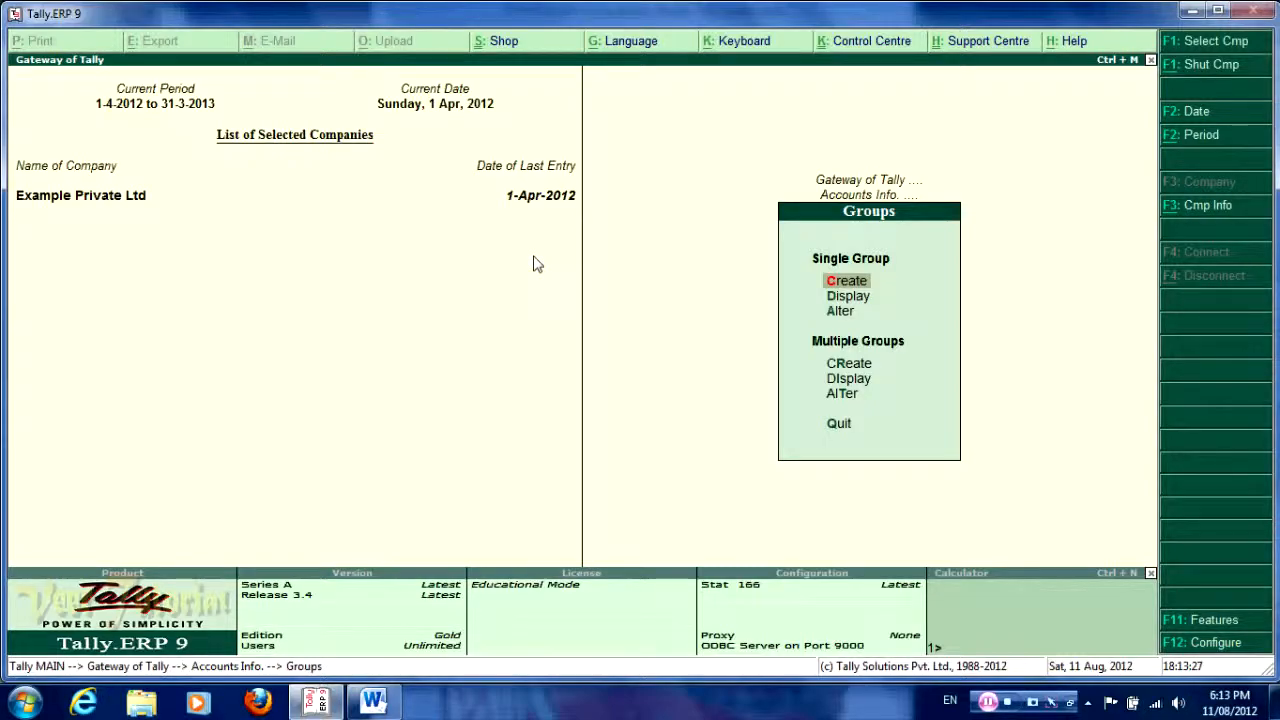
{"action": "key", "text": "Return"}
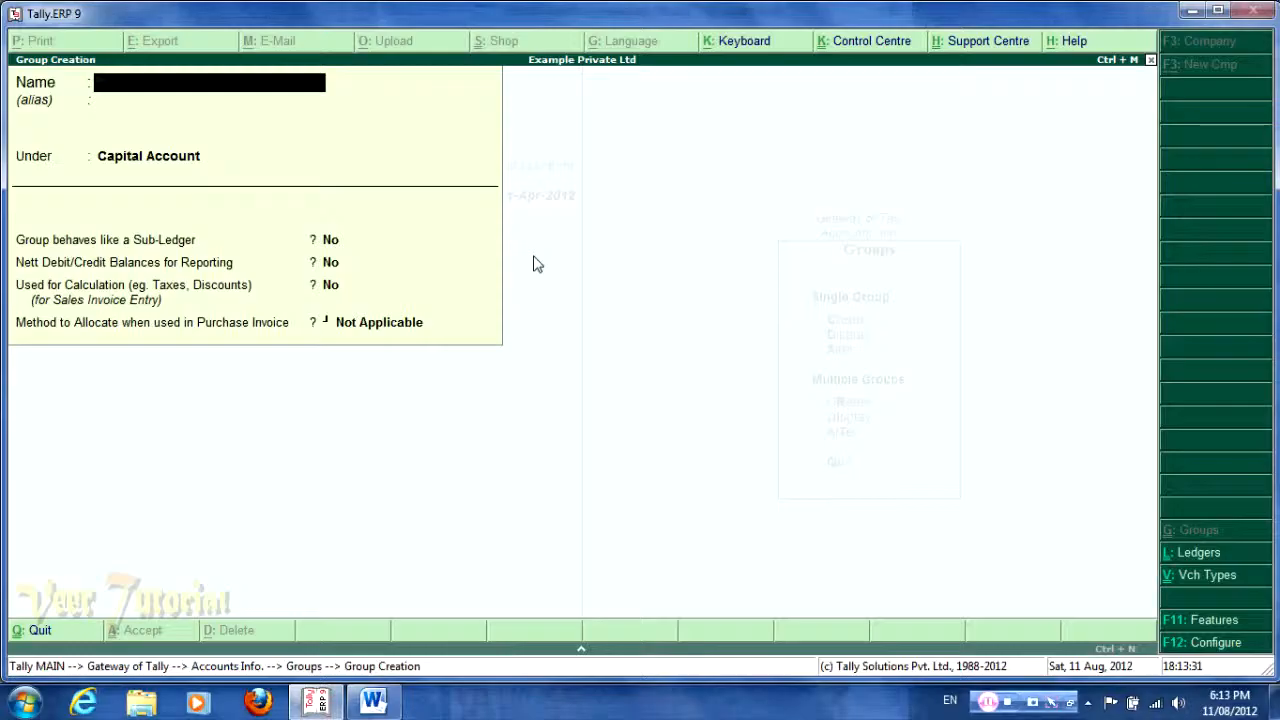
- Create the group Purchase - VAT under Purchase Accounts, keeping the default options, and save it
{"action": "type", "text": "Purchase - VAT"}
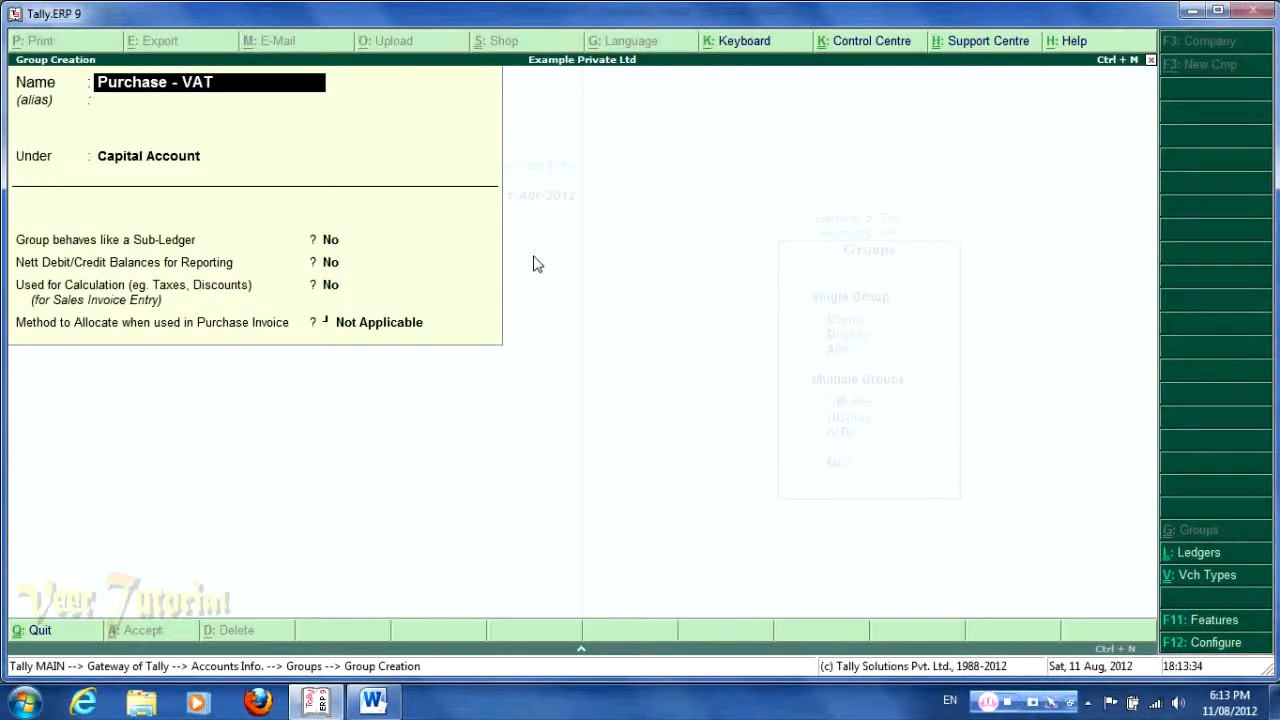
{"action": "key", "text": "Return"}
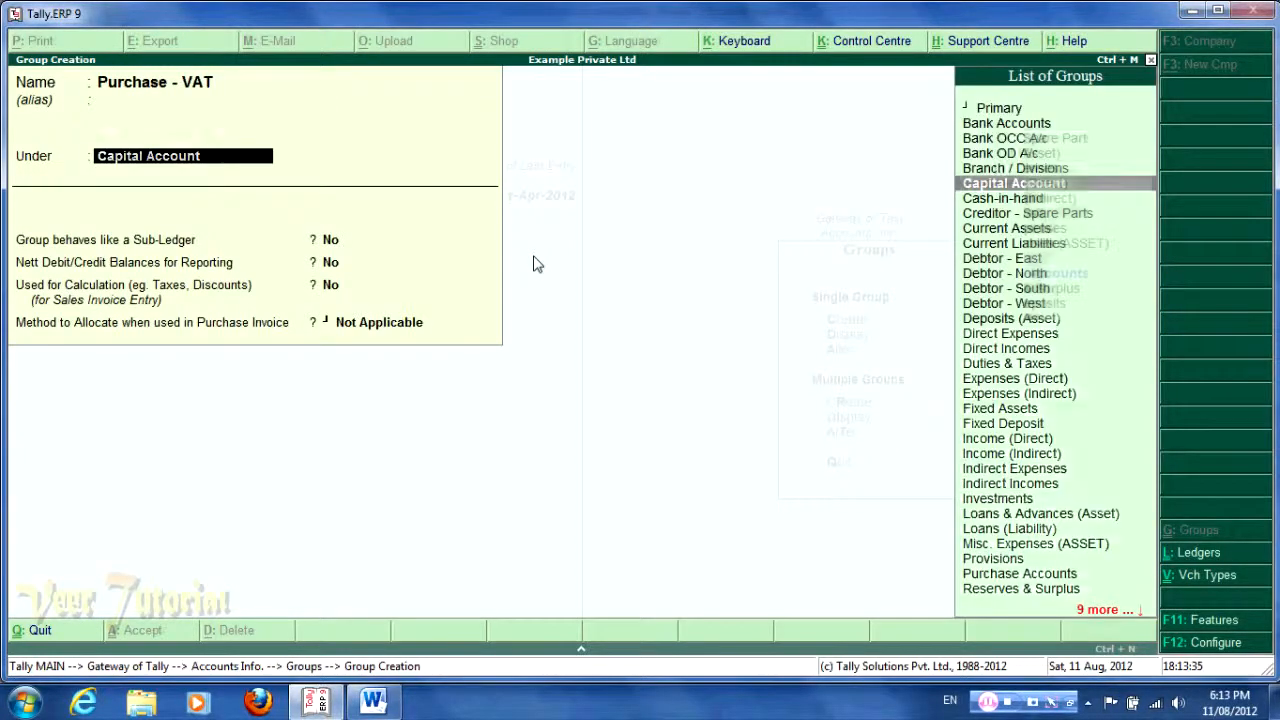
{"action": "type", "text": "Pur"}
{"action": "key", "text": "Return"}
{"action": "key", "text": "Return"}
{"action": "key", "text": "Return"}
{"action": "key", "text": "Return"}
{"action": "key", "text": "Return"}
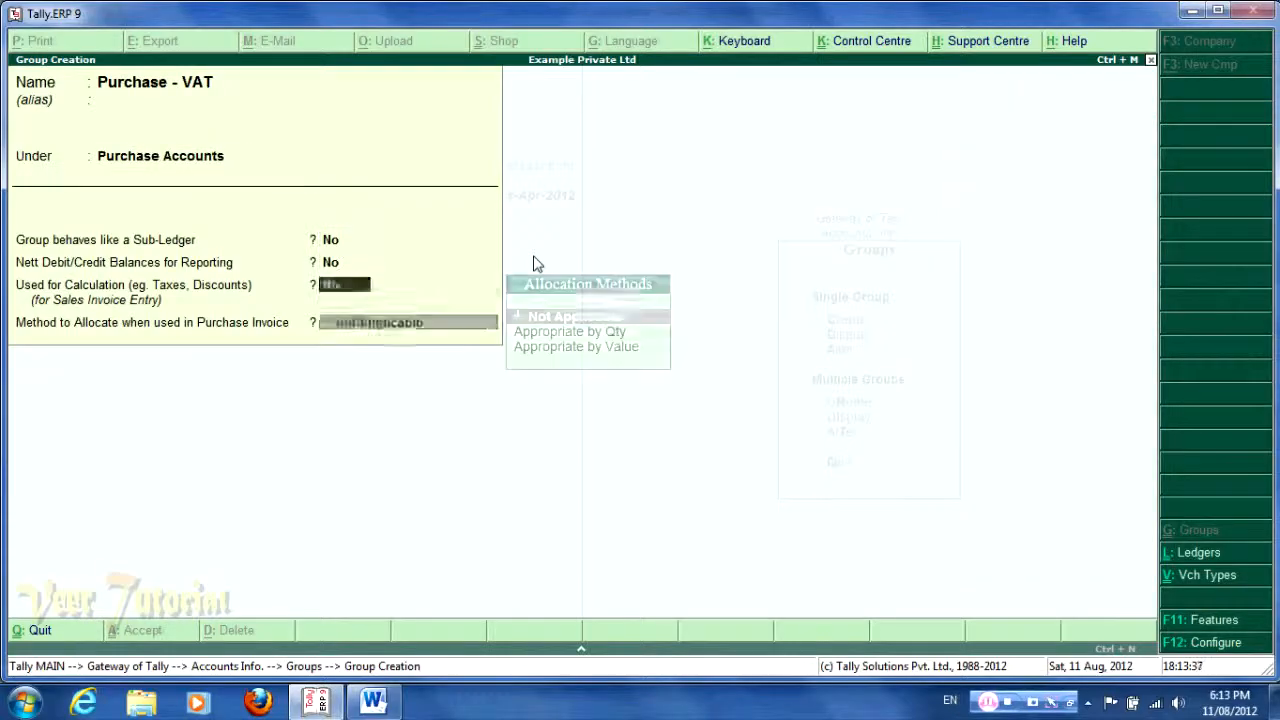
{"action": "key", "text": "Return"}
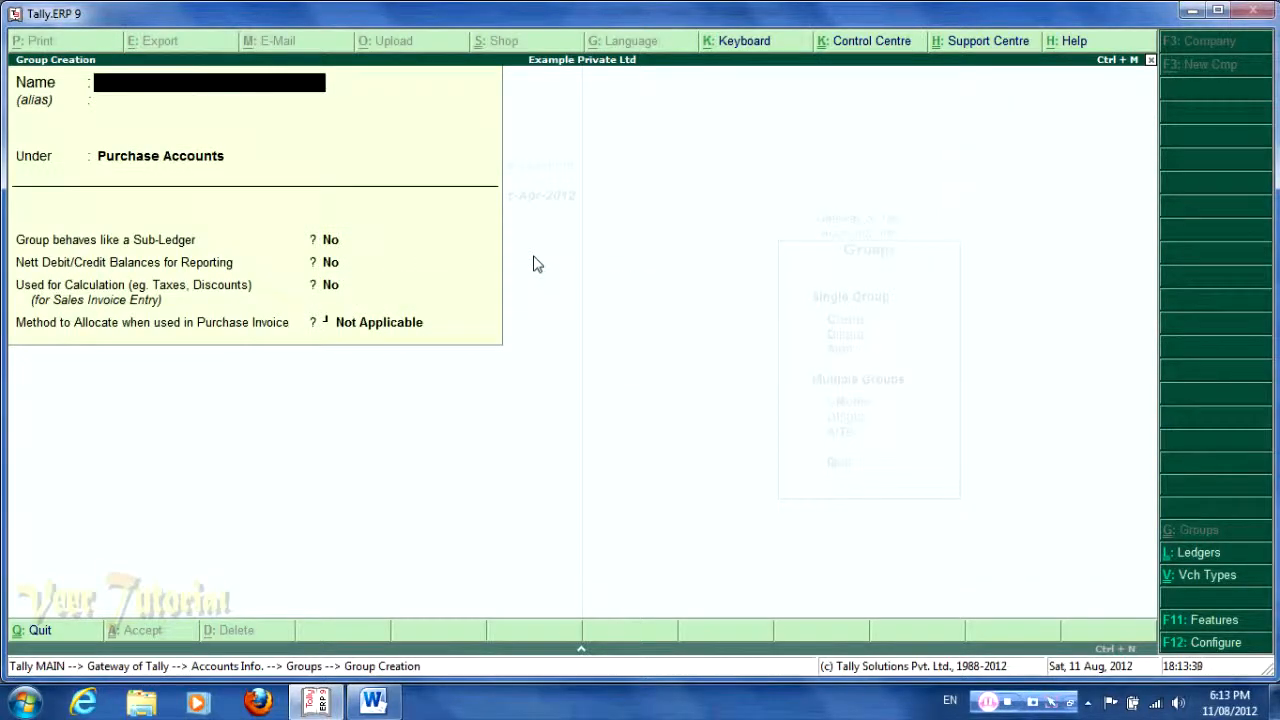
- Switch to the STOCK CHART document in Word and check which group to create after Purchase – VAT
{"action": "key", "text": "alt+Tab"}
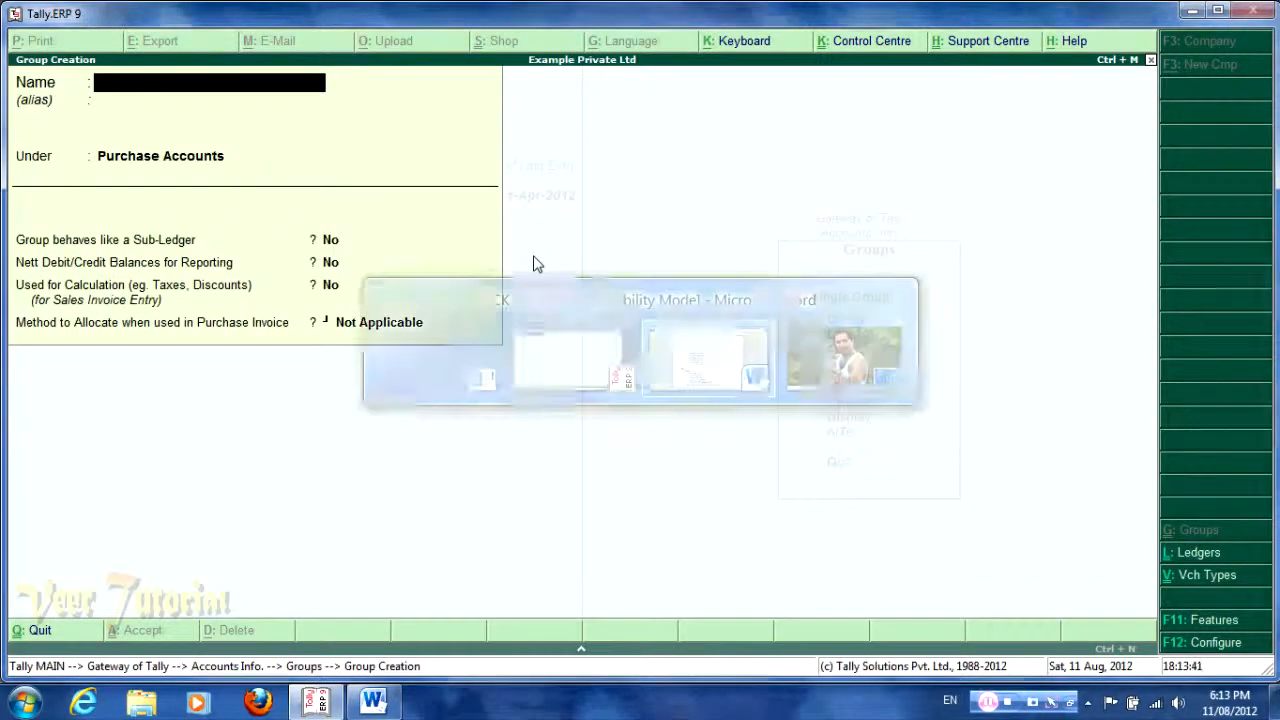
{"action": "key", "text": "Down"}
{"action": "key", "text": "Down"}
{"action": "key", "text": "Down"}
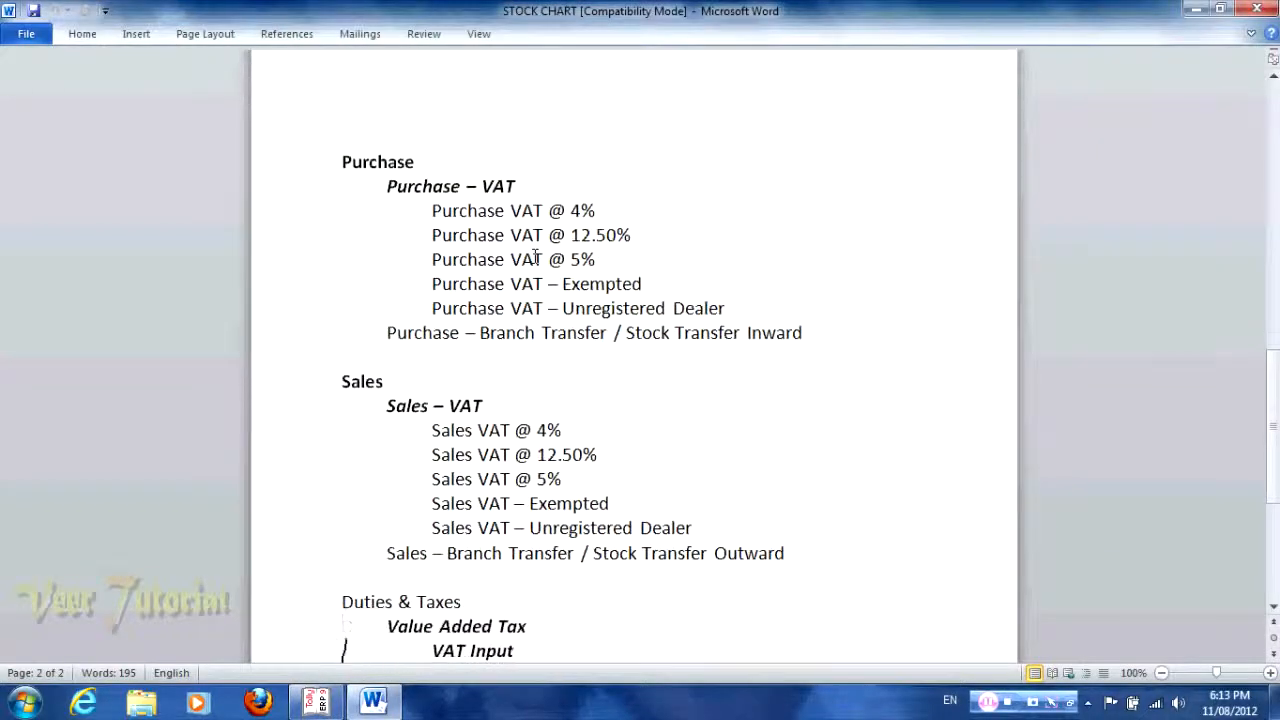
{"action": "key", "text": "Up"}
{"action": "key", "text": "Up"}
{"action": "key", "text": "Up"}
{"action": "key", "text": "Up"}
{"action": "key", "text": "Up"}
{"action": "key", "text": "Up"}
{"action": "key", "text": "Up"}
- Switch to Tally.ERP 9 and create the group Sales - VAT under Sales Accounts, keeping the default options
{"action": "key", "text": "alt+Tab"}
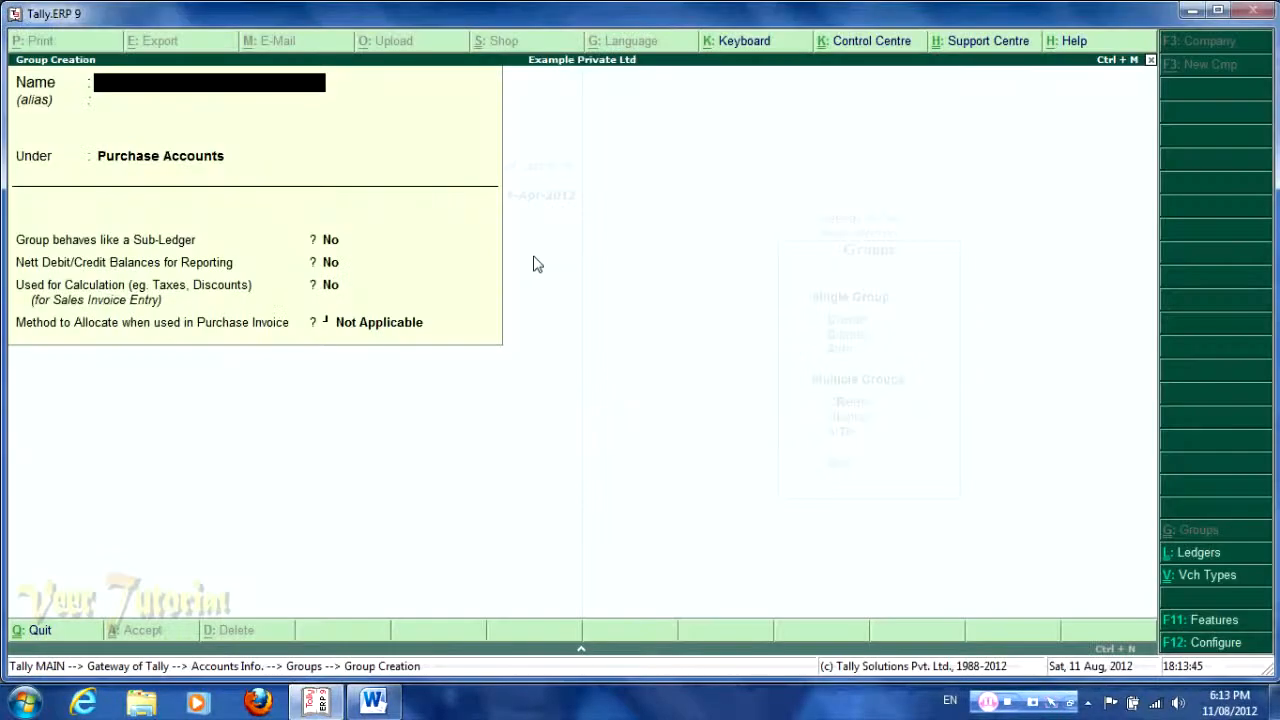
{"action": "type", "text": "Sales"}
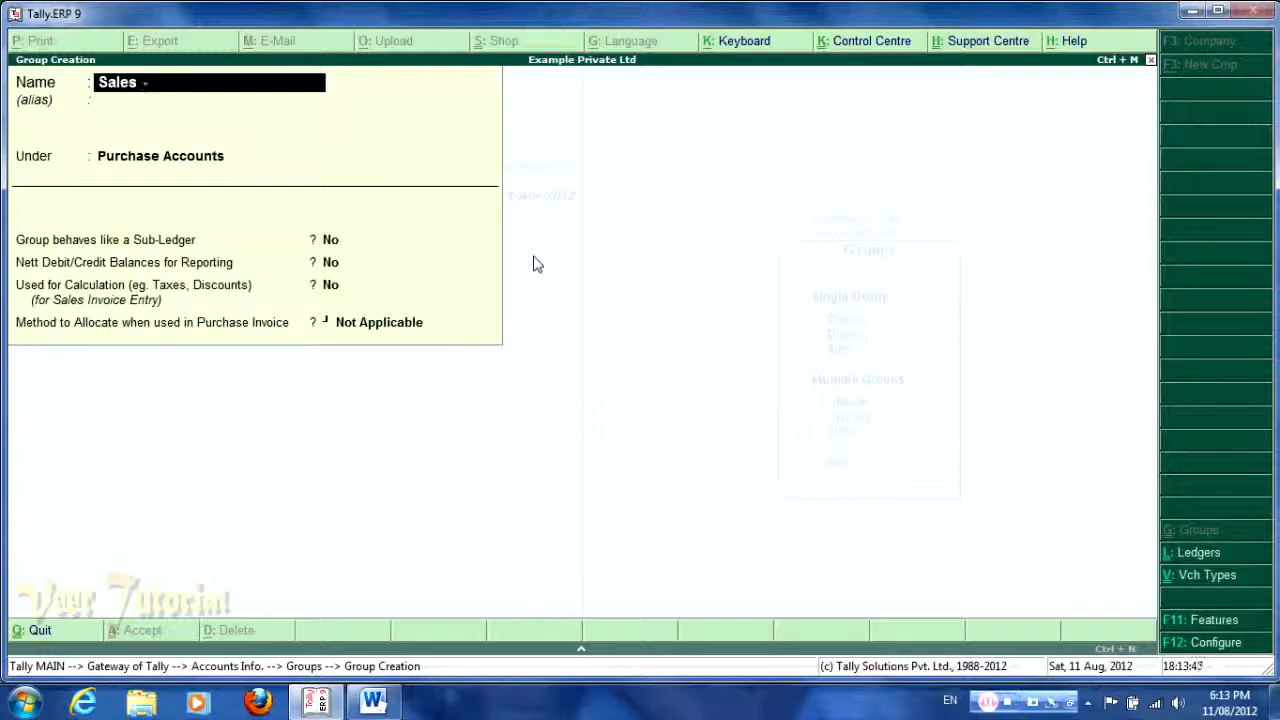
{"action": "type", "text": " - VAT"}
{"action": "key", "text": "Return"}
{"action": "type", "text": "Sal"}
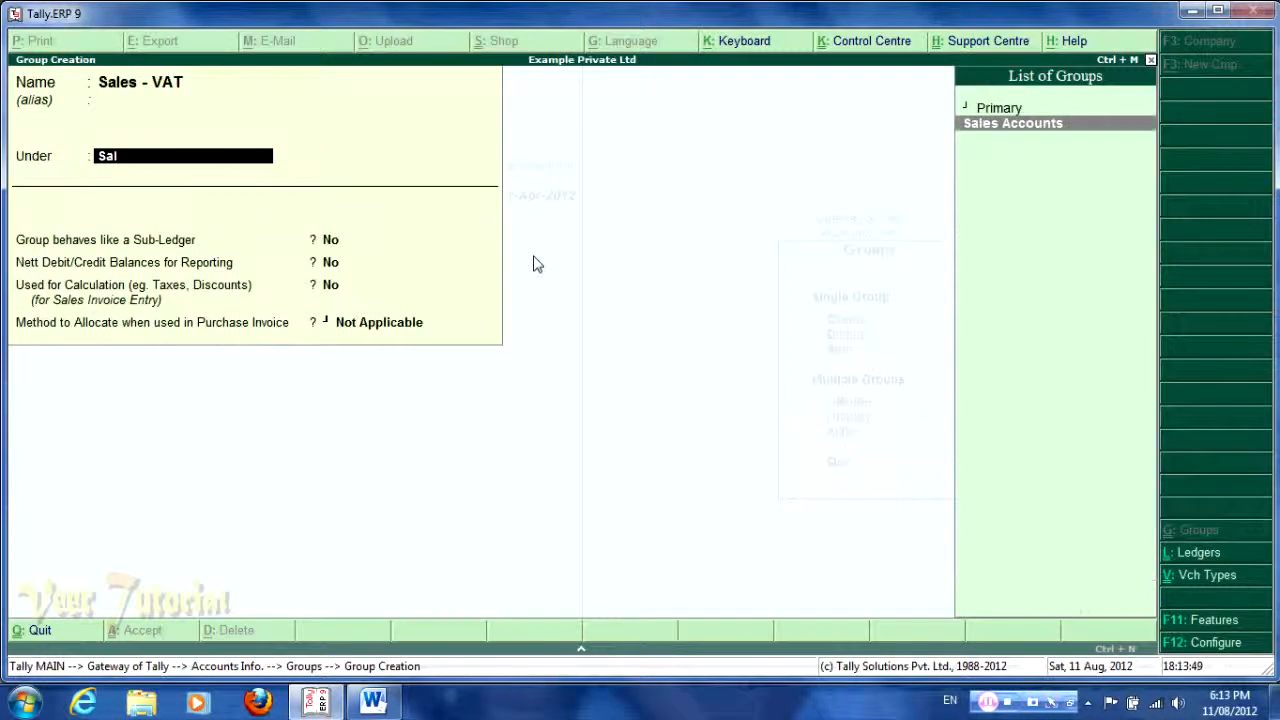
{"action": "type", "text": "e"}
{"action": "key", "text": "Return"}
{"action": "key", "text": "Return"}
{"action": "key", "text": "Return"}
{"action": "key", "text": "Return"}
{"action": "key", "text": "Return"}
{"action": "key", "text": "Return"}
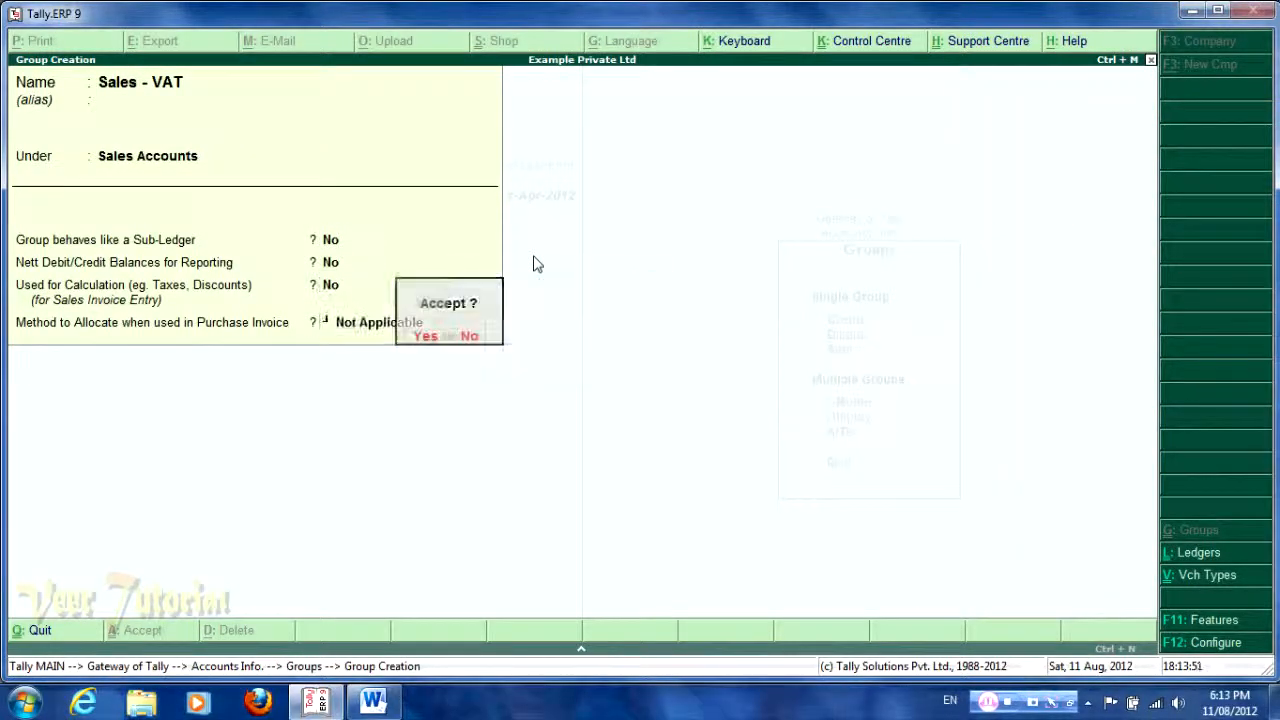
{"action": "key", "text": "Escape"}
- Check the groups under Duties & Taxes in the STOCK CHART Word document and return to Tally.ERP 9
{"action": "key", "text": "alt+Tab"}
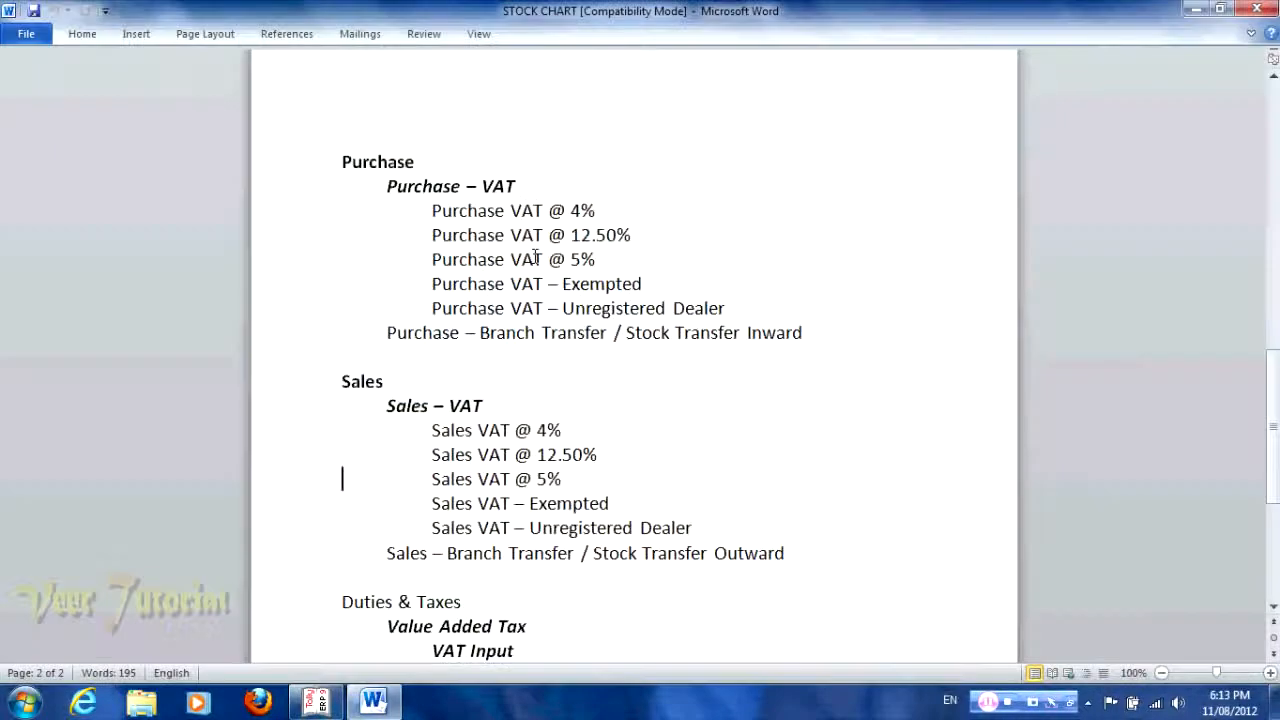
{"action": "scroll", "coordinate": [536, 257], "scroll_direction": "down", "scroll_amount": 3}
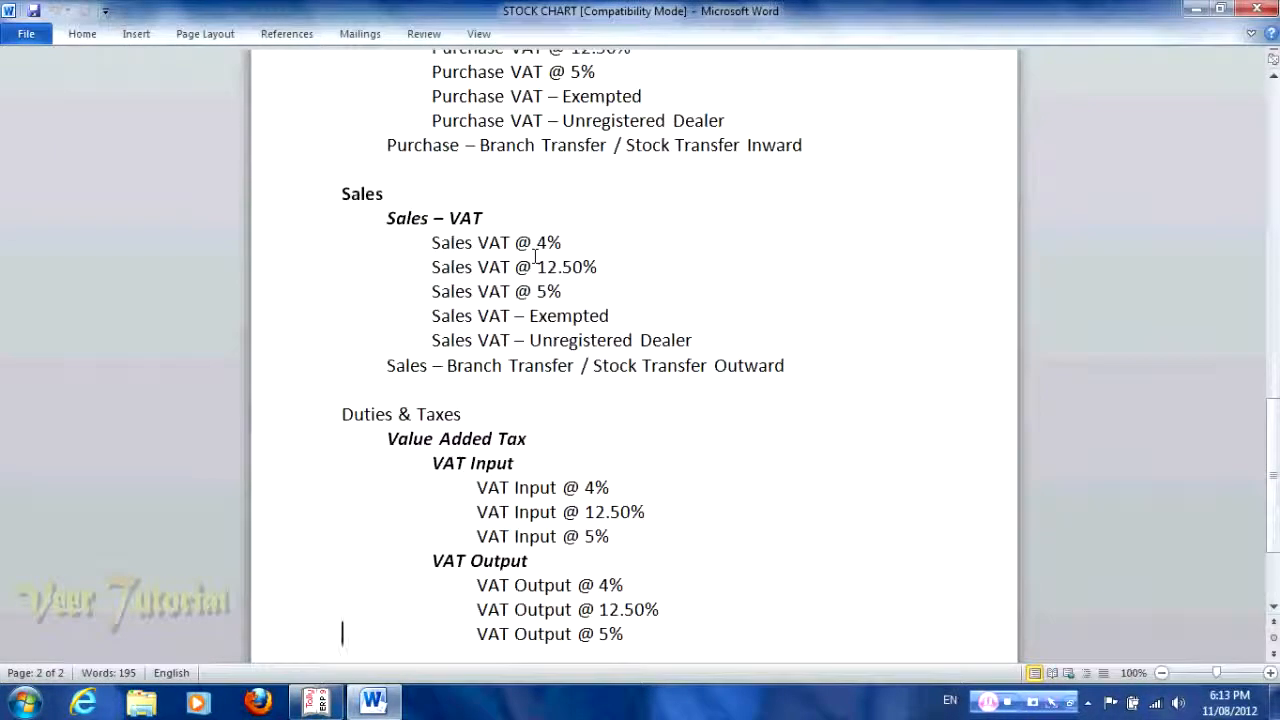
{"action": "key", "text": "alt+Tab"}
{"action": "key", "text": "Return"}
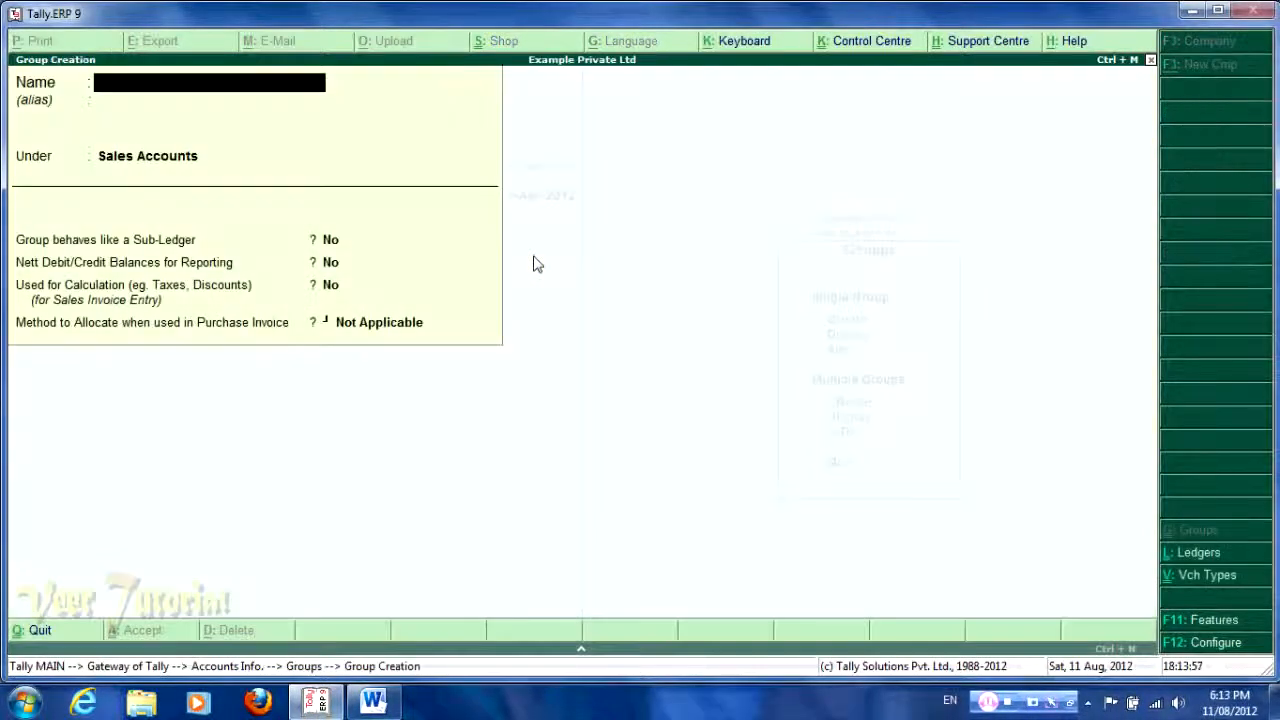
- Create the group Value Added Tax under Duties & Taxes, keeping the default options, and save it
{"action": "type", "text": "Value Adde"}
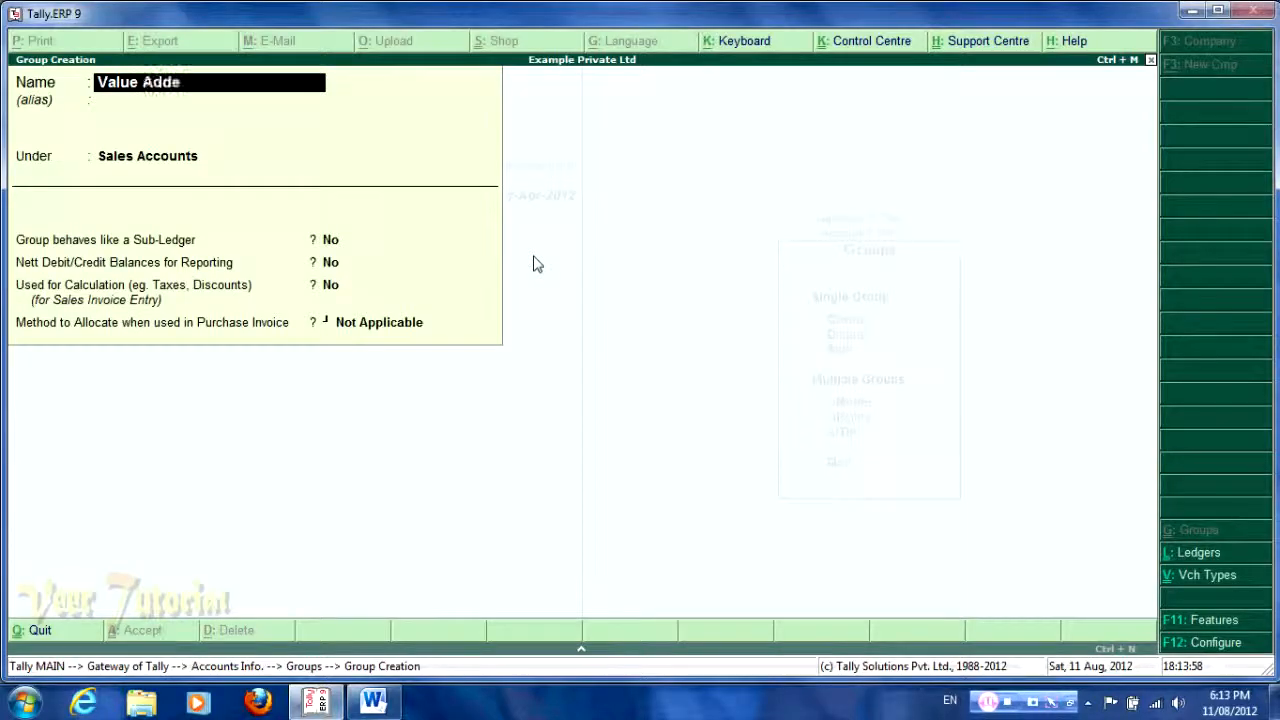
{"action": "type", "text": "d Tax"}
{"action": "key", "text": "Return"}
{"action": "key", "text": "Return"}
{"action": "type", "text": "Du"}
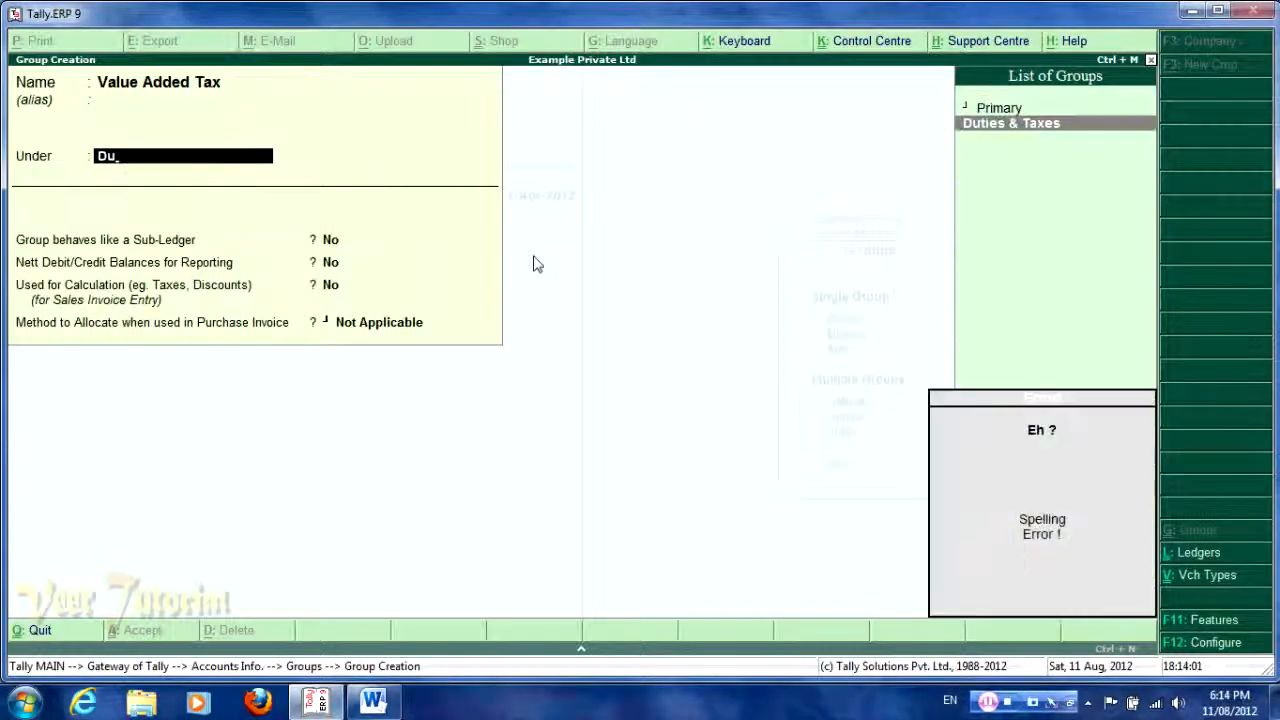
{"action": "key", "text": "Return"}
{"action": "key", "text": "Return"}
{"action": "key", "text": "Return"}
{"action": "key", "text": "Return"}
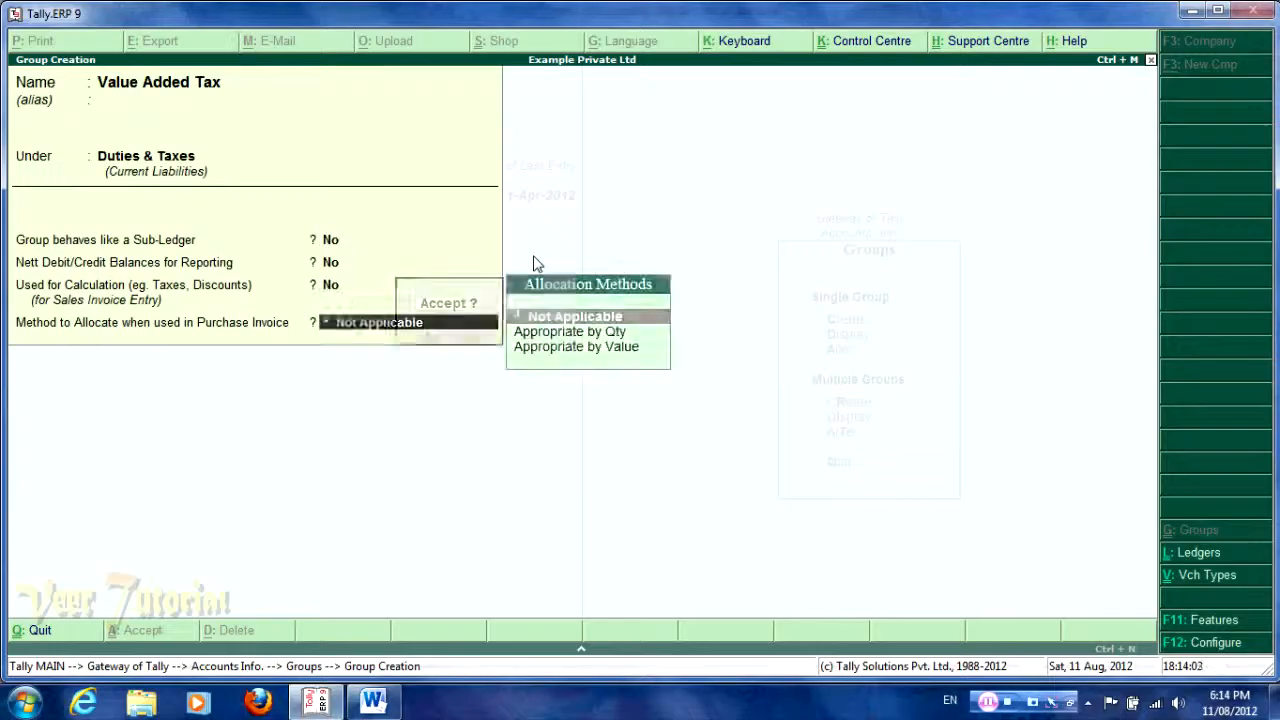
{"action": "key", "text": "Return"}
{"action": "key", "text": "Return"}
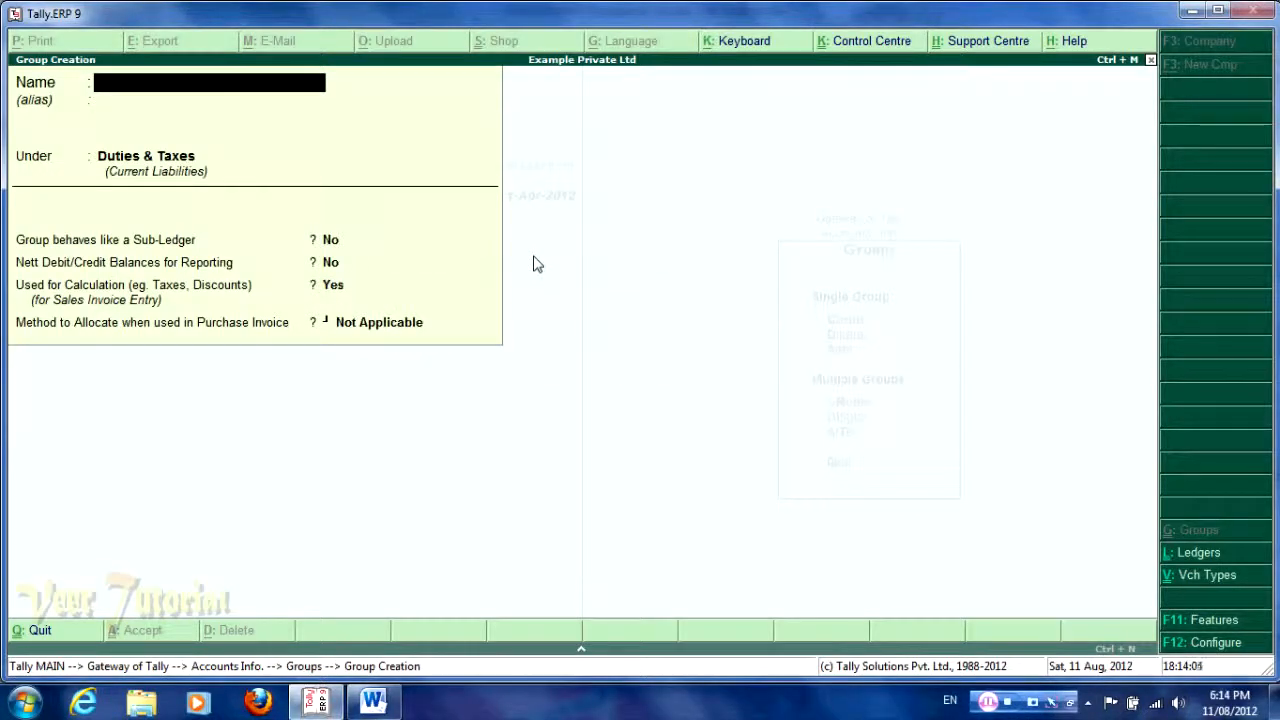
- Check the group name in the Word chart, return to Tally.ERP 9 and create VAT Input under Value Added Tax with the default options
{"action": "key", "text": "alt+Tab"}
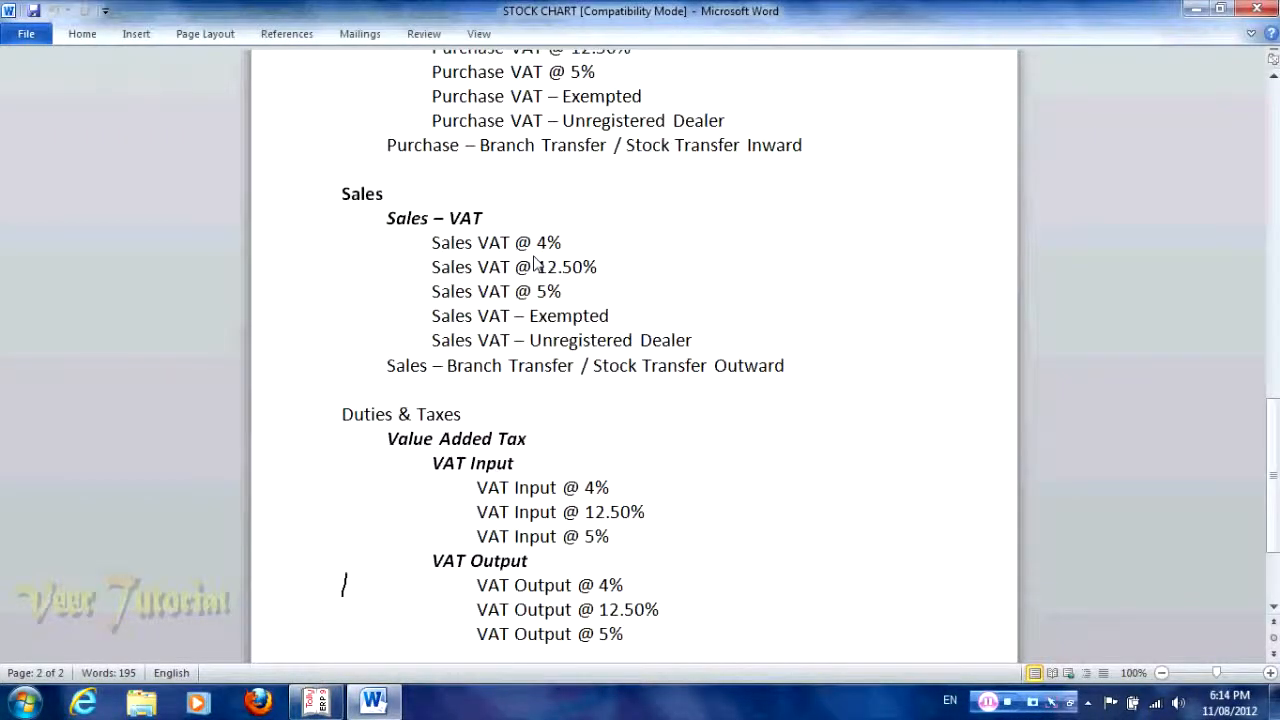
{"action": "key", "text": "alt+Tab"}
{"action": "type", "text": "VAT"}
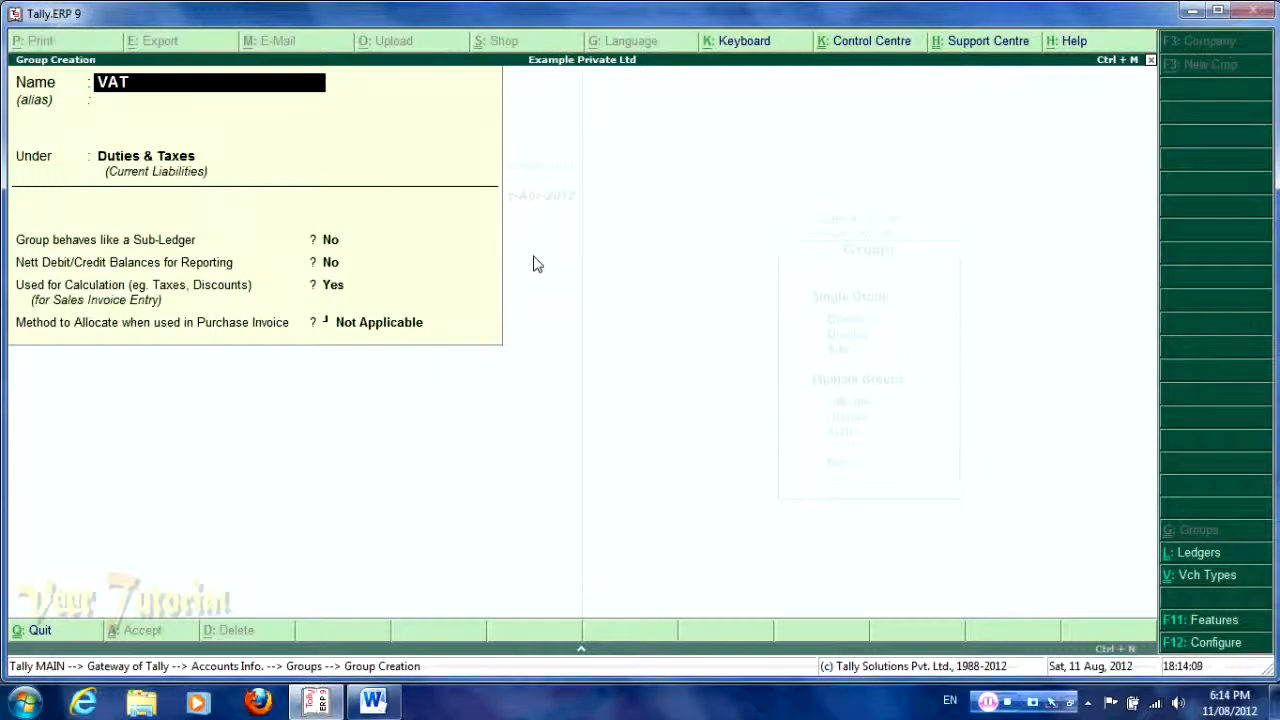
{"action": "type", "text": " Input"}
{"action": "key", "text": "Return"}
{"action": "key", "text": "Return"}
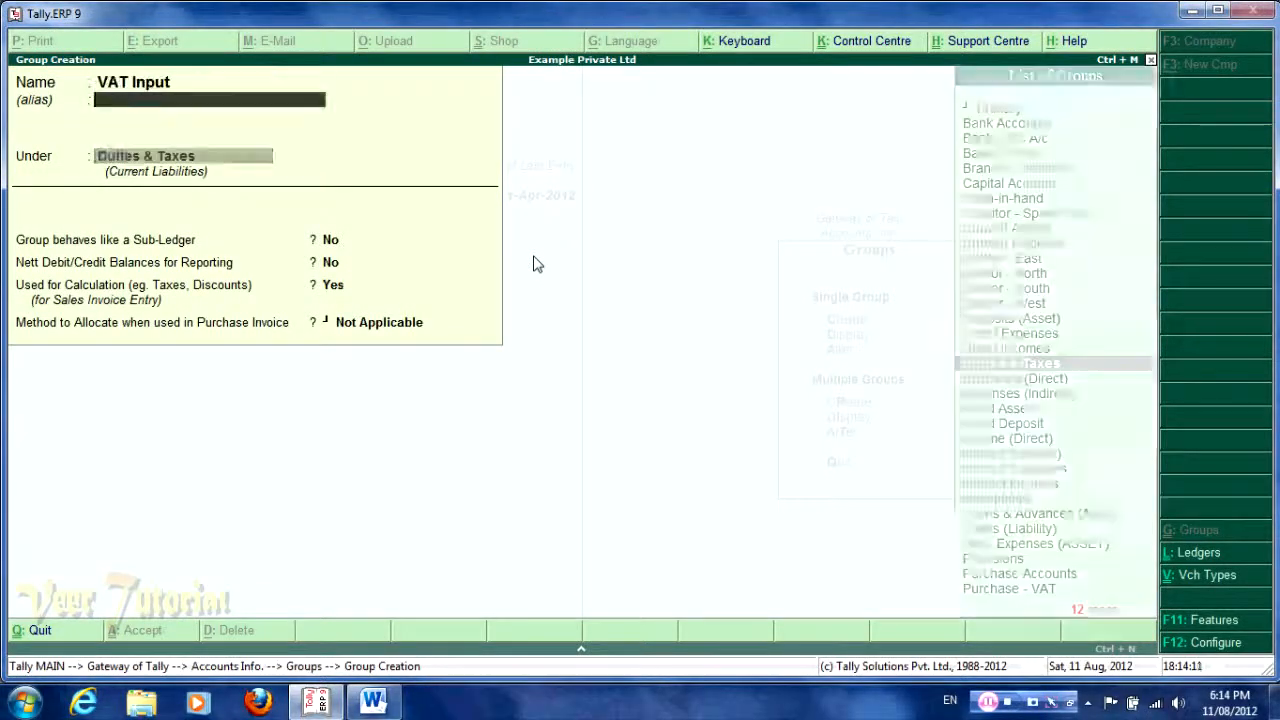
{"action": "type", "text": "Valu"}
{"action": "key", "text": "Return"}
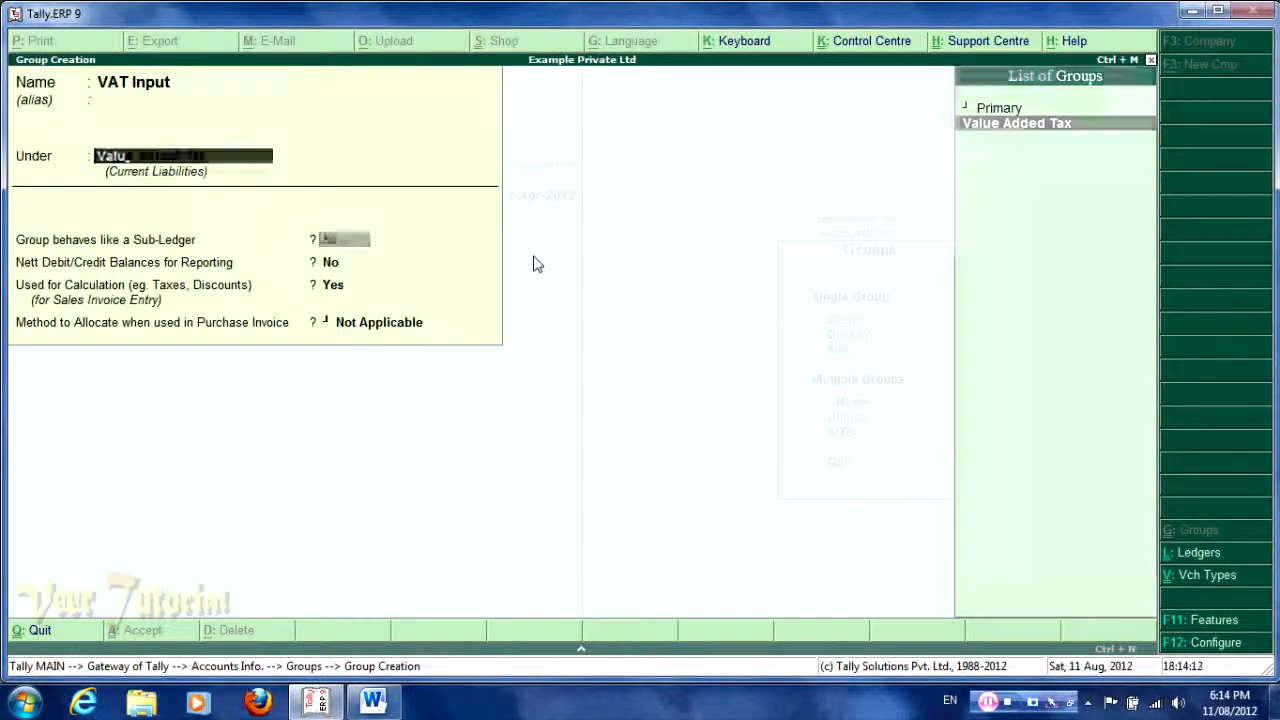
{"action": "key", "text": "Return"}
{"action": "key", "text": "Return"}
{"action": "key", "text": "Return"}
{"action": "key", "text": "Return"}
{"action": "key", "text": "Return"}
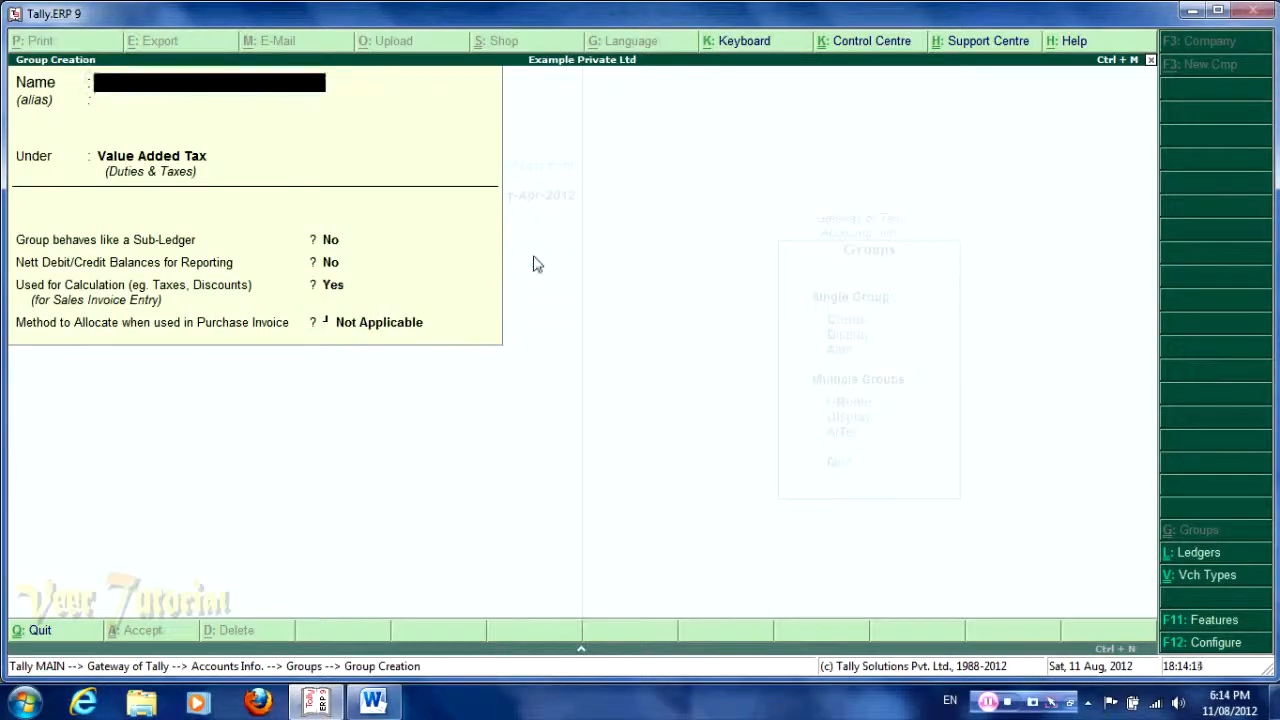
- Create the group VAT Output under Value Added Tax, keeping the default options, and save it
{"action": "type", "text": "VAT Input"}
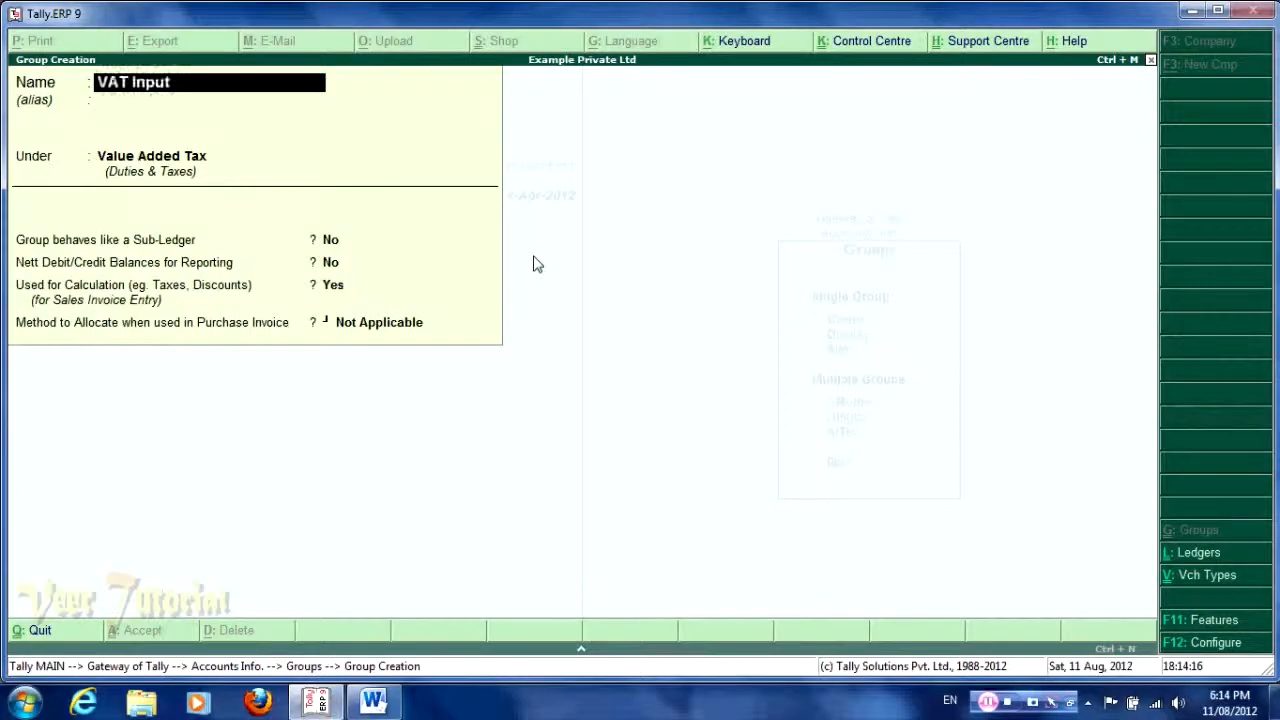
{"action": "key", "text": "BackSpace"}
{"action": "key", "text": "BackSpace"}
{"action": "key", "text": "BackSpace"}
{"action": "type", "text": "output"}
{"action": "key", "text": "Return"}
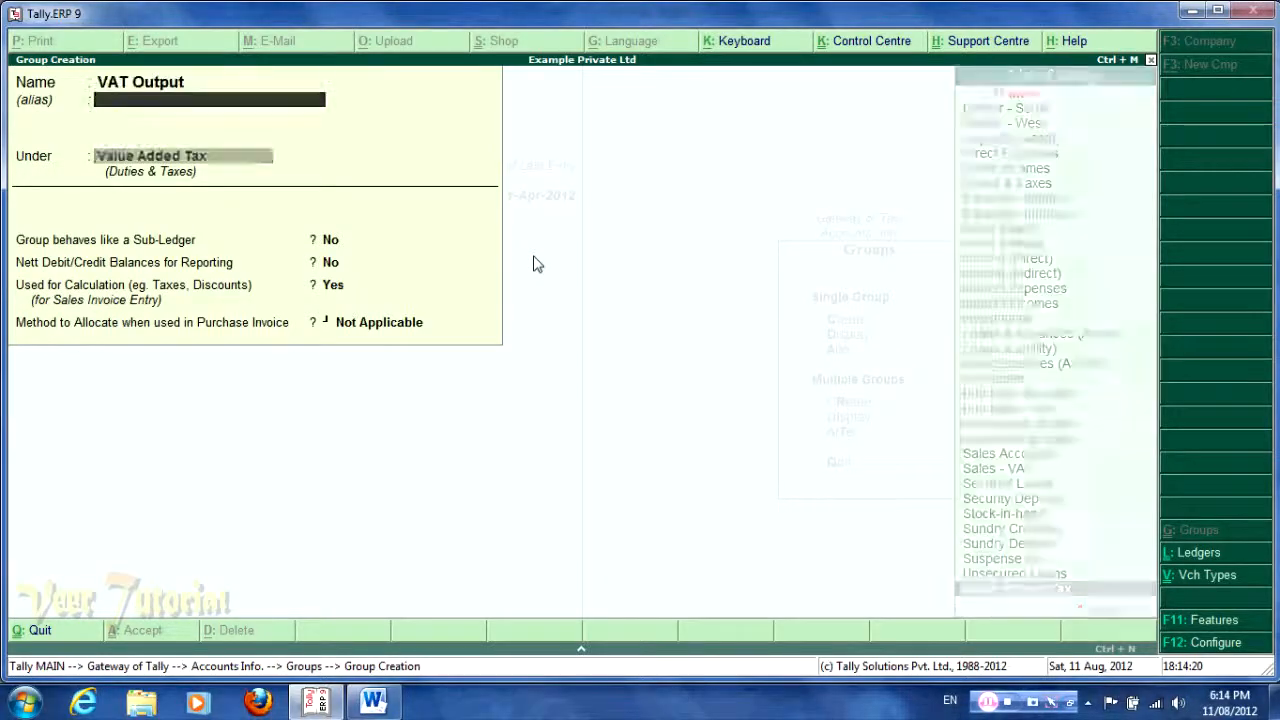
{"action": "key", "text": "Return"}
{"action": "key", "text": "Return"}
{"action": "key", "text": "Return"}
{"action": "key", "text": "Return"}
{"action": "key", "text": "Return"}
{"action": "key", "text": "Return"}
- Switch to the STOCK CHART document in Word and review the Duties & Taxes, Sales and Purchase outlines for the ledgers under each group
{"action": "key", "text": "alt+Tab"}
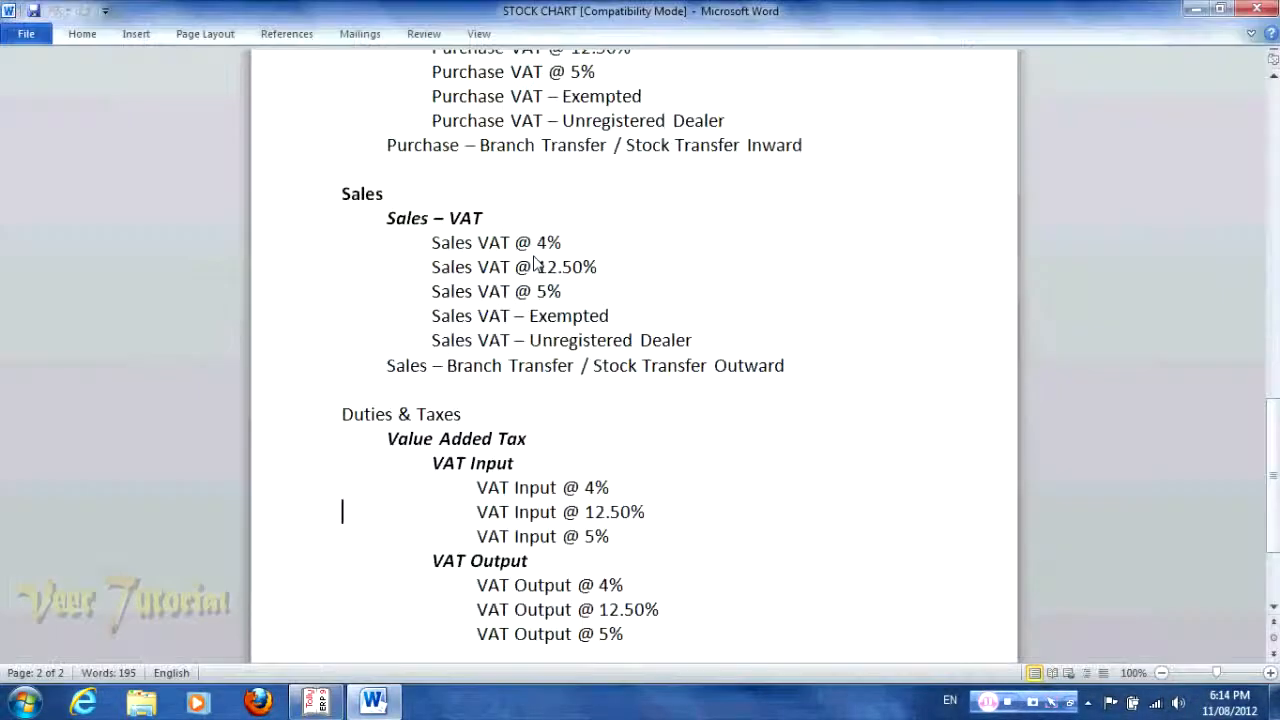
{"action": "key", "text": "Down"}
{"action": "key", "text": "Down"}
{"action": "key", "text": "Down"}
{"action": "key", "text": "Down"}
{"action": "key", "text": "Down"}
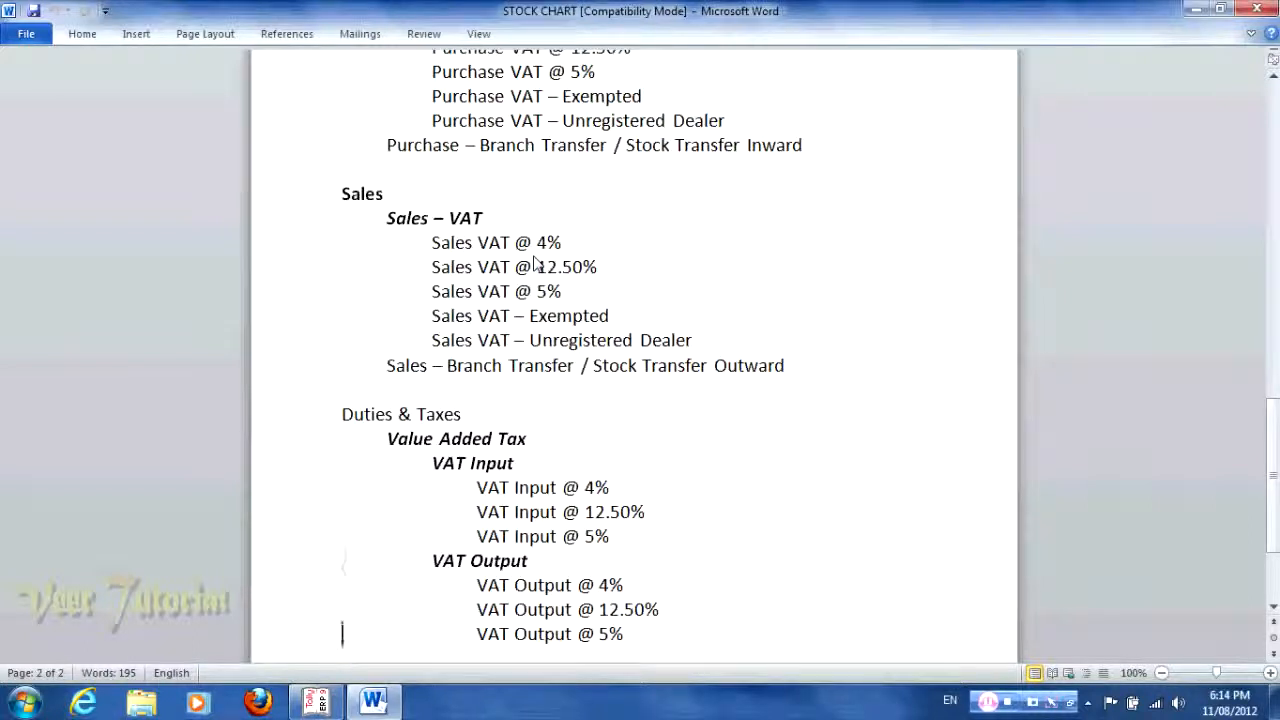
{"action": "key", "text": "Up"}
{"action": "key", "text": "Up"}
{"action": "key", "text": "Up"}
{"action": "key", "text": "Up"}
{"action": "key", "text": "Up"}
{"action": "key", "text": "Up"}
{"action": "key", "text": "Up"}
{"action": "key", "text": "Up"}
{"action": "key", "text": "Up"}
{"action": "key", "text": "Up"}
{"action": "key", "text": "Up"}
{"action": "key", "text": "Up"}
{"action": "key", "text": "Up"}
{"action": "key", "text": "Up"}
{"action": "key", "text": "Up"}
{"action": "key", "text": "Up"}
{"action": "key", "text": "Up"}
{"action": "key", "text": "Up"}
{"action": "key", "text": "Up"}
{"action": "key", "text": "Up"}
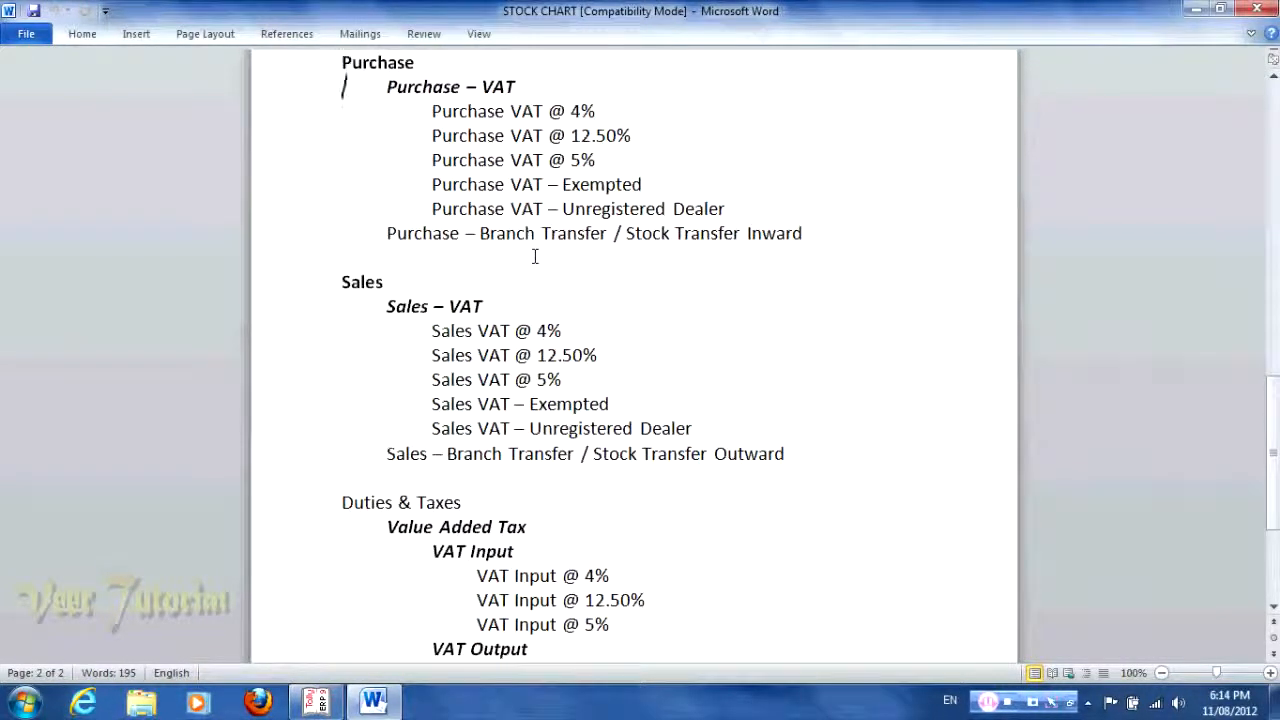
{"action": "key", "text": "Up"}
{"action": "key", "text": "Down"}
{"action": "key", "text": "Down"}
{"action": "key", "text": "alt+Tab"}
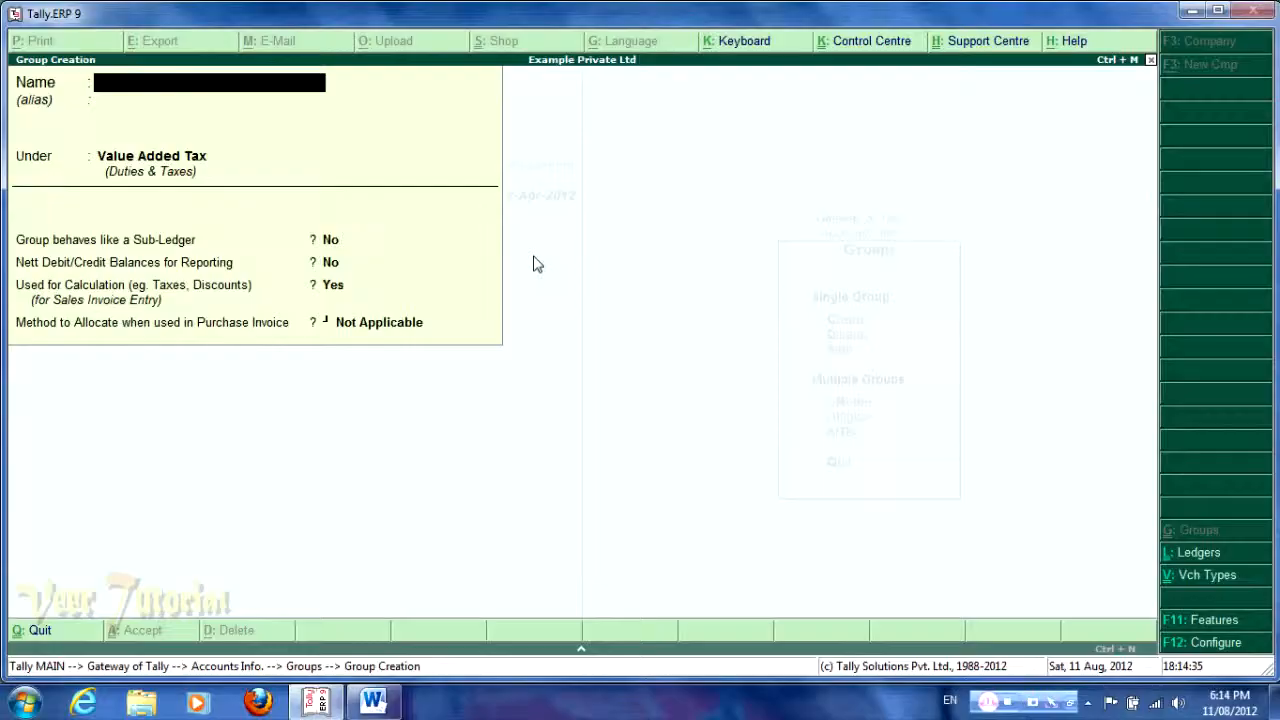
{"action": "left_click", "coordinate": [322, 700]}
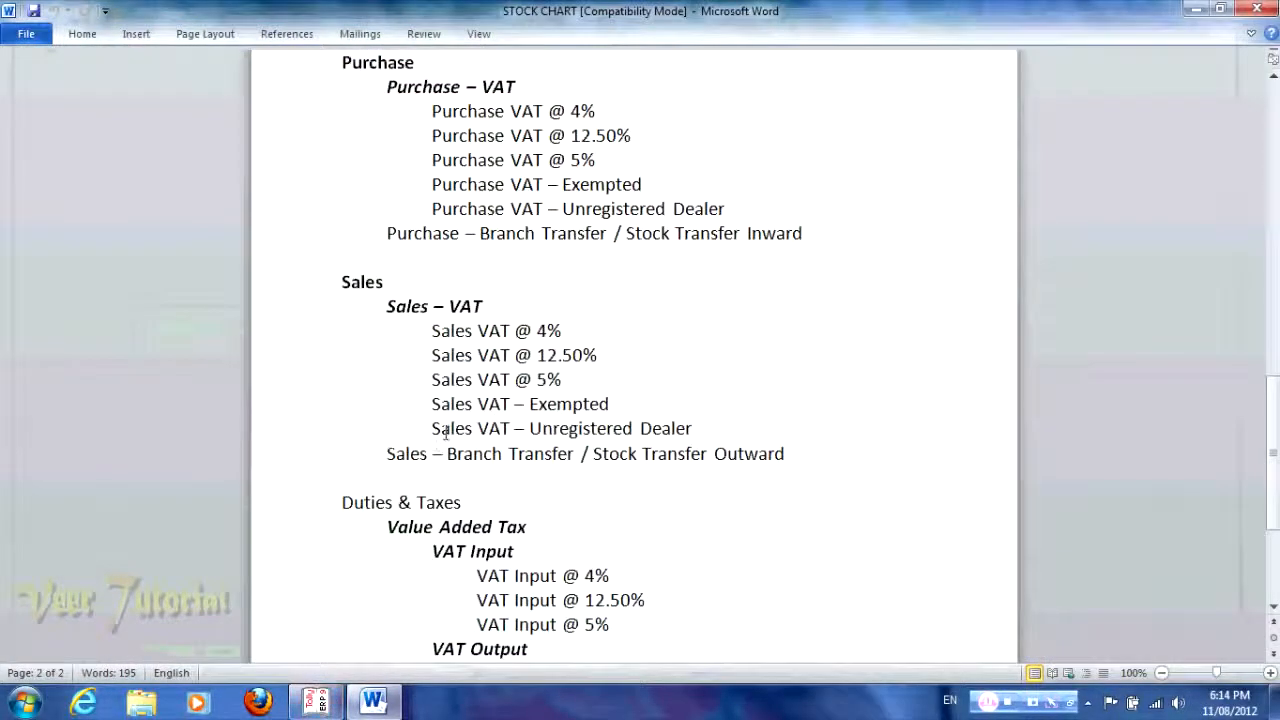
- Switch to Tally.ERP 9, leave group creation and open the company's Statutory & Taxation features
{"action": "left_click", "coordinate": [324, 708]}
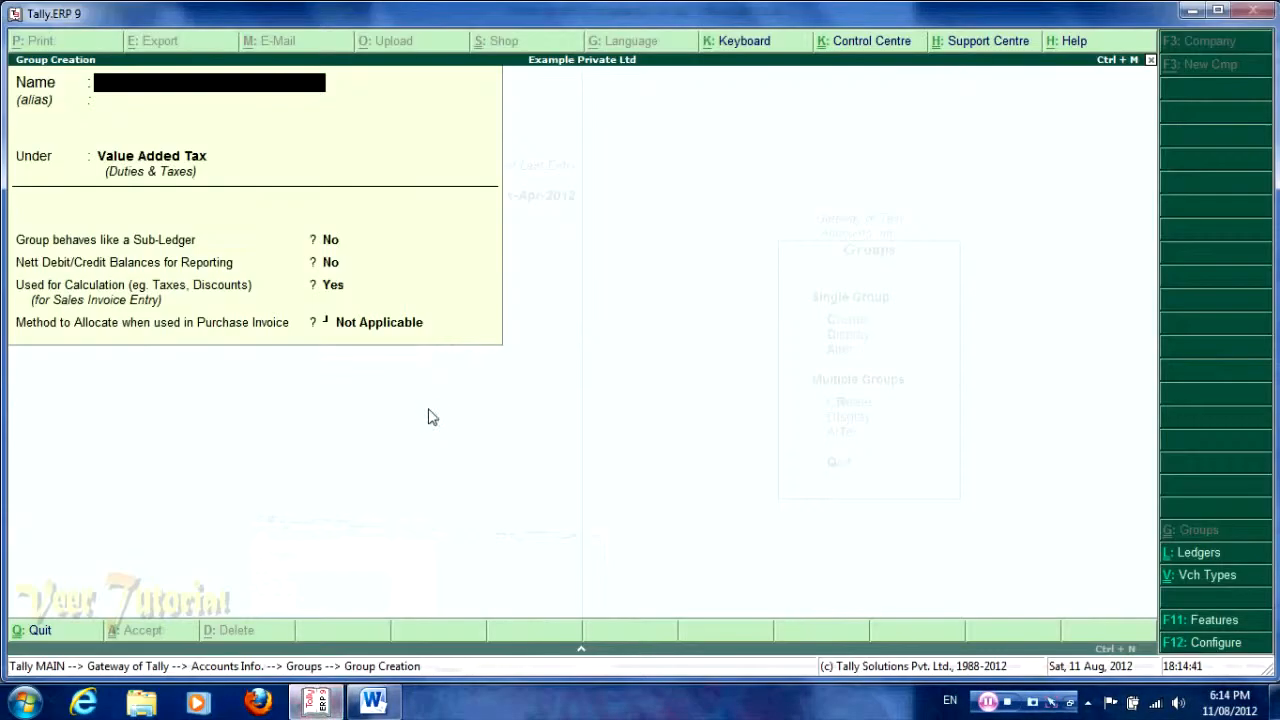
{"action": "key", "text": "Escape"}
{"action": "key", "text": "y"}
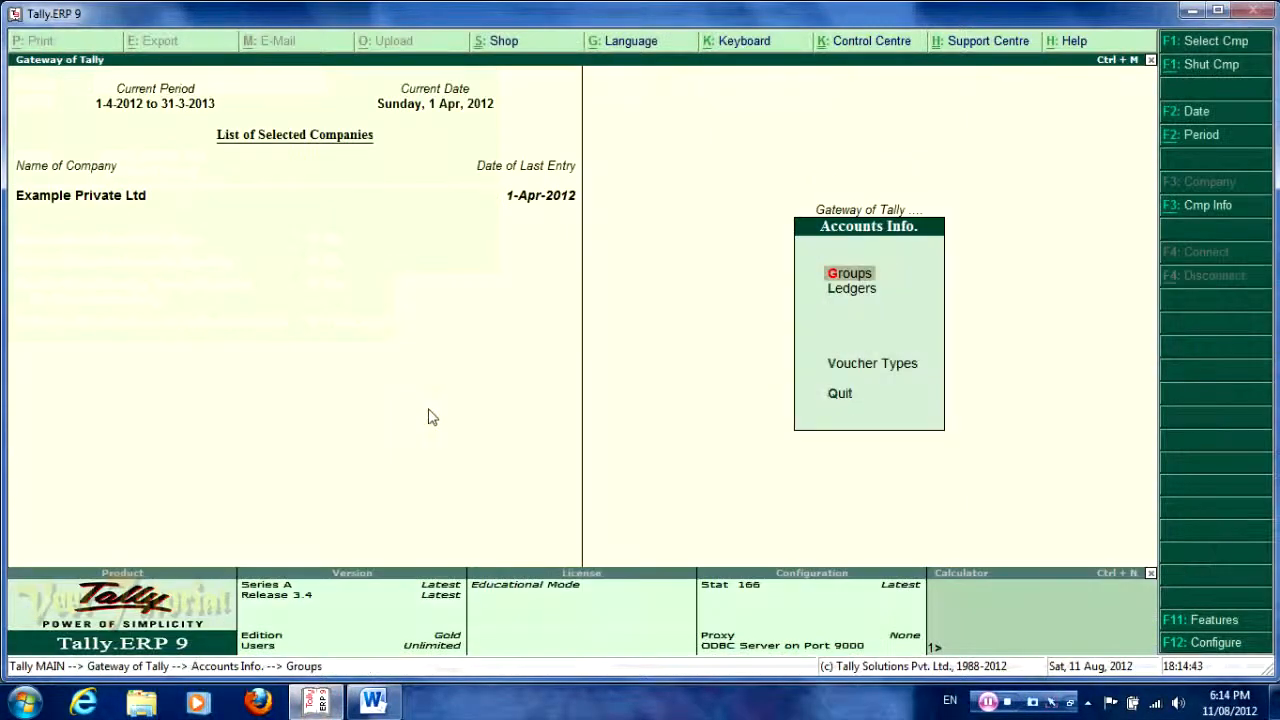
{"action": "key", "text": "Escape"}
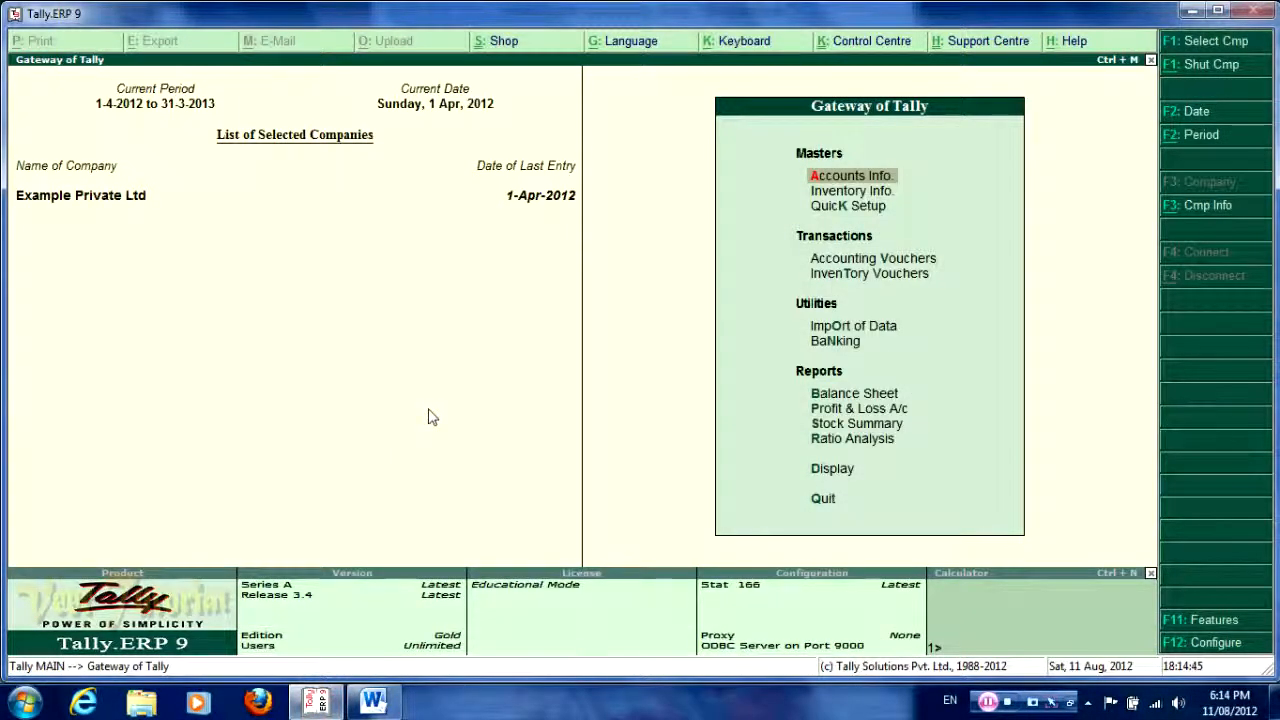
{"action": "key", "text": "F11"}
{"action": "key", "text": "Down"}
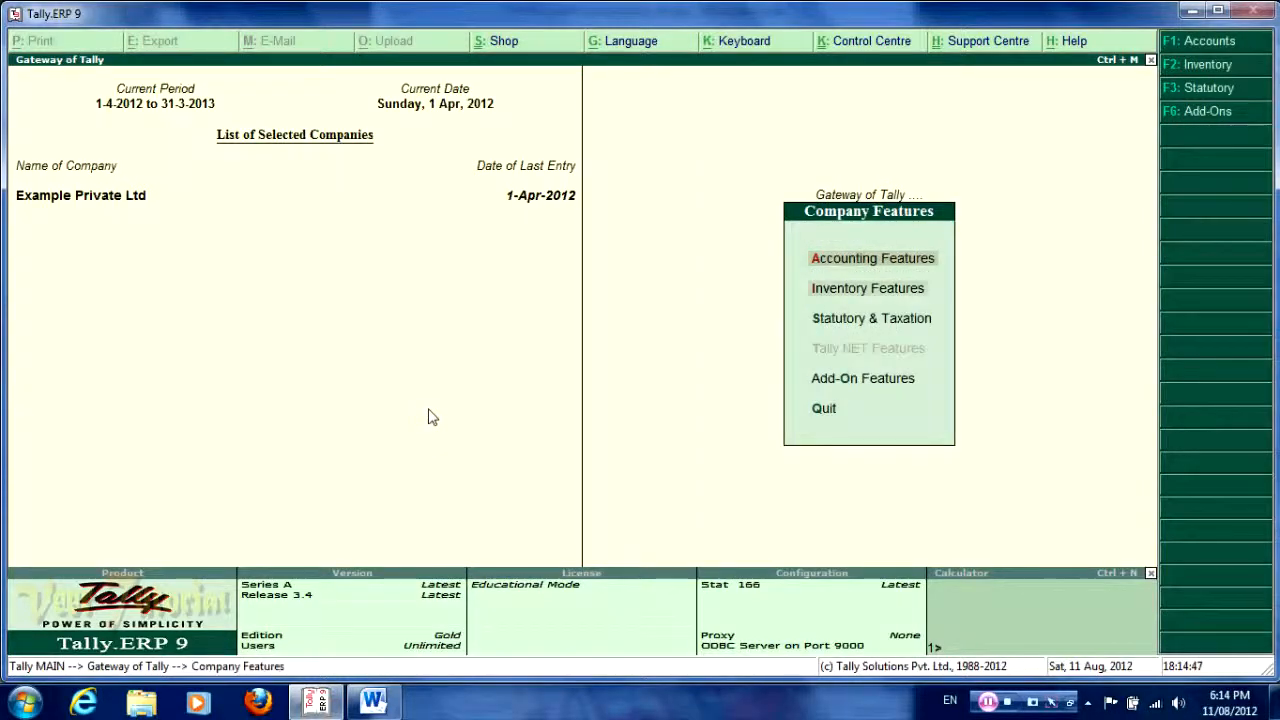
{"action": "key", "text": "Down"}
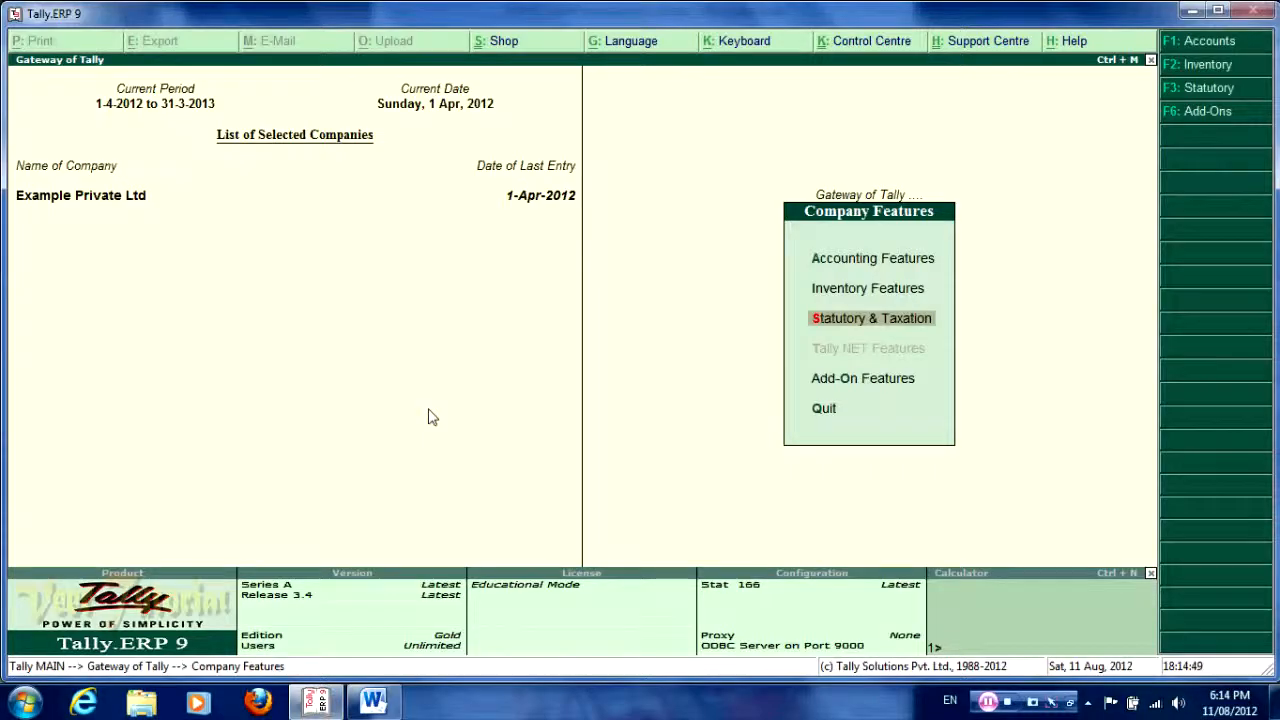
{"action": "key", "text": "Return"}
- Set Enable Value Added Tax (VAT) to Yes and Set/Alter VAT Details to Yes to open the VAT details
{"action": "key", "text": "Return"}
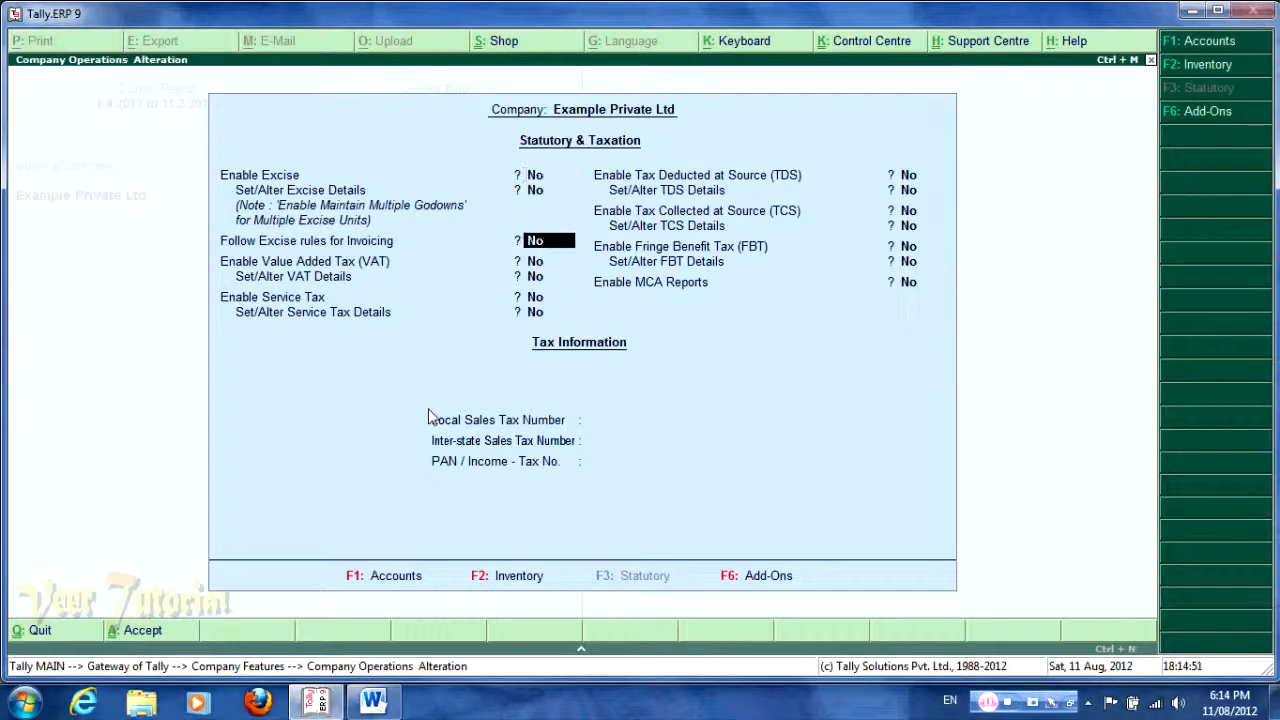
{"action": "key", "text": "Return"}
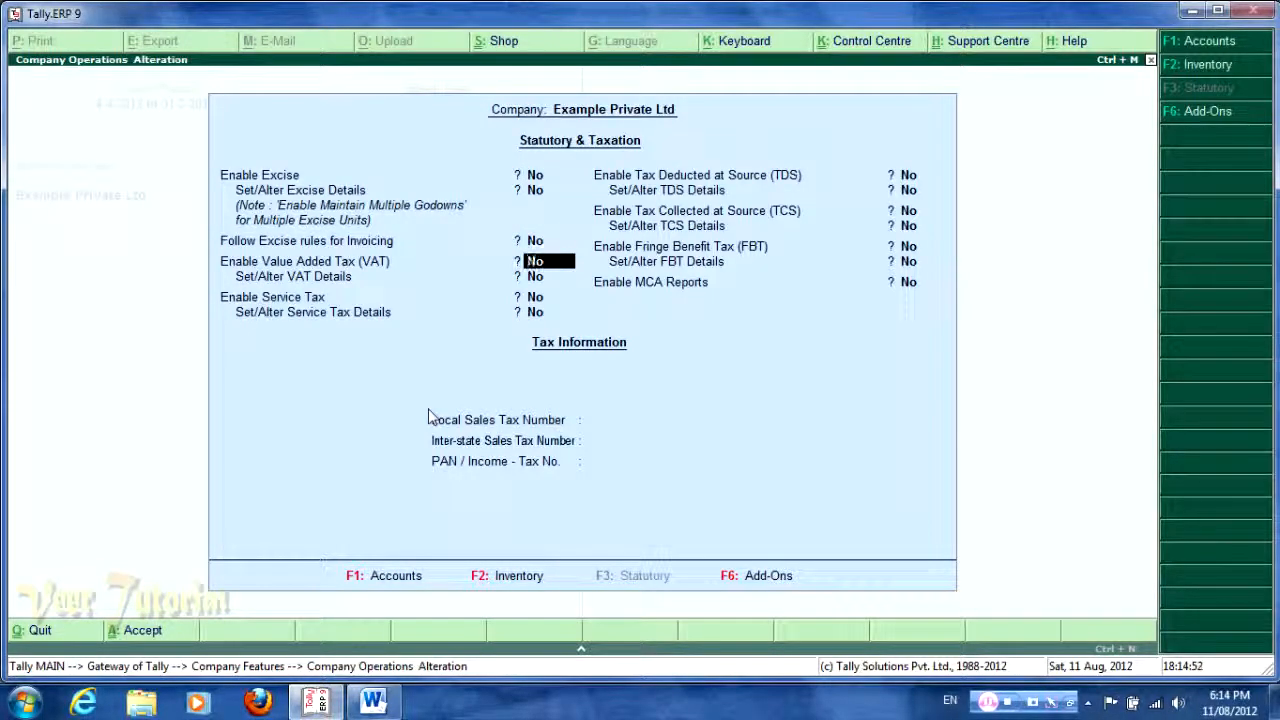
{"action": "key", "text": "y"}
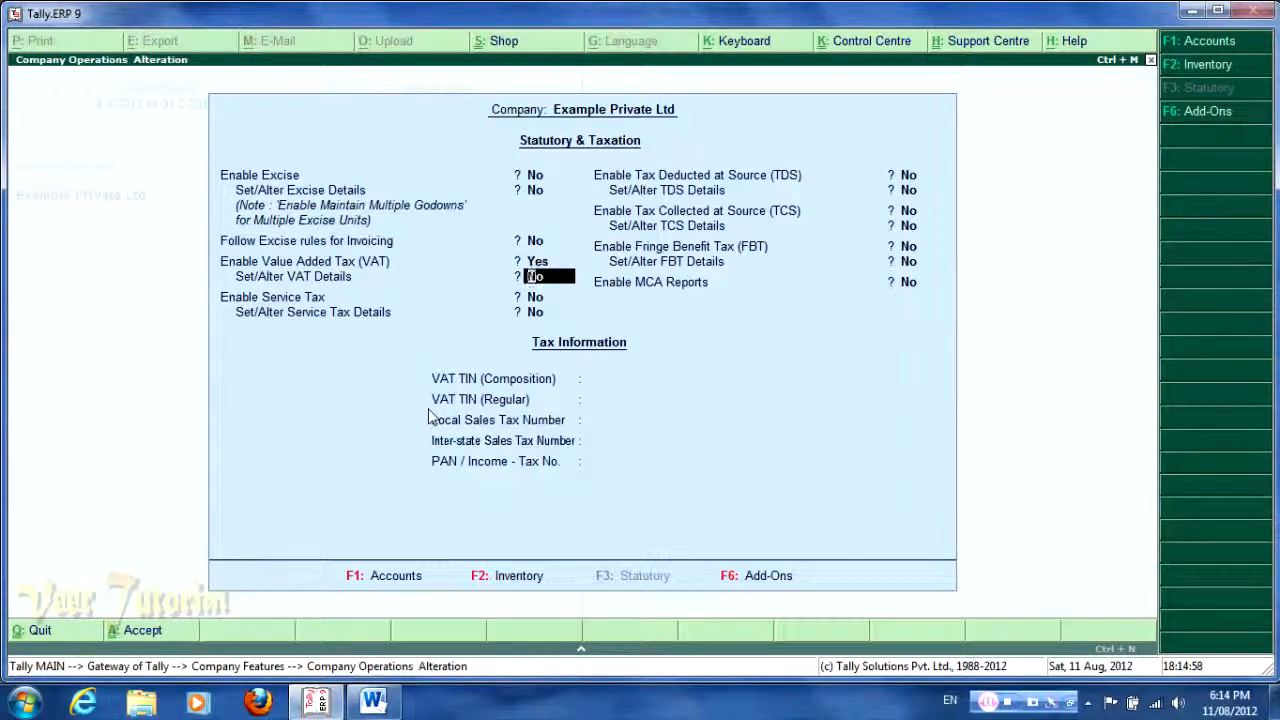
{"action": "key", "text": "y"}
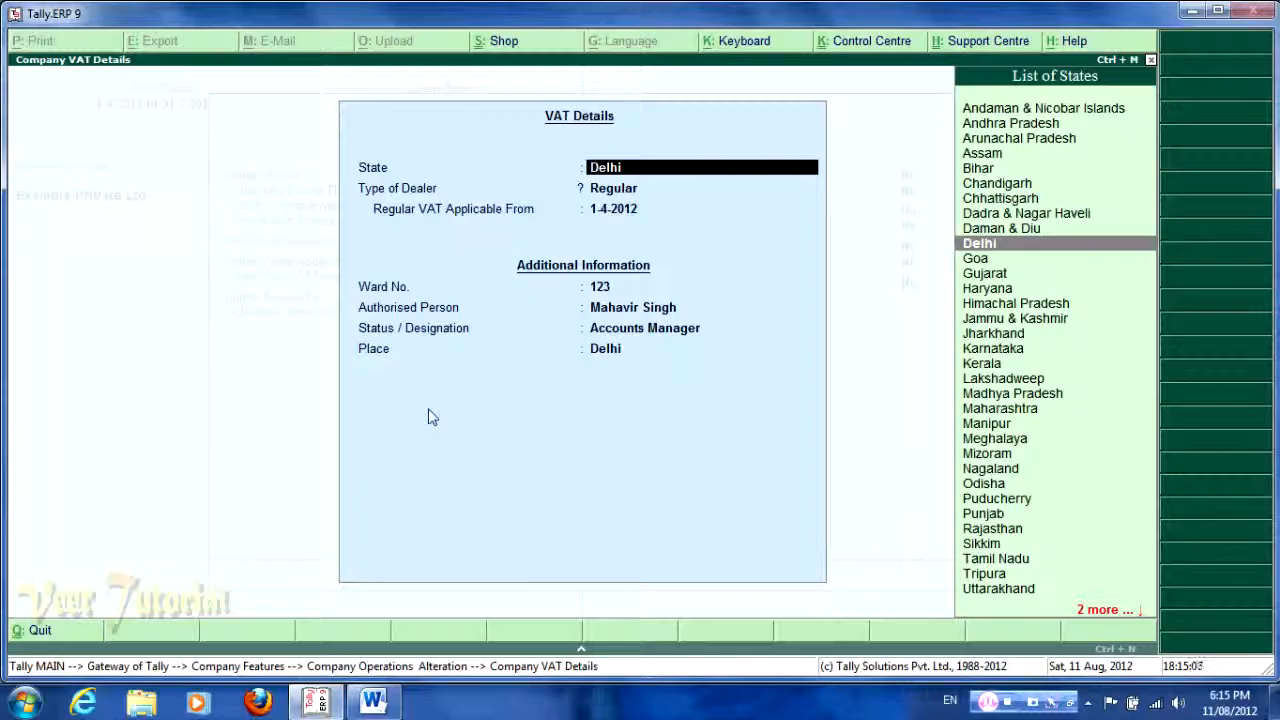
- Accept the VAT details with state Delhi, dealer type Regular, VAT applicable from 1-4-2012 and the existing additional information
{"action": "key", "text": "Return"}
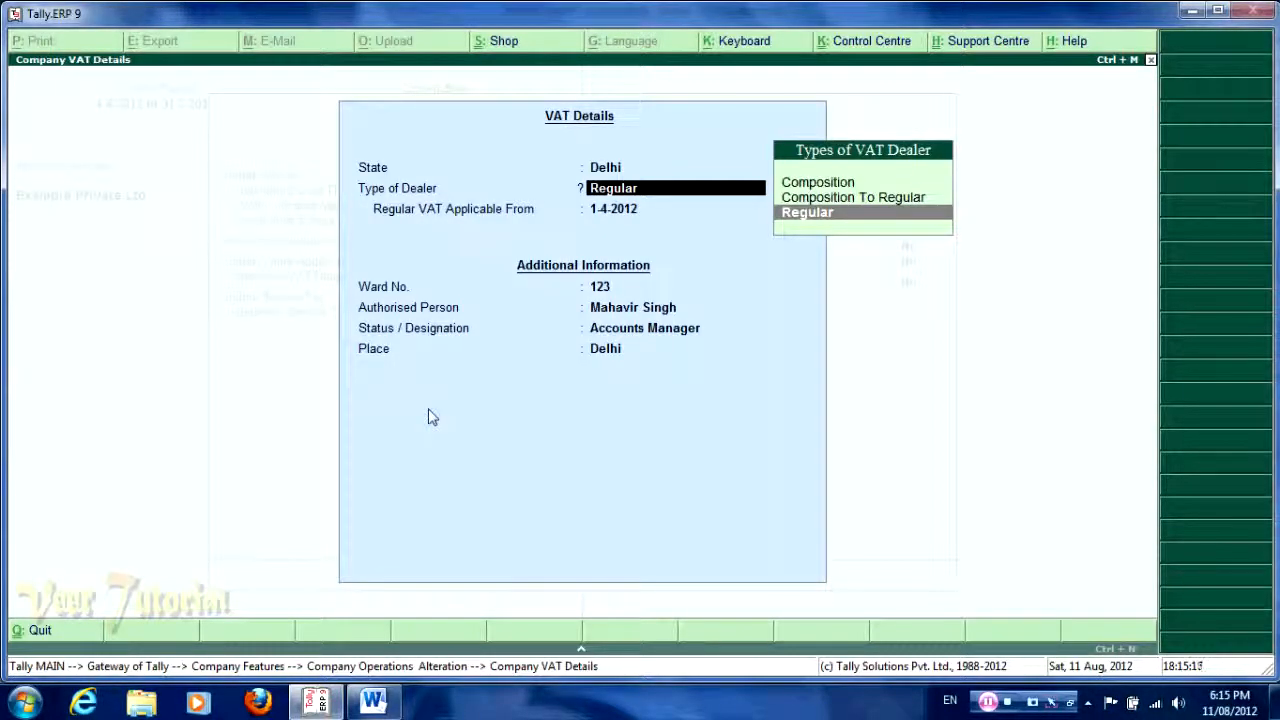
{"action": "key", "text": "Return"}
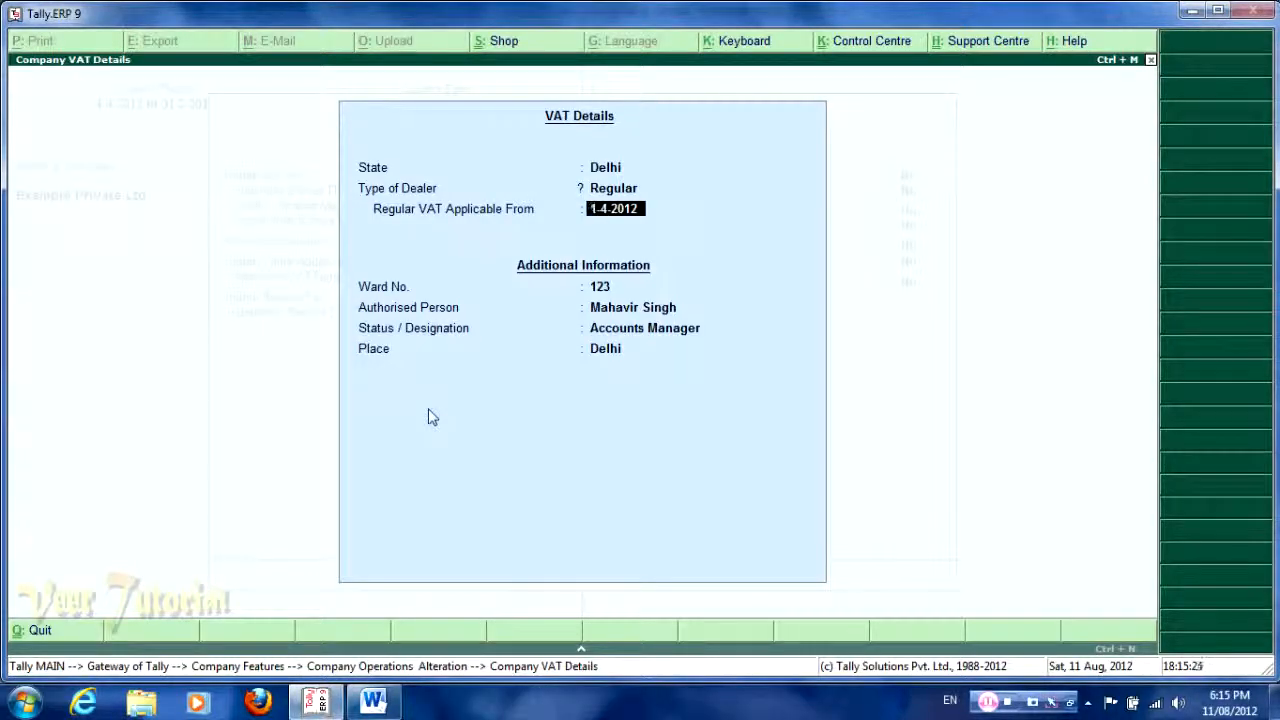
{"action": "key", "text": "Return"}
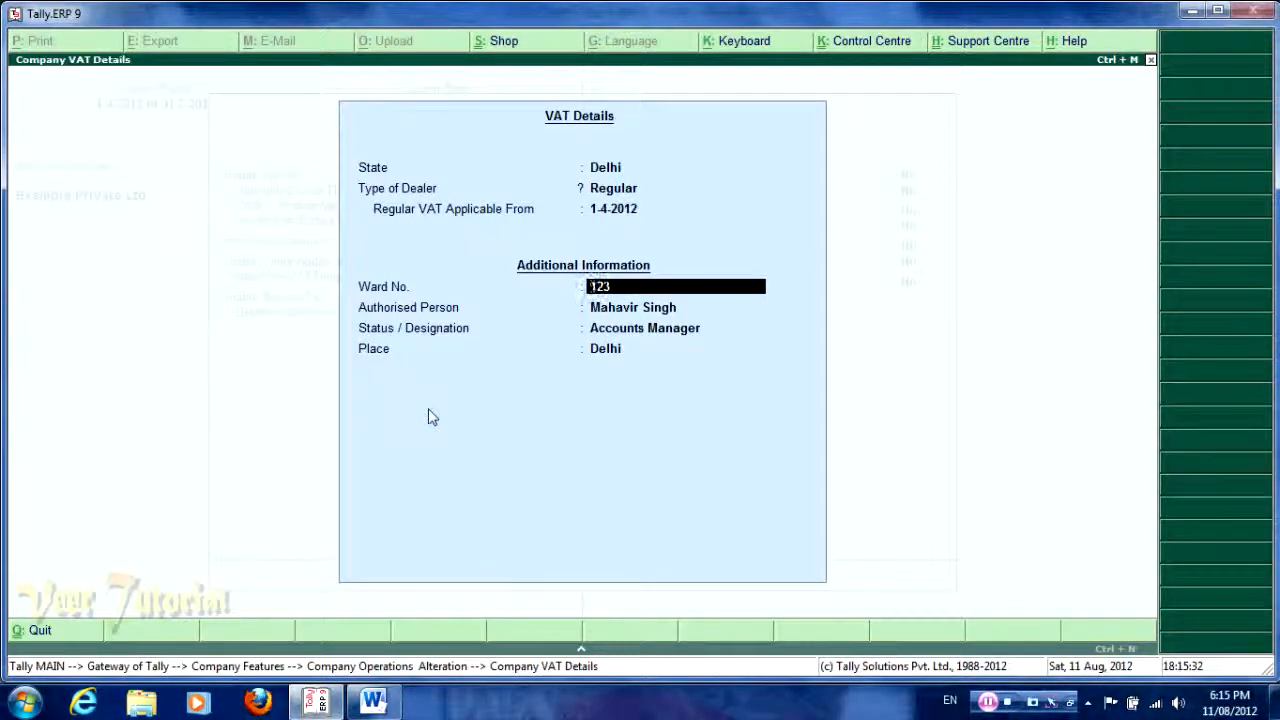
{"action": "key", "text": "Return"}
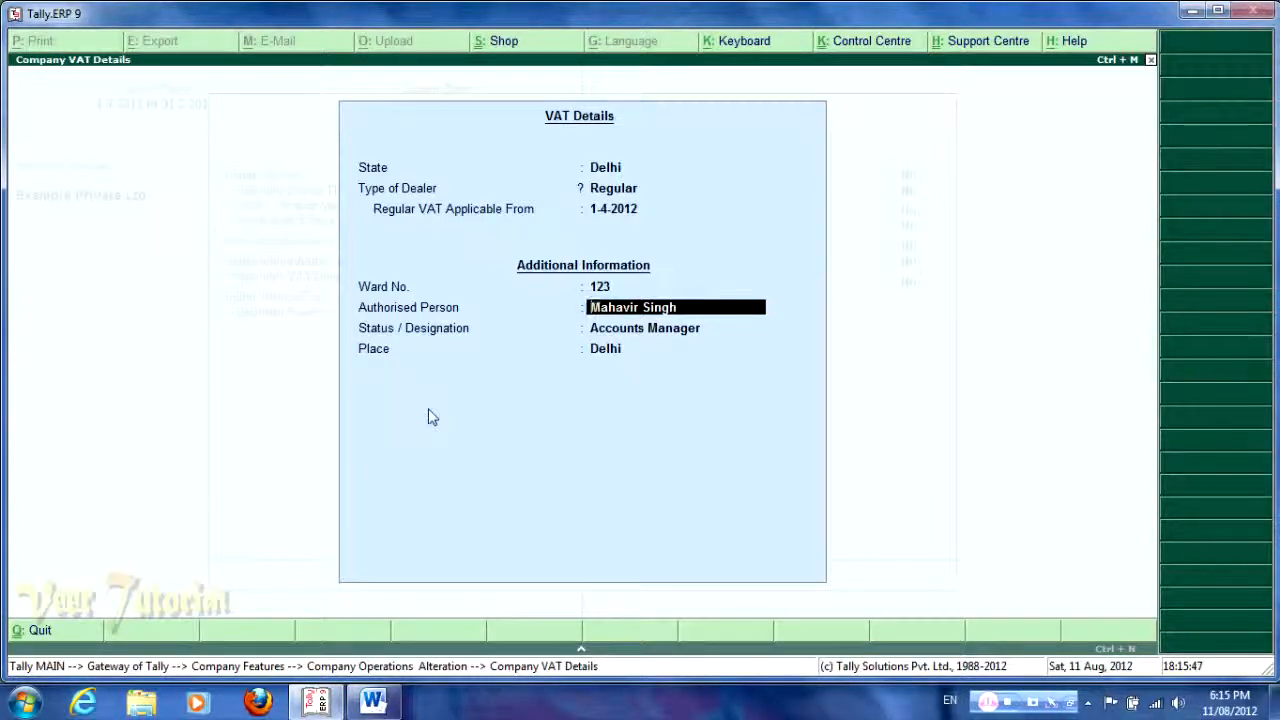
{"action": "key", "text": "Return"}
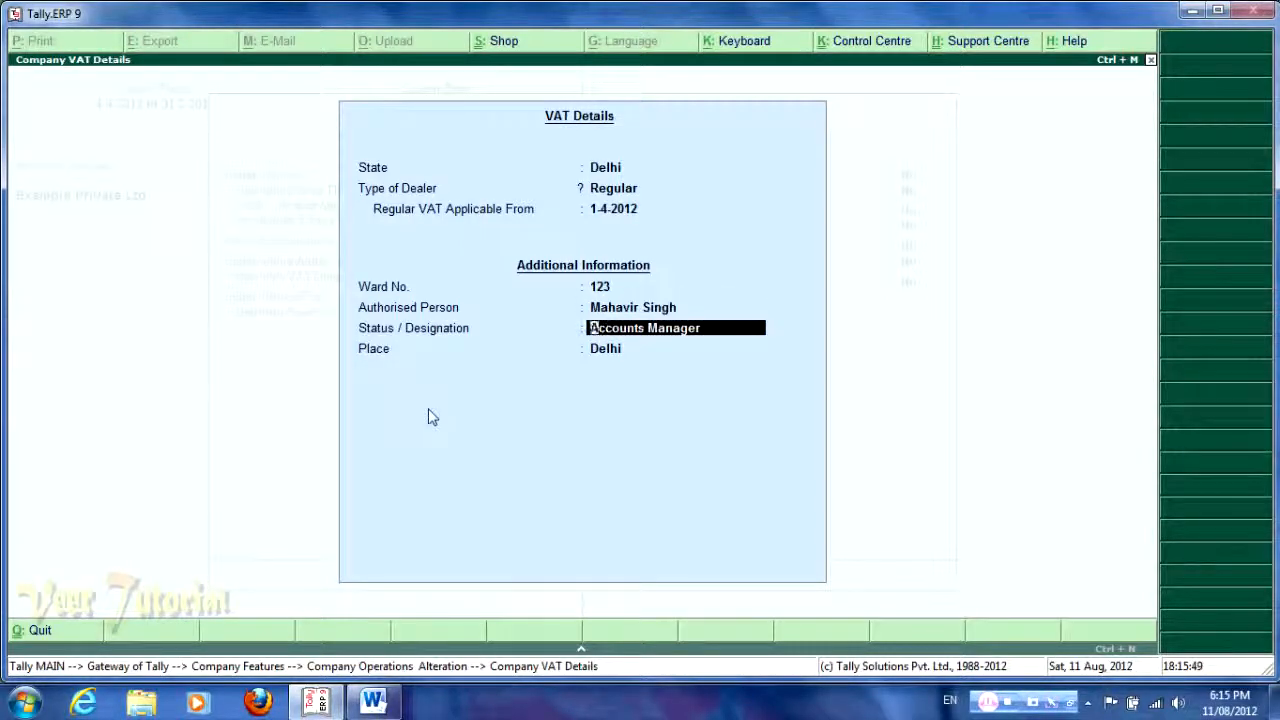
{"action": "key", "text": "Return"}
{"action": "key", "text": "Return"}
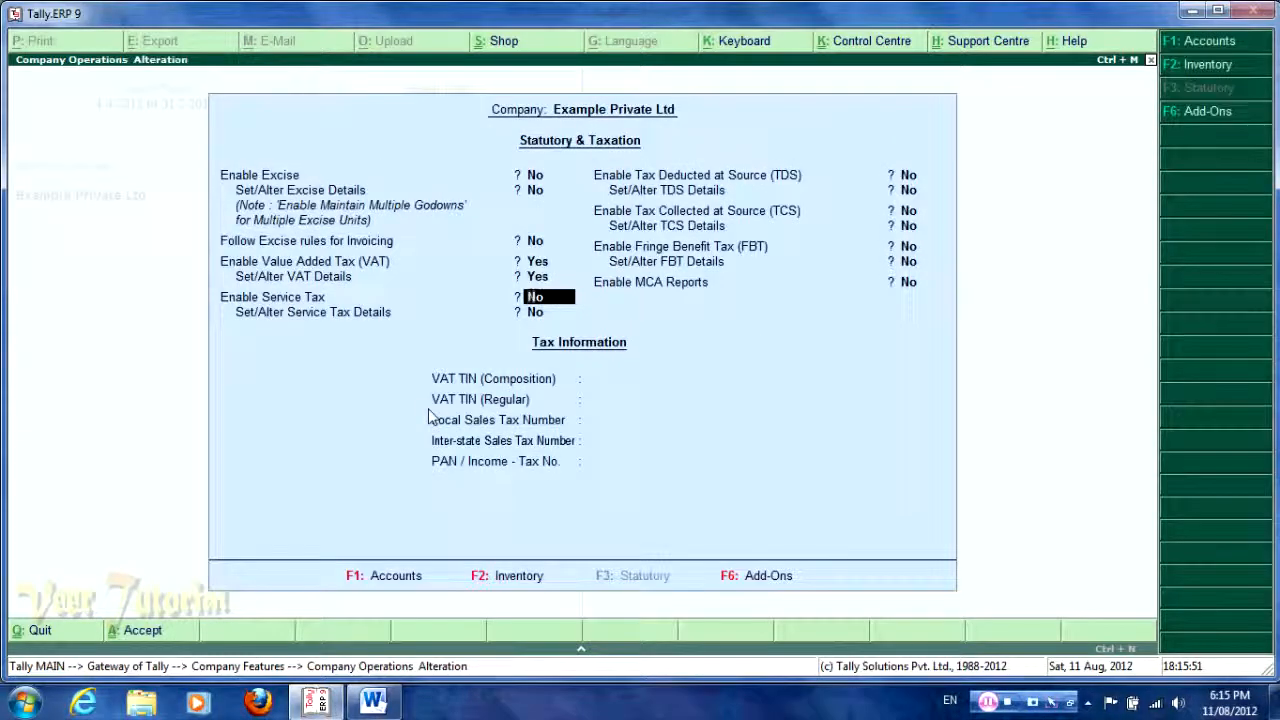
- Leave Service Tax disabled and enter the company's VAT TIN (Regular) in the tax information
{"action": "key", "text": "Return"}
{"action": "key", "text": "Return"}
{"action": "key", "text": "Return"}
{"action": "key", "text": "Return"}
{"action": "key", "text": "Return"}
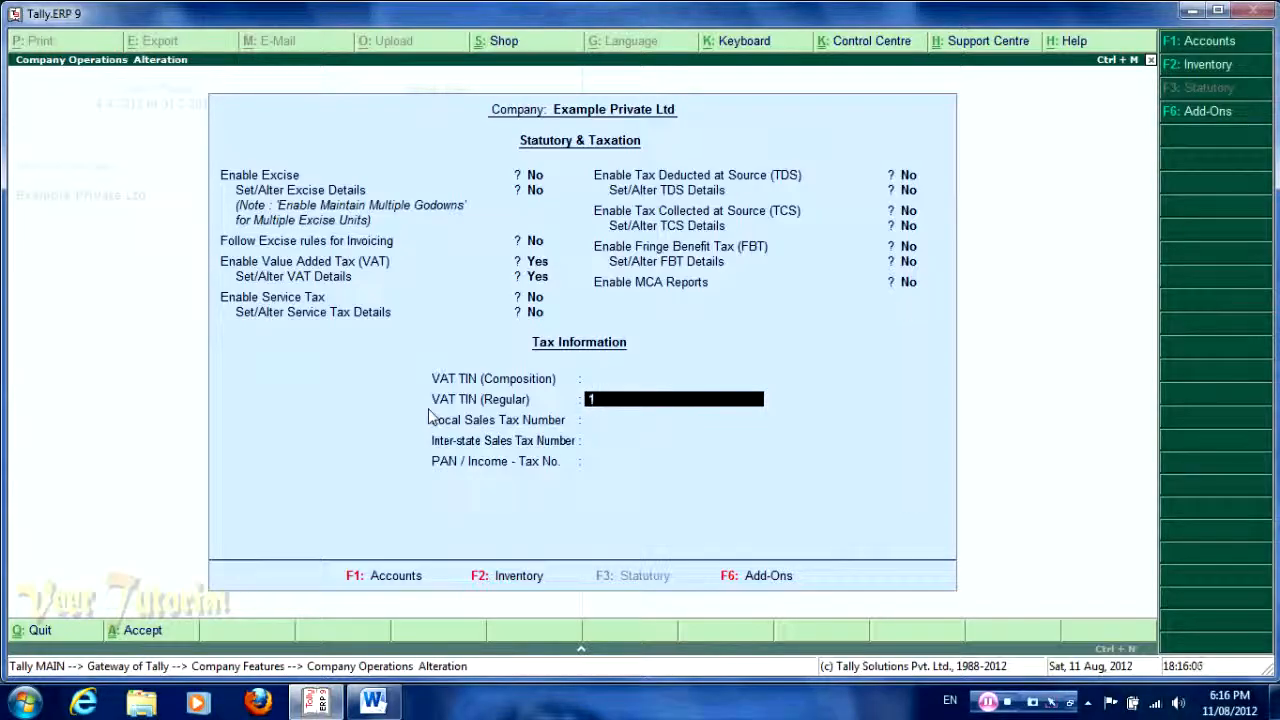
{"action": "type", "text": "23456789"}
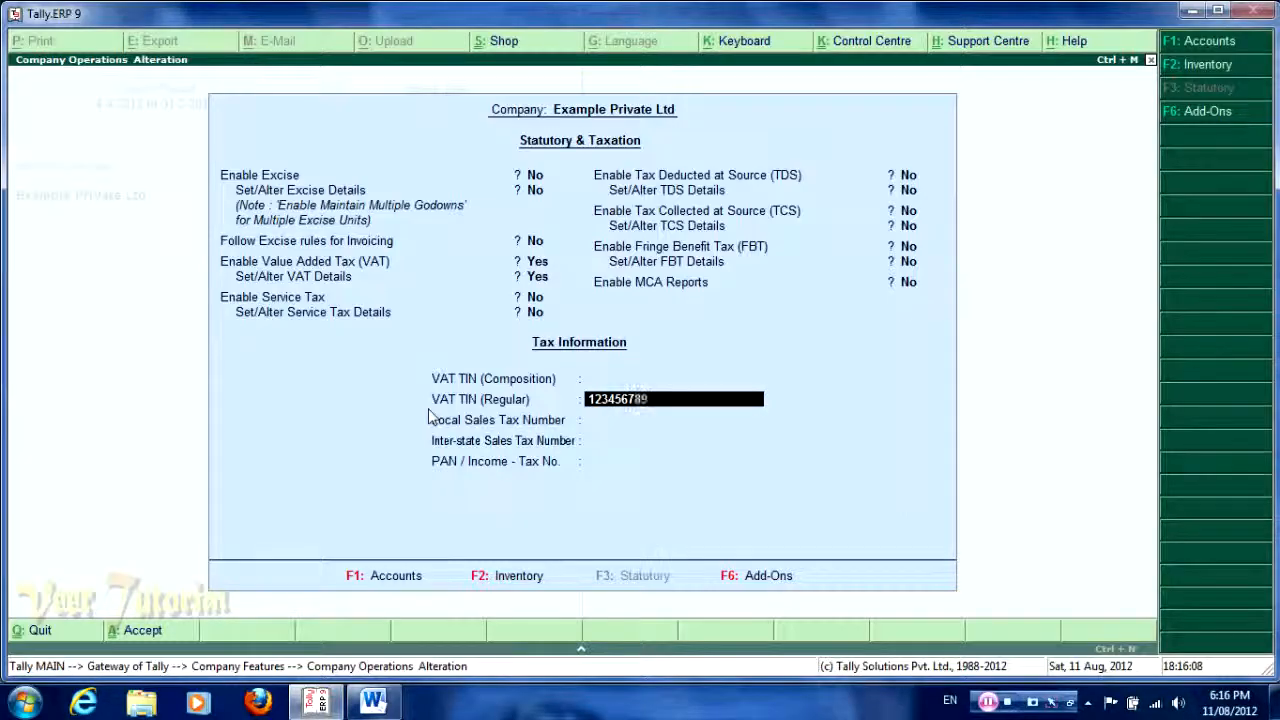
{"action": "type", "text": "0"}
{"action": "key", "text": "Return"}
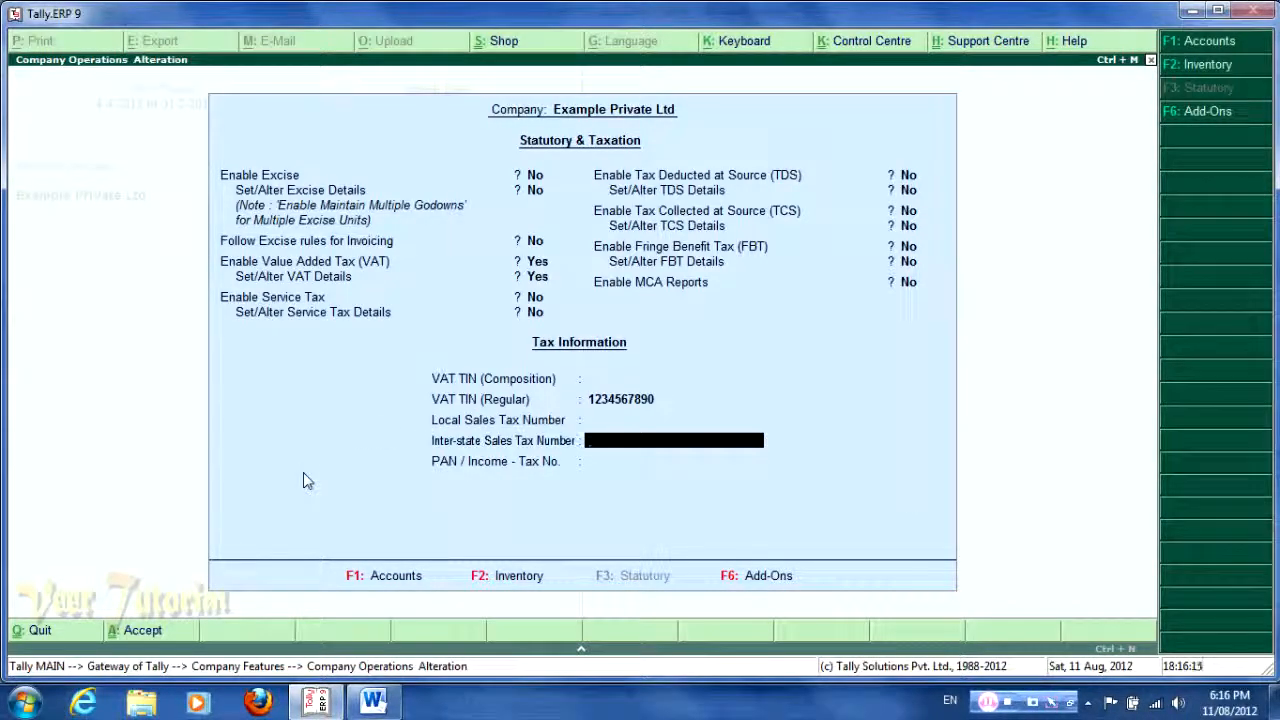
- Enter the company's inter-state sales tax number and PAN / Income-Tax number, and save the Statutory & Taxation features
{"action": "type", "text": "CST no. 12345"}
{"action": "key", "text": "Return"}
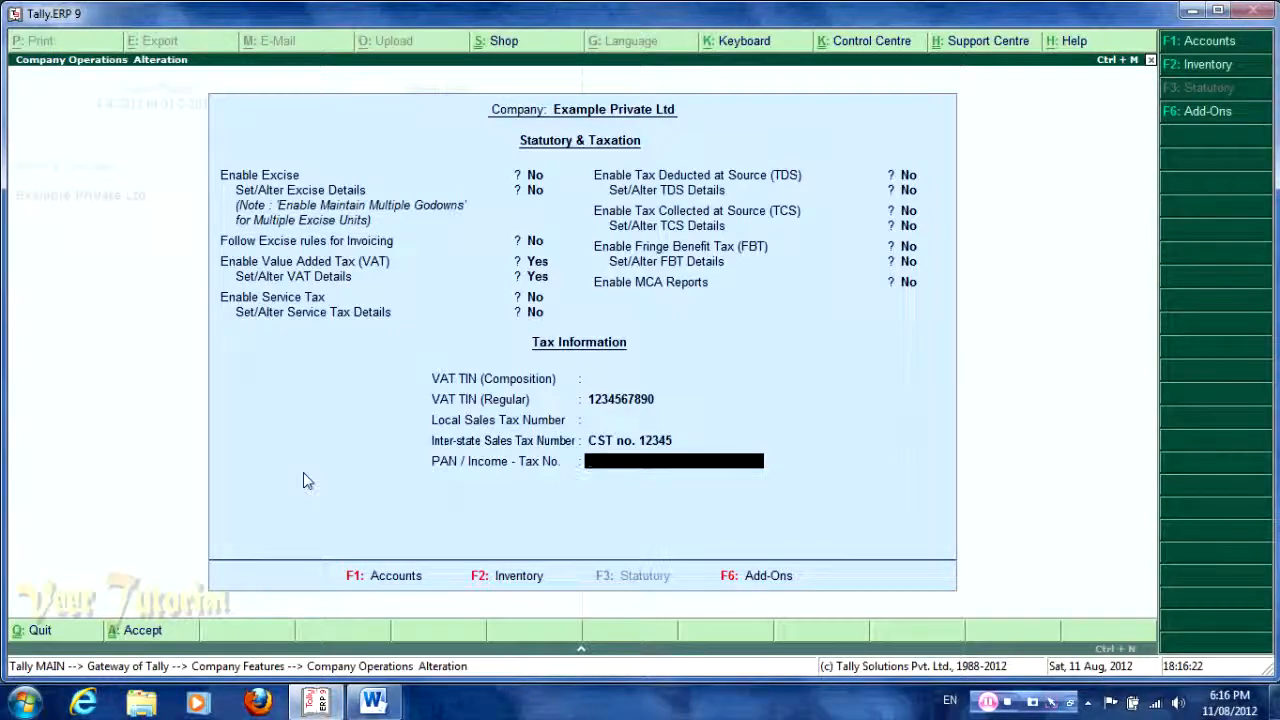
{"action": "type", "text": "BJF"}
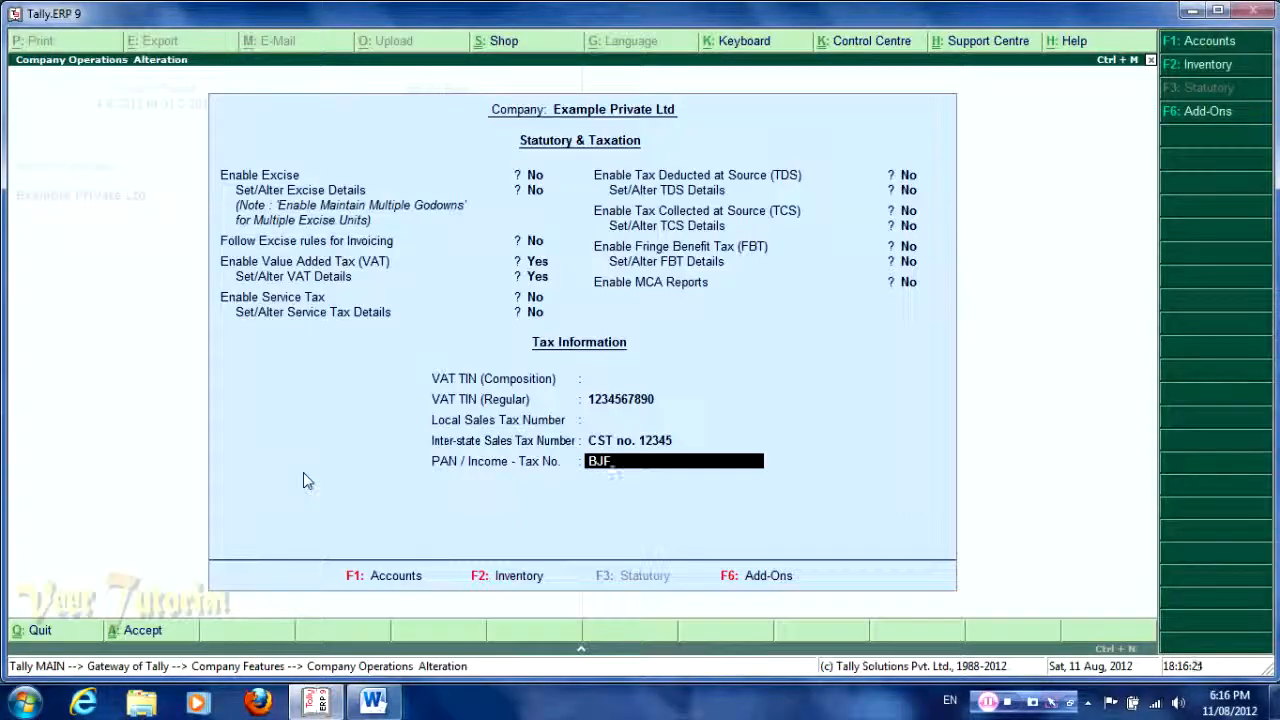
{"action": "type", "text": "PS234"}
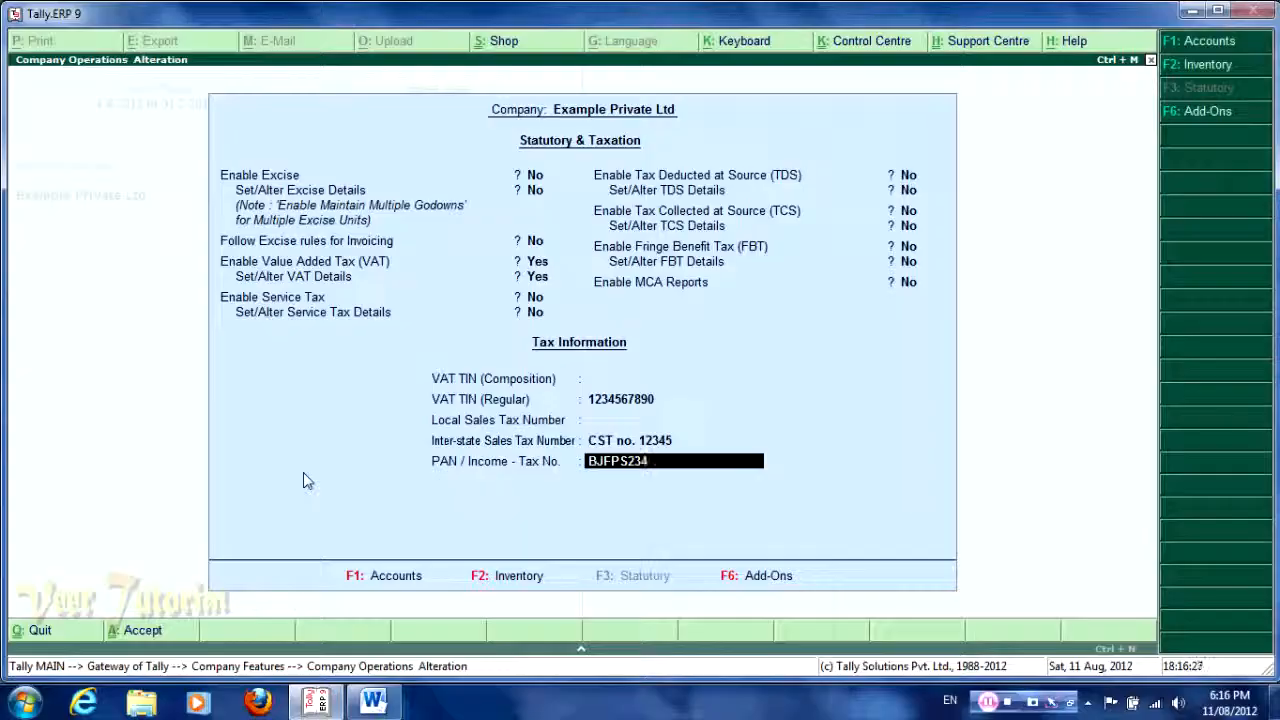
{"action": "type", "text": "666"}
{"action": "key", "text": "Return"}
{"action": "key", "text": "Return"}
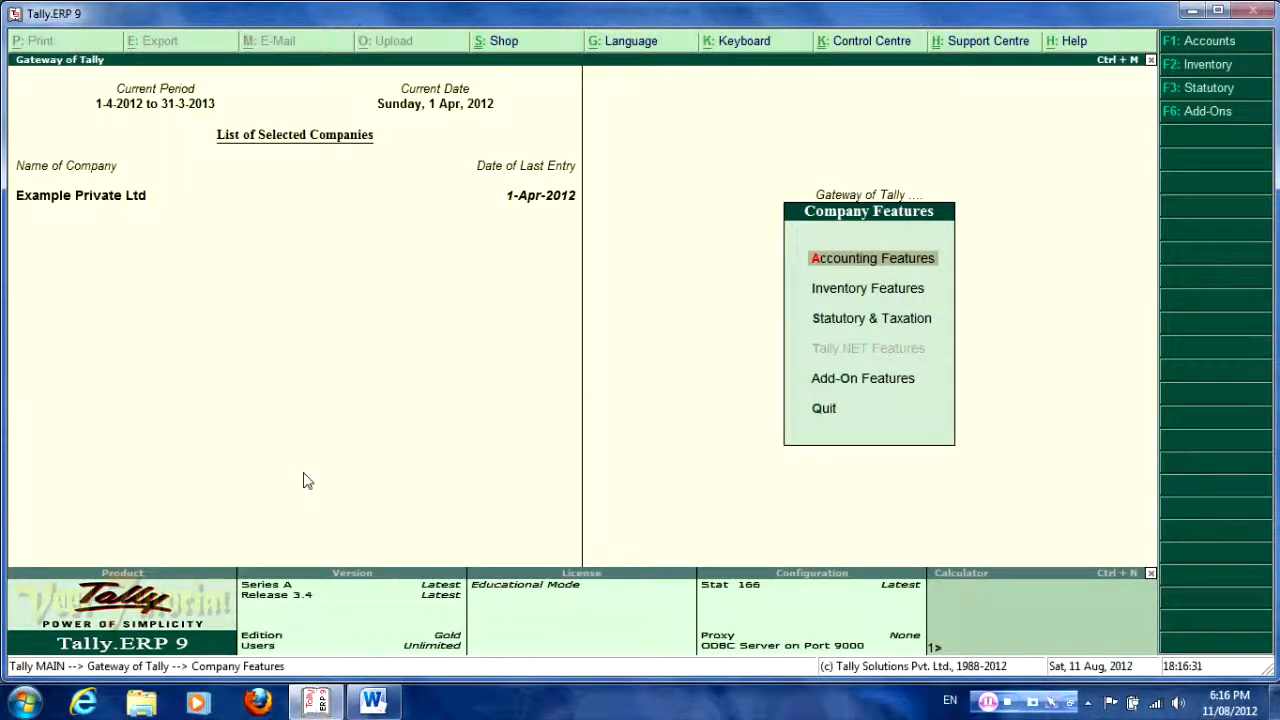
- Leave the company features and open single ledger creation from the accounts information
{"action": "key", "text": "Escape"}
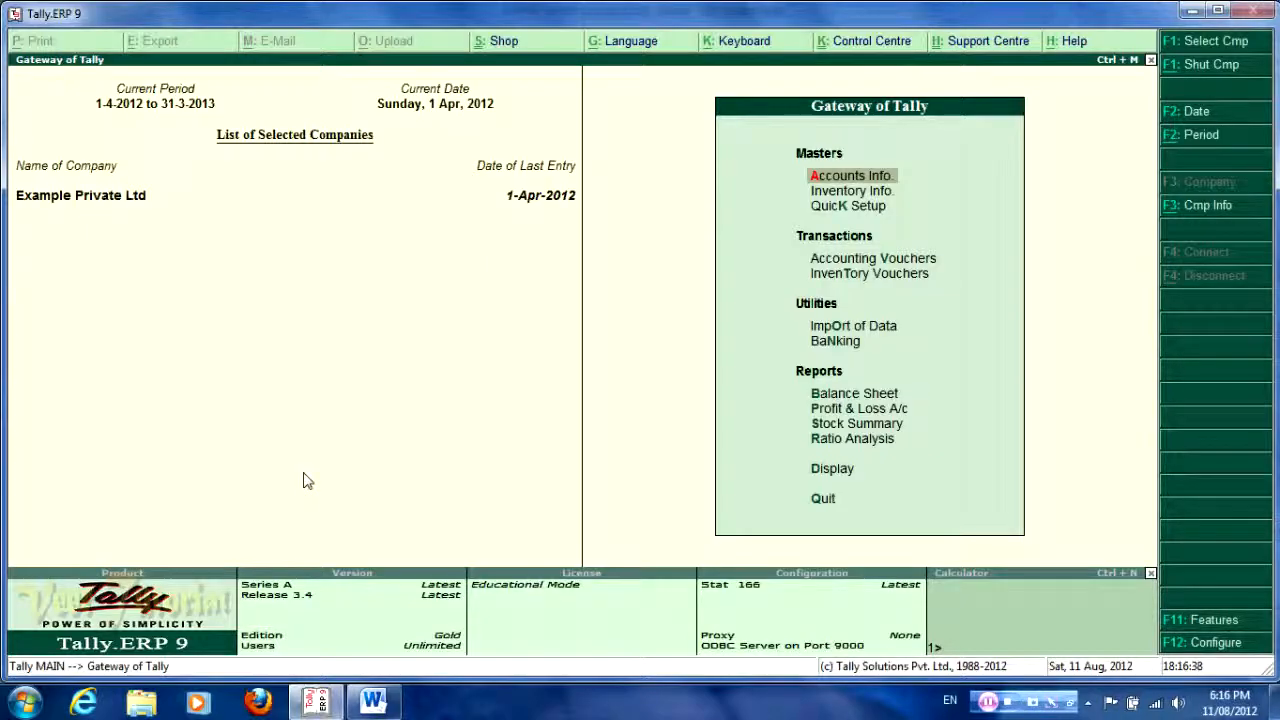
{"action": "key", "text": "Return"}
{"action": "key", "text": "Down"}
{"action": "key", "text": "Return"}
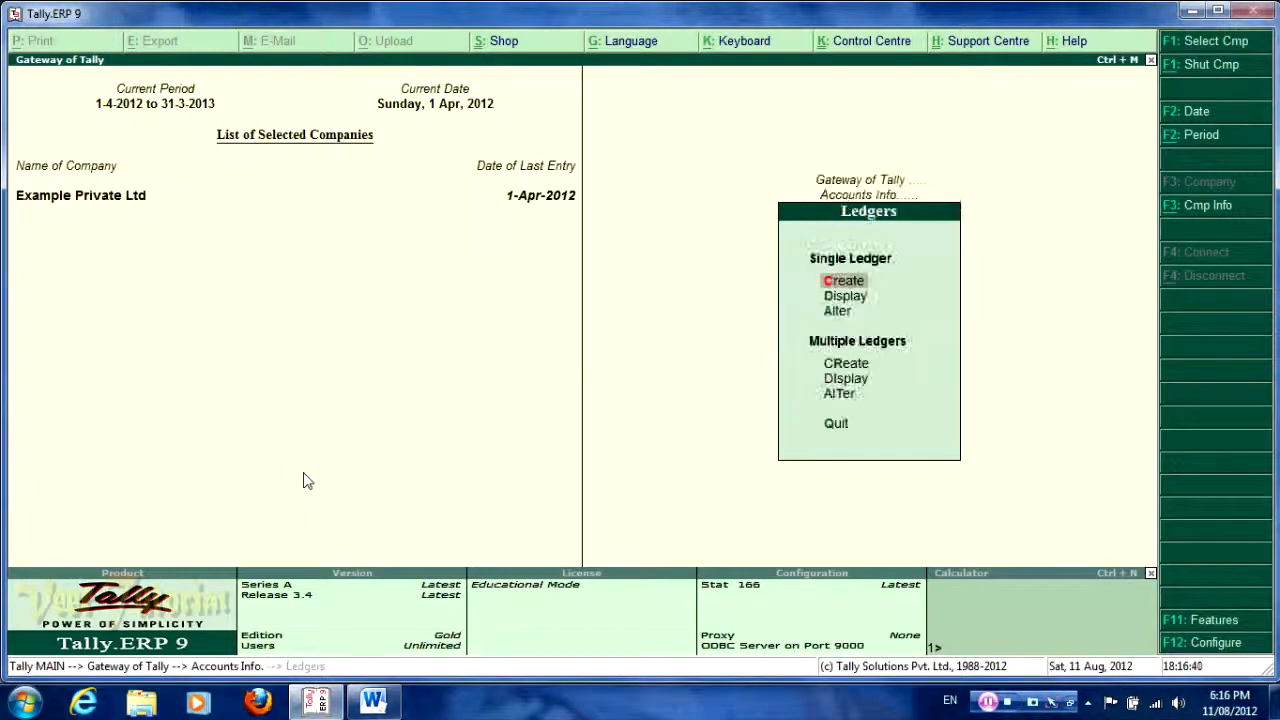
{"action": "key", "text": "Return"}
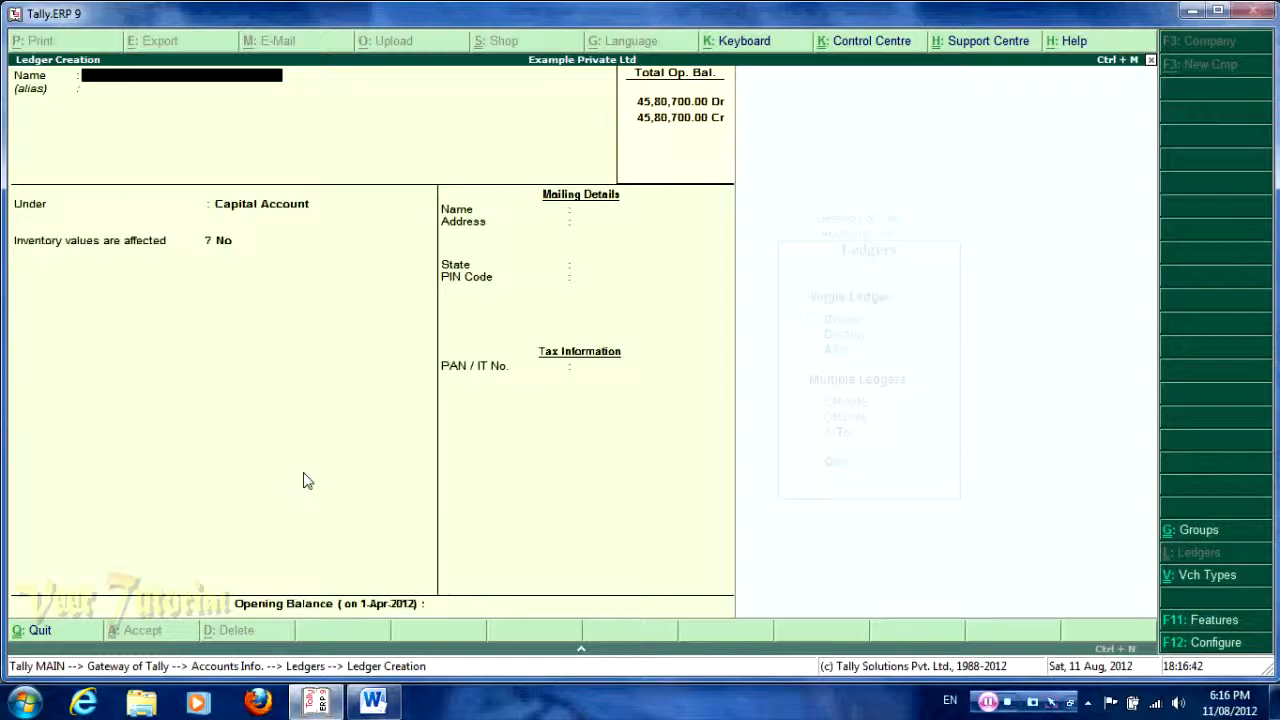
- Check the purchase ledger names in the STOCK CHART document in Word and name the new Tally ledger Purchase VAT @ 4%
{"action": "key", "text": "alt+Tab"}
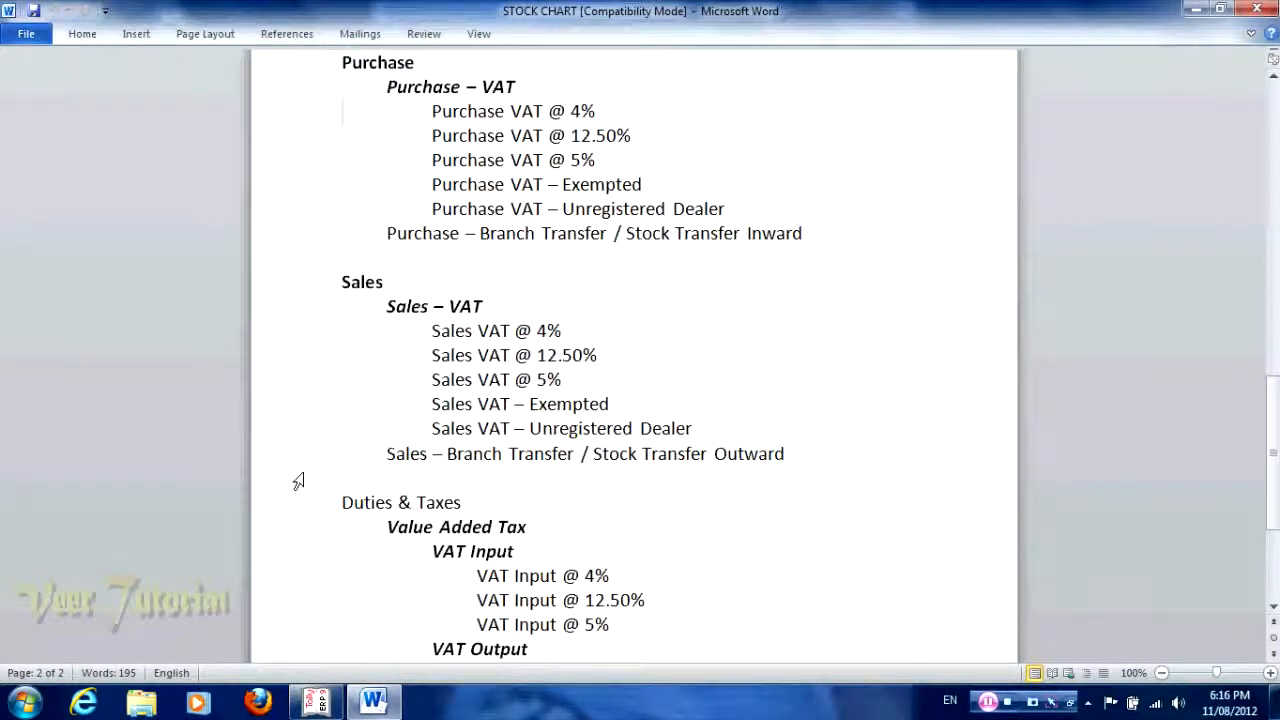
{"action": "key", "text": "alt+Tab"}
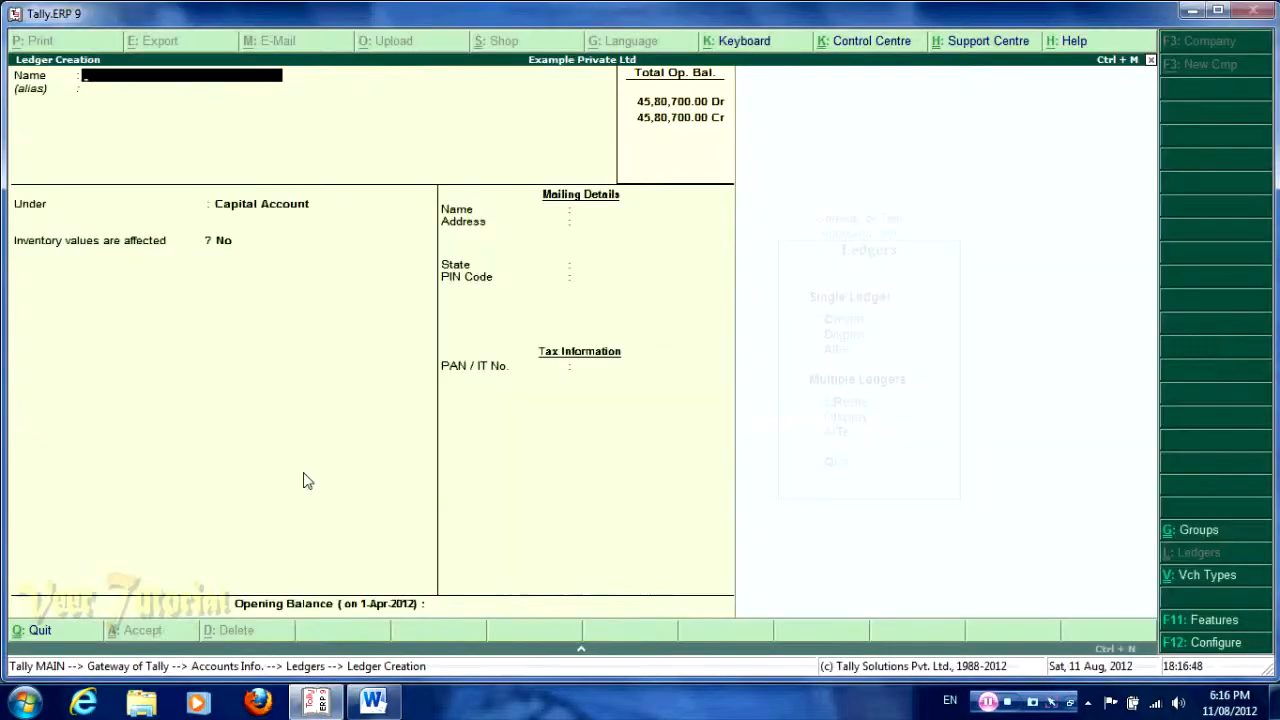
{"action": "type", "text": "PURC"}
{"action": "key", "text": "BackSpace"}
{"action": "key", "text": "BackSpace"}
{"action": "key", "text": "BackSpace"}
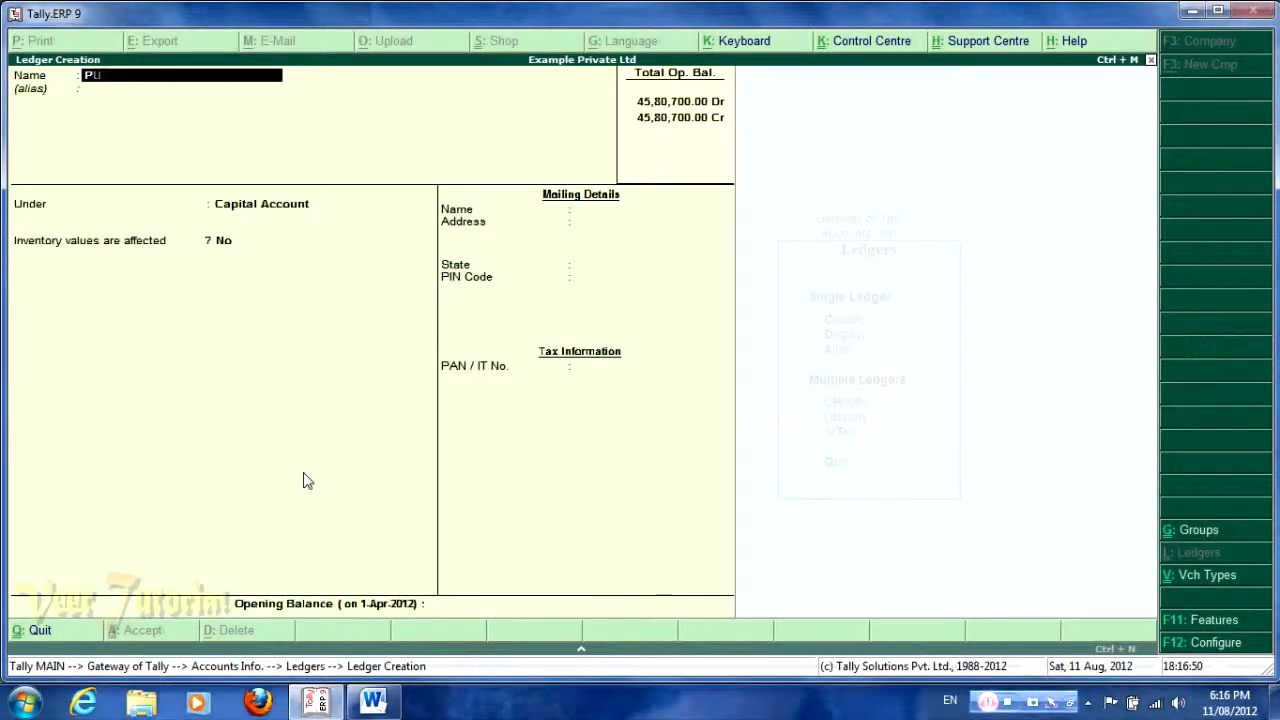
{"action": "type", "text": "urchase"}
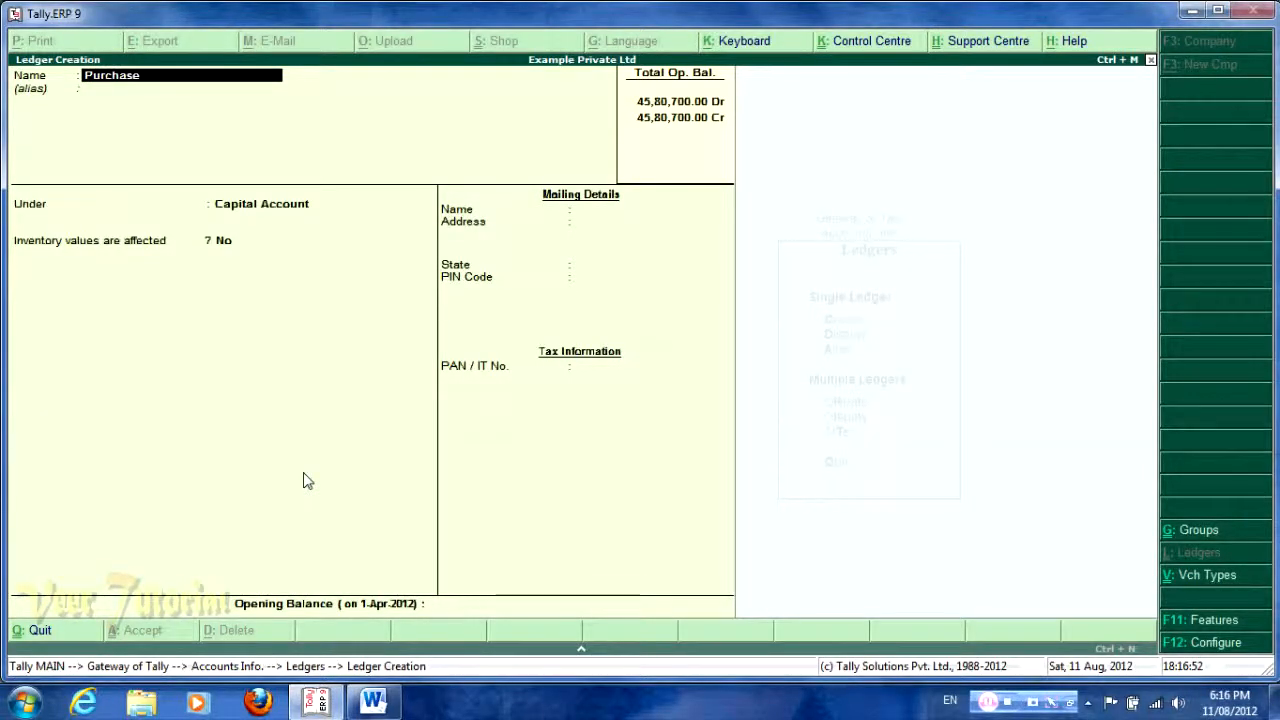
{"action": "type", "text": " VAT"}
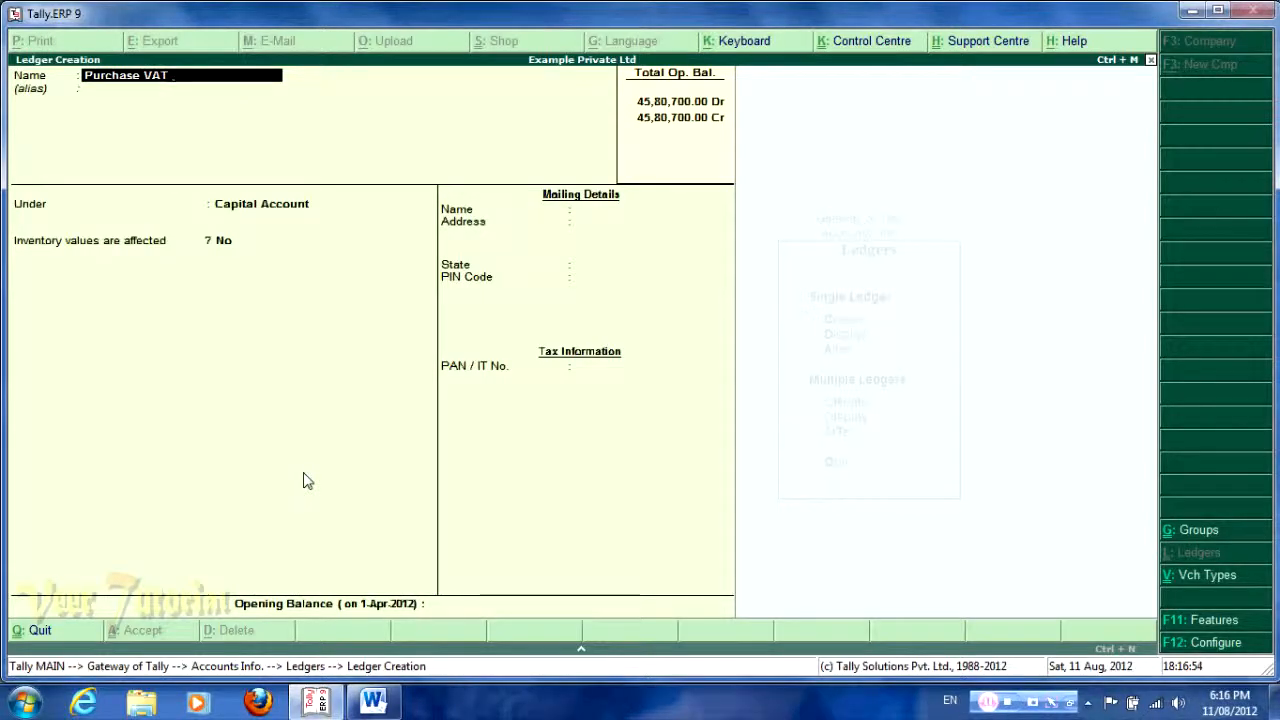
{"action": "key", "text": "alt+Tab"}
{"action": "key", "text": "alt+Tab"}
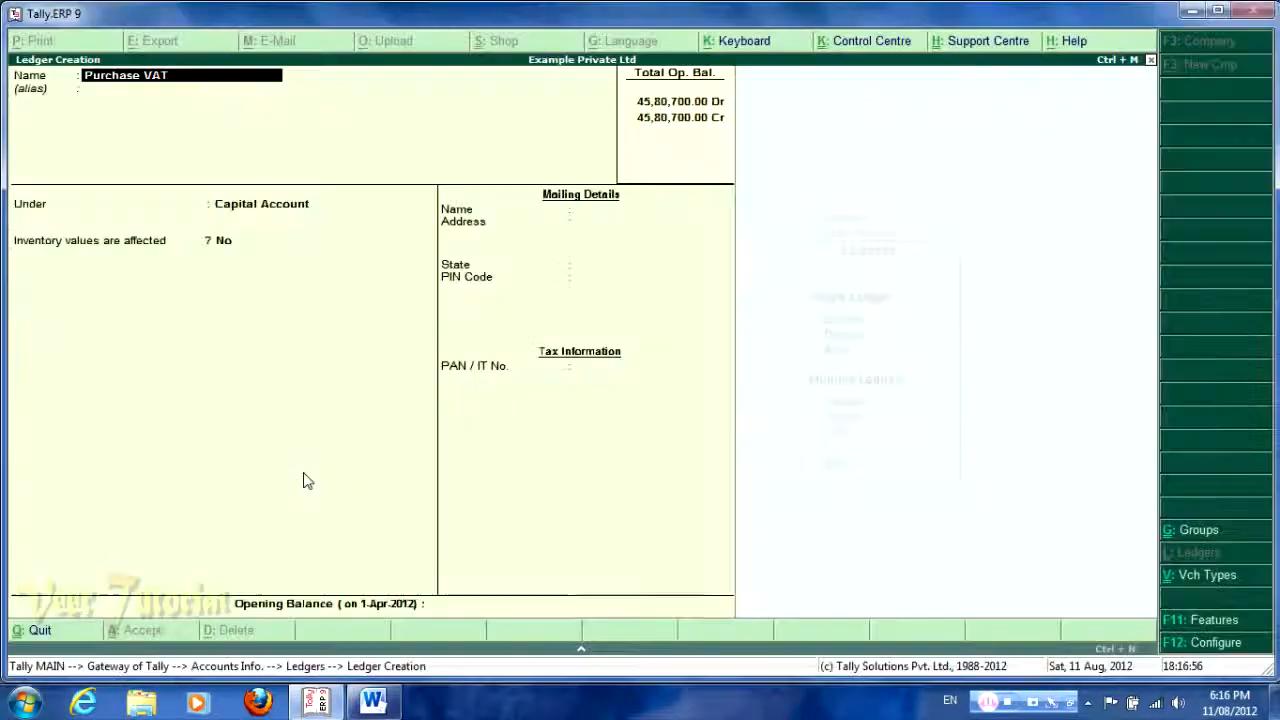
{"action": "type", "text": "@ 4%"}
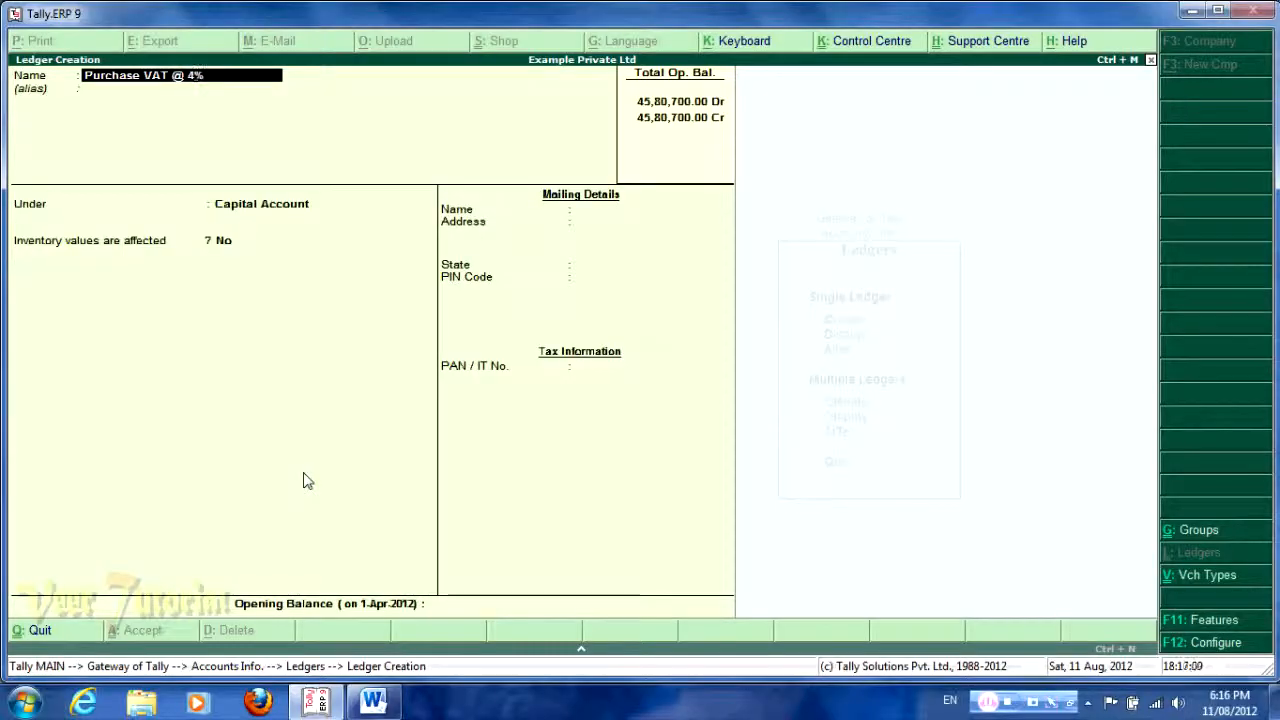
{"action": "key", "text": "Return"}
{"action": "key", "text": "Return"}
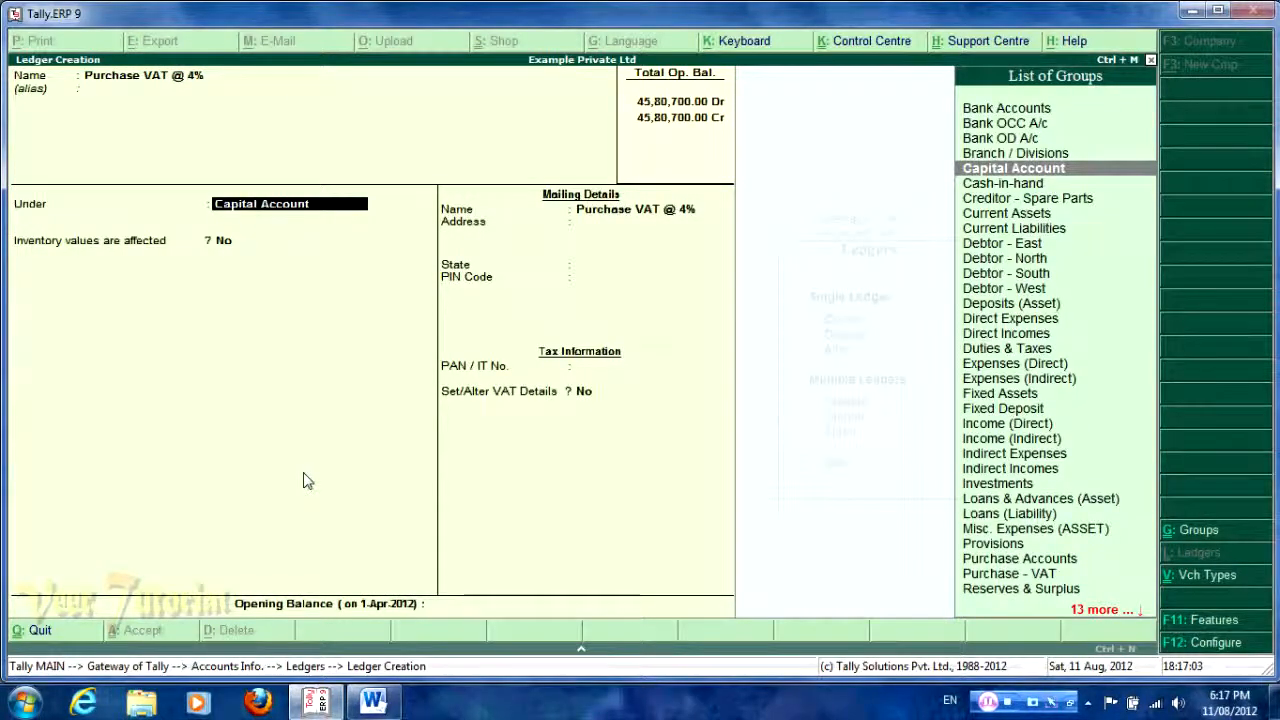
- Place the ledger under the Purchase - VAT group and keep Inventory values are affected set to Yes
{"action": "type", "text": "Pur"}
{"action": "key", "text": "Down"}
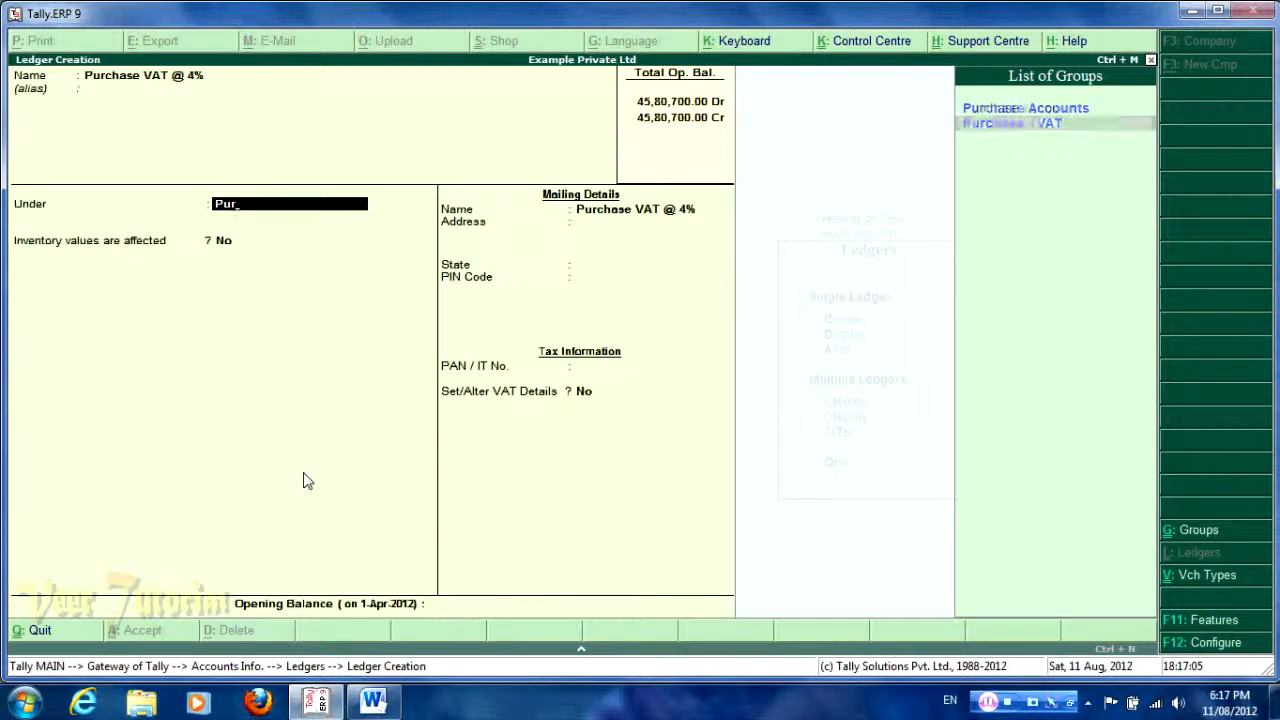
{"action": "key", "text": "Return"}
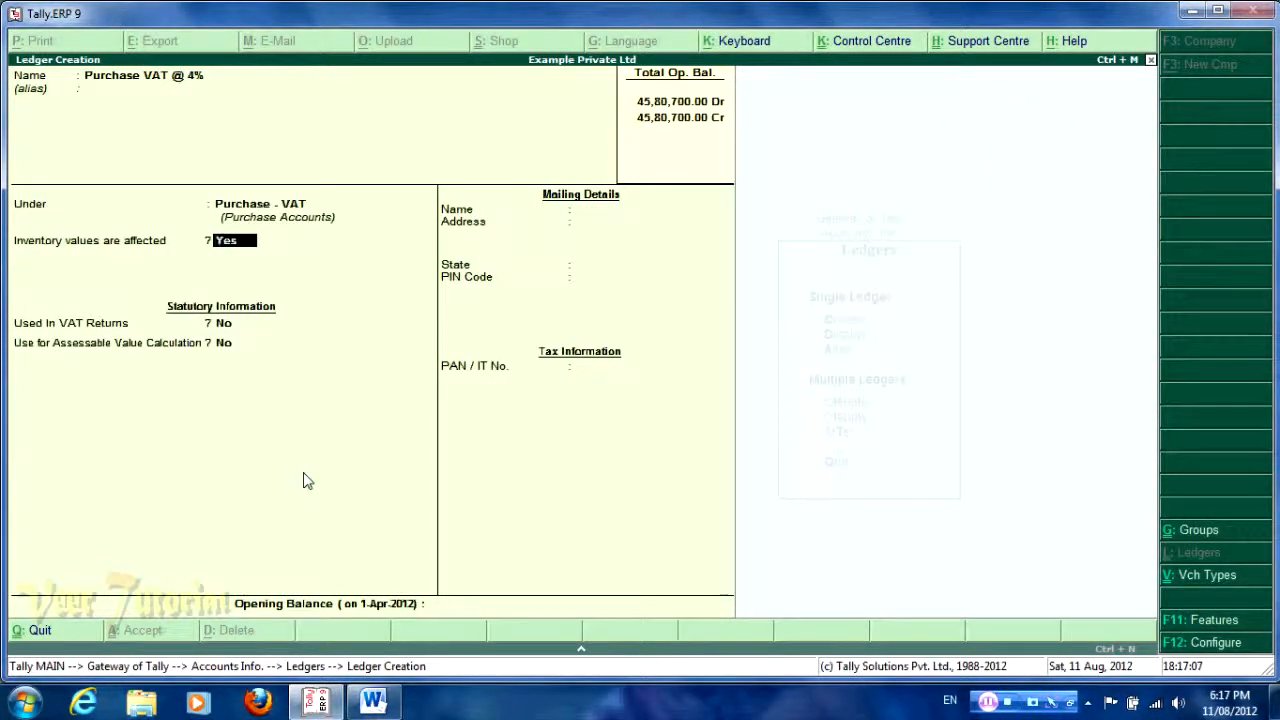
{"action": "key", "text": "Return"}
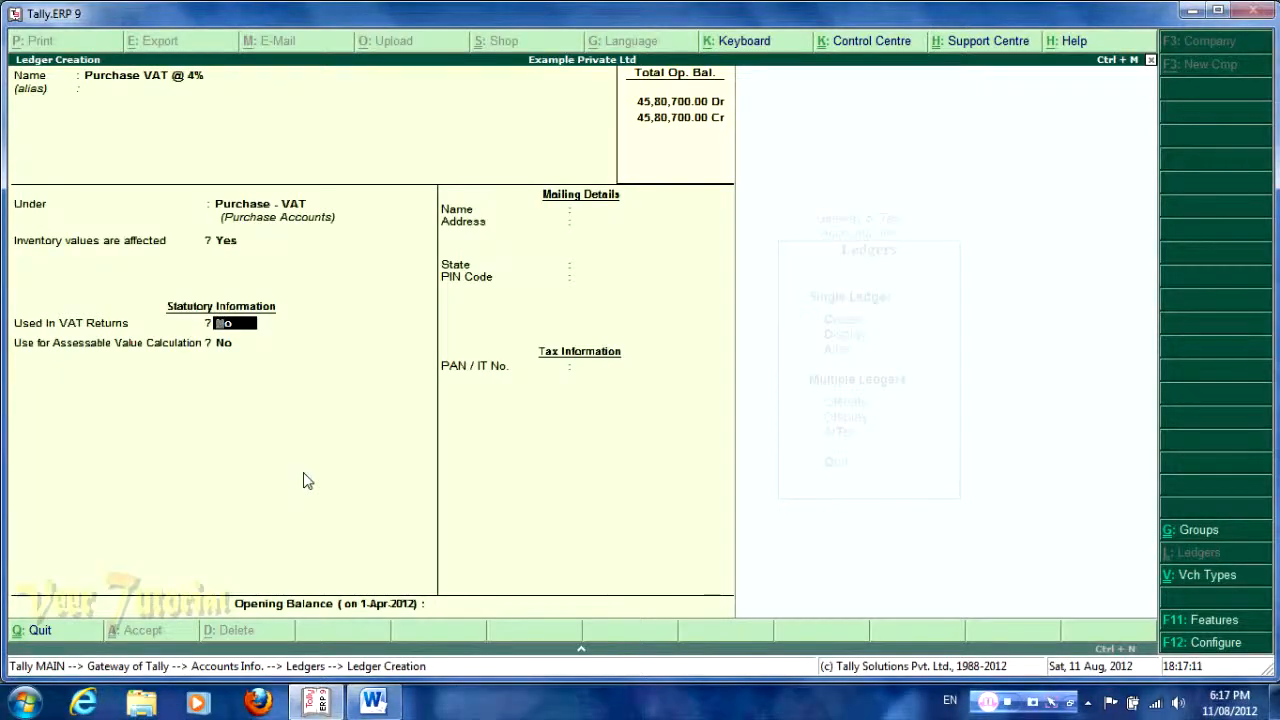
- Mark the ledger as used in VAT returns and assign it the Purchases @ 4% VAT/Tax class
{"action": "key", "text": "Return"}
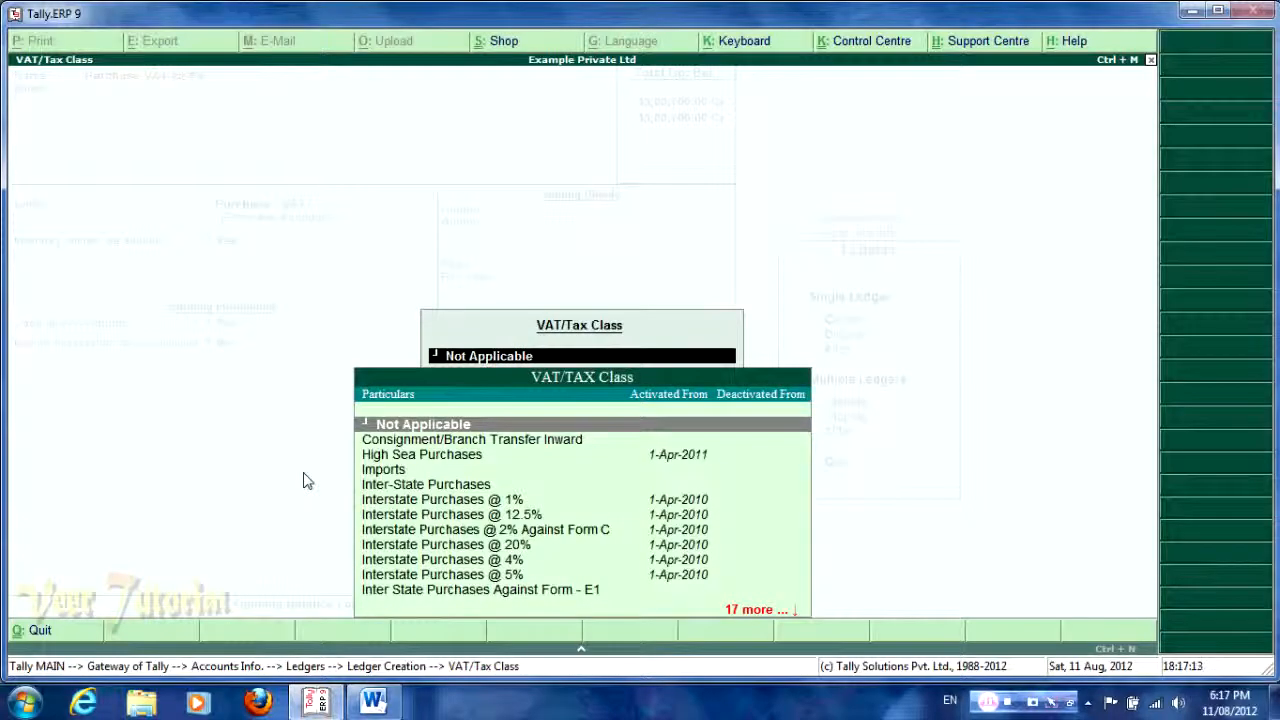
{"action": "key", "text": "Down"}
{"action": "key", "text": "Down"}
{"action": "key", "text": "Down"}
{"action": "key", "text": "Down"}
{"action": "key", "text": "Down"}
{"action": "key", "text": "Down"}
{"action": "key", "text": "Down"}
{"action": "key", "text": "Down"}
{"action": "key", "text": "Down"}
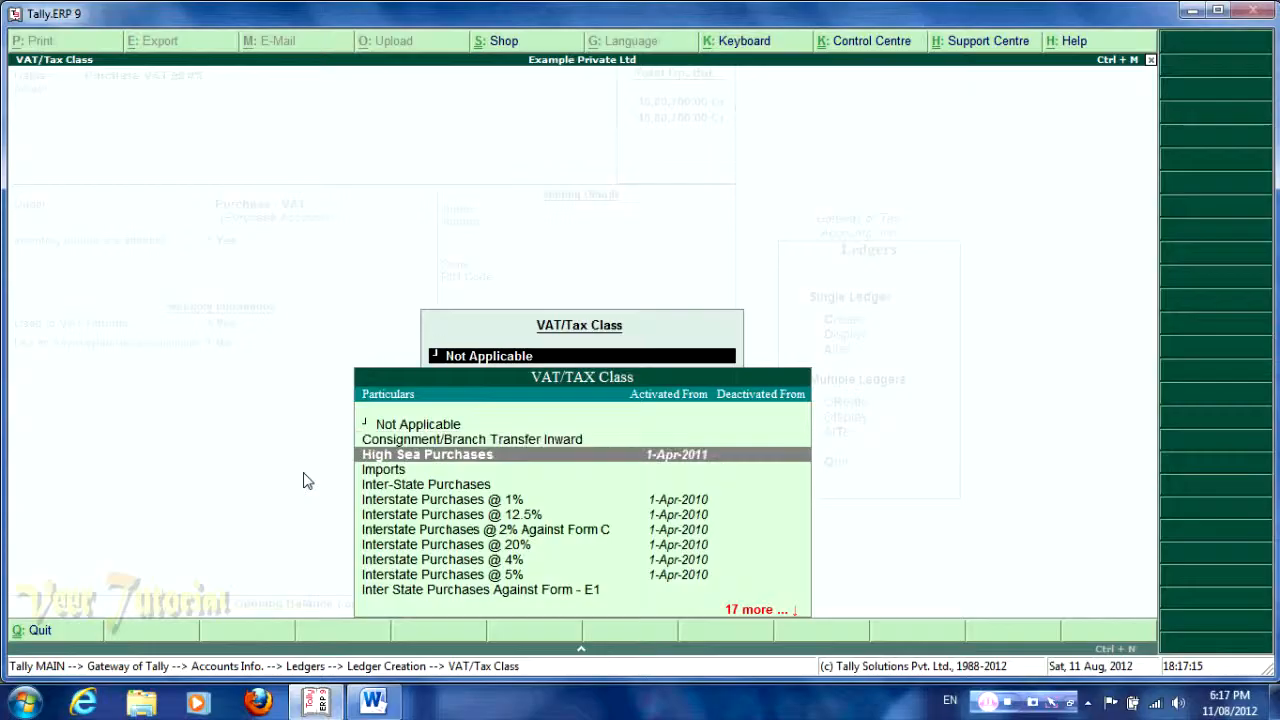
{"action": "key", "text": "Down"}
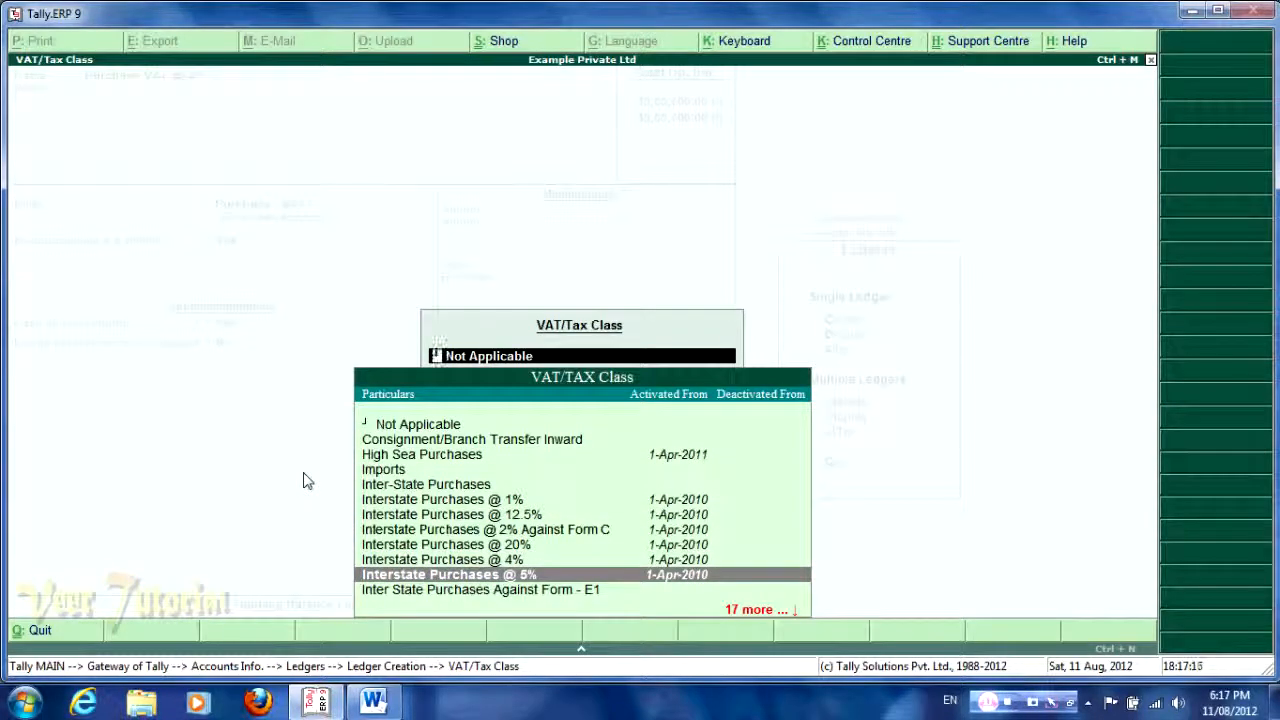
{"action": "key", "text": "Down"}
{"action": "key", "text": "Down"}
{"action": "key", "text": "Down"}
{"action": "key", "text": "Down"}
{"action": "key", "text": "Down"}
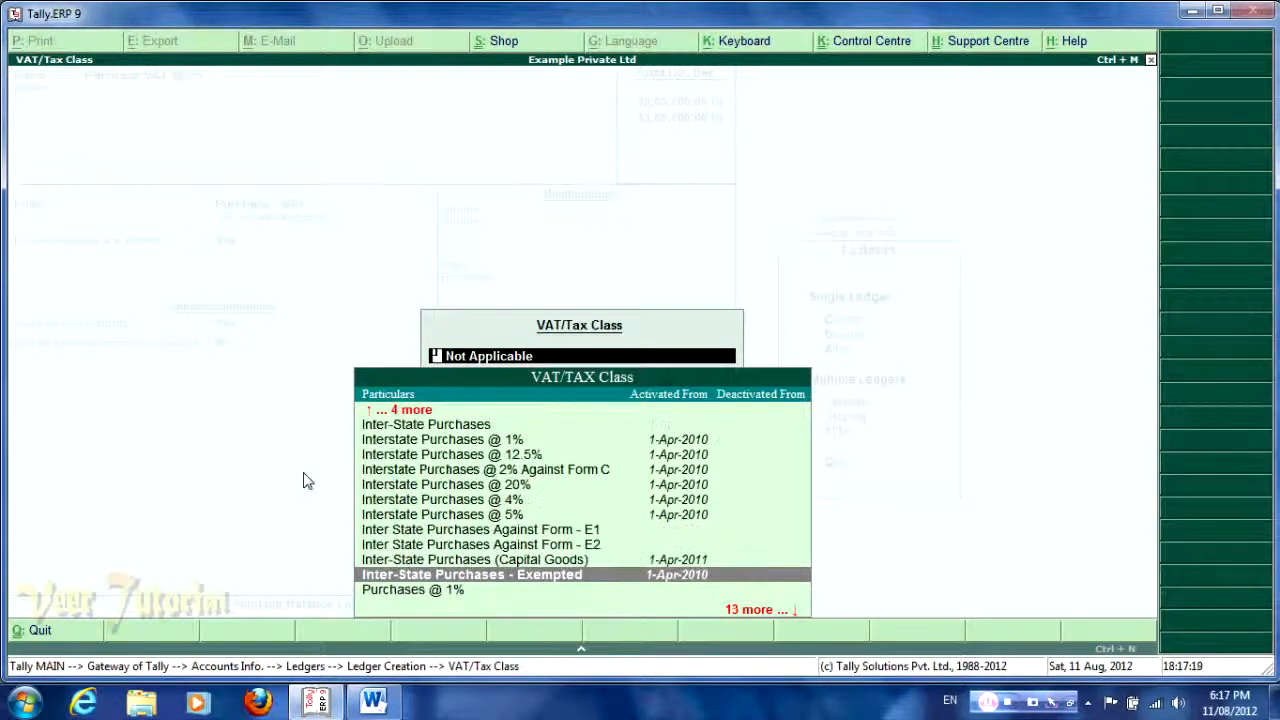
{"action": "key", "text": "Down"}
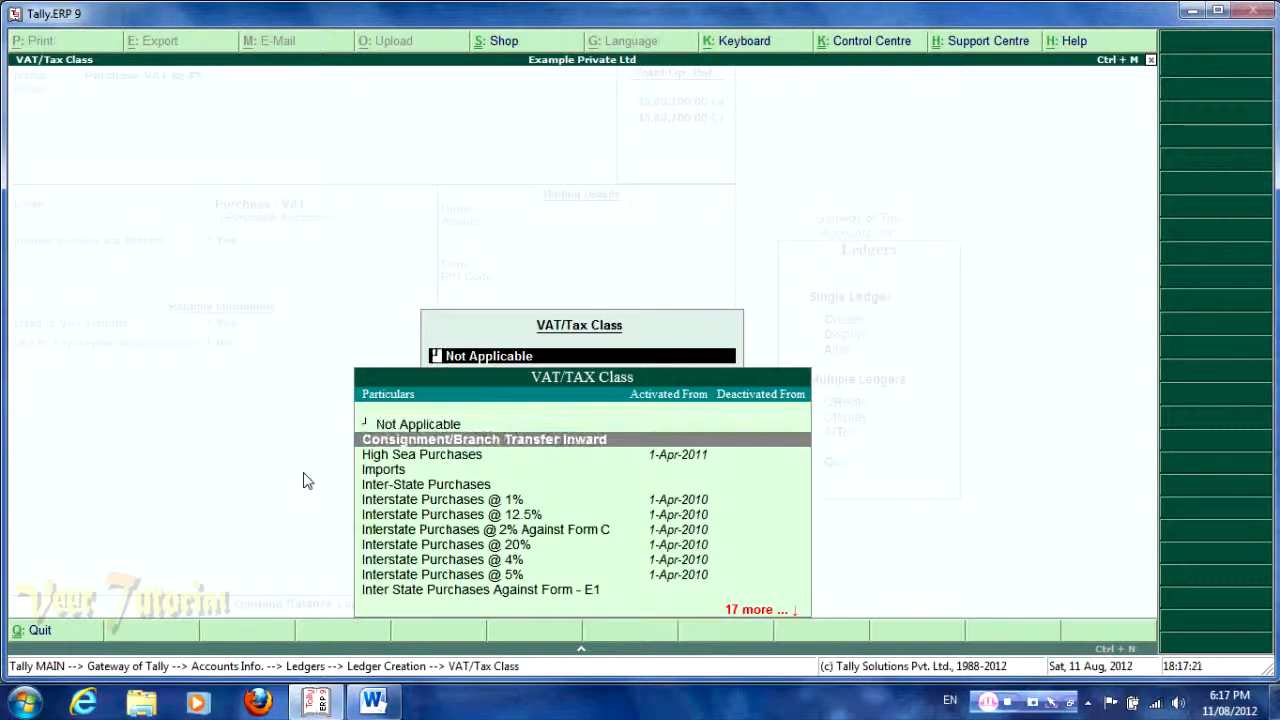
{"action": "key", "text": "Down"}
{"action": "key", "text": "Down"}
{"action": "key", "text": "Down"}
{"action": "key", "text": "Down"}
{"action": "key", "text": "Down"}
{"action": "key", "text": "Down"}
{"action": "key", "text": "Down"}
{"action": "key", "text": "Down"}
{"action": "key", "text": "Down"}
{"action": "key", "text": "Down"}
{"action": "key", "text": "Down"}
{"action": "key", "text": "Down"}
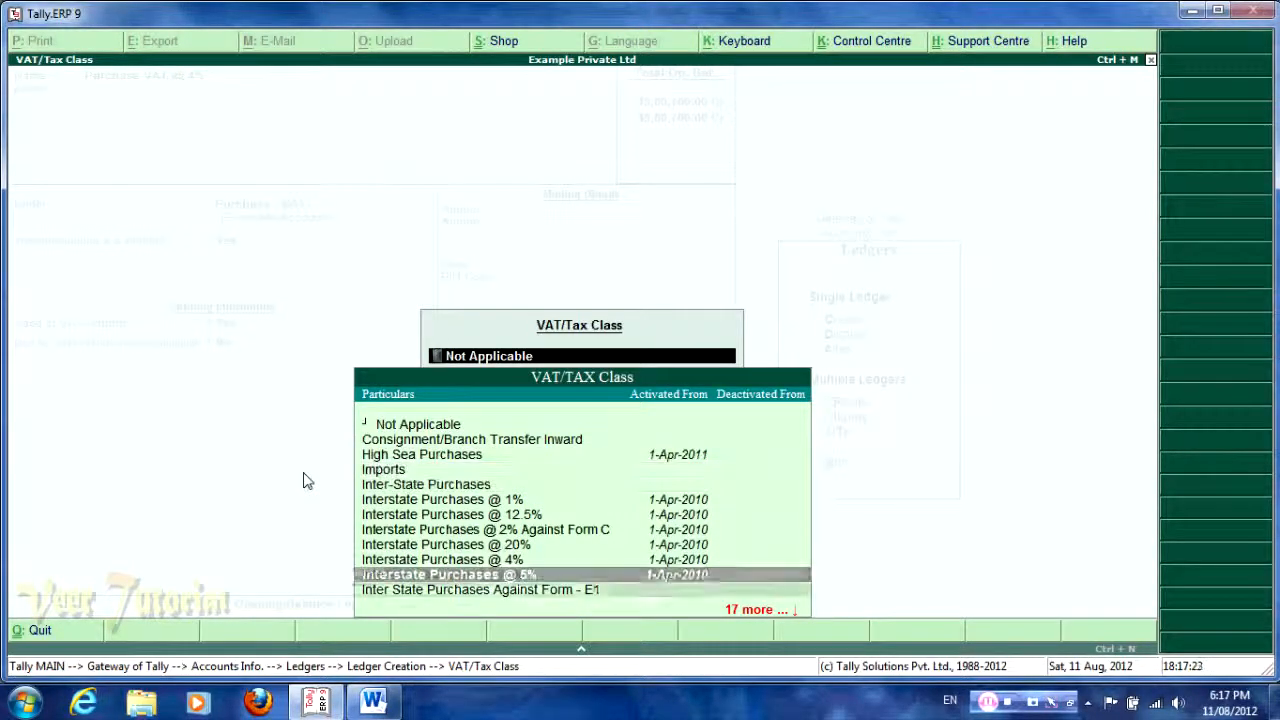
{"action": "key", "text": "Down"}
{"action": "key", "text": "Down"}
{"action": "key", "text": "Down"}
{"action": "key", "text": "Down"}
{"action": "key", "text": "Down"}
{"action": "key", "text": "Down"}
{"action": "key", "text": "Down"}
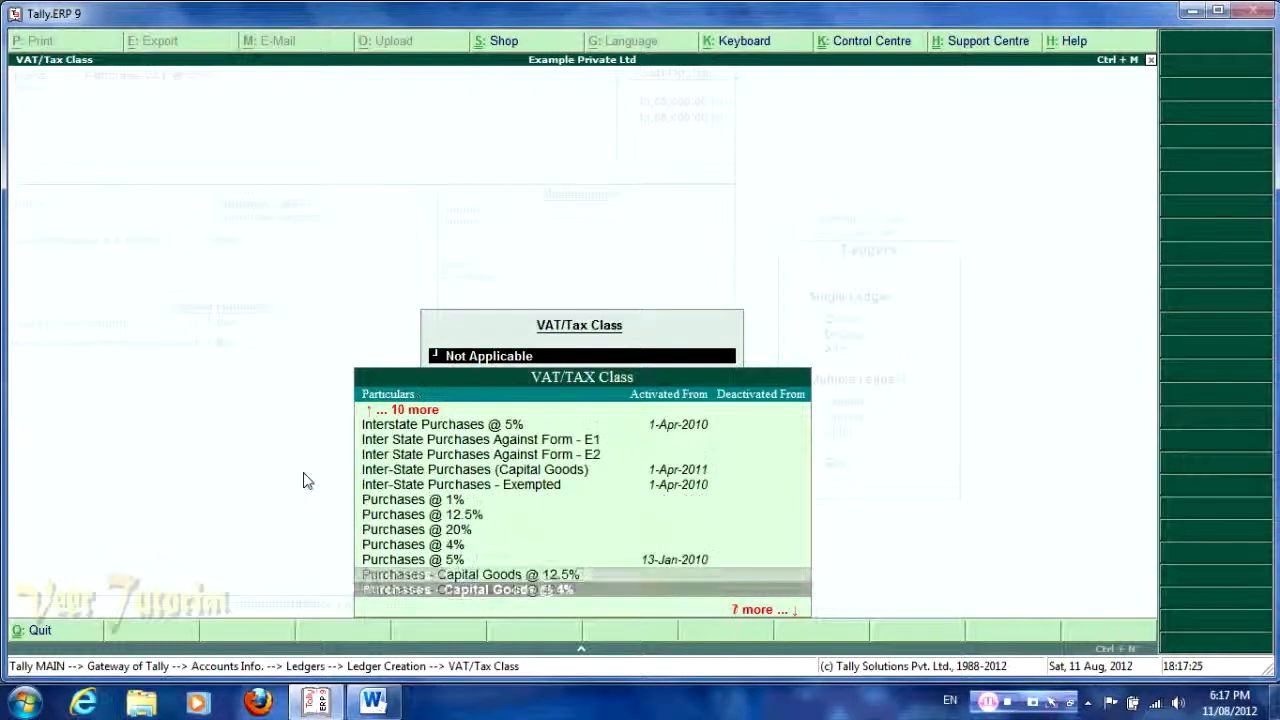
{"action": "key", "text": "Up"}
{"action": "key", "text": "Up"}
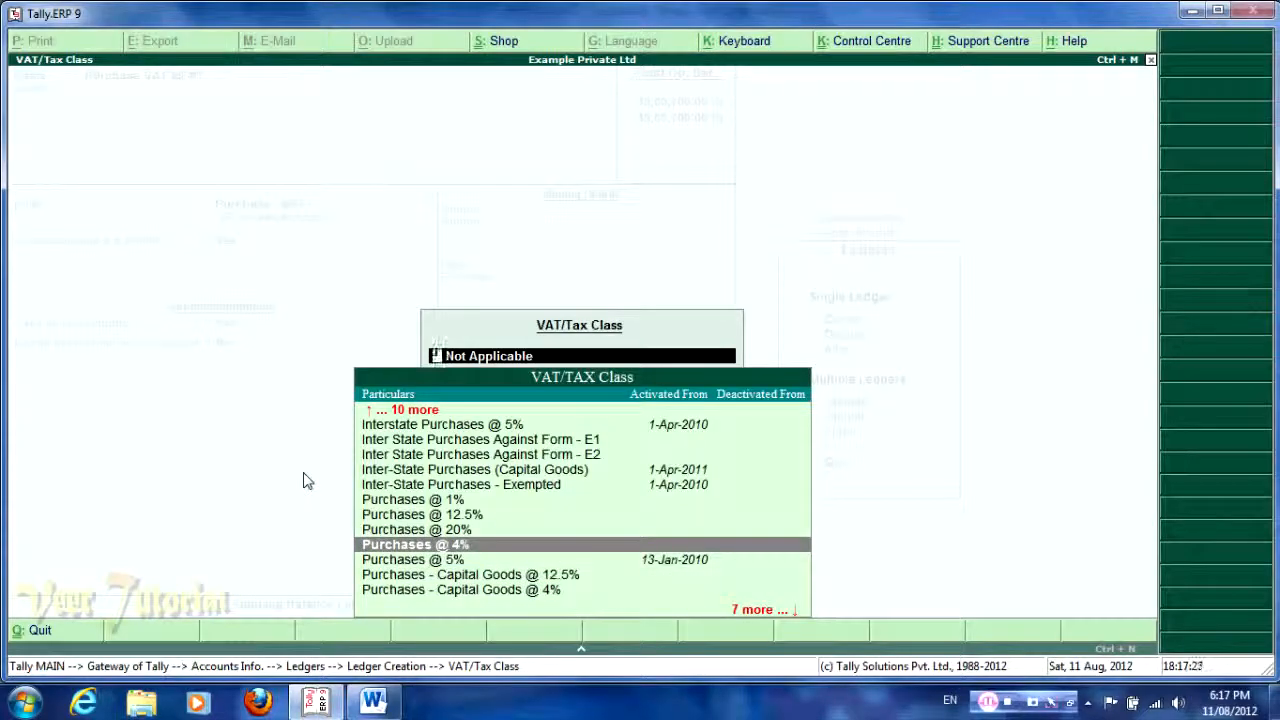
{"action": "key", "text": "Return"}
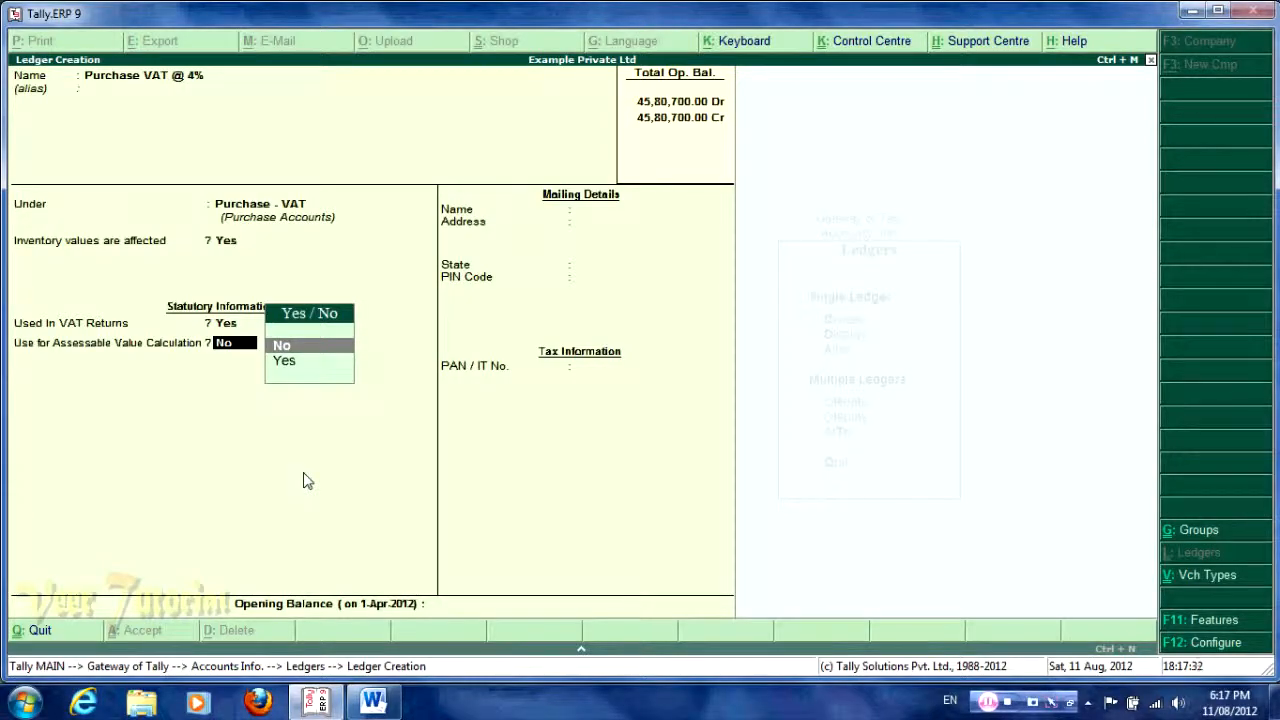
- Enable assessable value calculation, apportioned for VAT and Based on Value, and save the Purchase VAT @ 4% ledger
{"action": "key", "text": "Down"}
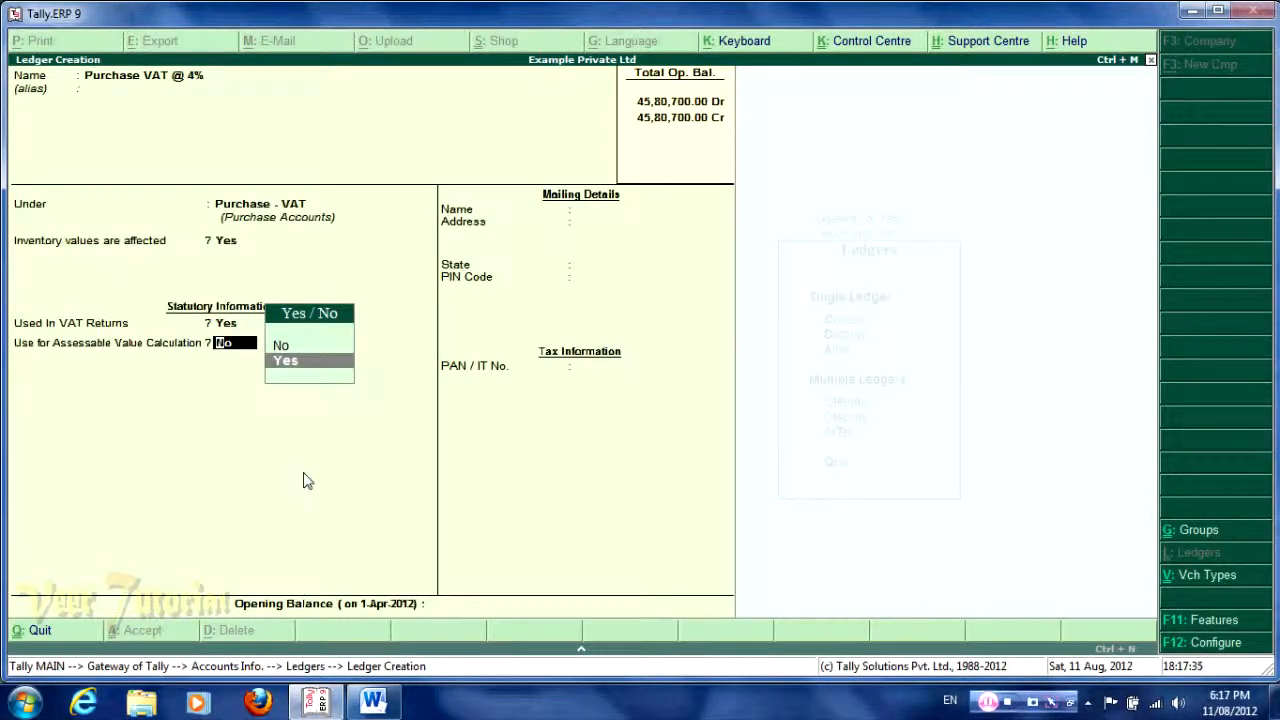
{"action": "key", "text": "Return"}
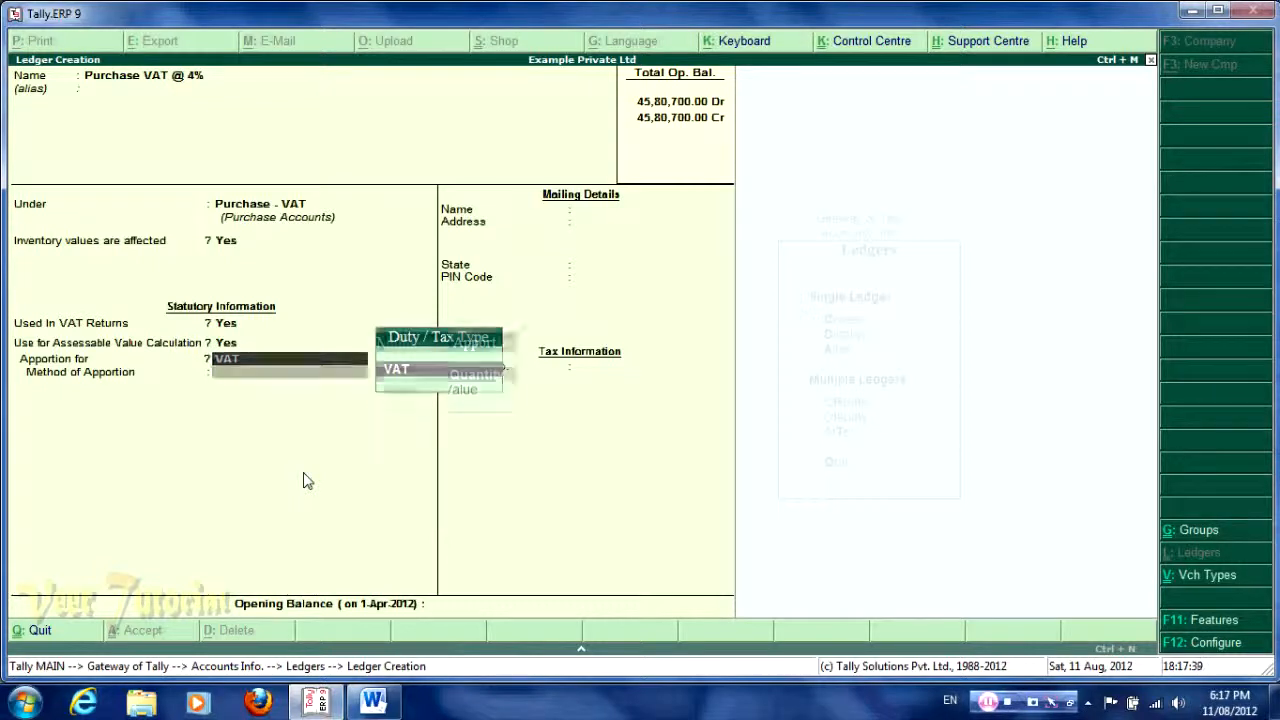
{"action": "key", "text": "Return"}
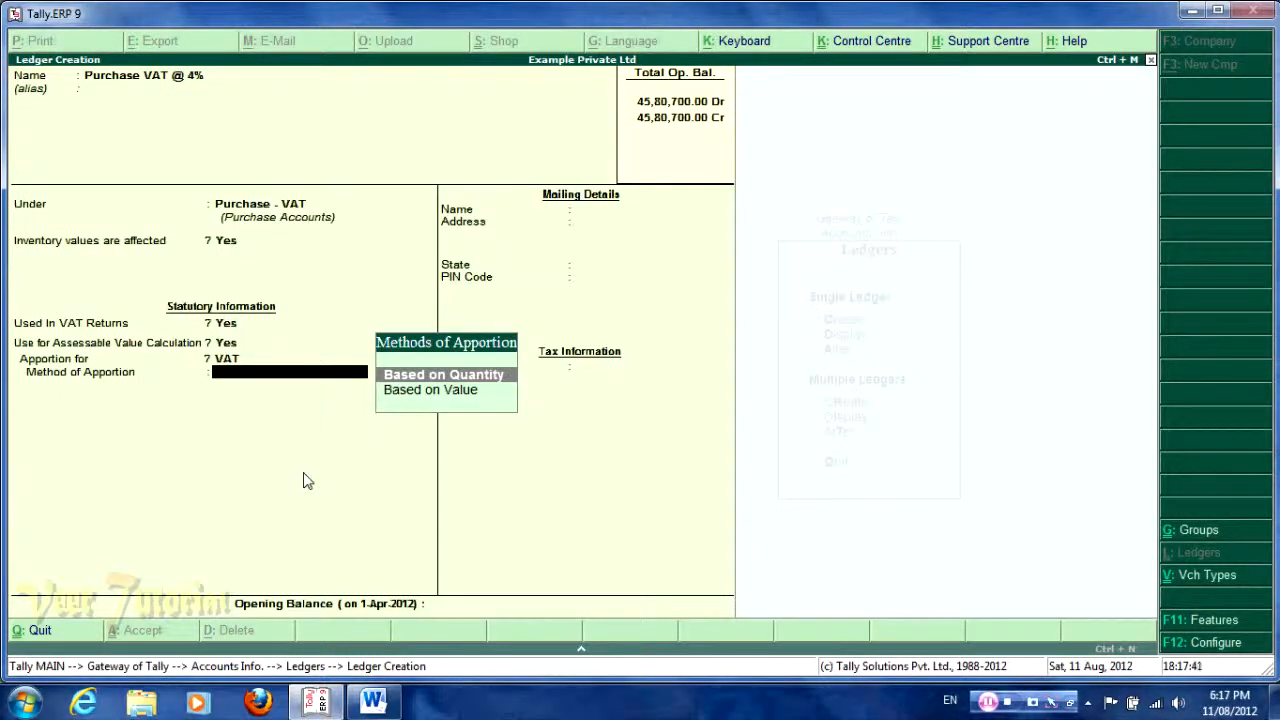
{"action": "key", "text": "Down"}
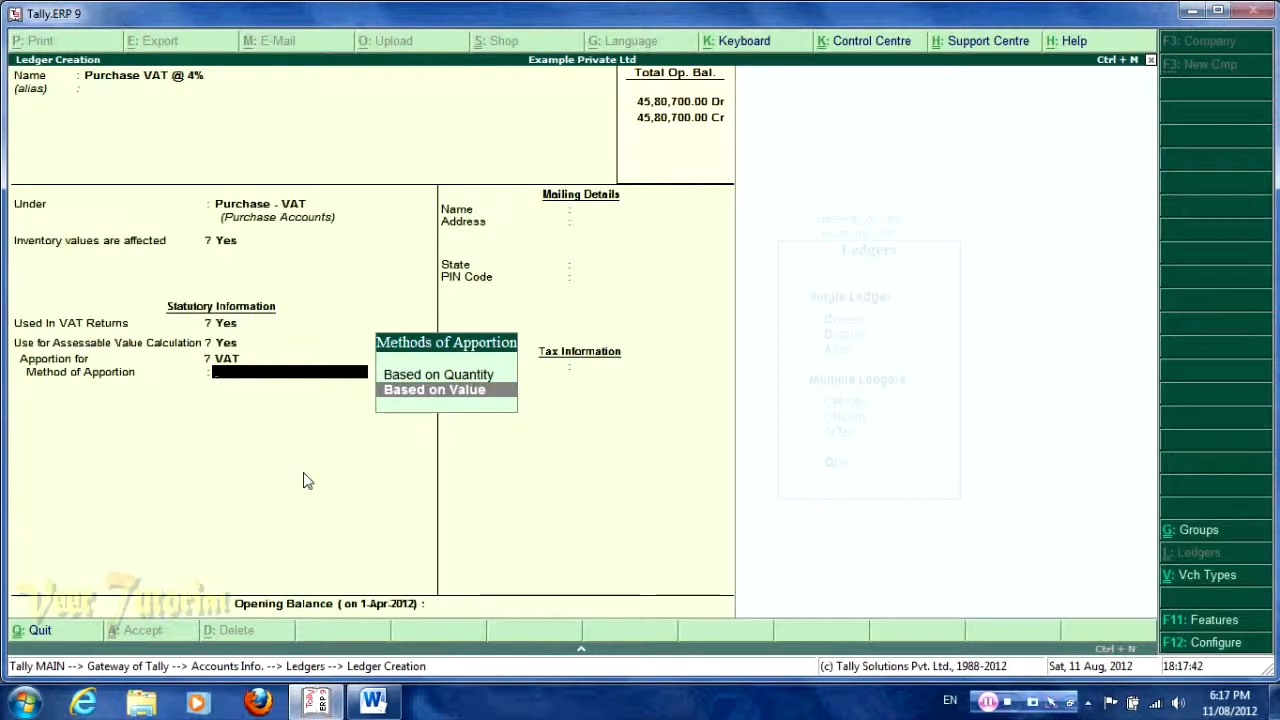
{"action": "key", "text": "Up"}
{"action": "key", "text": "Down"}
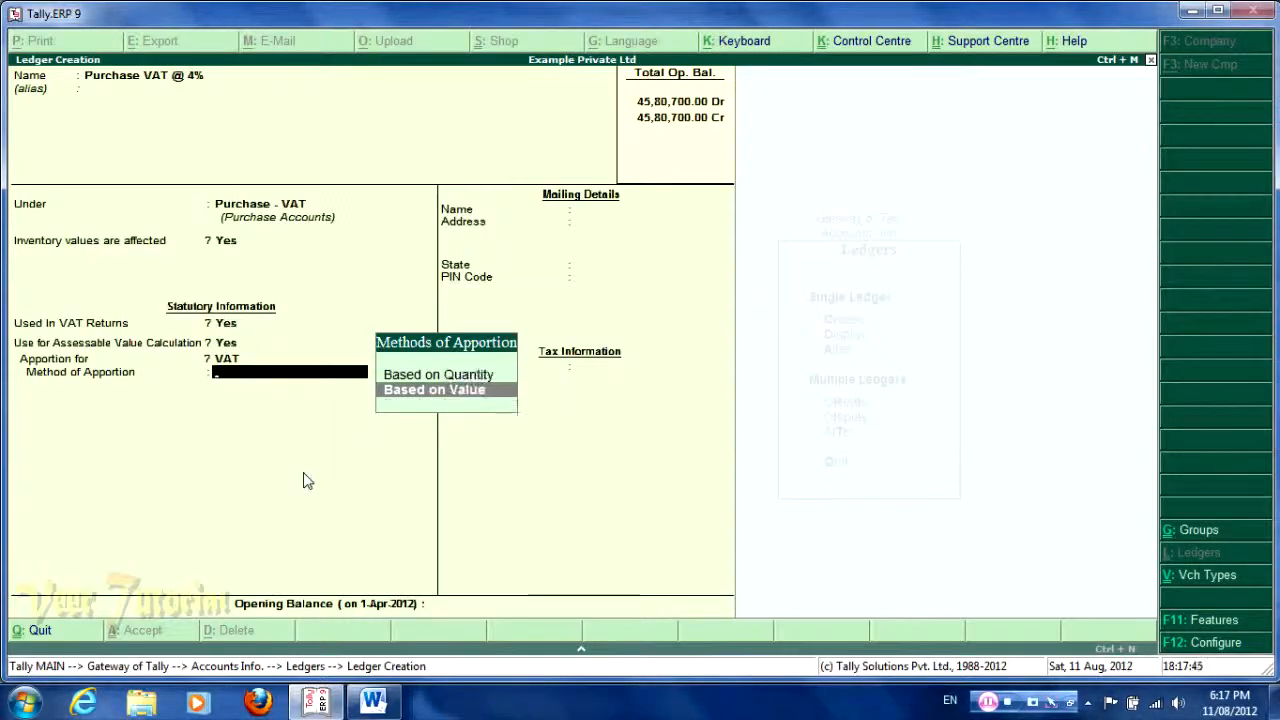
{"action": "key", "text": "Up"}
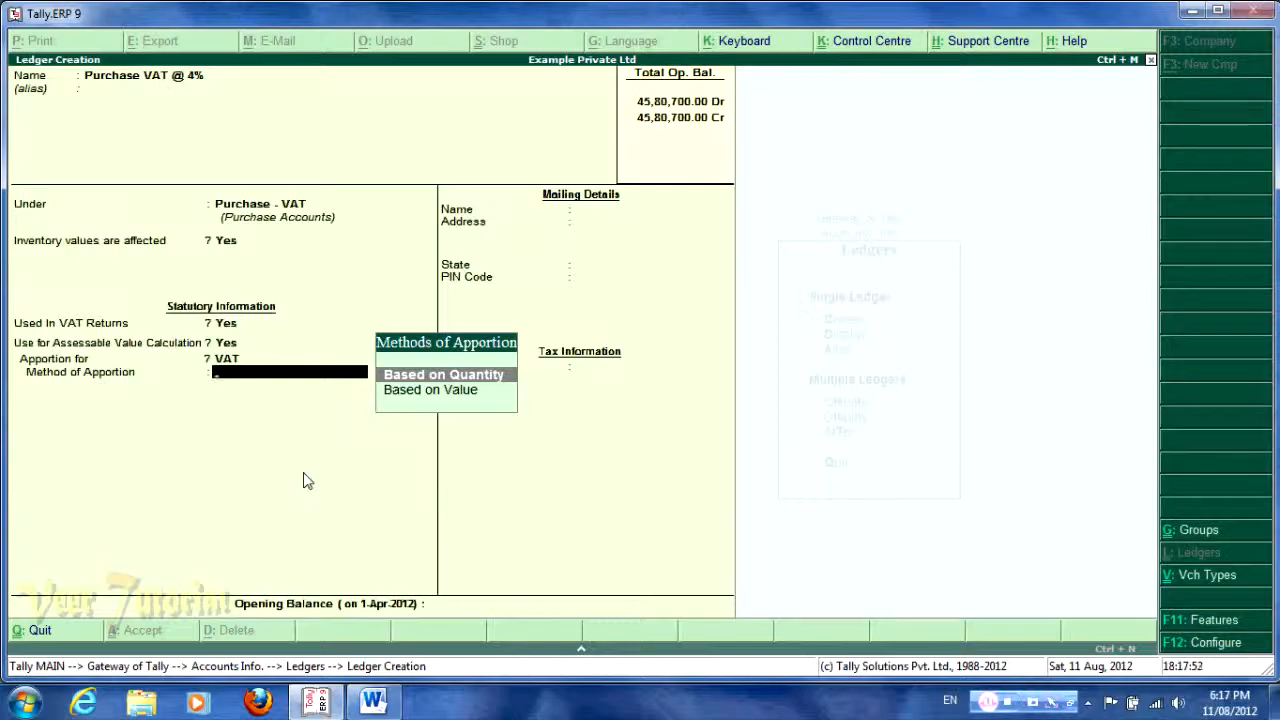
{"action": "key", "text": "Down"}
{"action": "key", "text": "Return"}
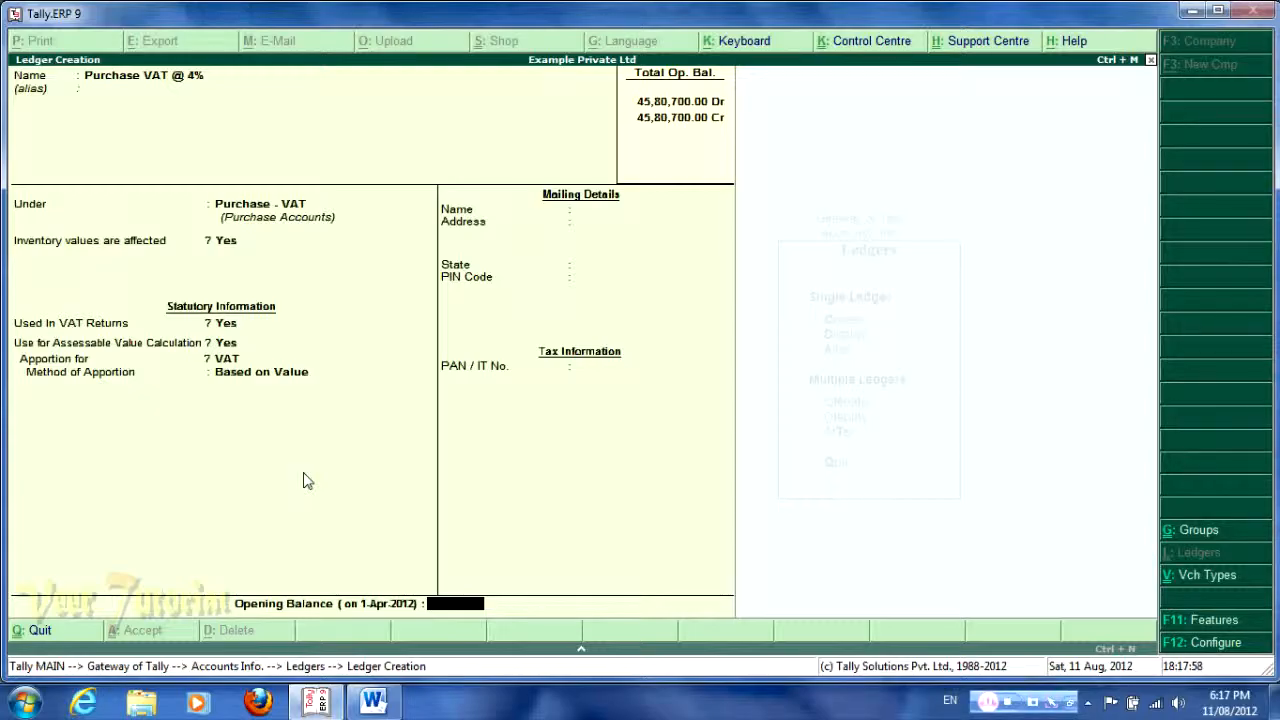
{"action": "key", "text": "Return"}
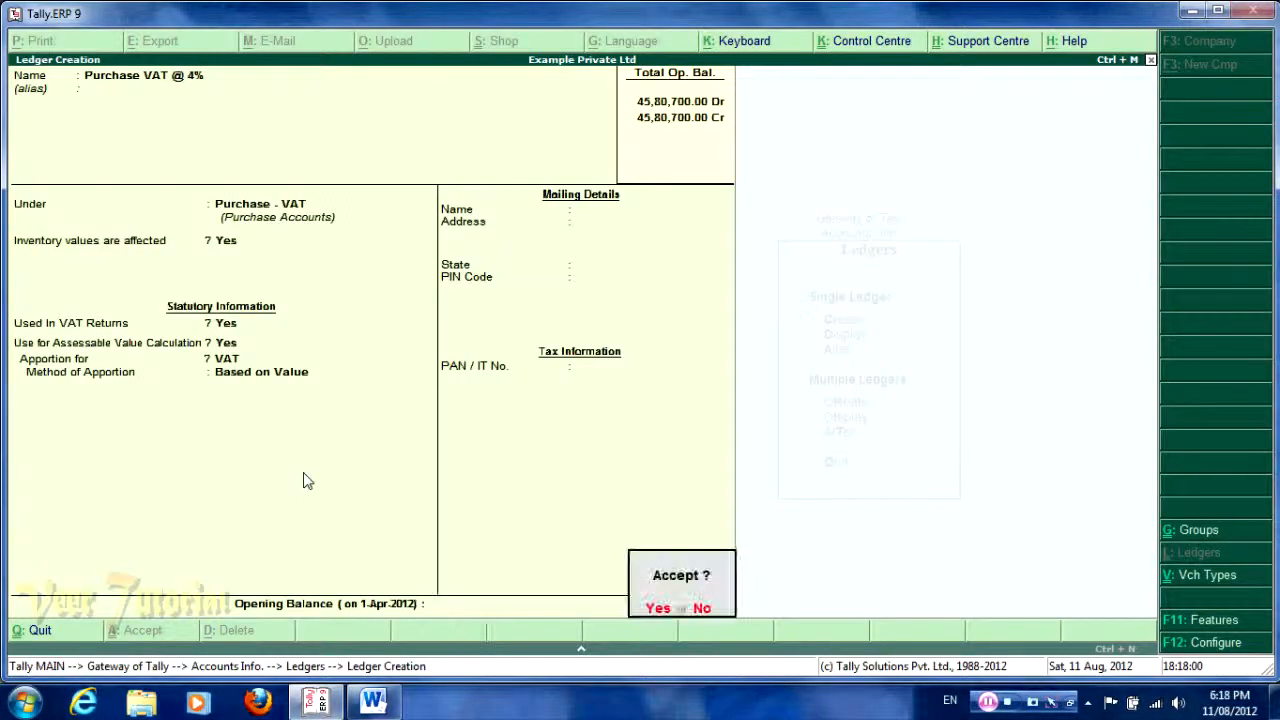
{"action": "key", "text": "Return"}
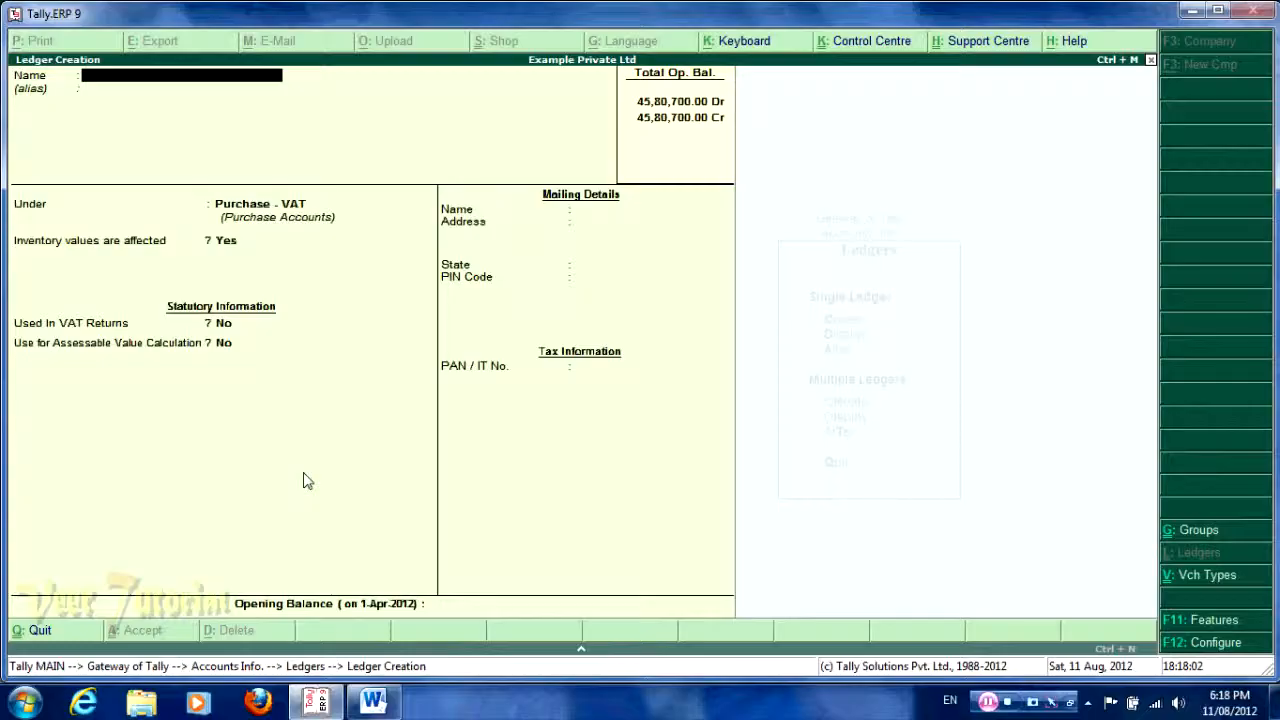
- Name the new ledger Purchase VAT @ 12.50%, keeping it under Purchase - VAT with inventory values affected
{"action": "key", "text": "ctrl+alt+v"}
{"action": "key", "text": "BackSpace"}
{"action": "key", "text": "BackSpace"}
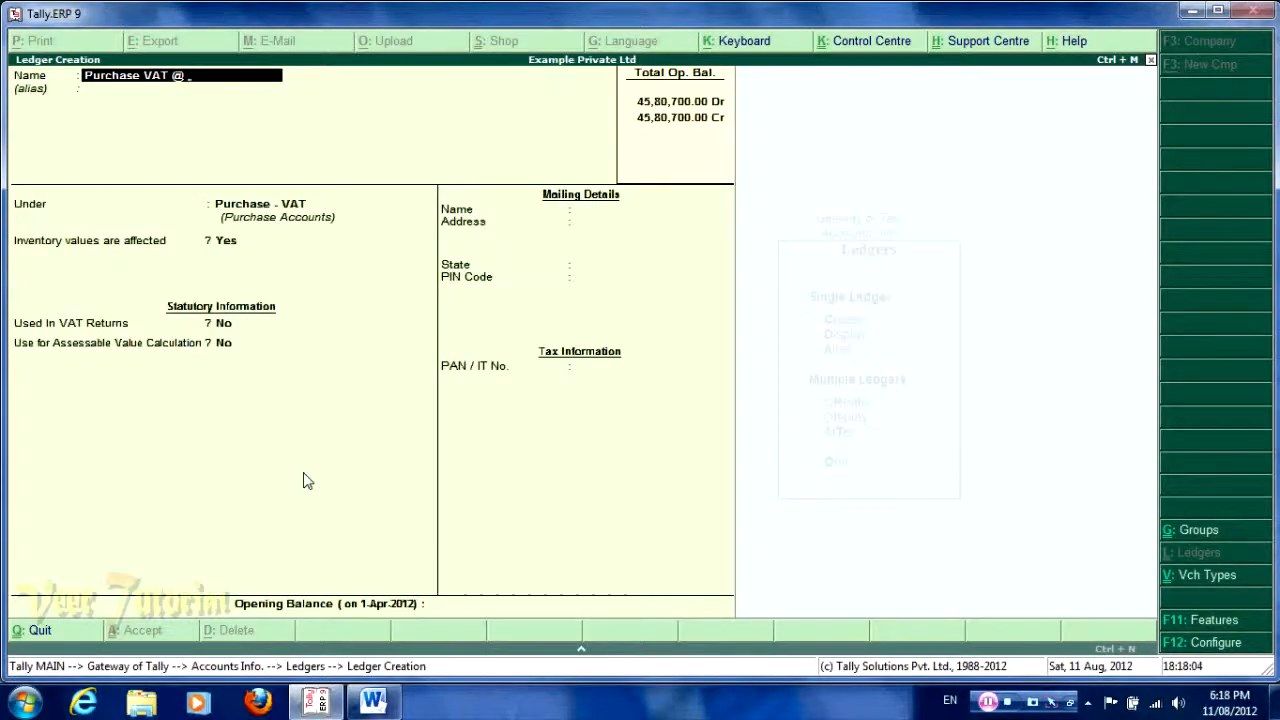
{"action": "type", "text": "12."}
{"action": "key", "text": "BackSpace"}
{"action": "key", "text": "BackSpace"}
{"action": "type", "text": "50%"}
{"action": "key", "text": "Return"}
{"action": "key", "text": "Return"}
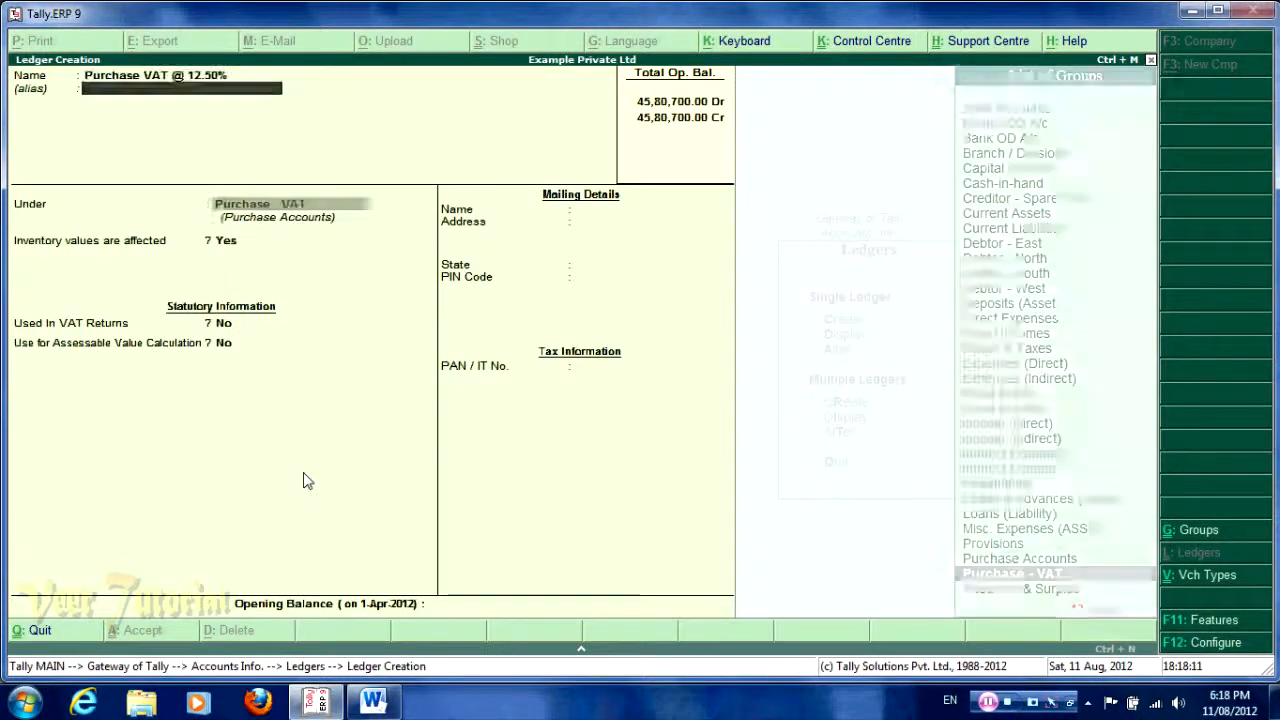
{"action": "key", "text": "Return"}
{"action": "key", "text": "Return"}
- Mark the ledger as used in VAT returns and assign it the Purchases @ 12.5% VAT/Tax class
{"action": "key", "text": "y"}
{"action": "key", "text": "Return"}
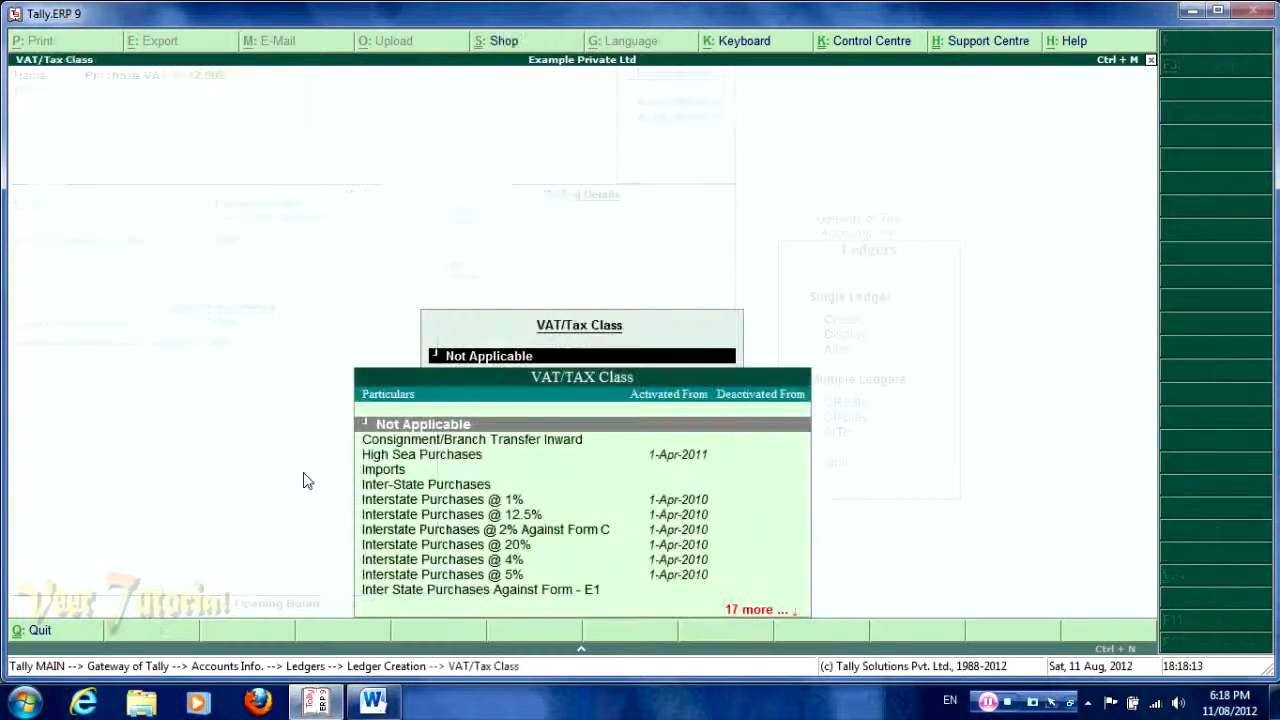
{"action": "key", "text": "Down"}
{"action": "key", "text": "Down"}
{"action": "key", "text": "Down"}
{"action": "key", "text": "Down"}
{"action": "key", "text": "Down"}
{"action": "key", "text": "Down"}
{"action": "key", "text": "Down"}
{"action": "key", "text": "Down"}
{"action": "key", "text": "Down"}
{"action": "key", "text": "Down"}
{"action": "key", "text": "Down"}
{"action": "key", "text": "Down"}
{"action": "key", "text": "Down"}
{"action": "key", "text": "Down"}
{"action": "key", "text": "Down"}
{"action": "key", "text": "Down"}
{"action": "key", "text": "Down"}
{"action": "key", "text": "Down"}
{"action": "key", "text": "Down"}
{"action": "key", "text": "Down"}
{"action": "key", "text": "Up"}
{"action": "key", "text": "Up"}
{"action": "key", "text": "Up"}
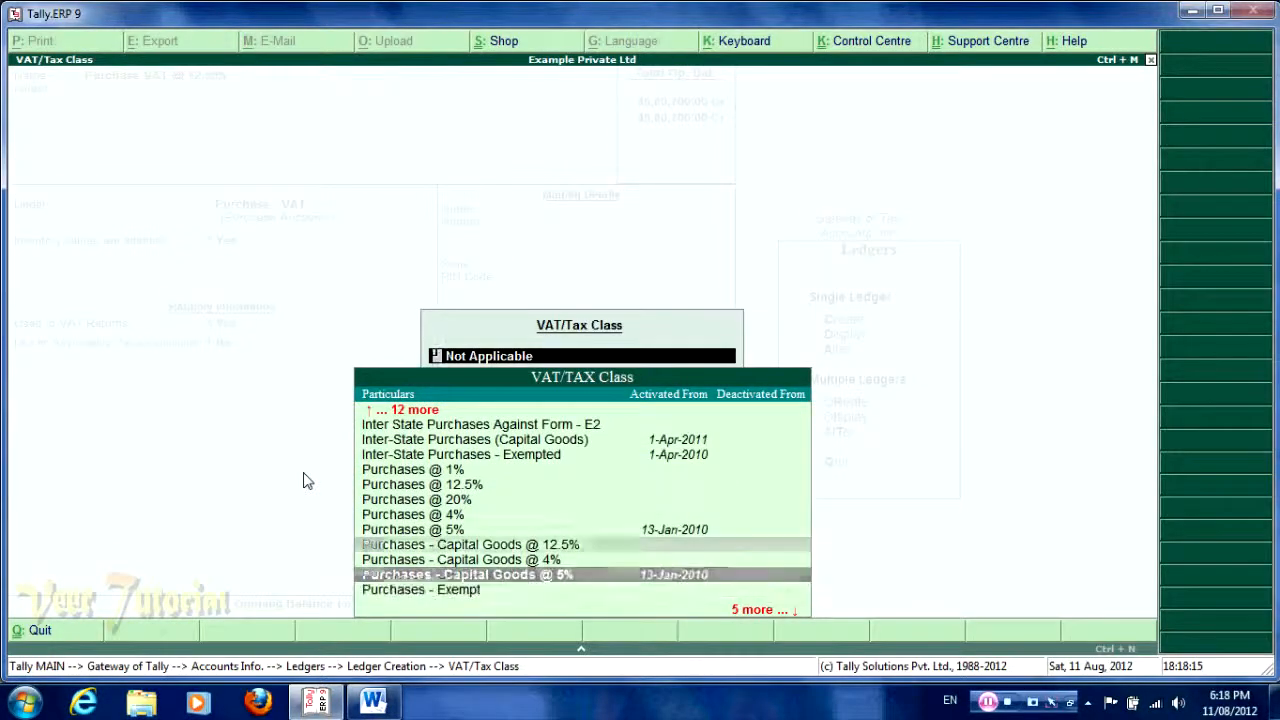
{"action": "key", "text": "Up"}
{"action": "key", "text": "Up"}
{"action": "key", "text": "Return"}
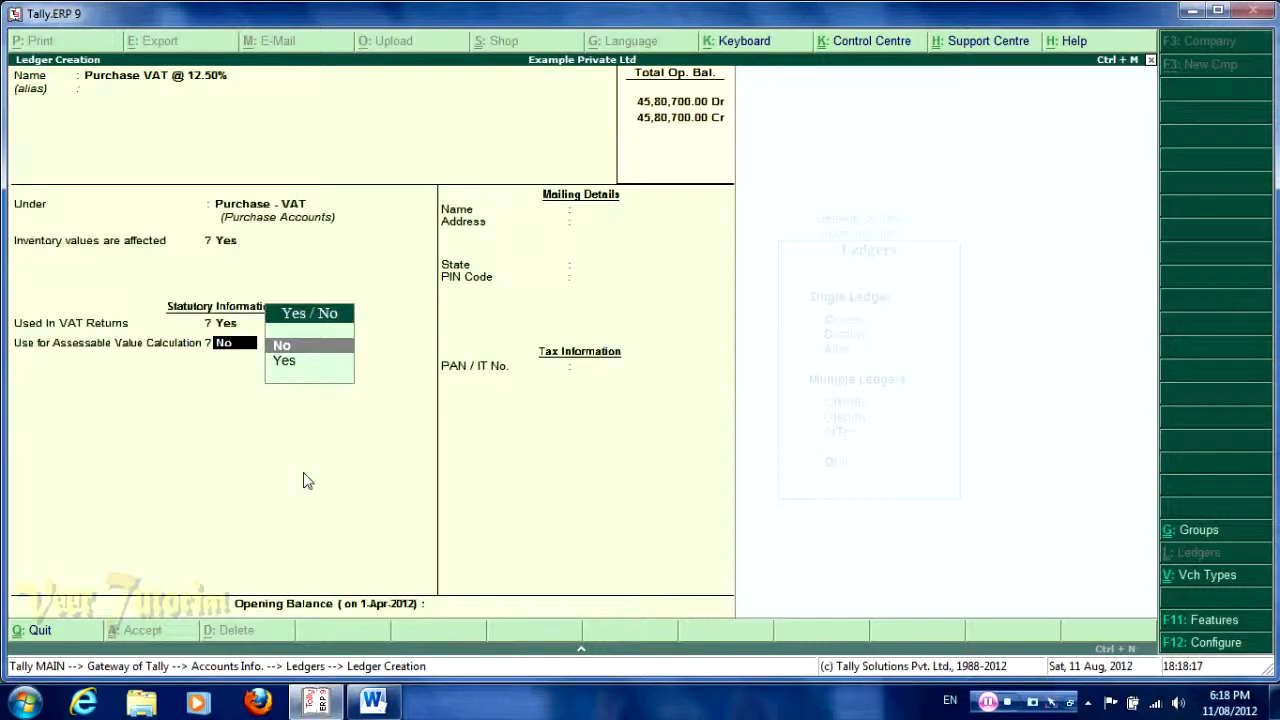
- Enable assessable value calculation, apportioned for VAT and Based on Value, and save the Purchase VAT @ 12.50% ledger
{"action": "key", "text": "Down"}
{"action": "key", "text": "Return"}
{"action": "key", "text": "Return"}
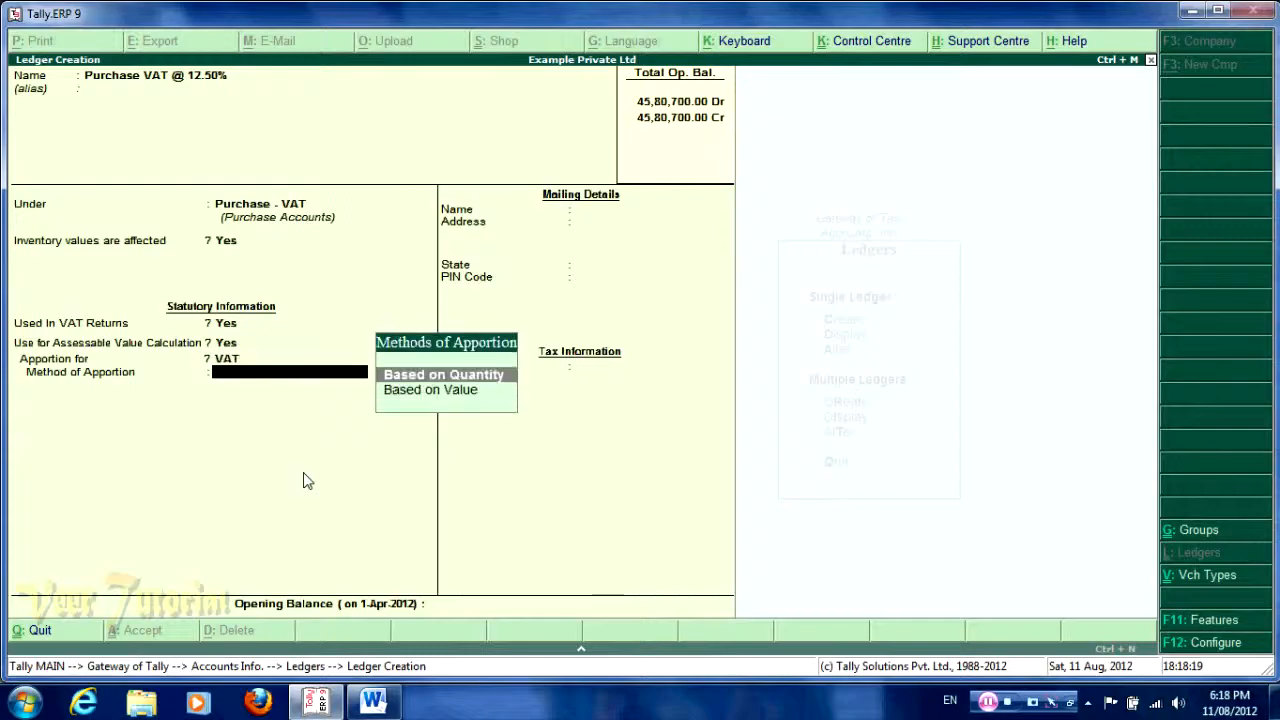
{"action": "key", "text": "Down"}
{"action": "key", "text": "Return"}
{"action": "key", "text": "Return"}
{"action": "key", "text": "Return"}
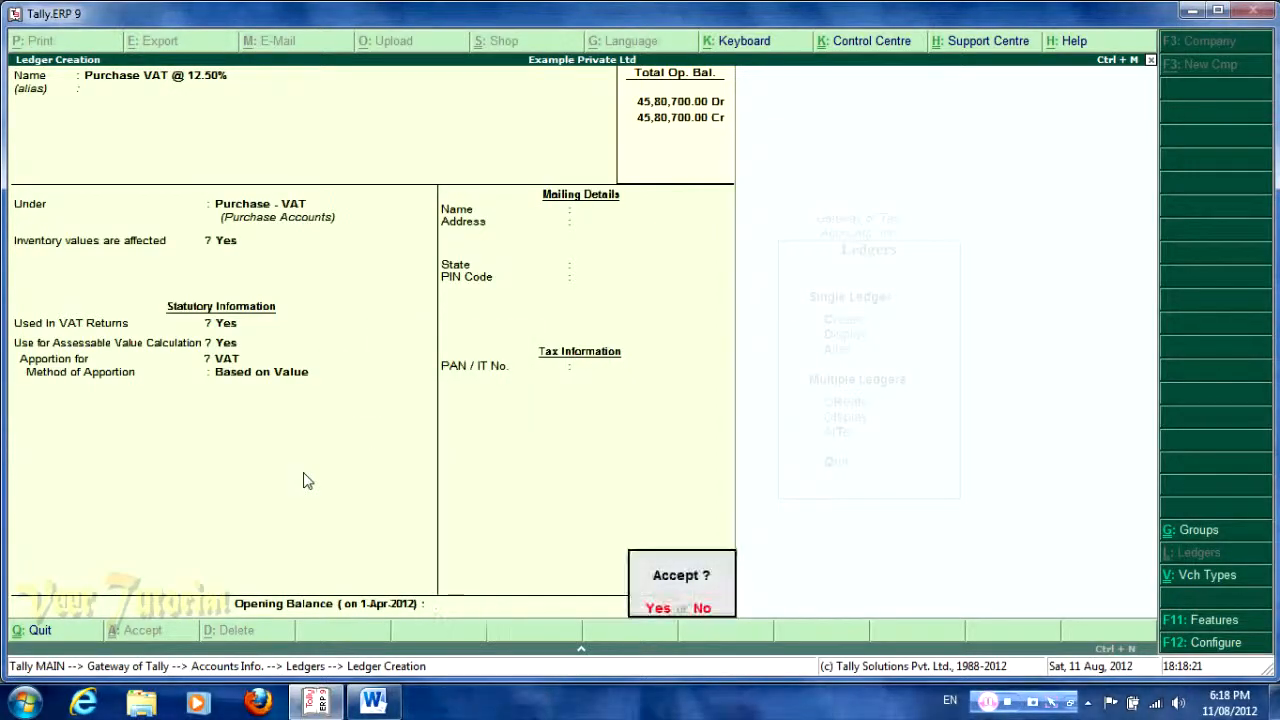
{"action": "key", "text": "n"}
- Name the new ledger Purchase VAT @ 5%, keeping it under Purchase - VAT with inventory values affected
{"action": "key", "text": "ctrl+alt+v"}
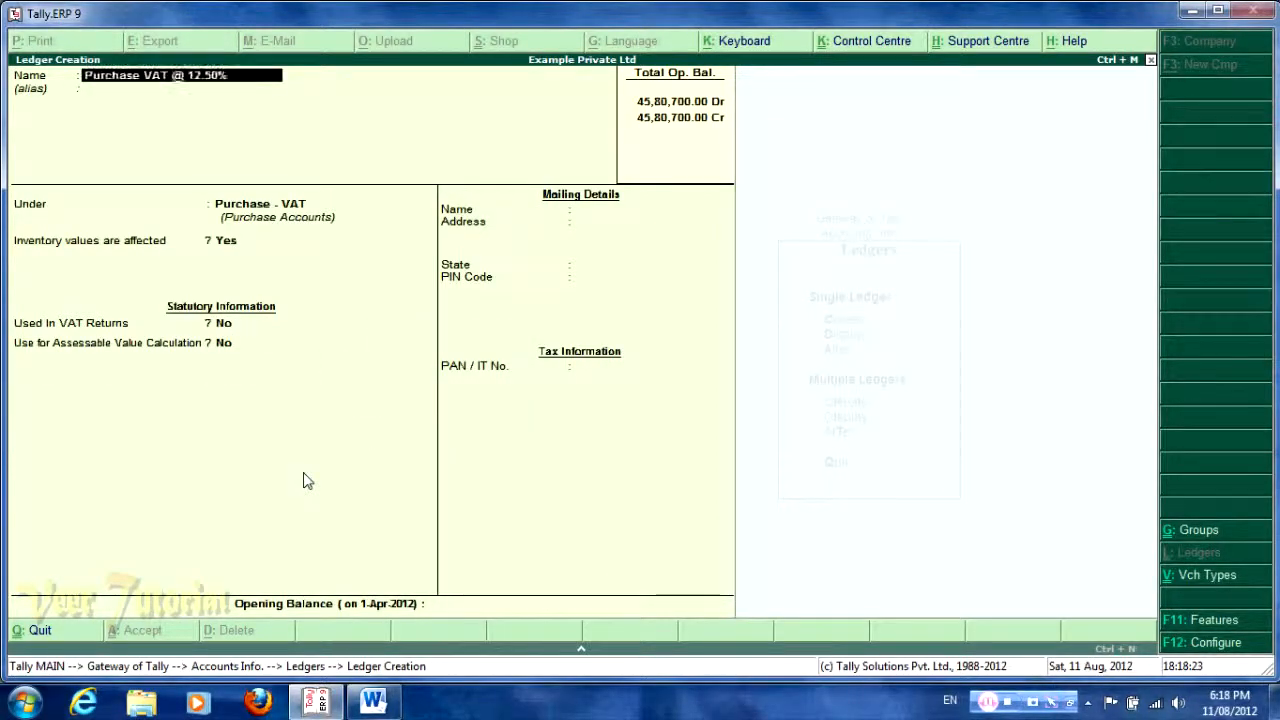
{"action": "key", "text": "BackSpace"}
{"action": "key", "text": "BackSpace"}
{"action": "key", "text": "BackSpace"}
{"action": "key", "text": "BackSpace"}
{"action": "key", "text": "BackSpace"}
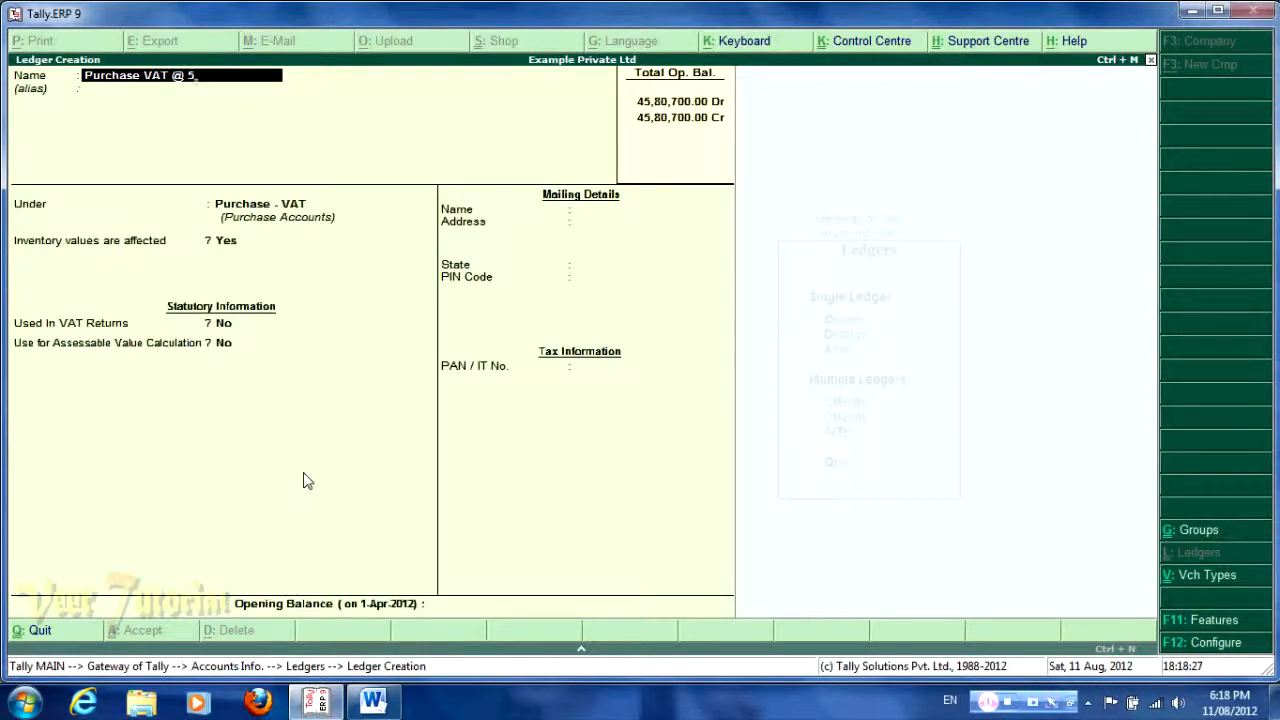
{"action": "type", "text": "%"}
{"action": "key", "text": "Return"}
{"action": "key", "text": "Return"}
{"action": "key", "text": "Return"}
{"action": "key", "text": "Return"}
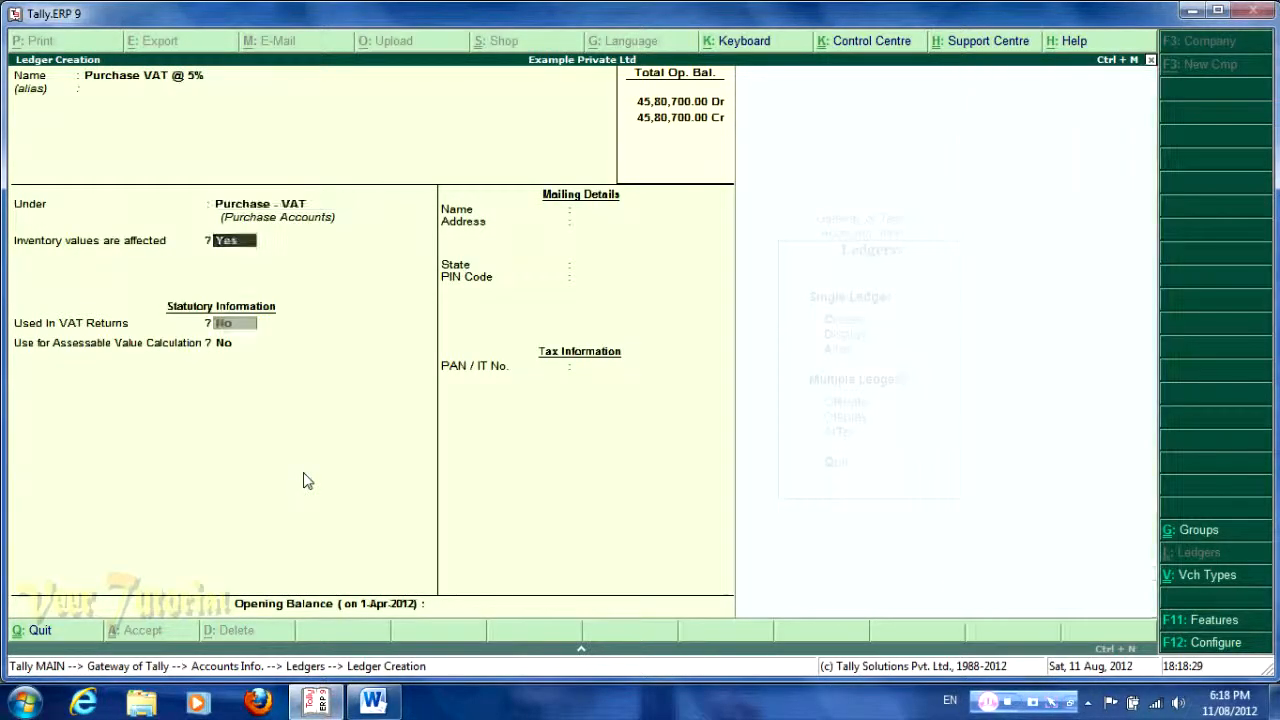
- Mark the ledger as used in VAT returns and assign it the Purchases @ 5% VAT/Tax class
{"action": "key", "text": "y"}
{"action": "key", "text": "Down"}
{"action": "key", "text": "Down"}
{"action": "key", "text": "Down"}
{"action": "key", "text": "Down"}
{"action": "key", "text": "Down"}
{"action": "key", "text": "Down"}
{"action": "key", "text": "Down"}
{"action": "key", "text": "Down"}
{"action": "key", "text": "Down"}
{"action": "key", "text": "Down"}
{"action": "key", "text": "Down"}
{"action": "key", "text": "Down"}
{"action": "key", "text": "Down"}
{"action": "key", "text": "Down"}
{"action": "key", "text": "Down"}
{"action": "key", "text": "Down"}
{"action": "key", "text": "Down"}
{"action": "key", "text": "Down"}
{"action": "key", "text": "Down"}
{"action": "key", "text": "Down"}
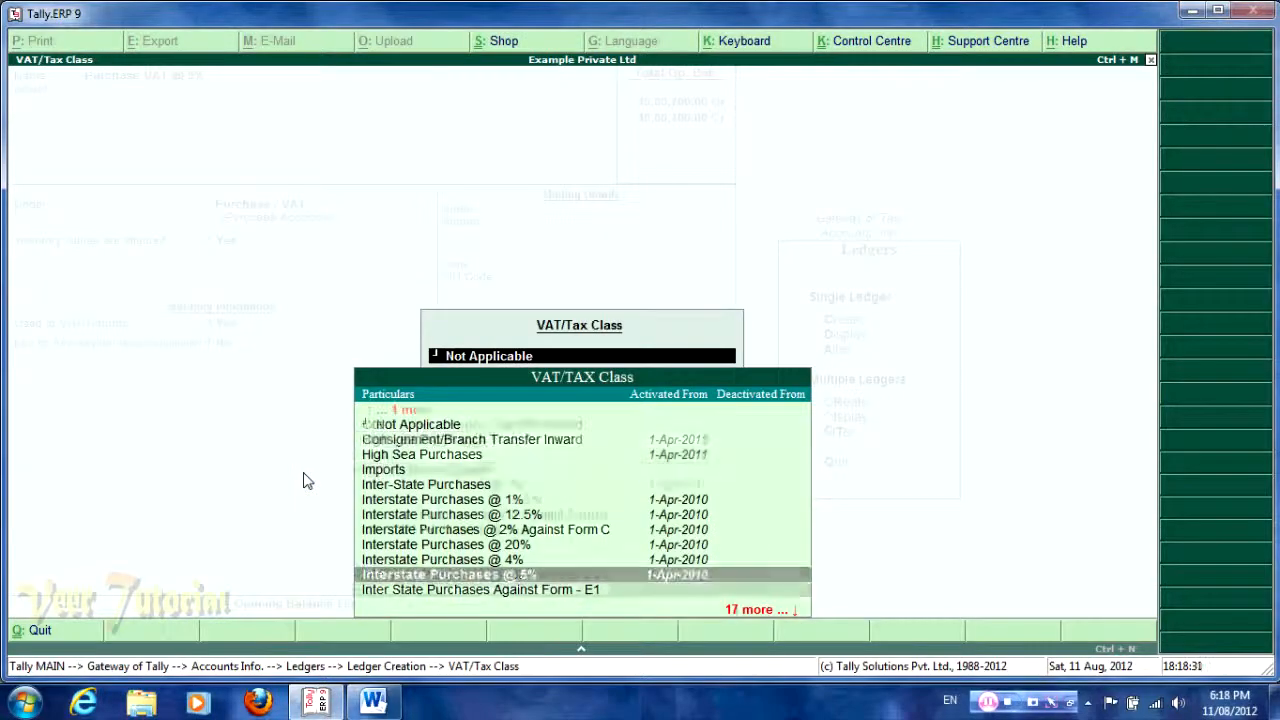
{"action": "key", "text": "Up"}
{"action": "key", "text": "Up"}
{"action": "key", "text": "Up"}
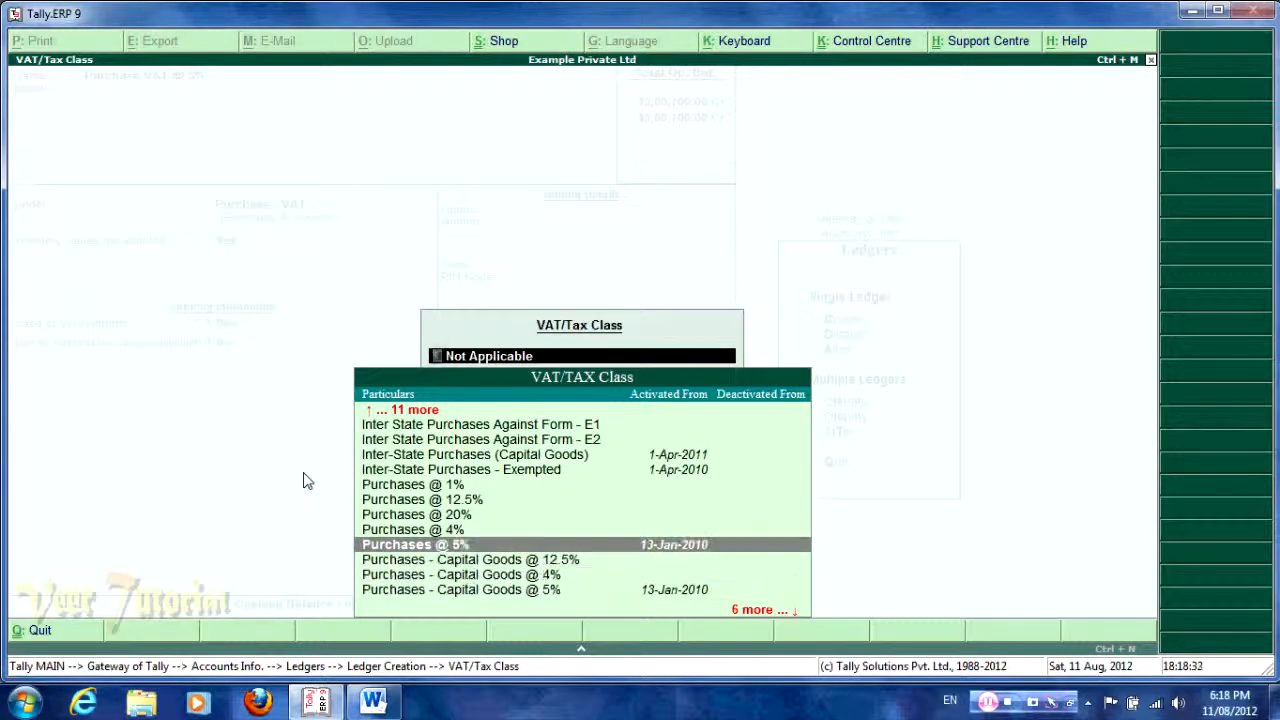
{"action": "key", "text": "Return"}
- Enable assessable value calculation, apportioned for VAT and Based on Value, and save the Purchase VAT @ 5% ledger
{"action": "key", "text": "Down"}
{"action": "key", "text": "Return"}
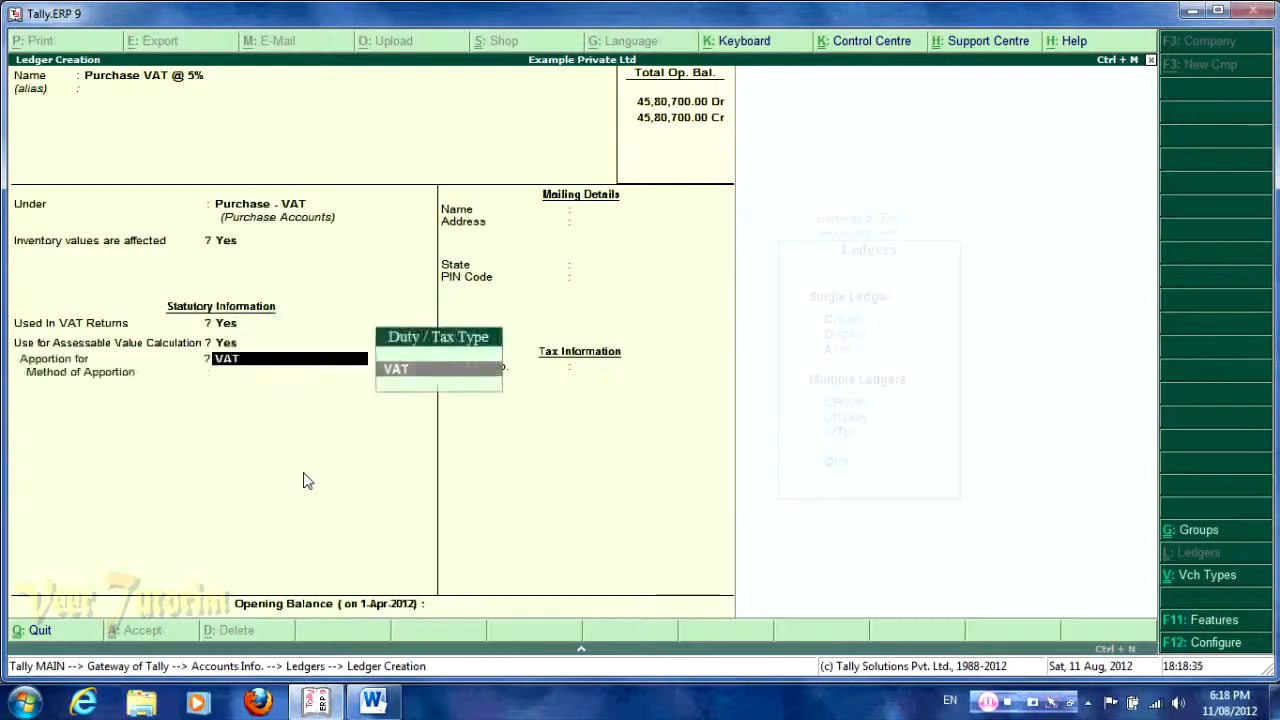
{"action": "key", "text": "Return"}
{"action": "key", "text": "Down"}
{"action": "key", "text": "Return"}
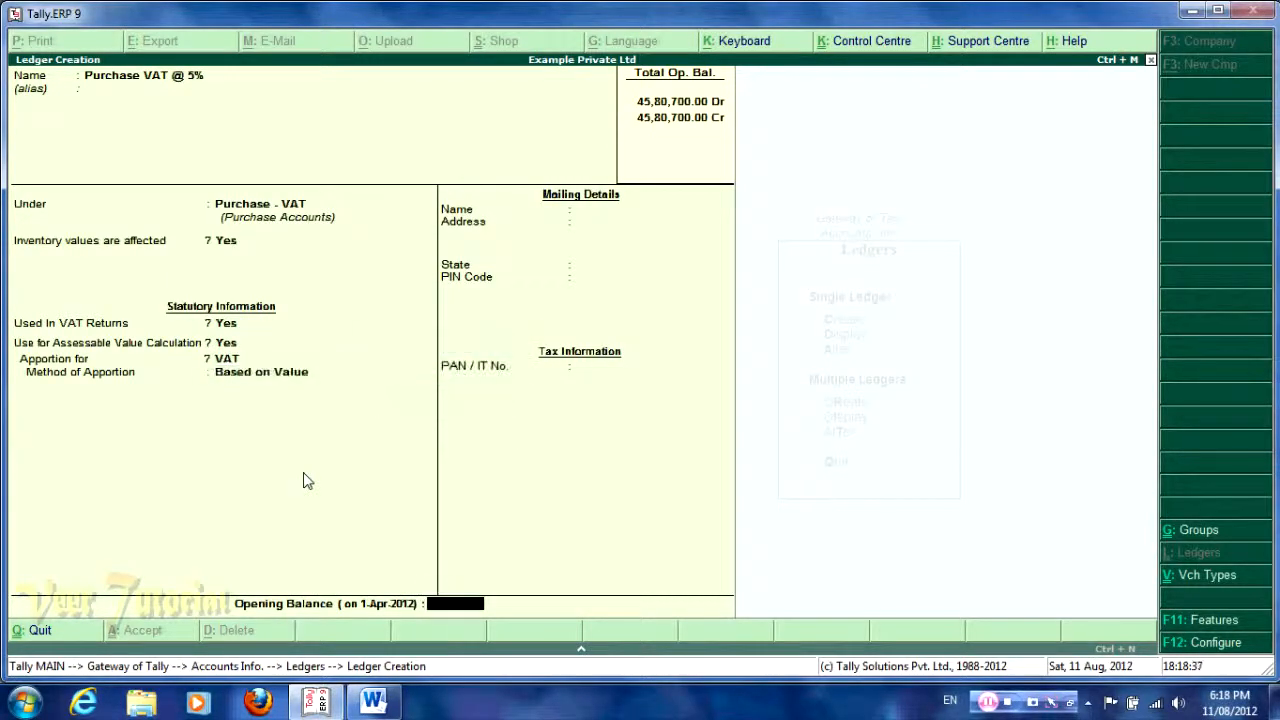
{"action": "key", "text": "Return"}
{"action": "key", "text": "Return"}
- Name the next ledger from the STOCK CHART outline Purchase VAT - Exempted, keeping it under Purchase - VAT with inventory values affected
{"action": "key", "text": "alt+Tab"}
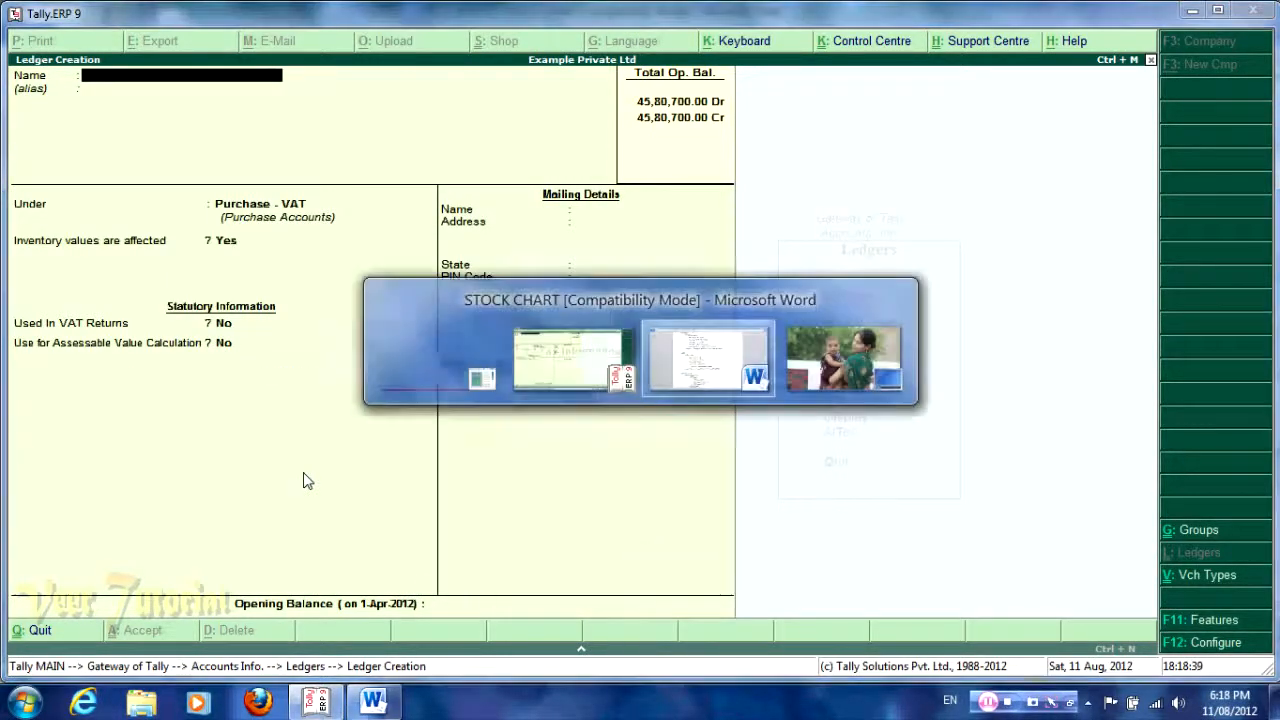
{"action": "key", "text": "Down"}
{"action": "key", "text": "Down"}
{"action": "key", "text": "Down"}
{"action": "key", "text": "Up"}
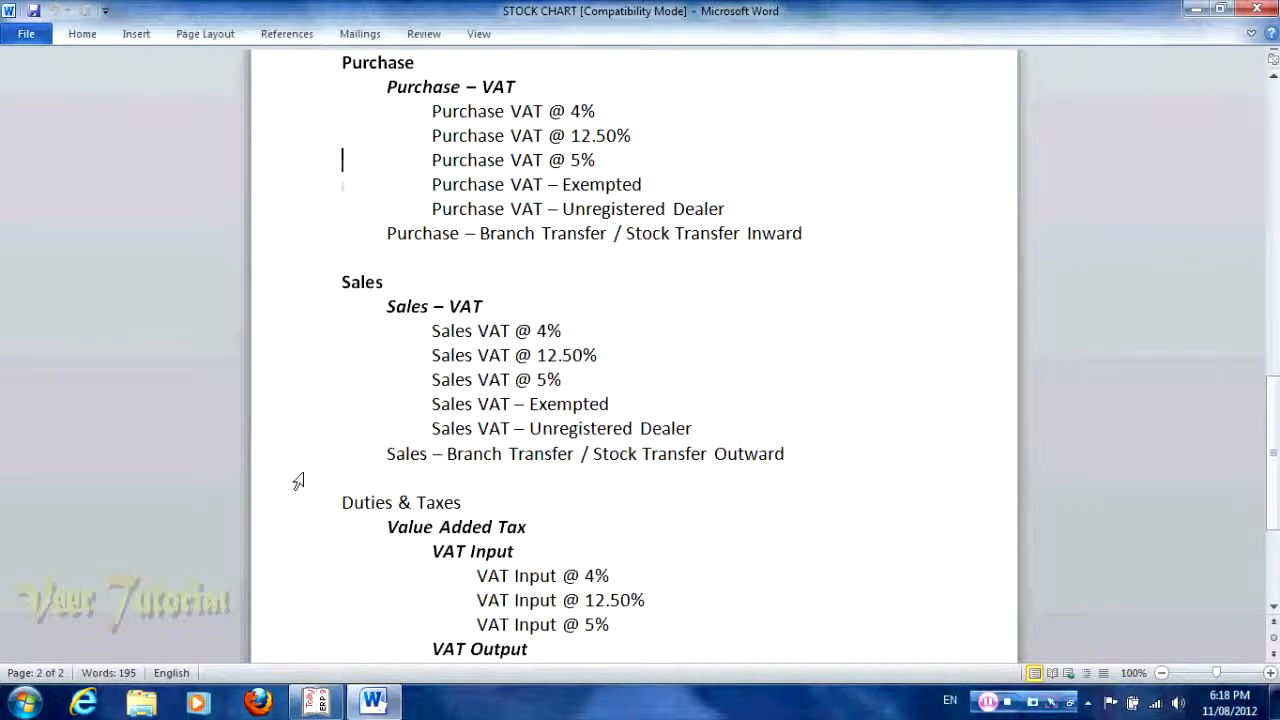
{"action": "key", "text": "Down"}
{"action": "key", "text": "Down"}
{"action": "key", "text": "alt+Tab"}
{"action": "type", "text": "Purchase VAT @"}
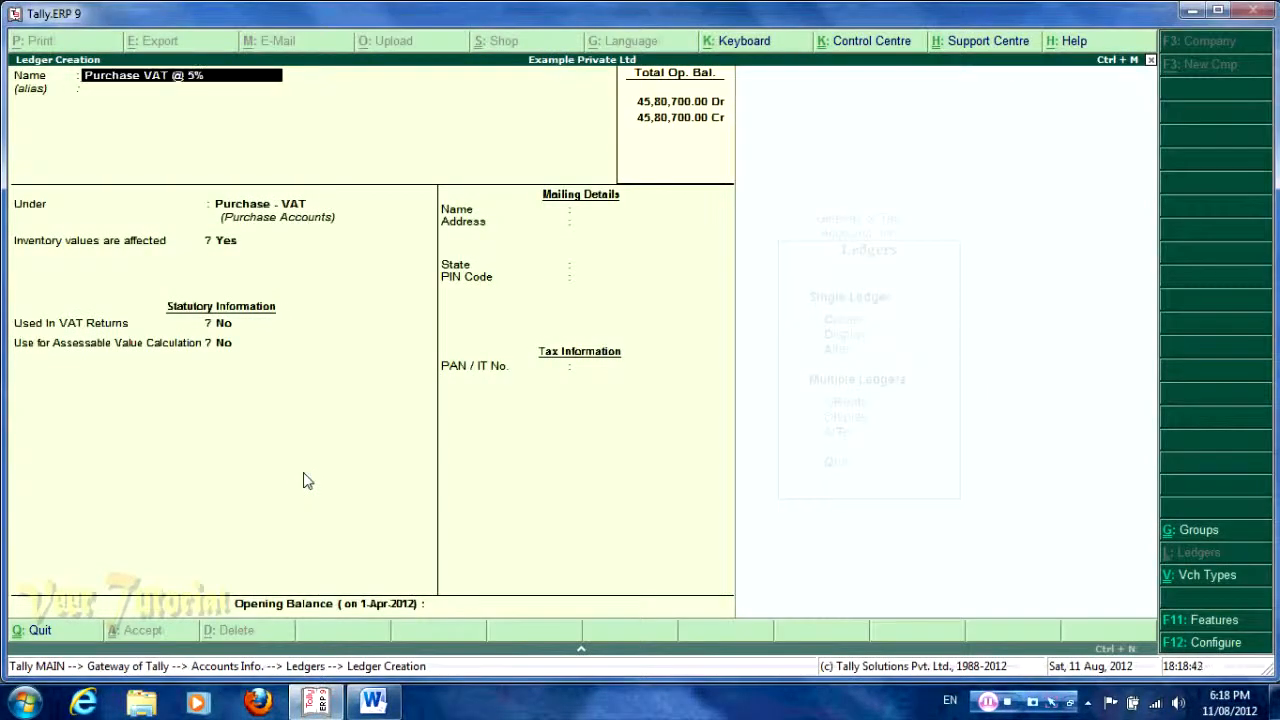
{"action": "key", "text": "BackSpace"}
{"action": "key", "text": "BackSpace"}
{"action": "type", "text": "- Exempet"}
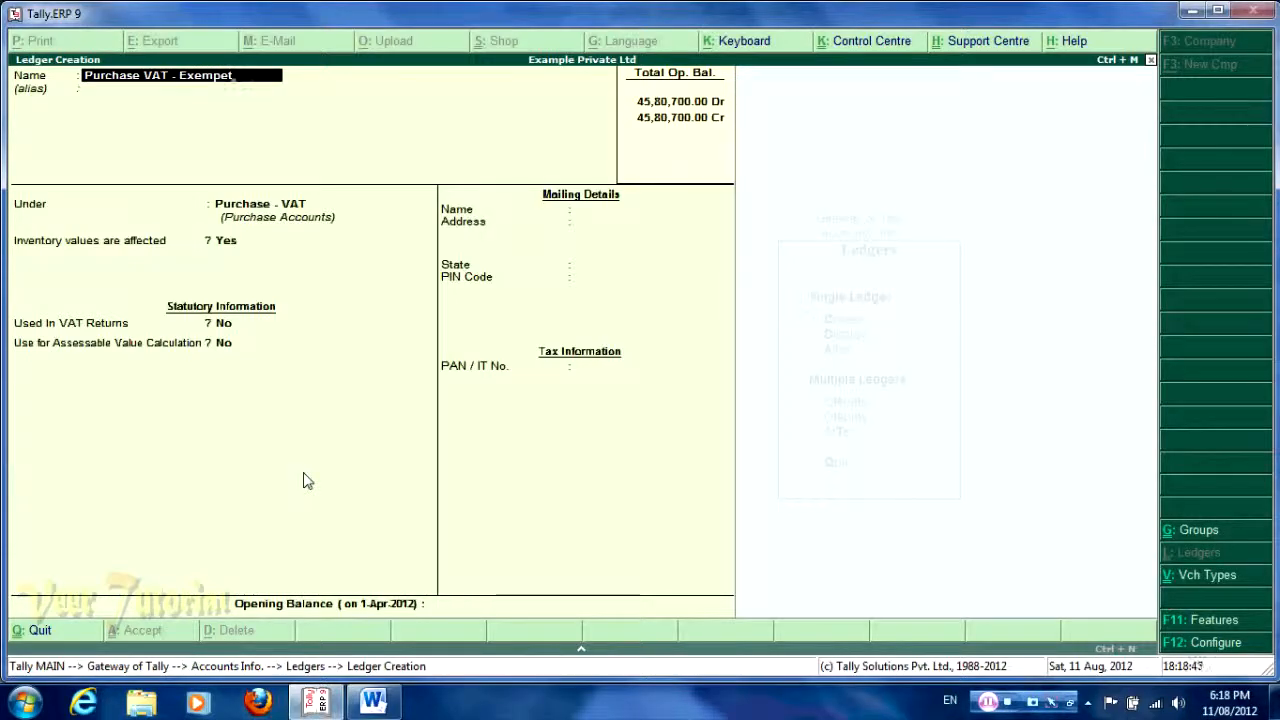
{"action": "type", "text": "ptedted"}
{"action": "key", "text": "Return"}
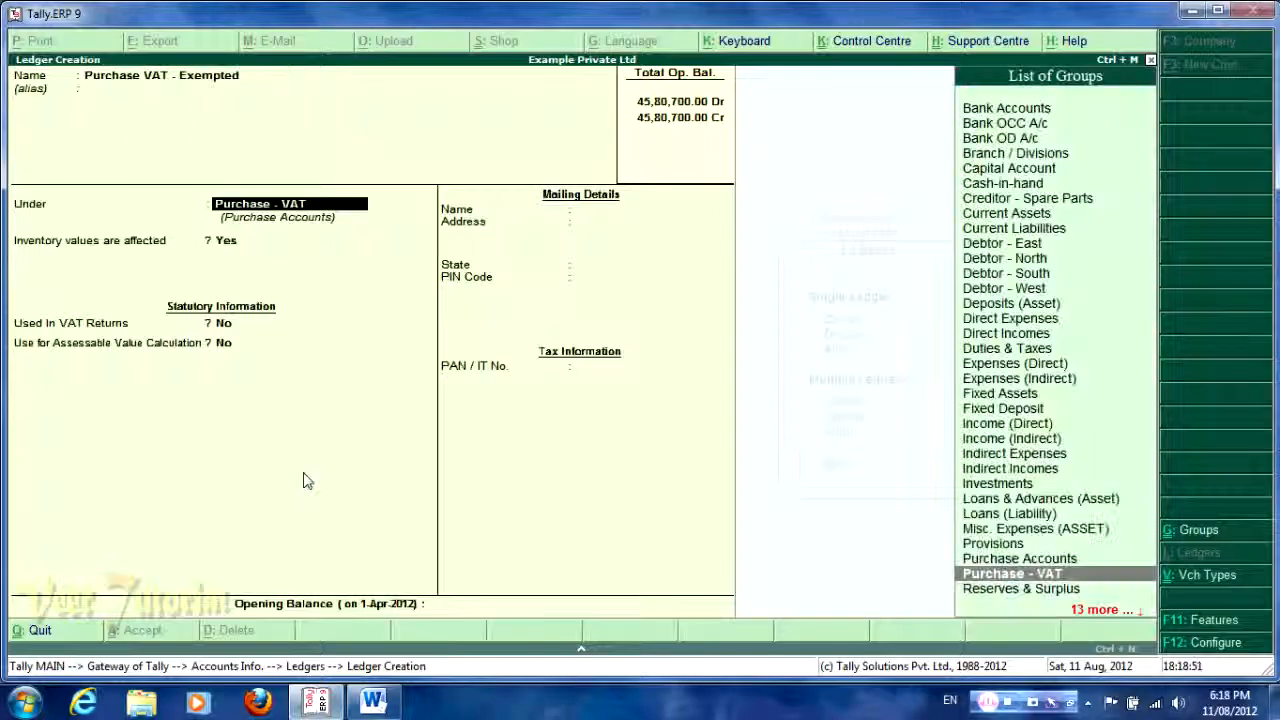
{"action": "key", "text": "Return"}
{"action": "key", "text": "Return"}
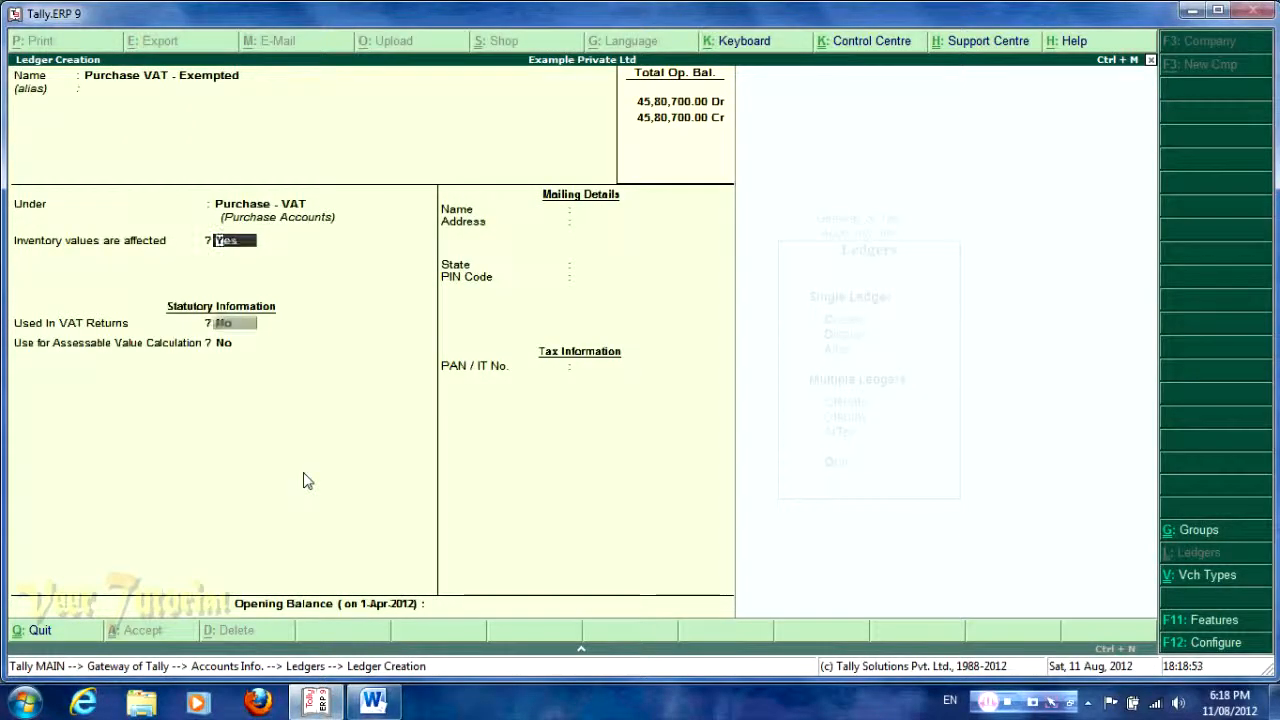
- Mark the exempted purchase ledger as used in VAT returns and assign it the Purchases - Exempt VAT/Tax class
{"action": "key", "text": "y"}
{"action": "key", "text": "Return"}
{"action": "key", "text": "Down"}
{"action": "key", "text": "Down"}
{"action": "key", "text": "Down"}
{"action": "key", "text": "Down"}
{"action": "key", "text": "Down"}
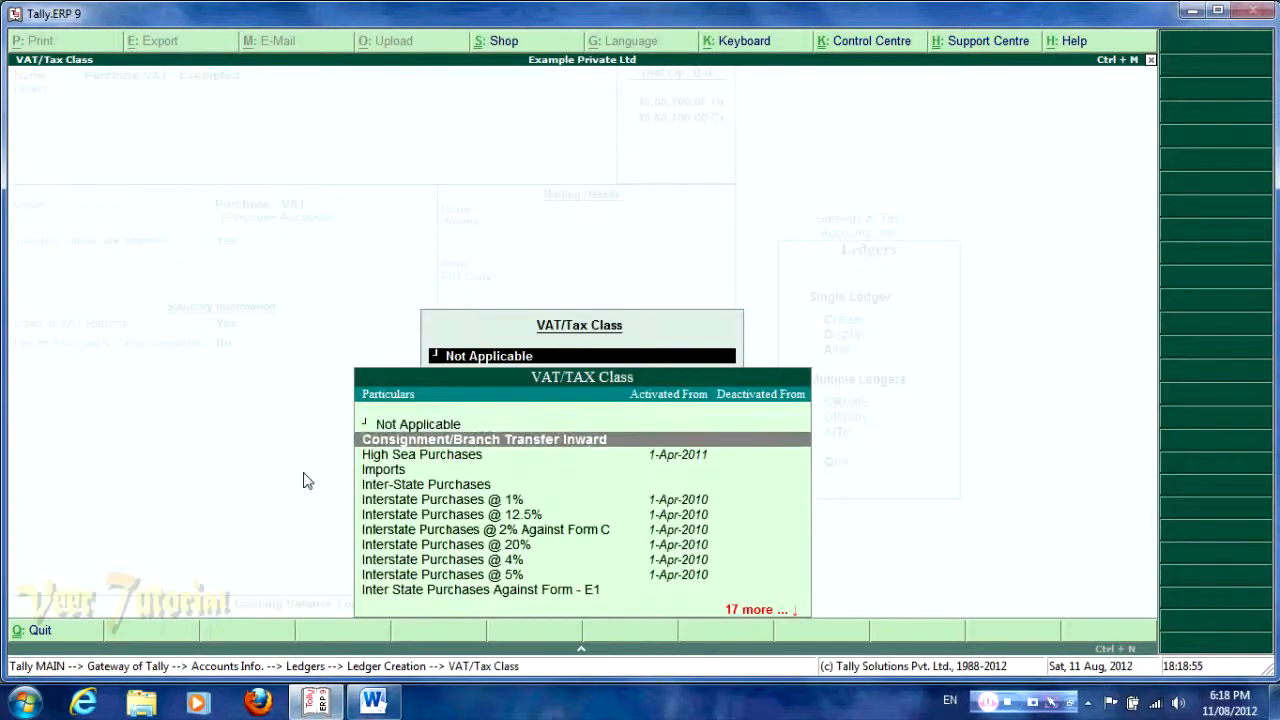
{"action": "key", "text": "Down"}
{"action": "key", "text": "Down"}
{"action": "key", "text": "Down"}
{"action": "key", "text": "Down"}
{"action": "key", "text": "Down"}
{"action": "key", "text": "Down"}
{"action": "key", "text": "Down"}
{"action": "key", "text": "Down"}
{"action": "key", "text": "Down"}
{"action": "key", "text": "Down"}
{"action": "key", "text": "Down"}
{"action": "key", "text": "Down"}
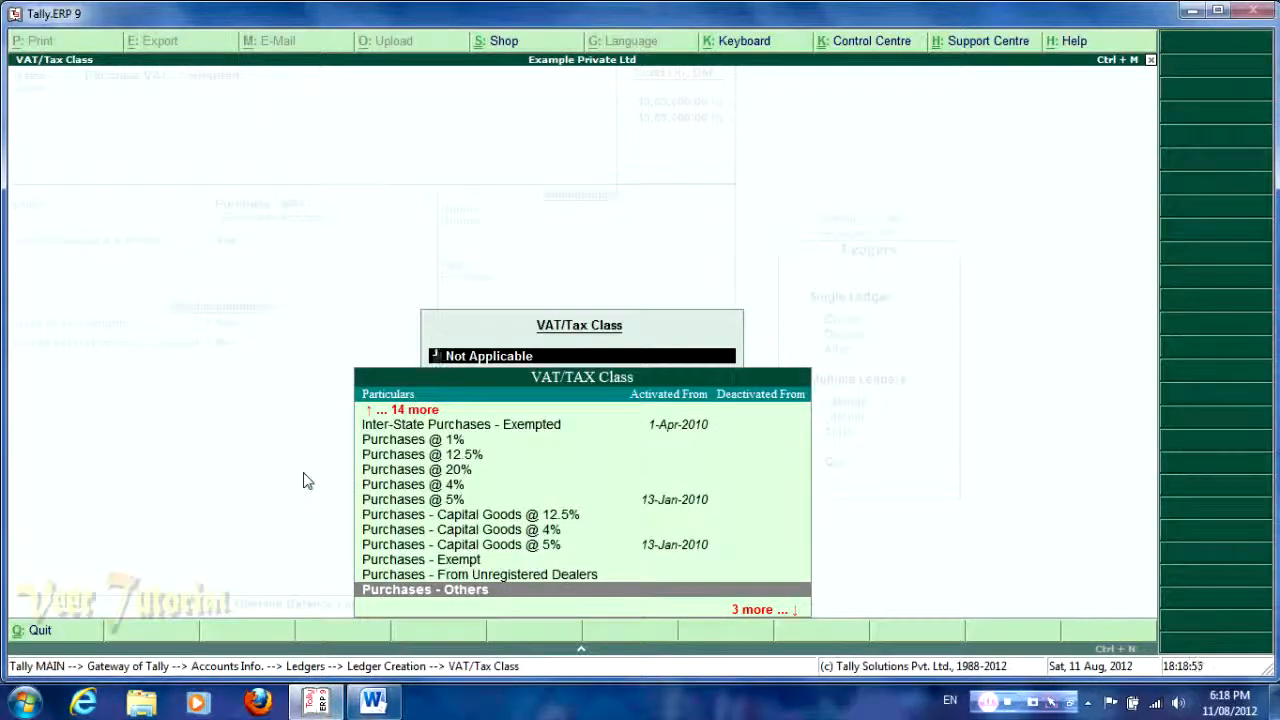
{"action": "key", "text": "Down"}
{"action": "key", "text": "Up"}
{"action": "key", "text": "Up"}
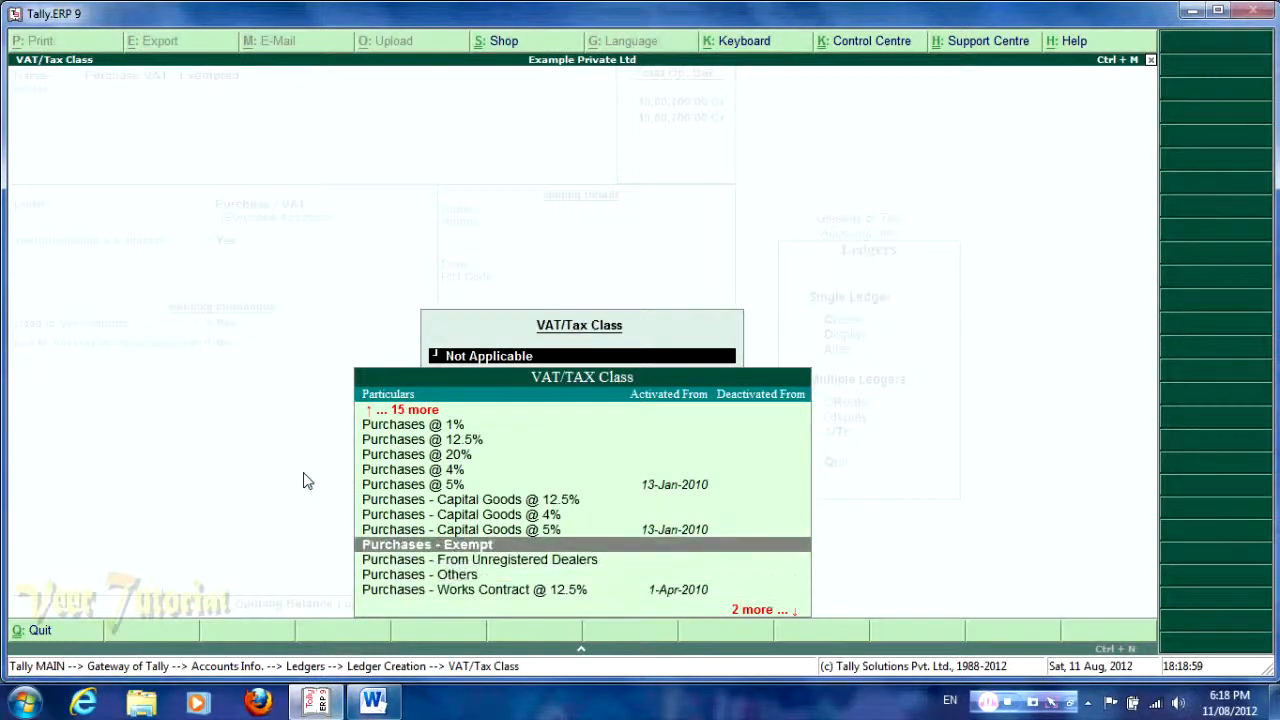
{"action": "key", "text": "Return"}
- Enable assessable value calculation, apportioned for VAT and Based on Value, and save the Purchase VAT - Exempted ledger
{"action": "key", "text": "Down"}
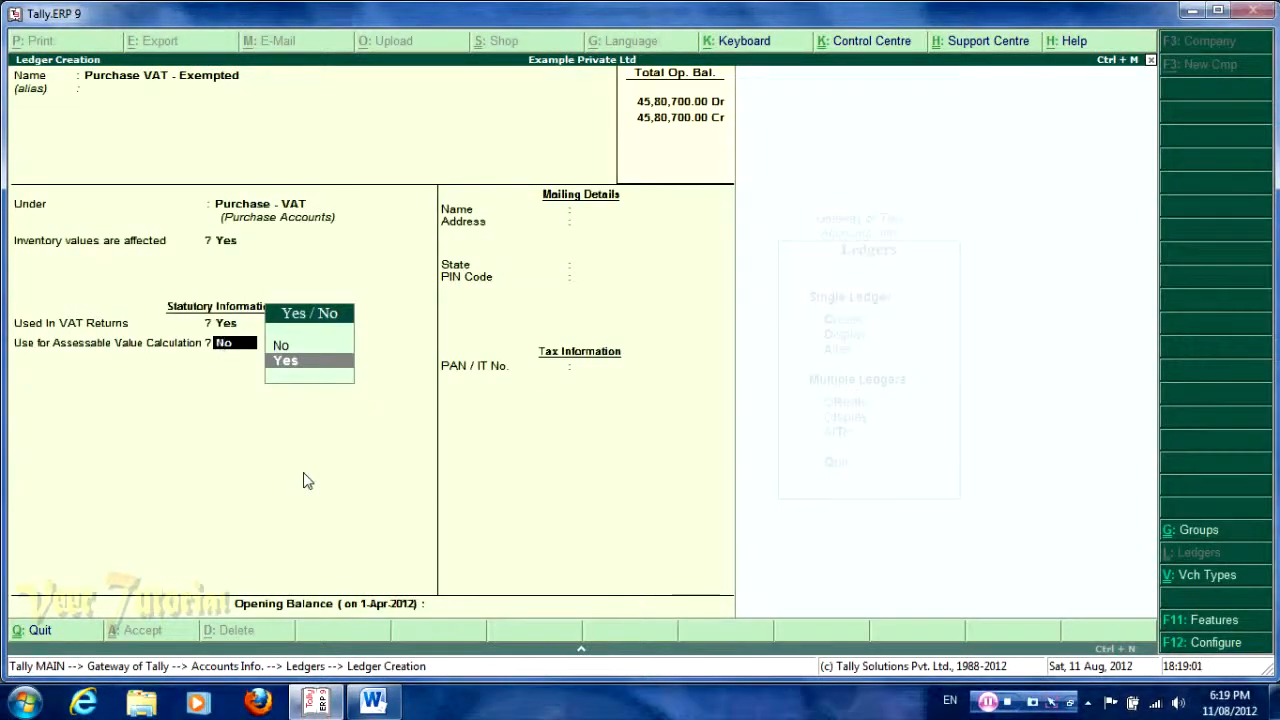
{"action": "key", "text": "Return"}
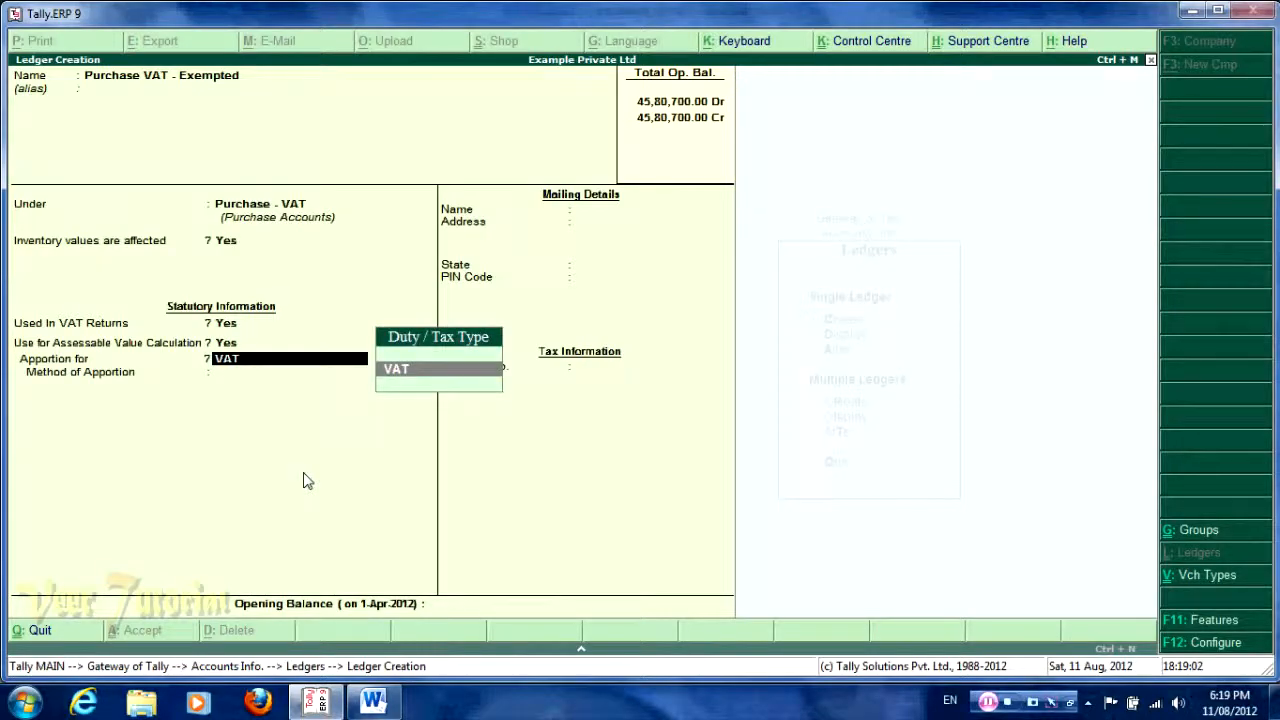
{"action": "key", "text": "Return"}
{"action": "key", "text": "Down"}
{"action": "key", "text": "Return"}
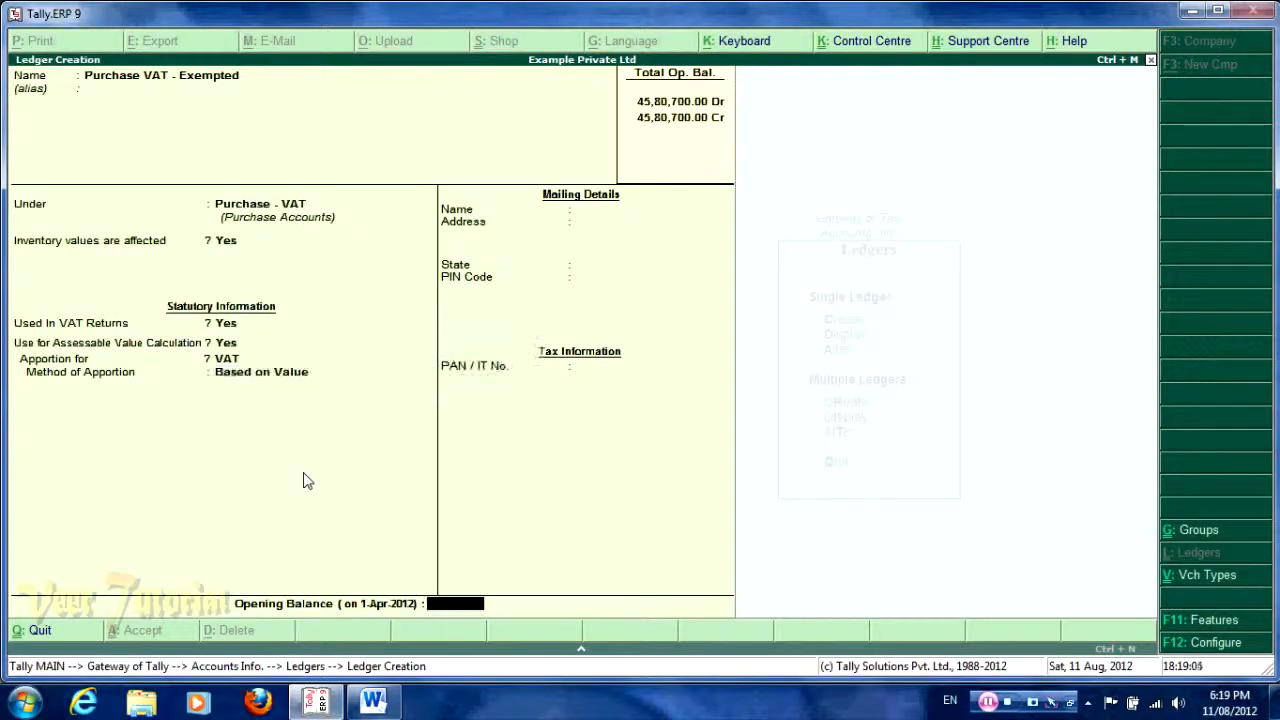
{"action": "key", "text": "Return"}
{"action": "key", "text": "Return"}
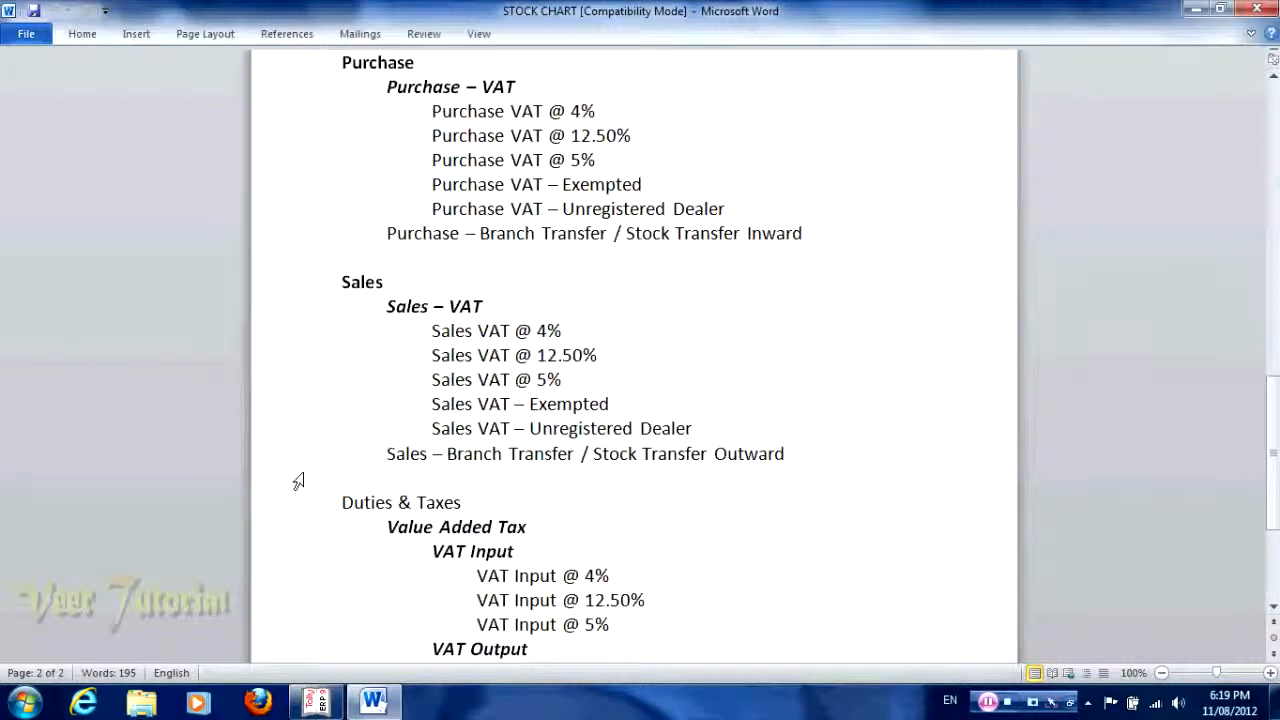
- Consult the STOCK CHART outline and name the new ledger Purchase - Branch Transfer Inward
{"action": "key", "text": "Down"}
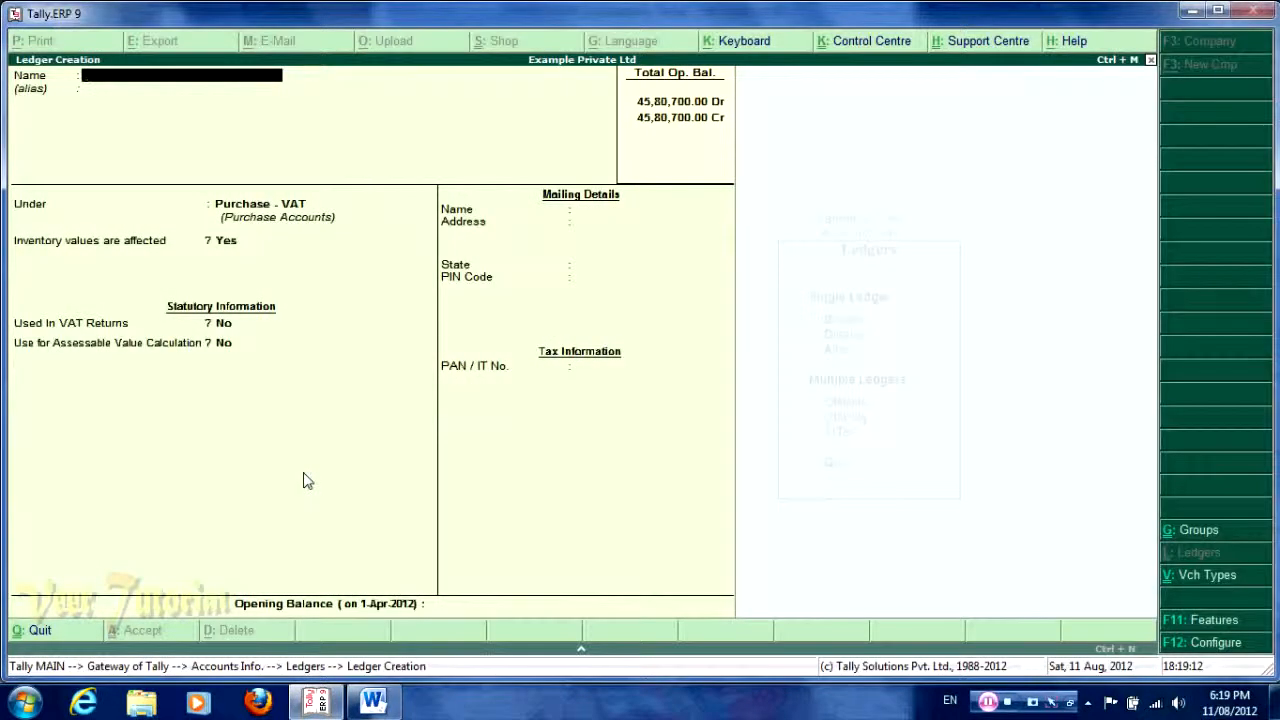
{"action": "key", "text": "ctrl+alt+v"}
{"action": "key", "text": "BackSpace"}
{"action": "key", "text": "BackSpace"}
{"action": "key", "text": "BackSpace"}
{"action": "key", "text": "BackSpace"}
{"action": "key", "text": "BackSpace"}
{"action": "key", "text": "BackSpace"}
{"action": "key", "text": "BackSpace"}
{"action": "key", "text": "BackSpace"}
{"action": "key", "text": "alt+Tab"}
{"action": "key", "text": "alt+Tab"}
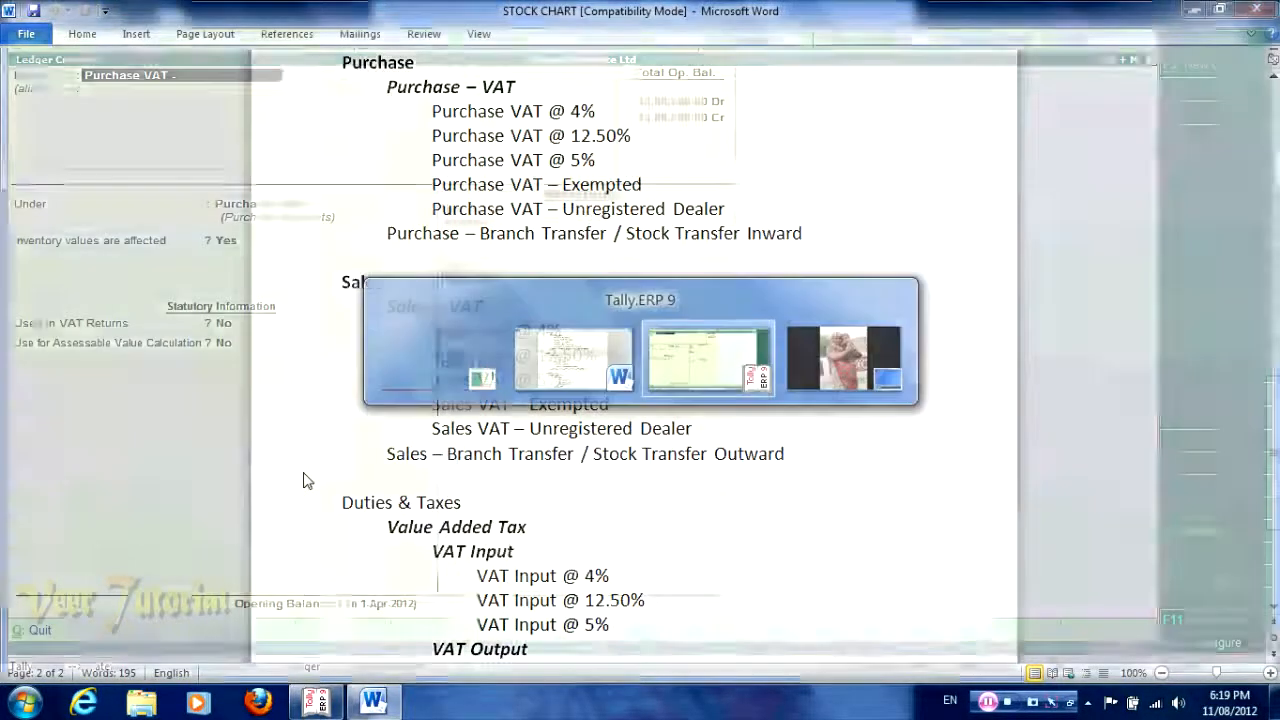
{"action": "key", "text": "BackSpace"}
{"action": "key", "text": "BackSpace"}
{"action": "key", "text": "BackSpace"}
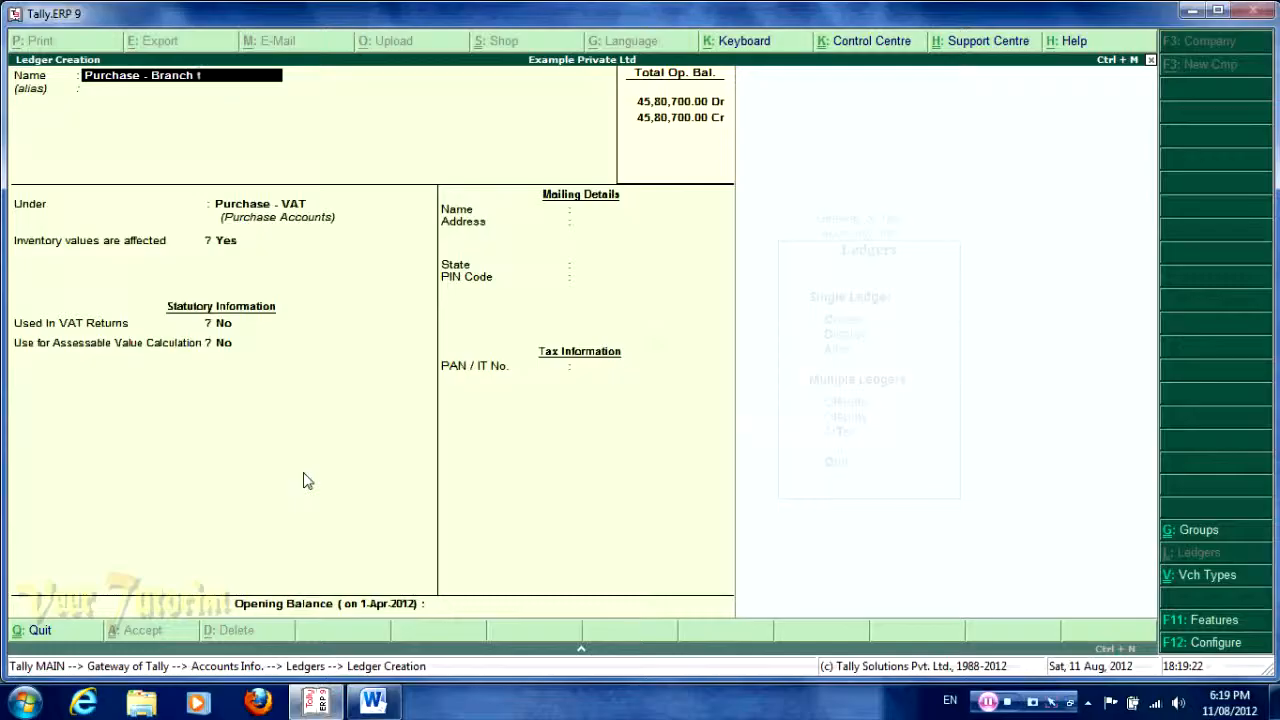
{"action": "type", "text": "ransfer Inward"}
{"action": "key", "text": "Return"}
{"action": "key", "text": "Return"}
- Place the branch transfer ledger under Purchase Accounts and keep inventory values affected
{"action": "key", "text": "Return"}
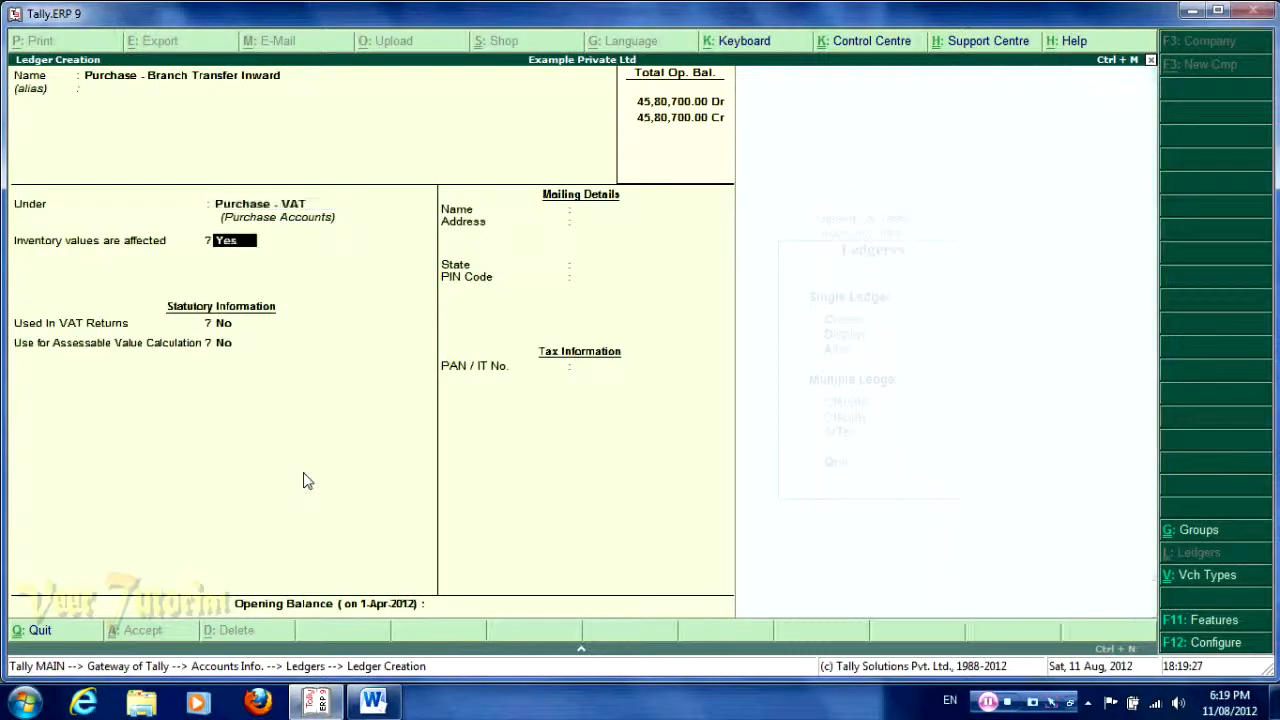
{"action": "key", "text": "BackSpace"}
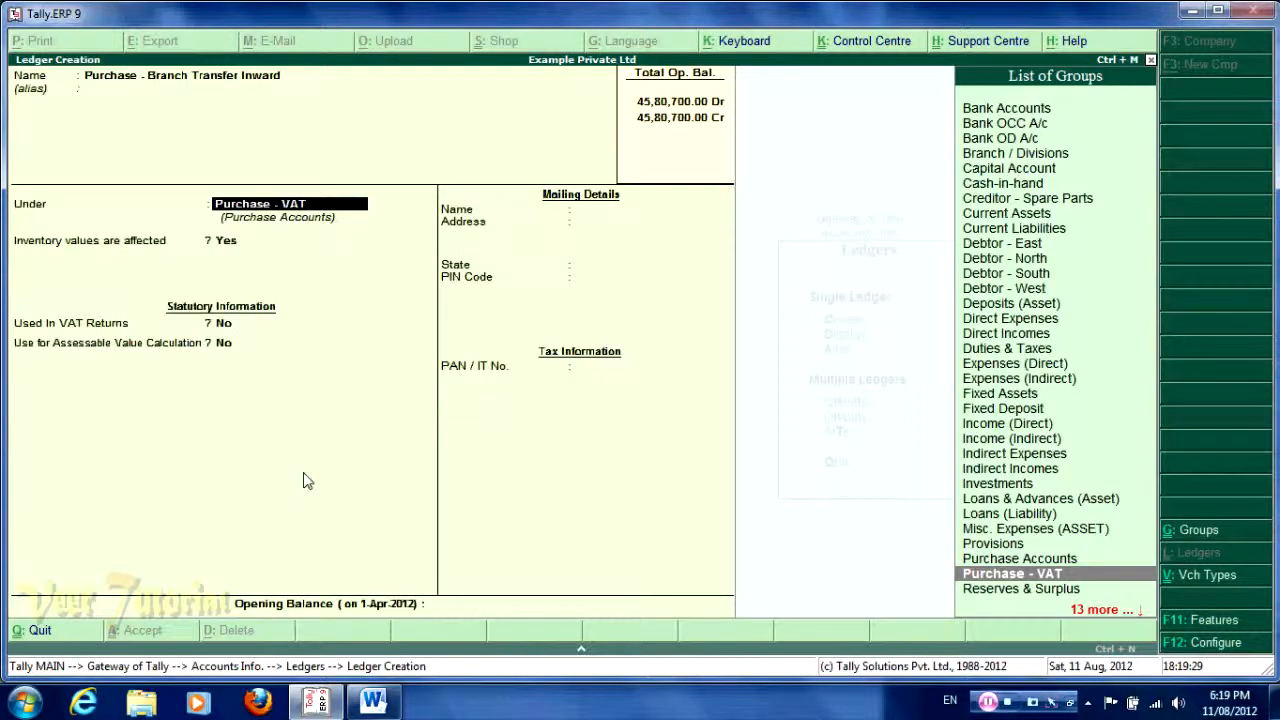
{"action": "type", "text": "Pur"}
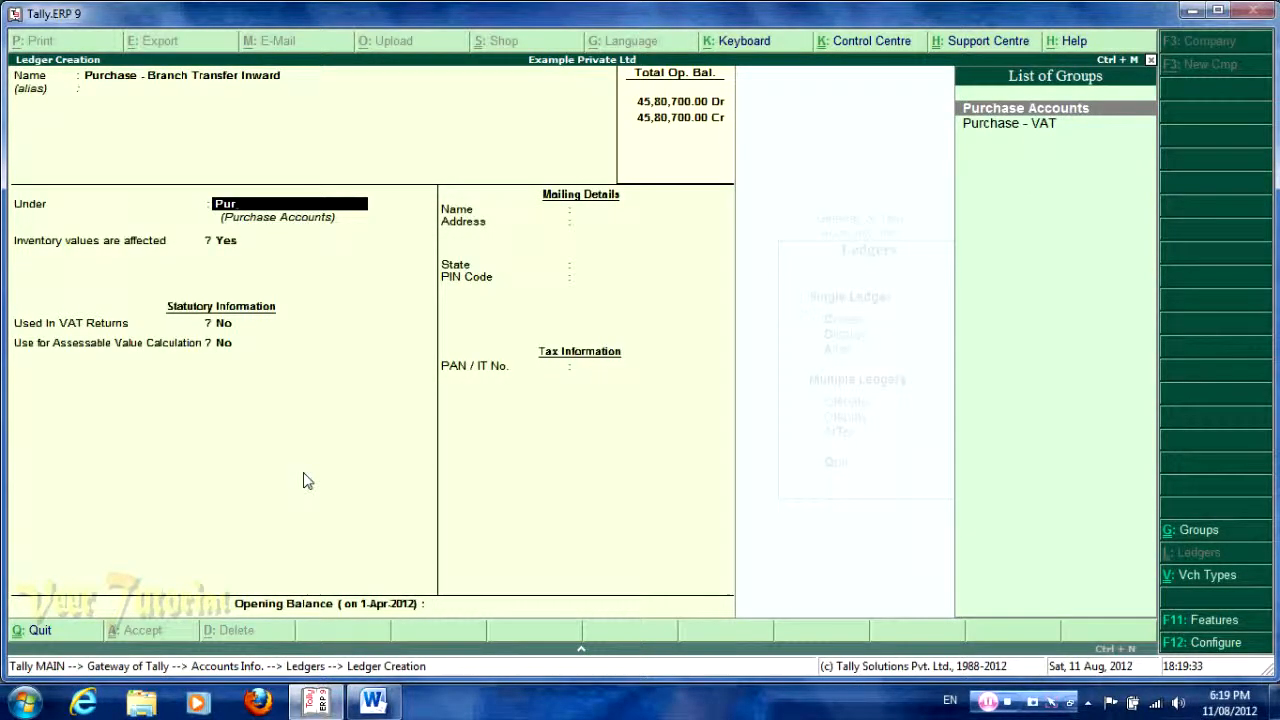
{"action": "key", "text": "Return"}
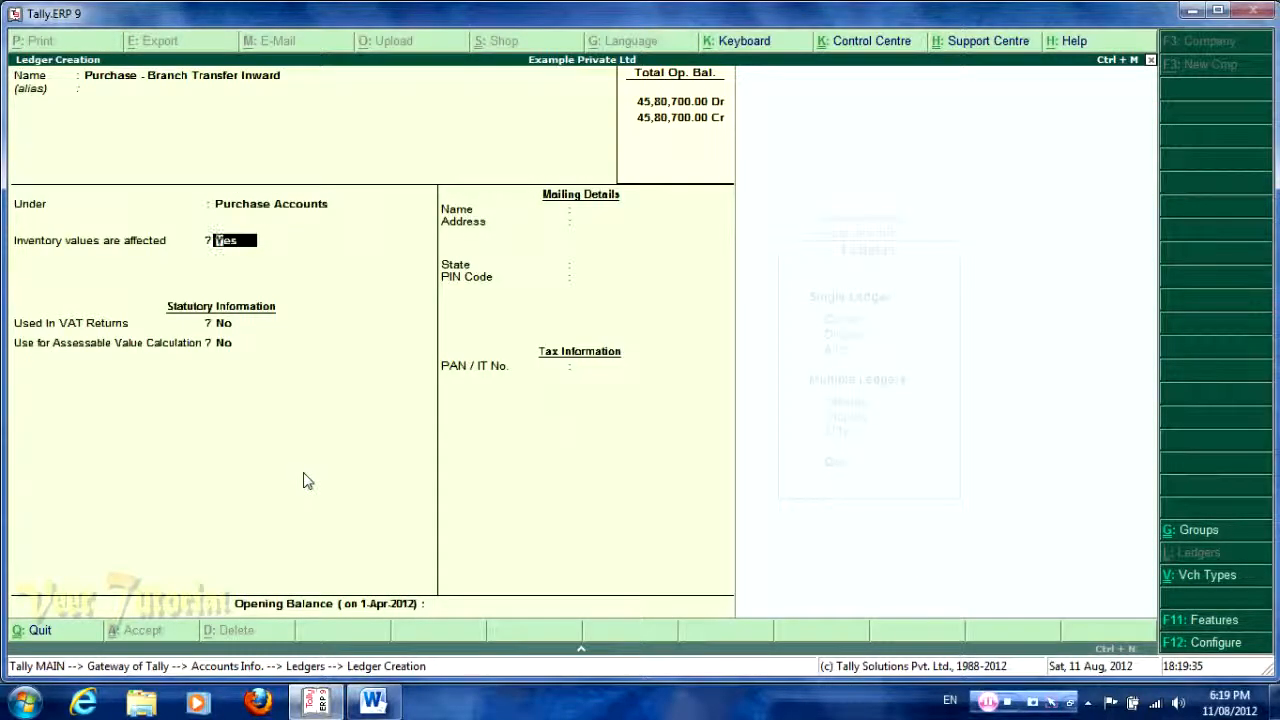
{"action": "key", "text": "Return"}
- Mark the ledger as used in VAT returns and assign it the Consignment/Branch Transfer Inward VAT/Tax class
{"action": "type", "text": "y"}
{"action": "key", "text": "Return"}
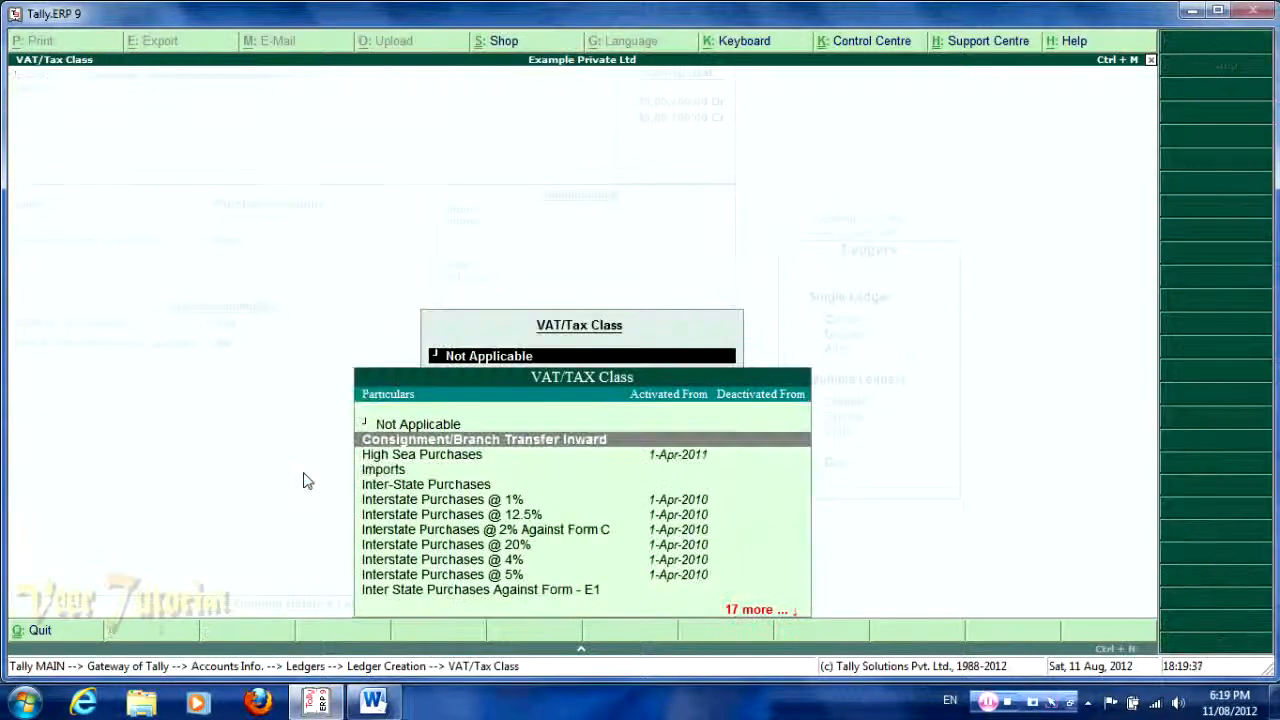
{"action": "key", "text": "Down"}
{"action": "key", "text": "Down"}
{"action": "key", "text": "Down"}
{"action": "key", "text": "Down"}
{"action": "key", "text": "Down"}
{"action": "key", "text": "Down"}
{"action": "key", "text": "Down"}
{"action": "key", "text": "Up"}
{"action": "key", "text": "Up"}
{"action": "key", "text": "Up"}
{"action": "key", "text": "Up"}
{"action": "key", "text": "Up"}
{"action": "key", "text": "Up"}
{"action": "key", "text": "Up"}
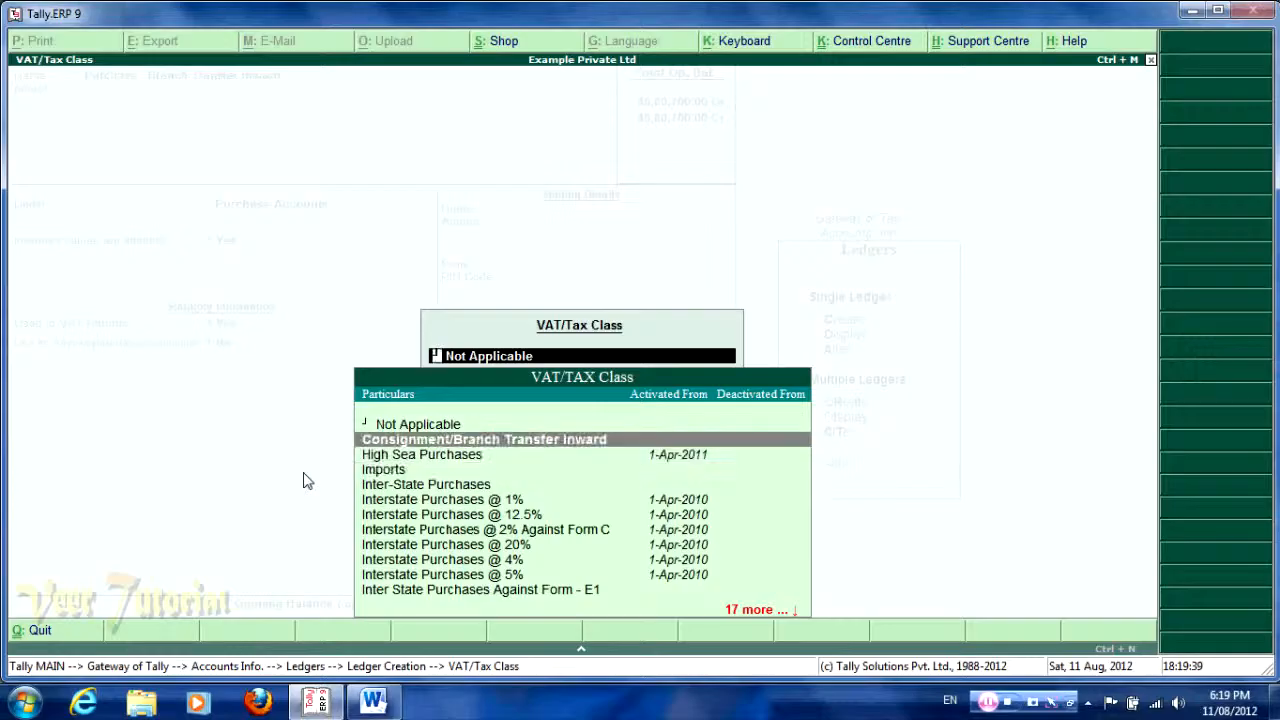
{"action": "key", "text": "Return"}
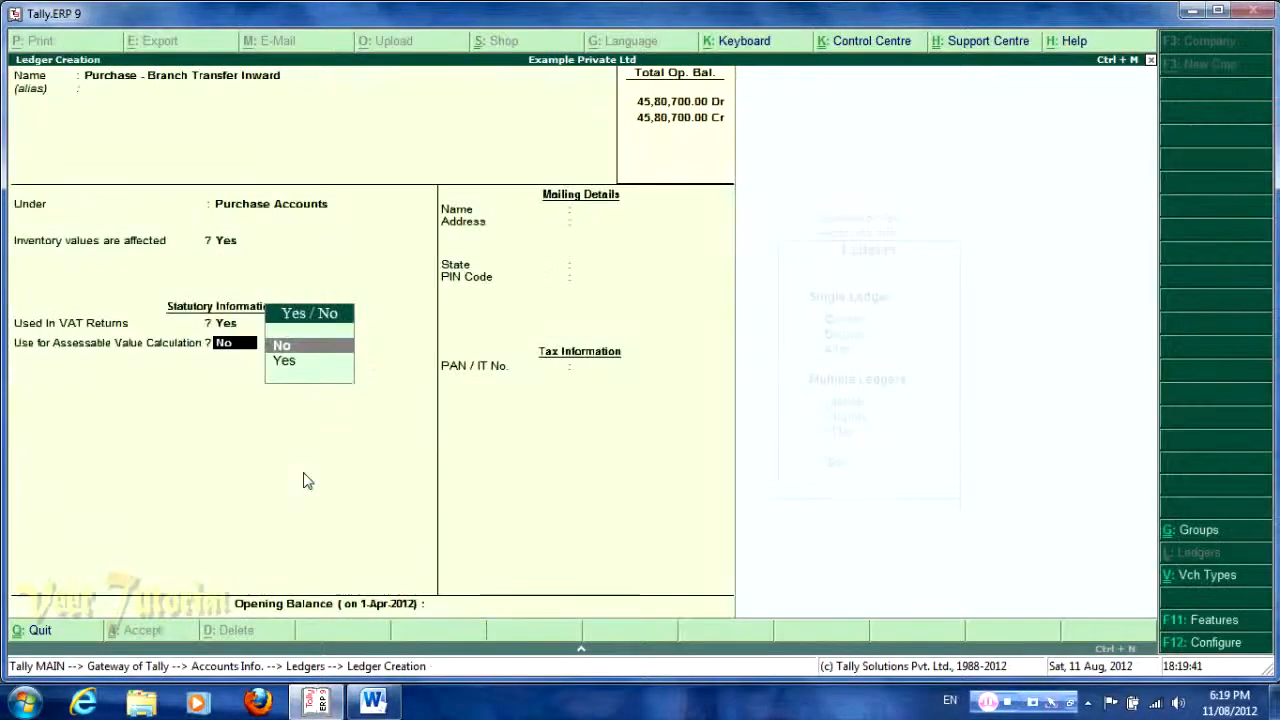
- Enable assessable value calculation, apportioned for VAT and Based on Value, and save the Purchase - Branch Transfer Inward ledger
{"action": "type", "text": "y"}
{"action": "key", "text": "Return"}
{"action": "key", "text": "Return"}
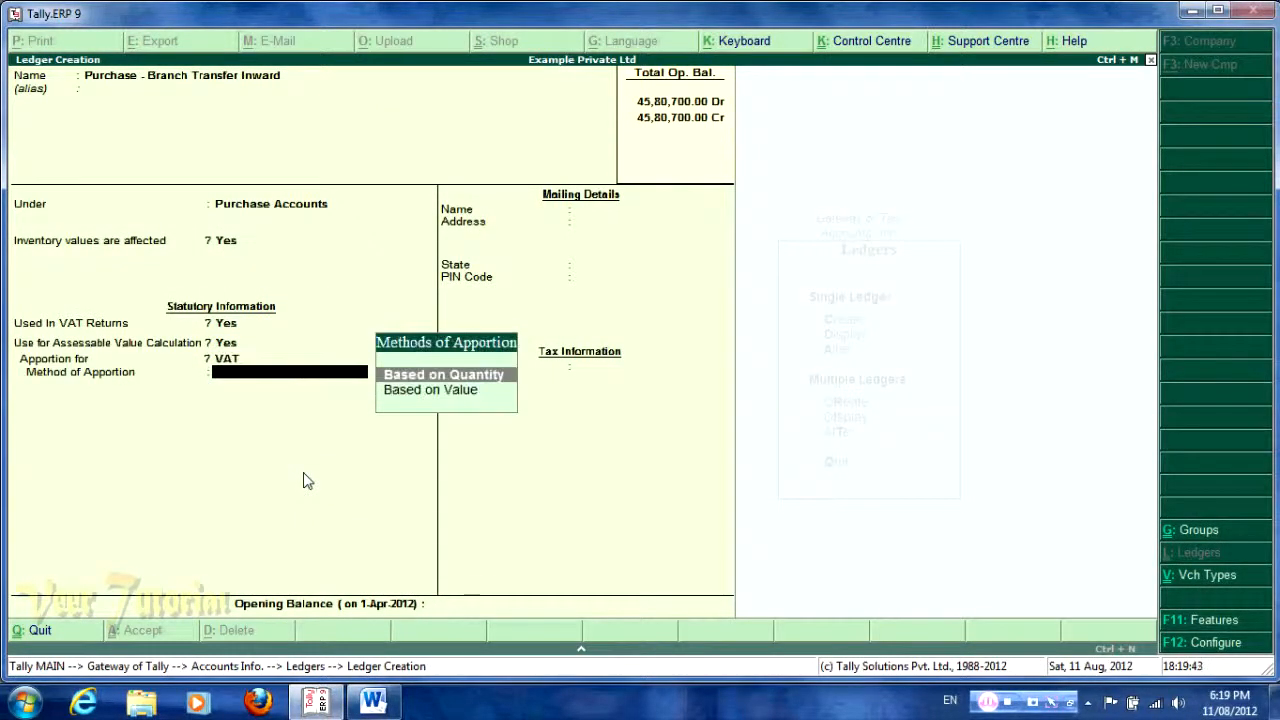
{"action": "key", "text": "Down"}
{"action": "key", "text": "Return"}
{"action": "key", "text": "Return"}
{"action": "key", "text": "Return"}
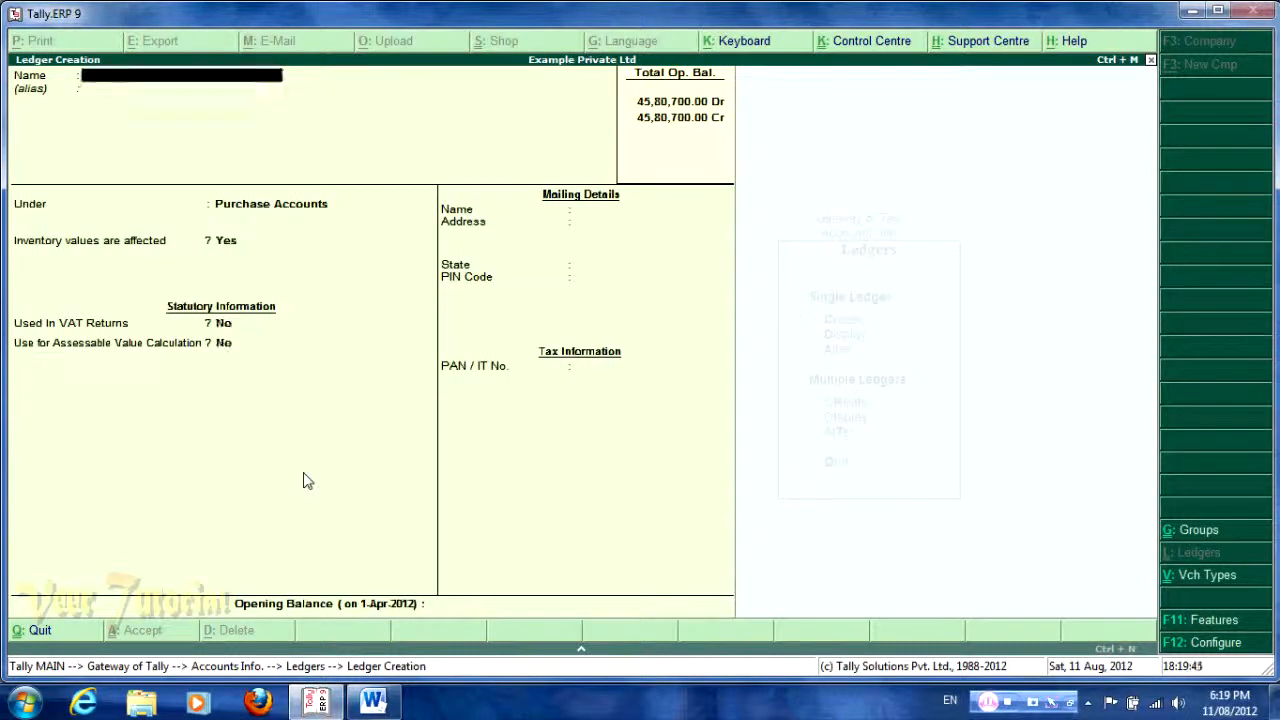
- Check the sales section of the STOCK CHART outline and name the new ledger Sales VAT @ 4%
{"action": "key", "text": "alt+Tab"}
{"action": "key", "text": "Down"}
{"action": "key", "text": "Down"}
{"action": "key", "text": "Down"}
{"action": "key", "text": "Down"}
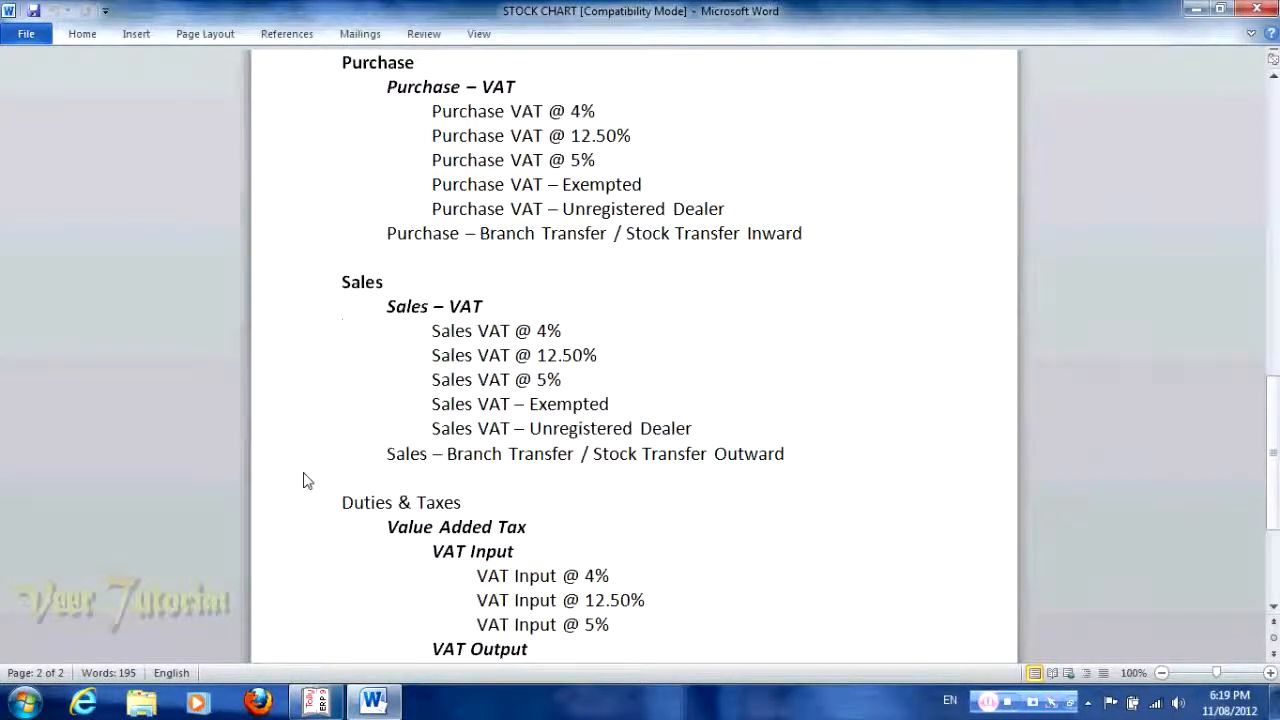
{"action": "key", "text": "alt+Tab"}
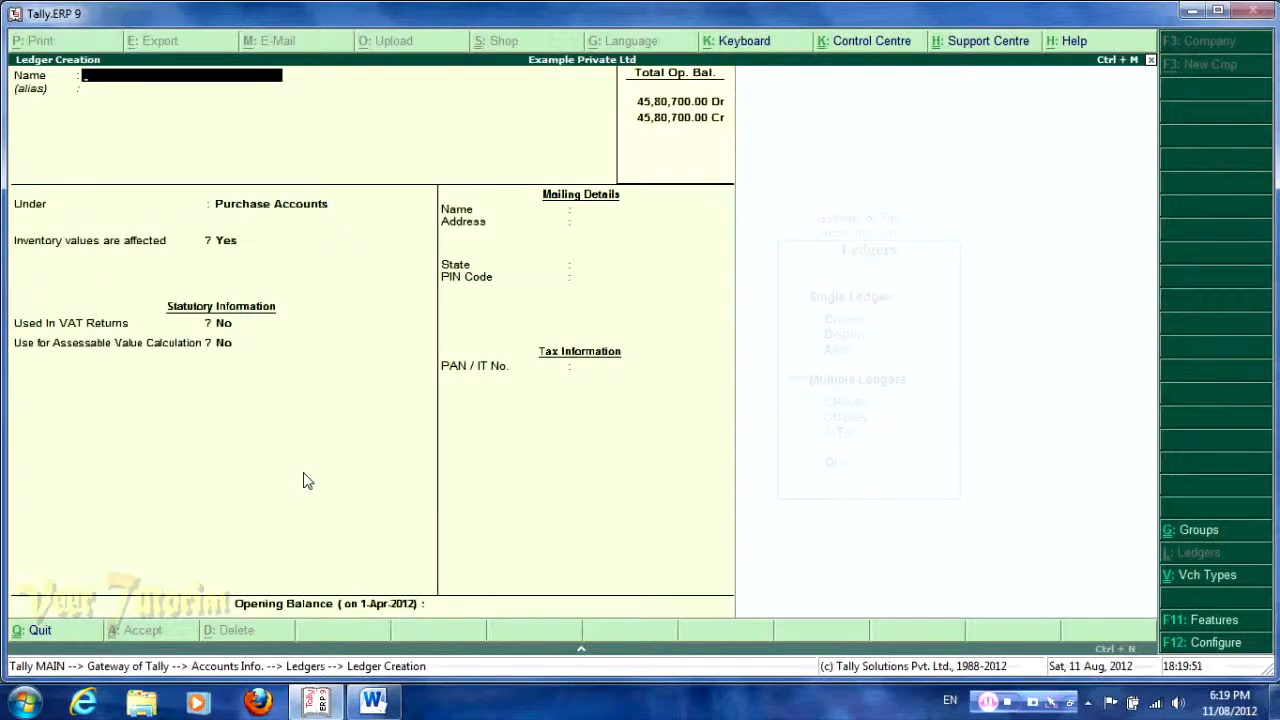
{"action": "type", "text": "Sales VAT @4%"}
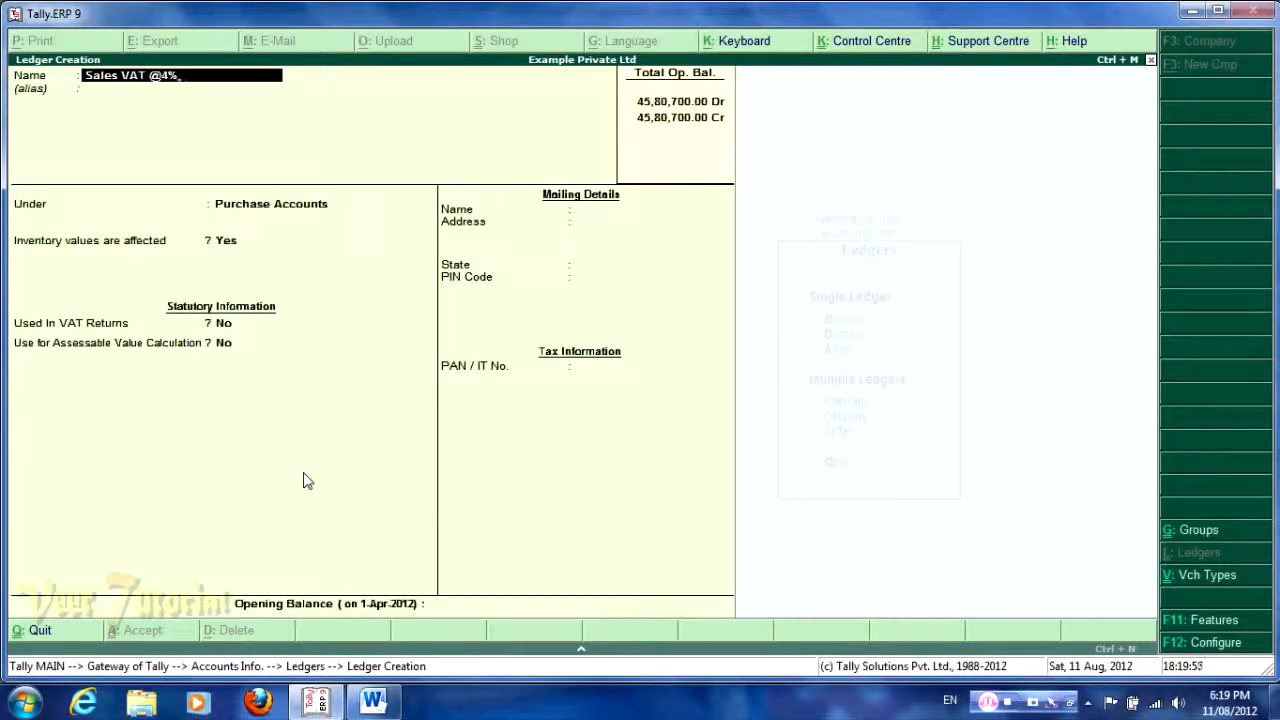
{"action": "key", "text": "Return"}
{"action": "key", "text": "Return"}
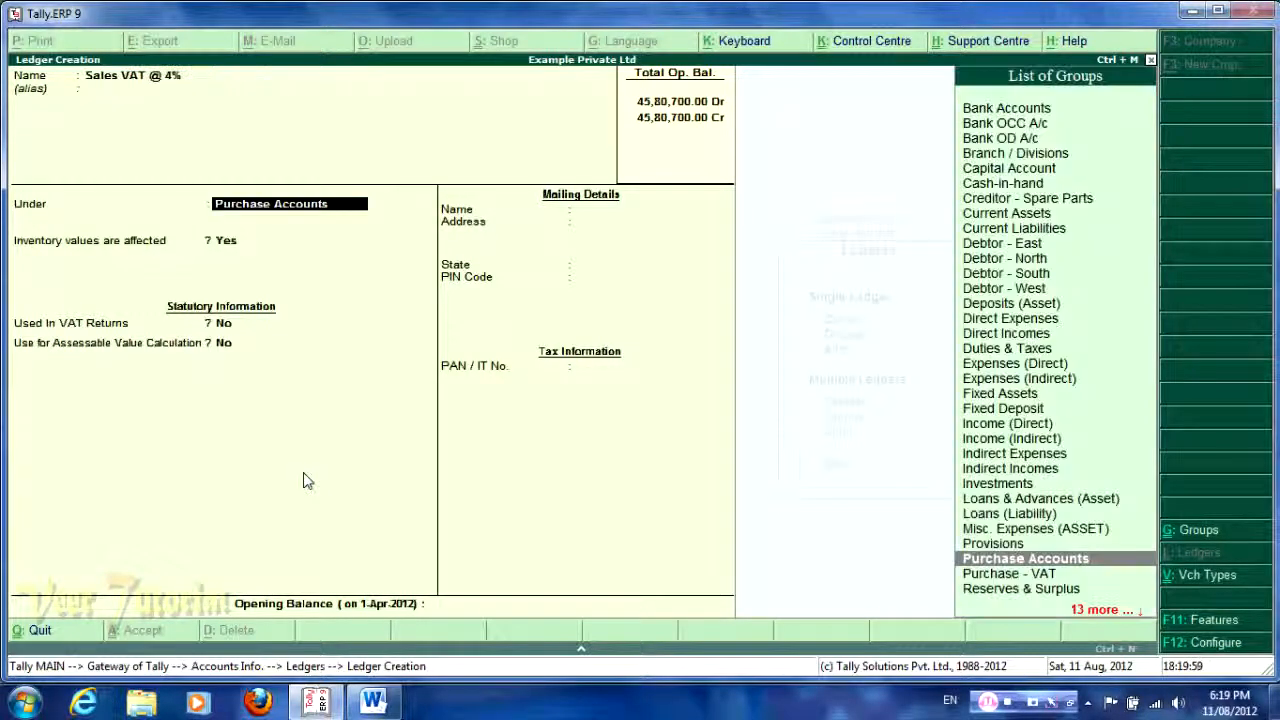
- Place the Sales VAT @ 4% ledger under the Sales - VAT group and keep inventory values affected
{"action": "type", "text": "Sales"}
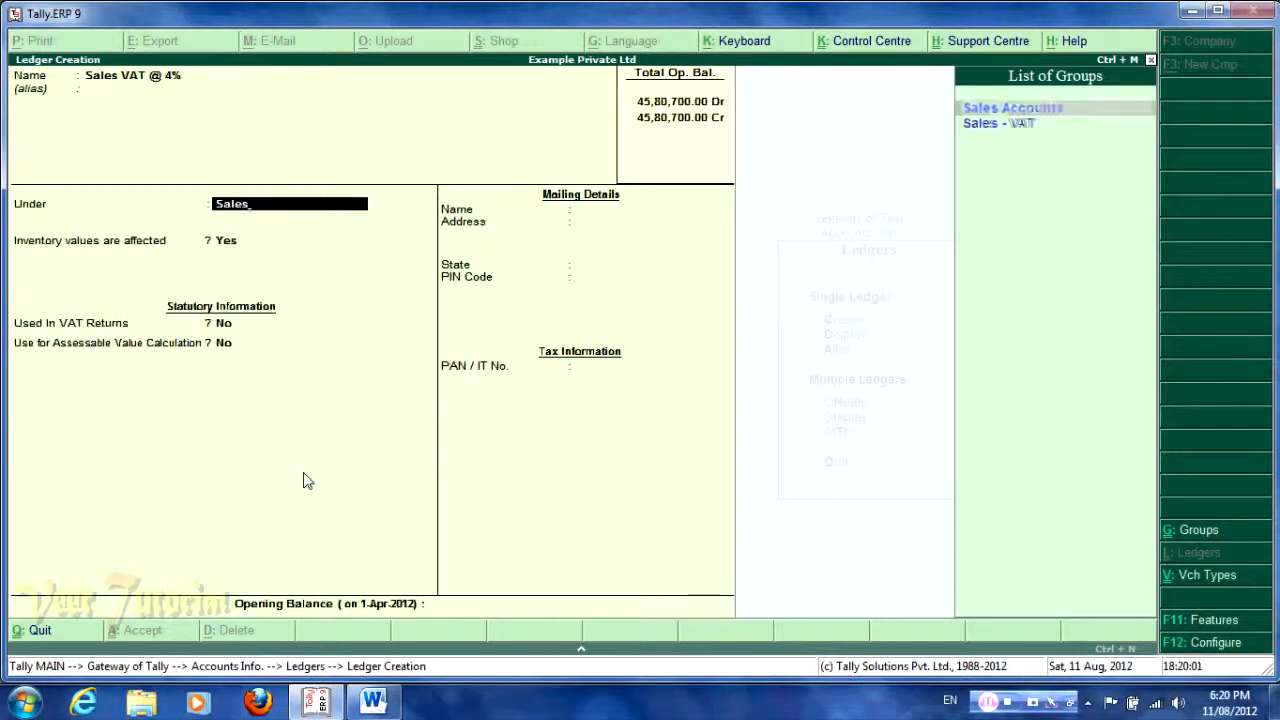
{"action": "key", "text": "Down"}
{"action": "key", "text": "Return"}
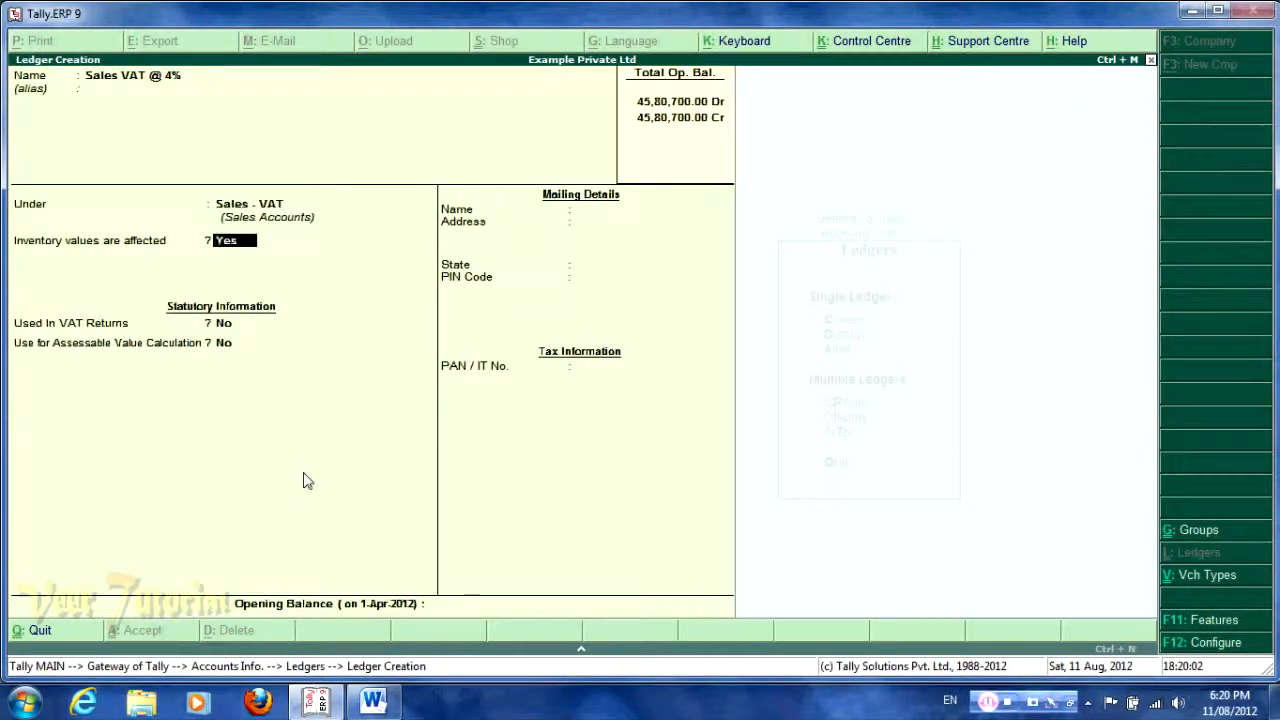
{"action": "key", "text": "Return"}
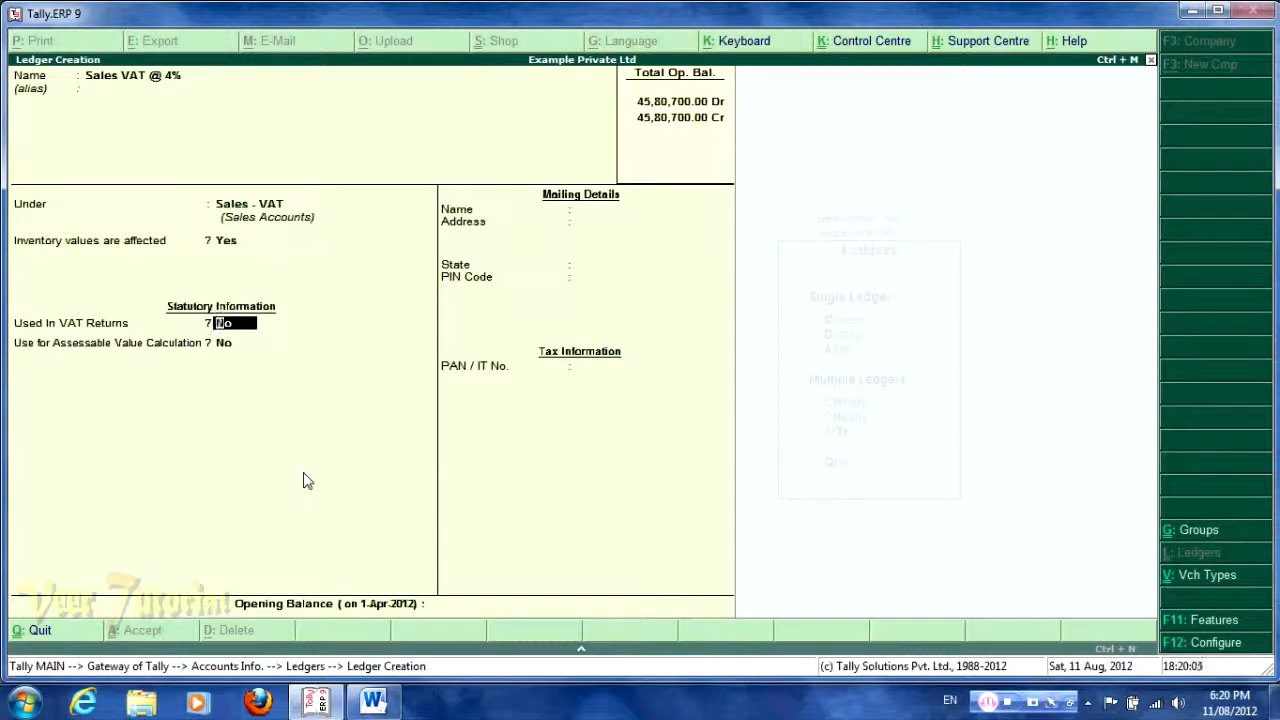
- Mark the Sales VAT @ 4% ledger as used in VAT returns and assign it the Sales @ 4% VAT/Tax class
{"action": "key", "text": "y"}
{"action": "key", "text": "Return"}
{"action": "key", "text": "Down"}
{"action": "key", "text": "Down"}
{"action": "key", "text": "Down"}
{"action": "key", "text": "Down"}
{"action": "key", "text": "Down"}
{"action": "key", "text": "Down"}
{"action": "key", "text": "Down"}
{"action": "key", "text": "Down"}
{"action": "key", "text": "Down"}
{"action": "key", "text": "Down"}
{"action": "key", "text": "Down"}
{"action": "key", "text": "Down"}
{"action": "key", "text": "Down"}
{"action": "key", "text": "Down"}
{"action": "key", "text": "Down"}
{"action": "key", "text": "Down"}
{"action": "key", "text": "Down"}
{"action": "key", "text": "Down"}
{"action": "key", "text": "Down"}
{"action": "key", "text": "Down"}
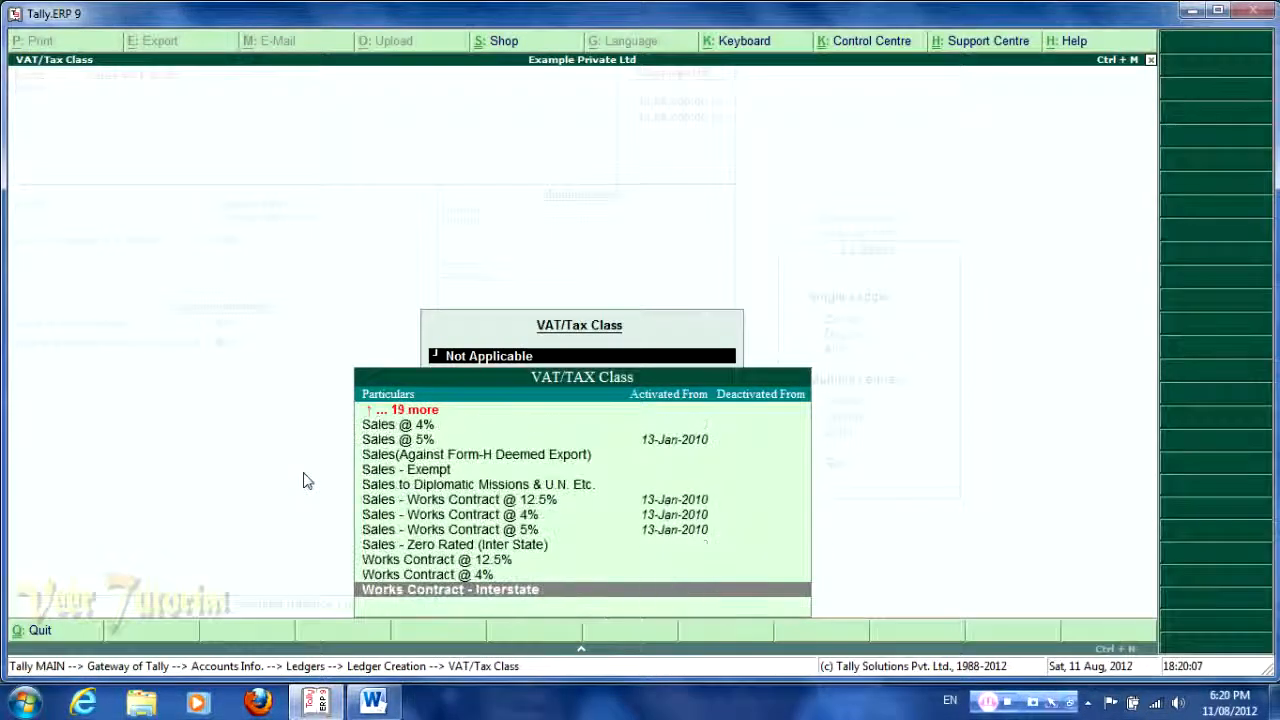
{"action": "key", "text": "Up"}
{"action": "key", "text": "Up"}
{"action": "key", "text": "Up"}
{"action": "key", "text": "Up"}
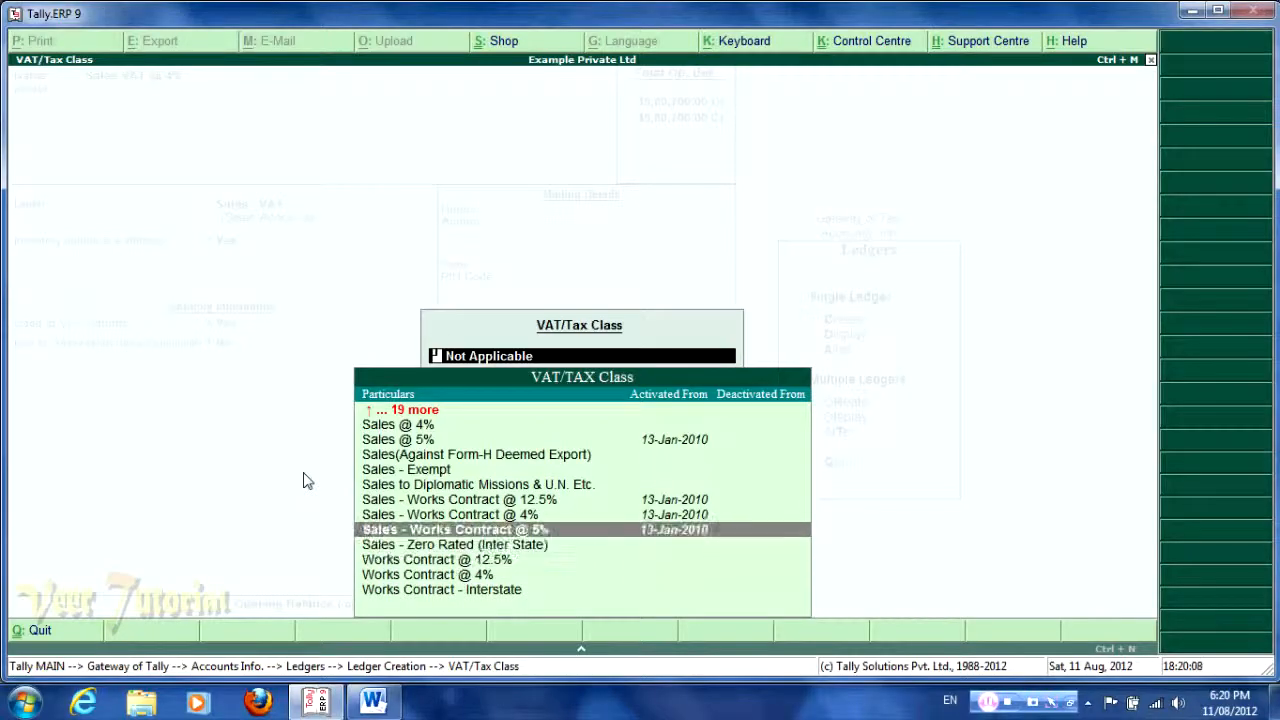
{"action": "key", "text": "Up"}
{"action": "key", "text": "Up"}
{"action": "key", "text": "Up"}
{"action": "key", "text": "Up"}
{"action": "key", "text": "Up"}
{"action": "key", "text": "Up"}
{"action": "key", "text": "Up"}
{"action": "key", "text": "Up"}
{"action": "key", "text": "Up"}
{"action": "key", "text": "Up"}
{"action": "key", "text": "Up"}
{"action": "key", "text": "Down"}
{"action": "key", "text": "Down"}
{"action": "key", "text": "Down"}
{"action": "key", "text": "Down"}
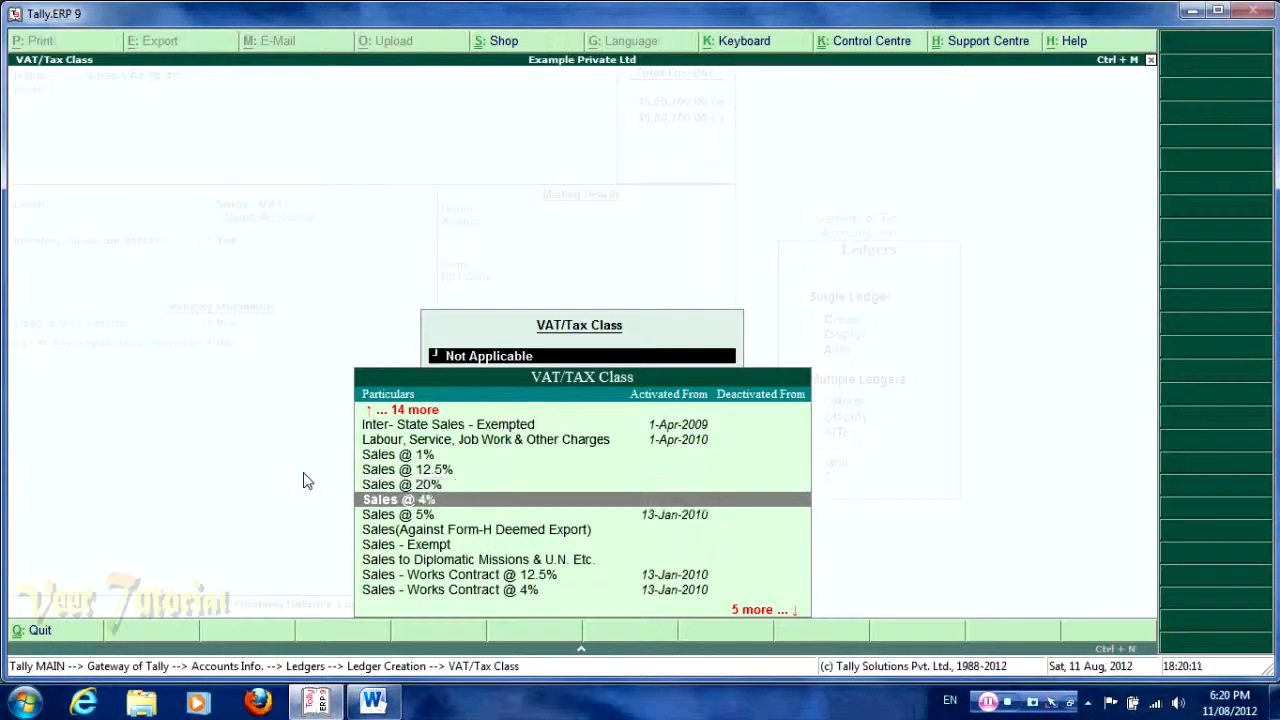
{"action": "key", "text": "Return"}
- Enable assessable value calculation for the Sales VAT @ 4% ledger, apportioned for VAT and Based on Value
{"action": "key", "text": "y"}
{"action": "key", "text": "Return"}
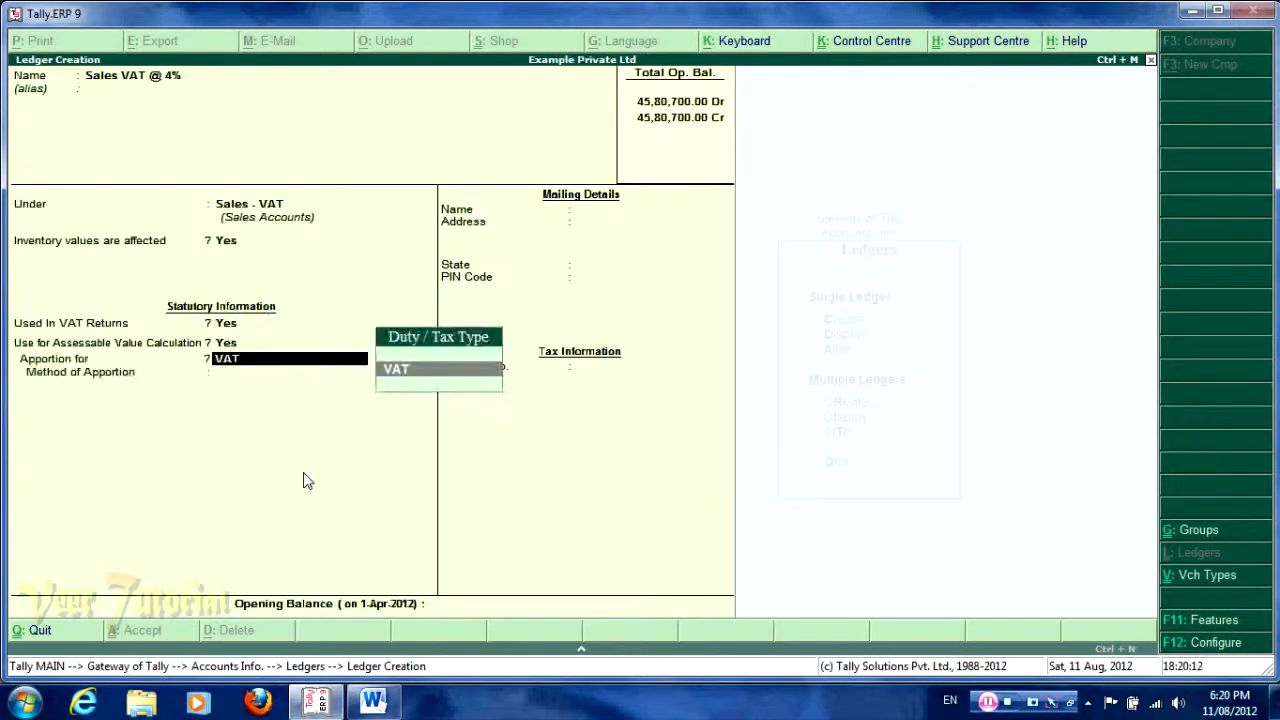
{"action": "key", "text": "Return"}
{"action": "key", "text": "Down"}
{"action": "key", "text": "Return"}
{"action": "key", "text": "Return"}
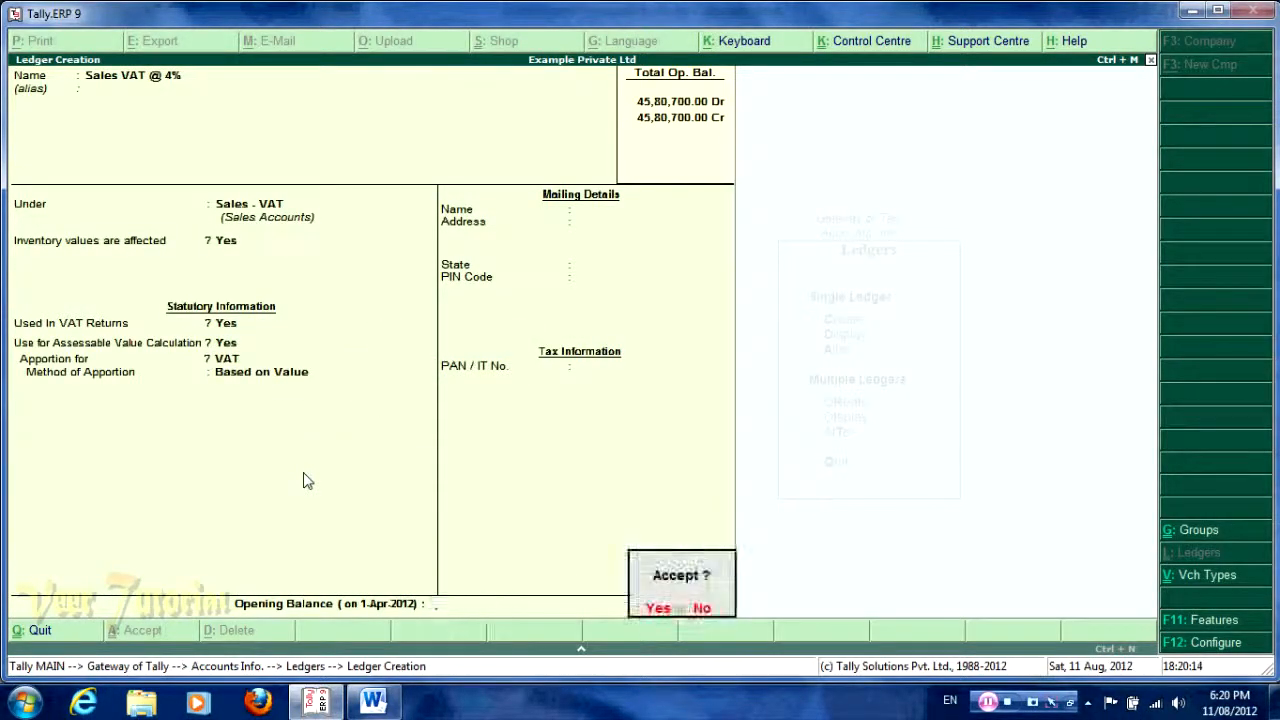
- Save the ledger and start another named Sales VAT @ 12.50% under Sales - VAT, keeping inventory values affected
{"action": "type", "text": "ySales VAT @"}
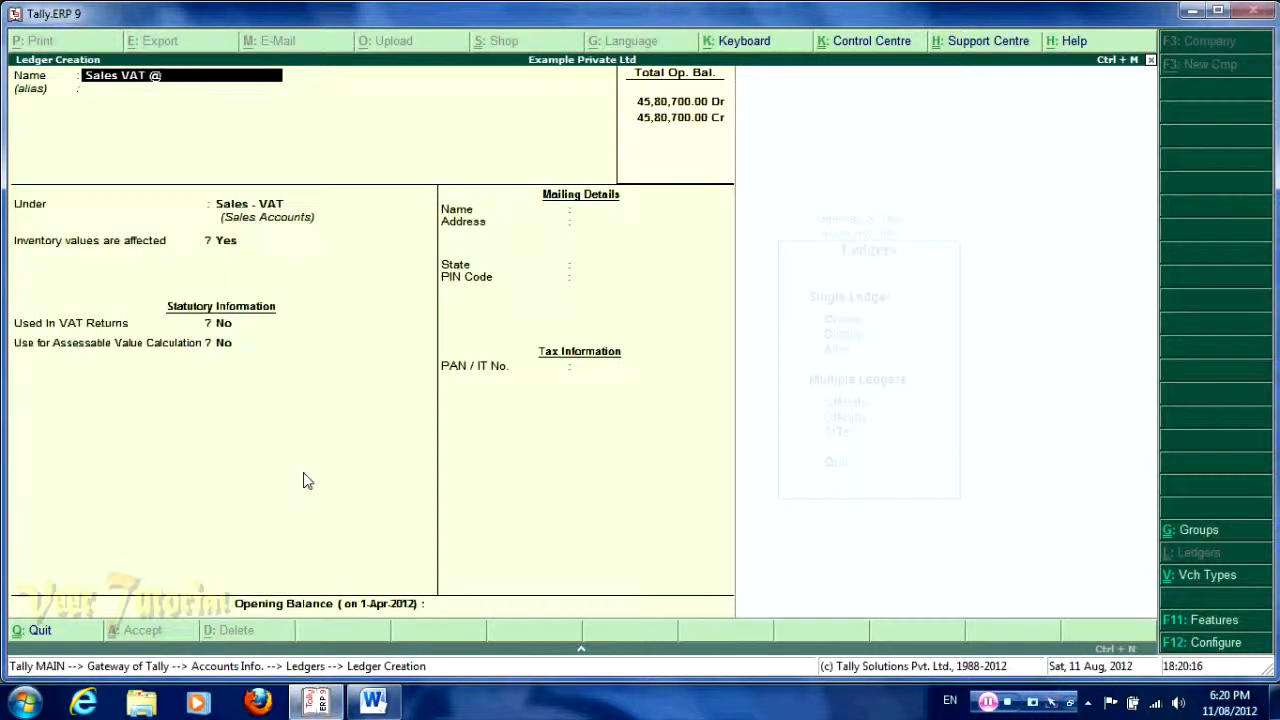
{"action": "type", "text": " 4%12.50"}
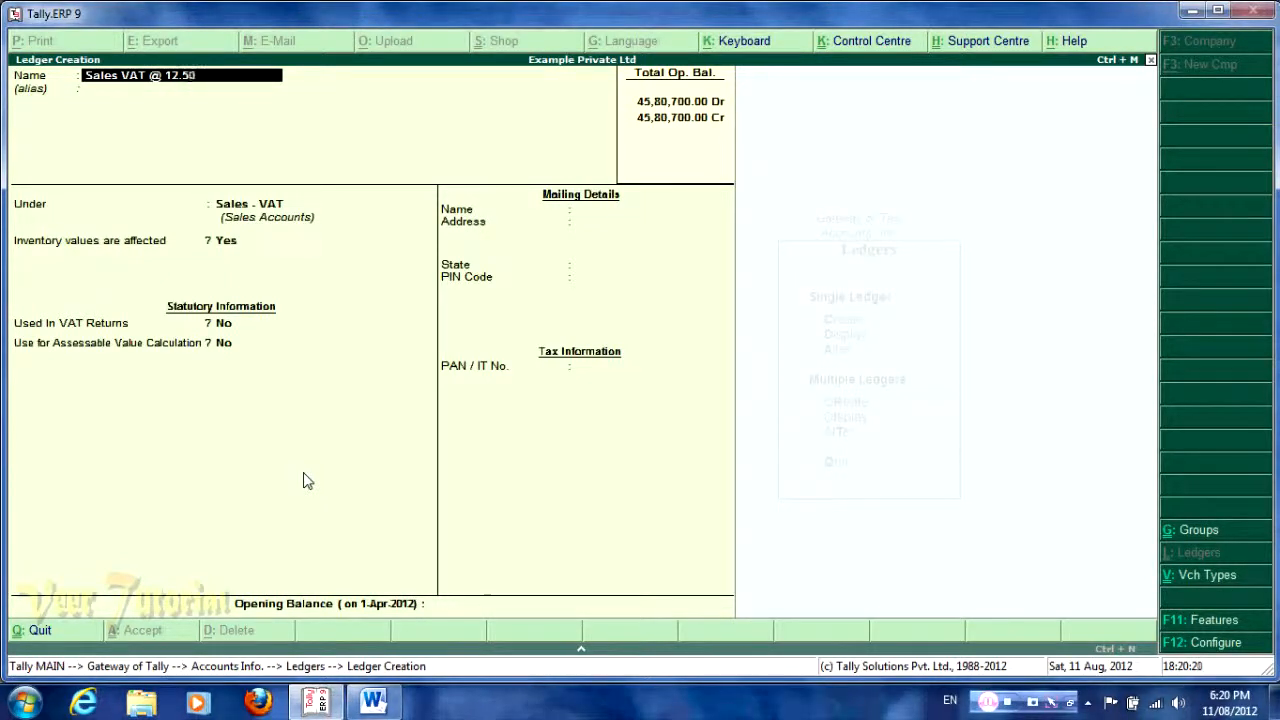
{"action": "type", "text": "%"}
{"action": "key", "text": "Return"}
{"action": "key", "text": "Return"}
{"action": "key", "text": "Return"}
{"action": "key", "text": "Return"}
{"action": "key", "text": "Return"}
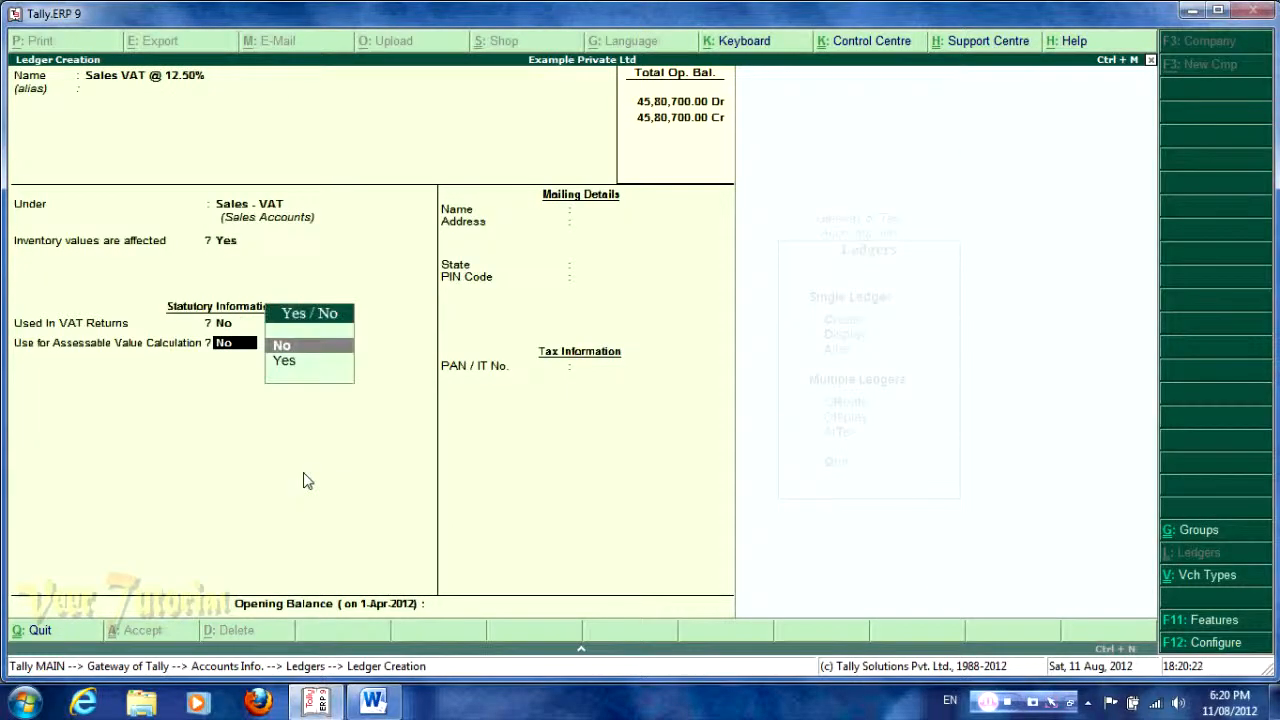
- Mark the Sales VAT @ 12.50% ledger as used in VAT returns and assign it the 12.5% sales VAT/Tax class
{"action": "key", "text": "BackSpace"}
{"action": "type", "text": "y"}
{"action": "key", "text": "Return"}
{"action": "key", "text": "Down"}
{"action": "key", "text": "Down"}
{"action": "key", "text": "Down"}
{"action": "key", "text": "Down"}
{"action": "key", "text": "Down"}
{"action": "key", "text": "Down"}
{"action": "key", "text": "Down"}
{"action": "key", "text": "Down"}
{"action": "key", "text": "Down"}
{"action": "key", "text": "Down"}
{"action": "key", "text": "Down"}
{"action": "key", "text": "Down"}
{"action": "key", "text": "Down"}
{"action": "key", "text": "Down"}
{"action": "key", "text": "Down"}
{"action": "key", "text": "Down"}
{"action": "key", "text": "Down"}
{"action": "key", "text": "Down"}
{"action": "key", "text": "Down"}
{"action": "key", "text": "Down"}
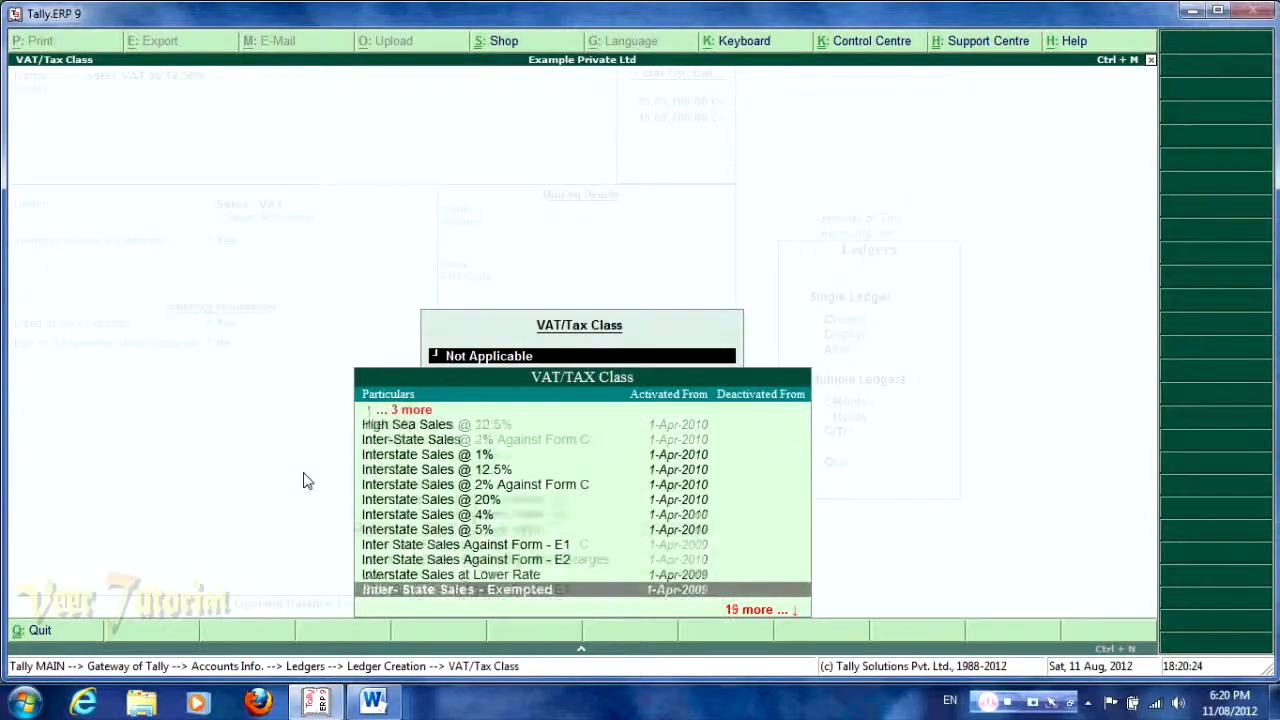
{"action": "key", "text": "Up"}
{"action": "key", "text": "Up"}
{"action": "key", "text": "Up"}
{"action": "key", "text": "Up"}
{"action": "key", "text": "Return"}
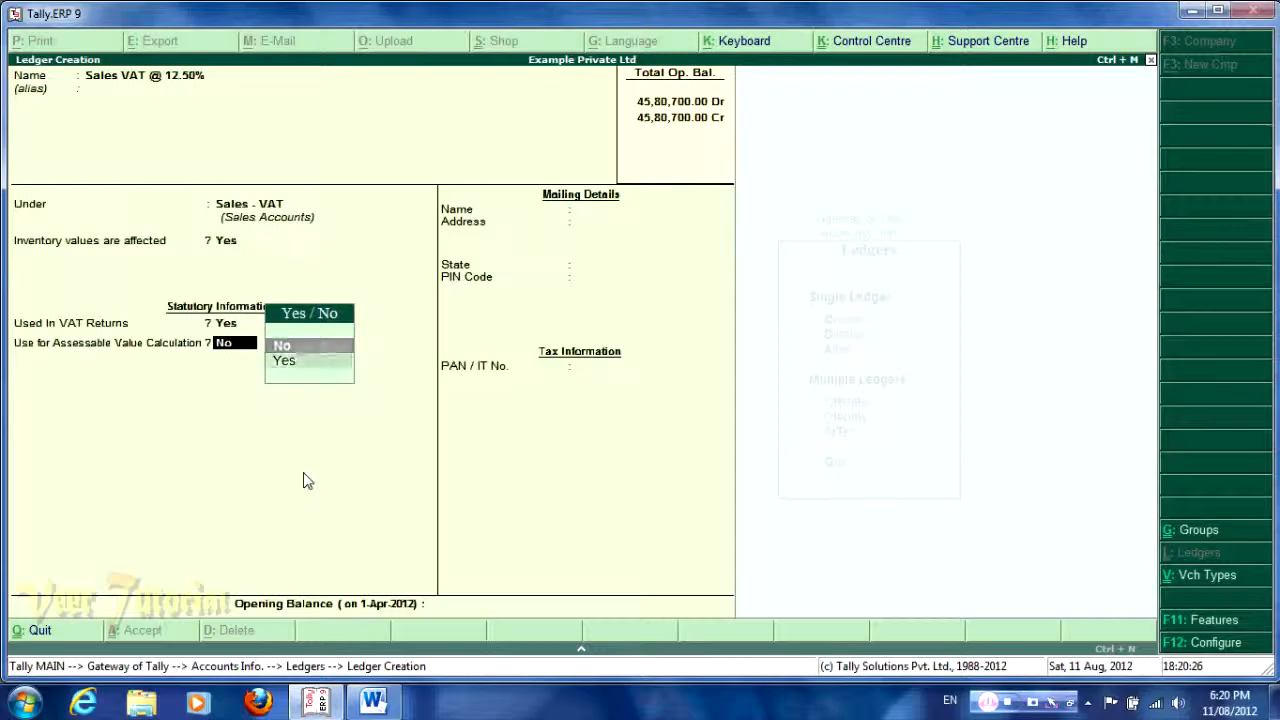
- Enable assessable value calculation, apportioned for VAT and Based on Value, and save the Sales VAT @ 12.50% ledger
{"action": "type", "text": "y"}
{"action": "key", "text": "Return"}
{"action": "key", "text": "Down"}
{"action": "key", "text": "Return"}
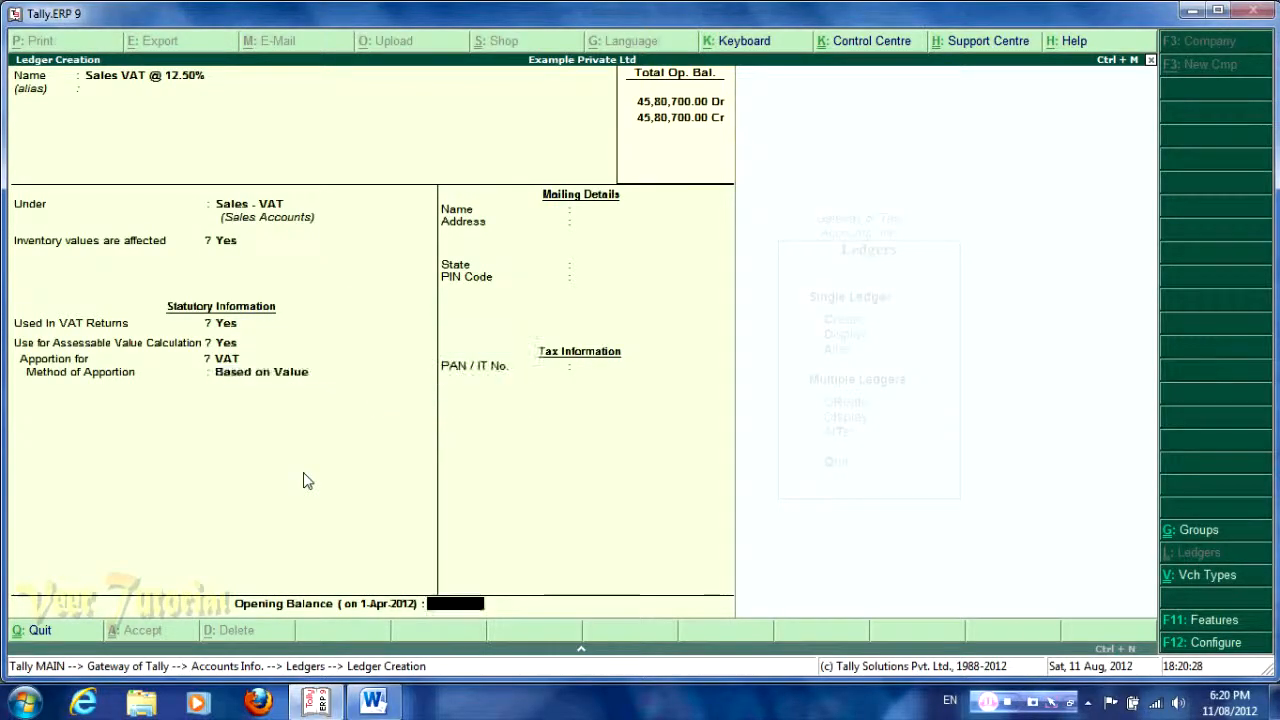
{"action": "key", "text": "ctrl+a"}
{"action": "key", "text": "ctrl+alt+v"}
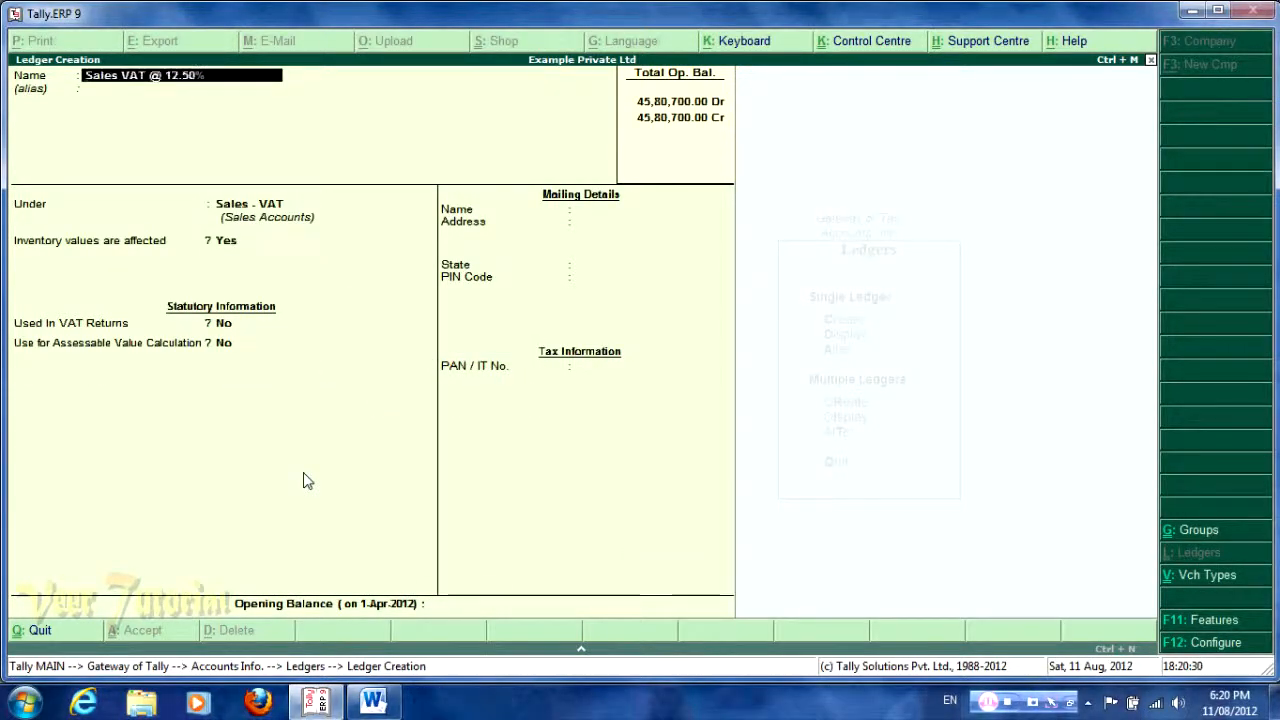
- Name the new ledger Sales VAT @ 5%, keeping it under Sales - VAT with inventory values affected
{"action": "key", "text": "BackSpace"}
{"action": "key", "text": "BackSpace"}
{"action": "key", "text": "BackSpace"}
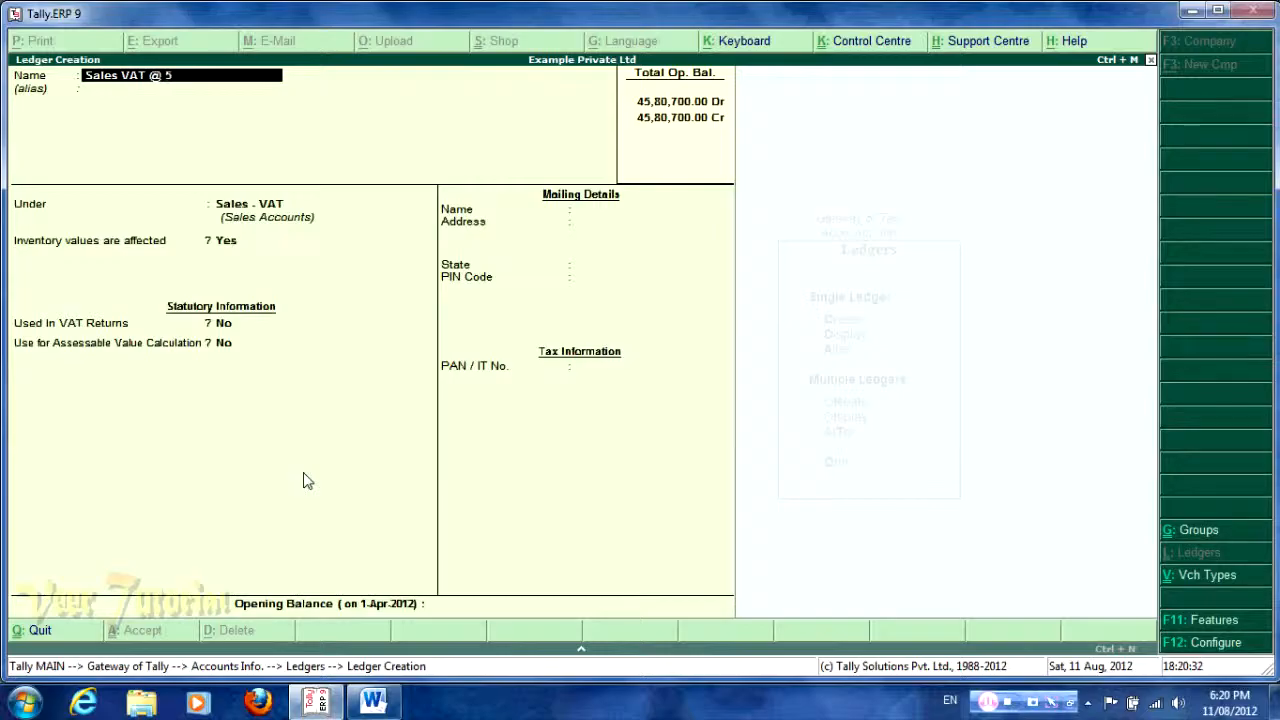
{"action": "key", "text": "Return"}
{"action": "key", "text": "Return"}
{"action": "key", "text": "Return"}
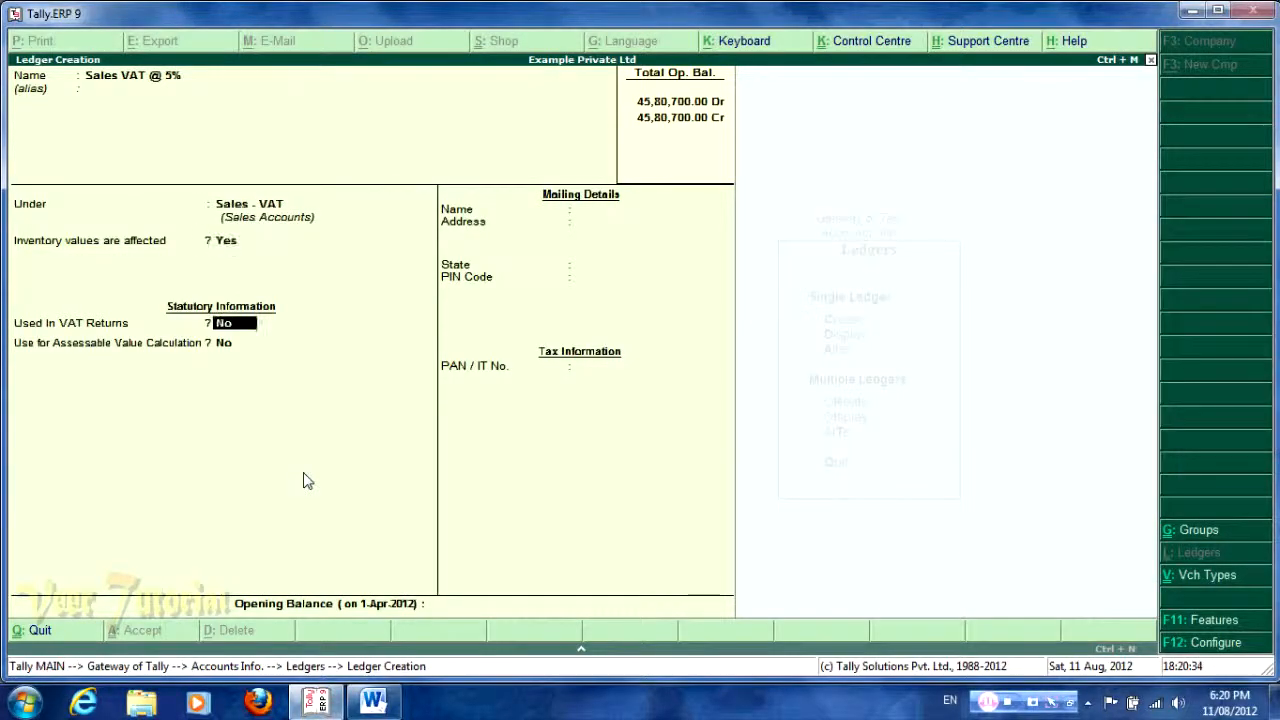
- Mark the Sales VAT @ 5% ledger as used in VAT returns and assign it the 5% sales VAT/Tax class
{"action": "key", "text": "y"}
{"action": "key", "text": "Down"}
{"action": "key", "text": "Down"}
{"action": "key", "text": "Down"}
{"action": "key", "text": "Down"}
{"action": "key", "text": "Down"}
{"action": "key", "text": "Down"}
{"action": "key", "text": "Down"}
{"action": "key", "text": "Down"}
{"action": "key", "text": "Down"}
{"action": "key", "text": "Down"}
{"action": "key", "text": "Down"}
{"action": "key", "text": "Down"}
{"action": "key", "text": "Down"}
{"action": "key", "text": "Down"}
{"action": "key", "text": "Down"}
{"action": "key", "text": "Down"}
{"action": "key", "text": "Down"}
{"action": "key", "text": "Down"}
{"action": "key", "text": "Down"}
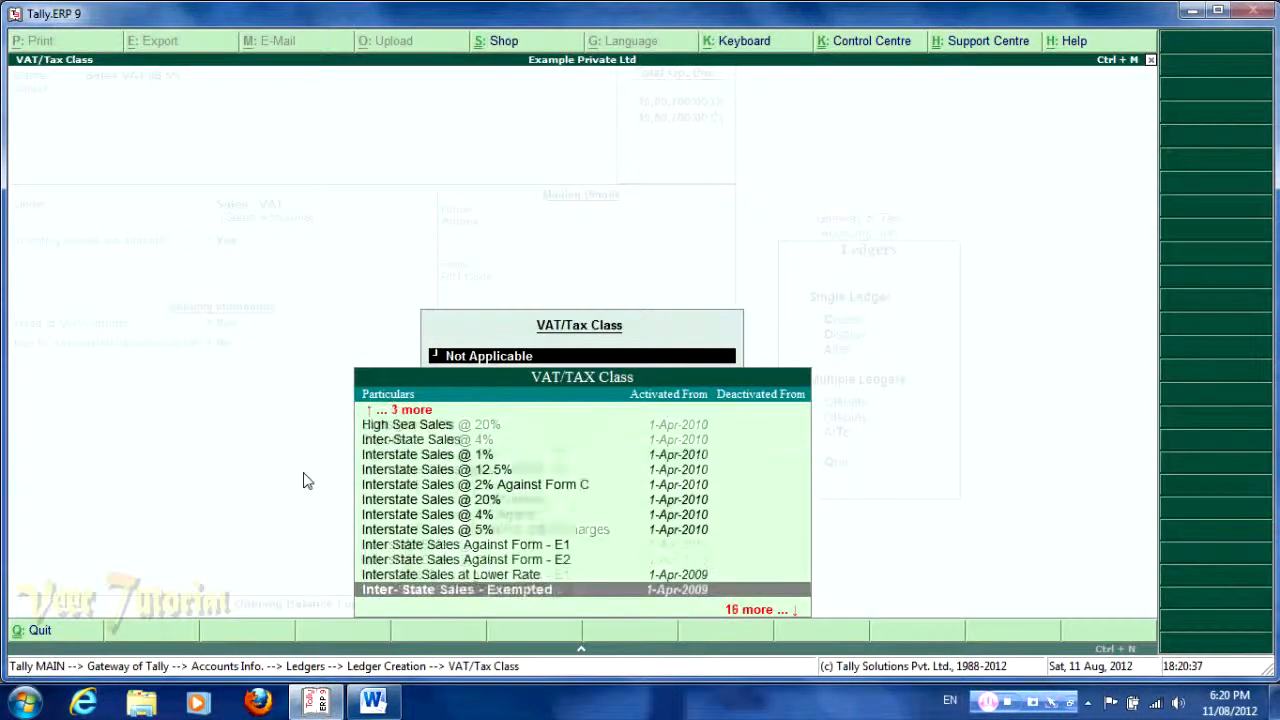
{"action": "key", "text": "Down"}
{"action": "key", "text": "Return"}
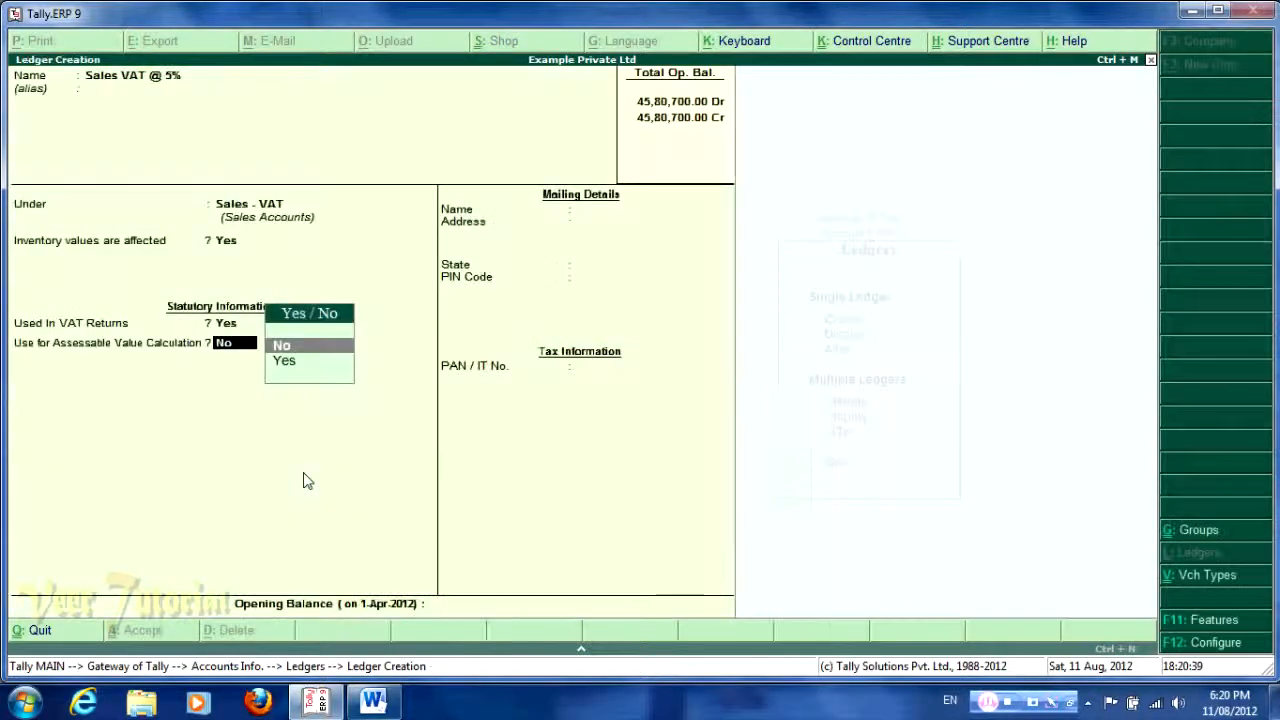
- Enable assessable value calculation, apportioned for VAT and Based on Value, and save the Sales VAT @ 5% ledger
{"action": "key", "text": "Return"}
{"action": "key", "text": "Return"}
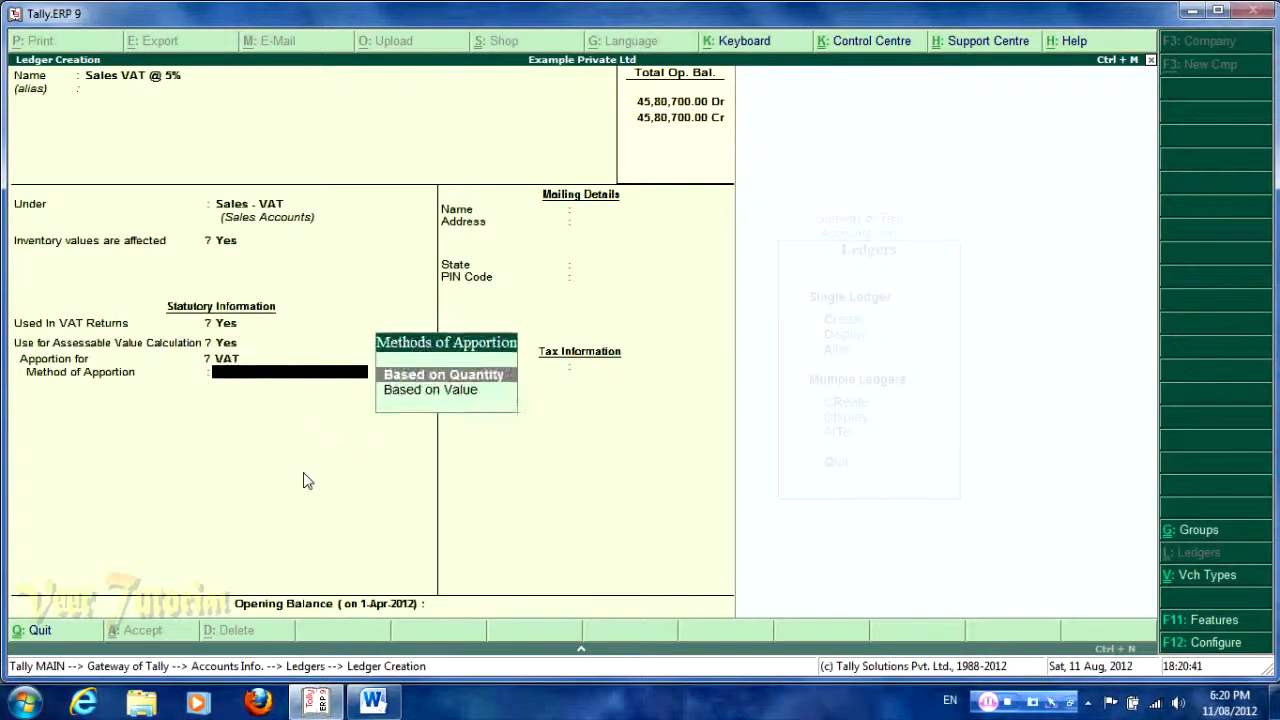
{"action": "key", "text": "Return"}
{"action": "key", "text": "BackSpace"}
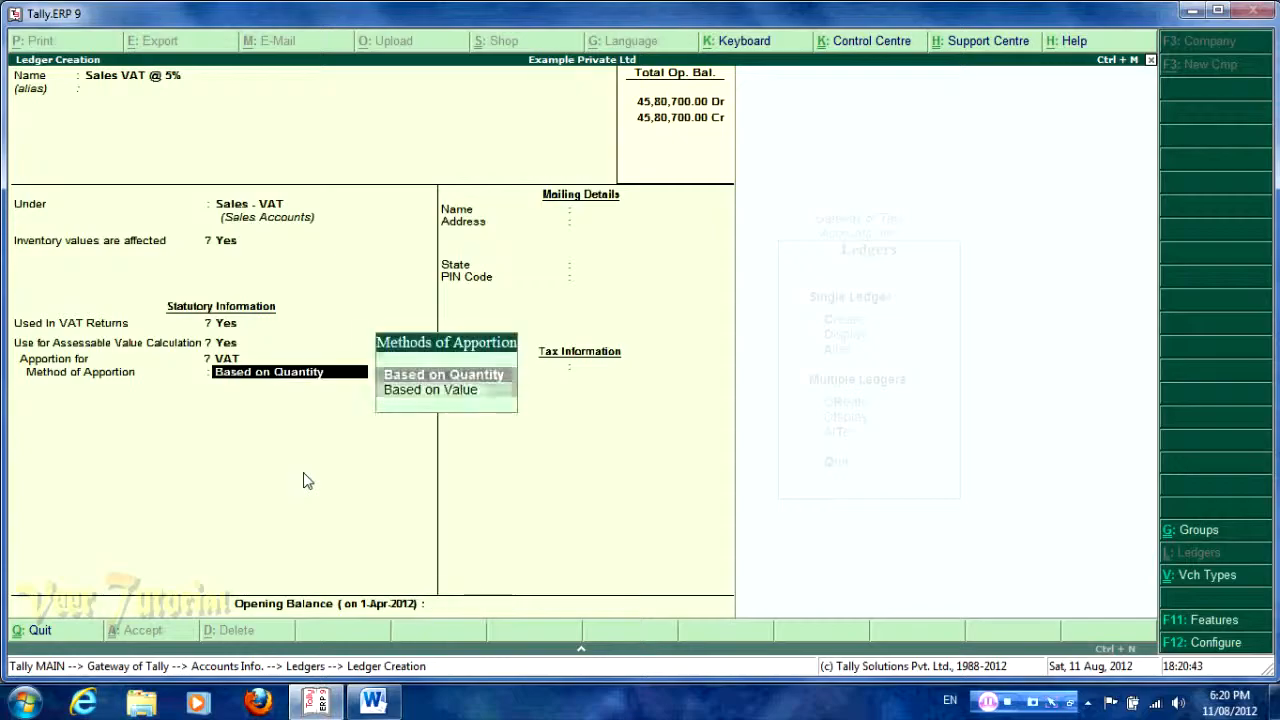
{"action": "key", "text": "Down"}
{"action": "key", "text": "Return"}
{"action": "key", "text": "Return"}
{"action": "key", "text": "Return"}
- Switch to the STOCK CHART document in Word and examine the remaining Sales and Duties & Taxes entries, then return to Tally.ERP 9
{"action": "key", "text": "alt+Tab"}
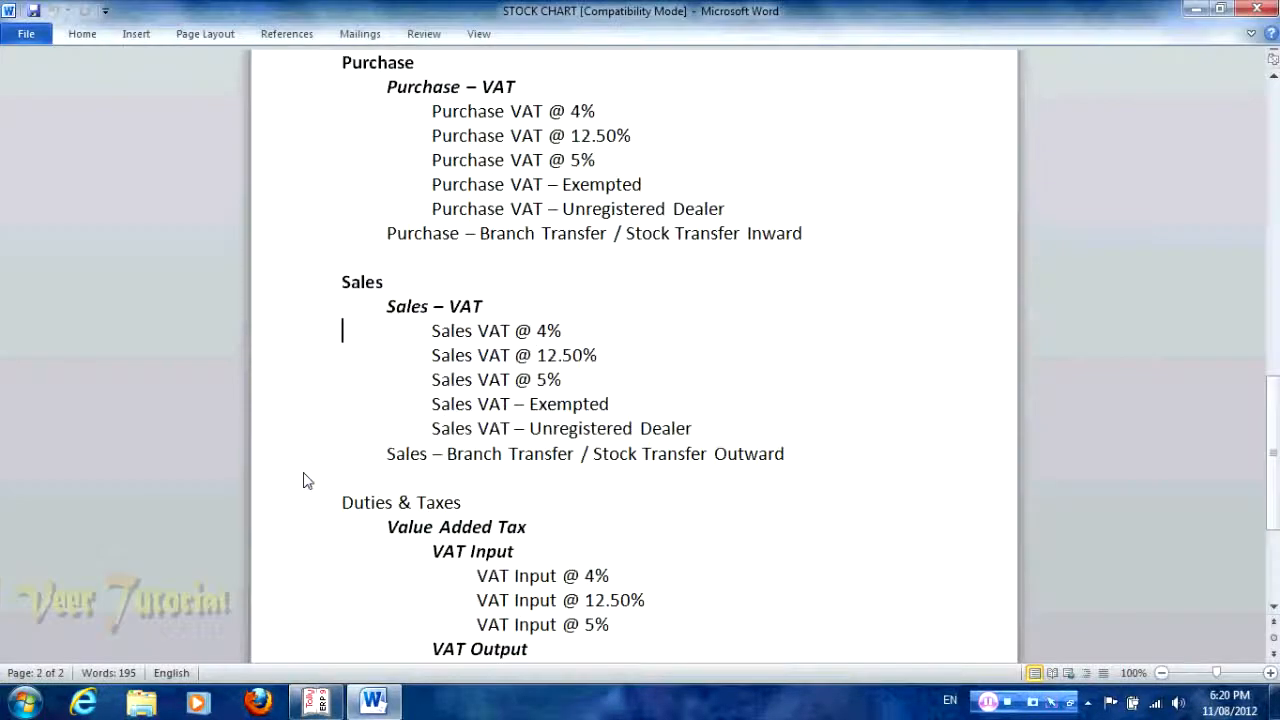
{"action": "key", "text": "Down"}
{"action": "key", "text": "Down"}
{"action": "key", "text": "Down"}
{"action": "key", "text": "Down"}
{"action": "key", "text": "Down"}
{"action": "key", "text": "Down"}
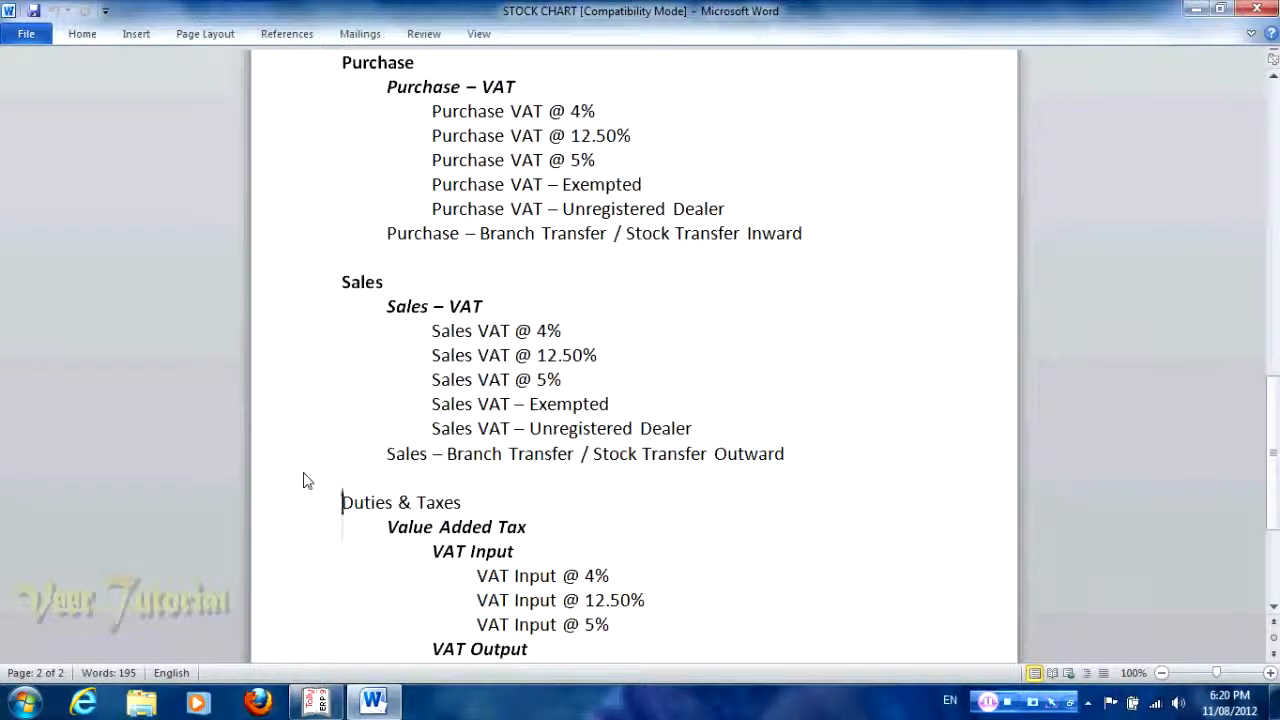
{"action": "key", "text": "Down"}
{"action": "key", "text": "Down"}
{"action": "key", "text": "Down"}
{"action": "key", "text": "Down"}
{"action": "key", "text": "Down"}
{"action": "key", "text": "Down"}
{"action": "key", "text": "Down"}
{"action": "key", "text": "Down"}
{"action": "key", "text": "Down"}
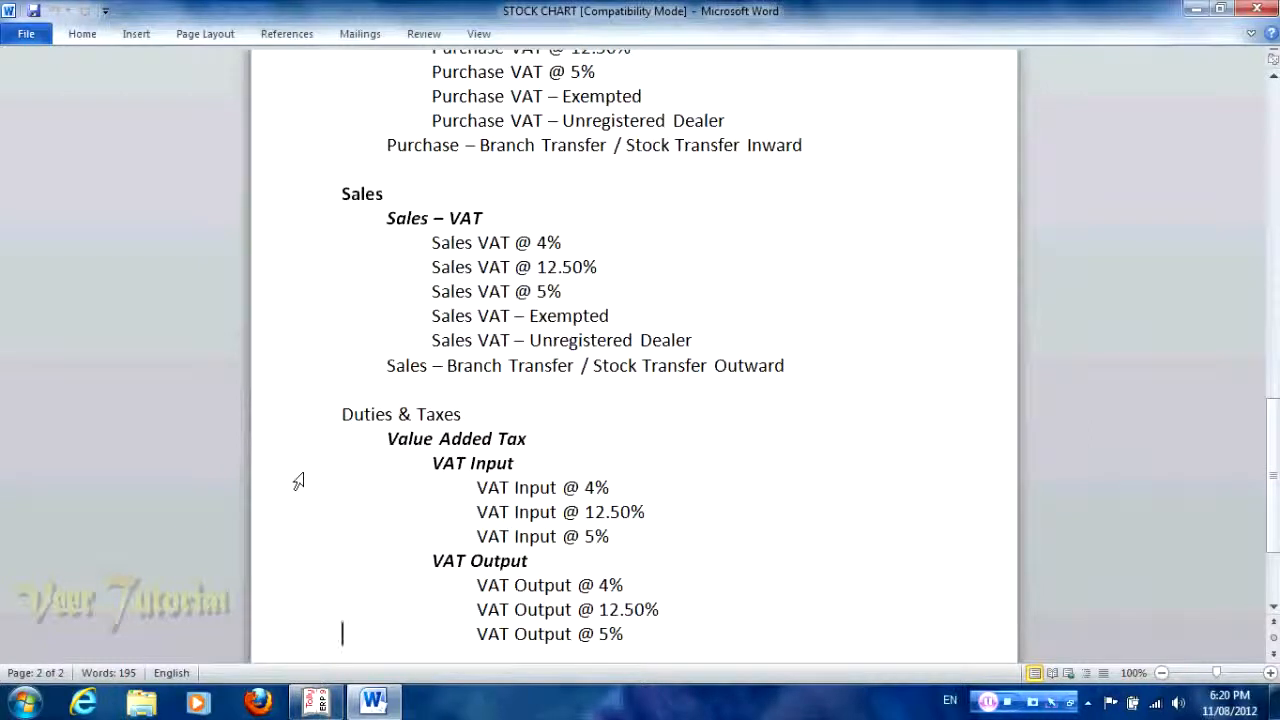
{"action": "key", "text": "Down"}
{"action": "key", "text": "Down"}
{"action": "key", "text": "Down"}
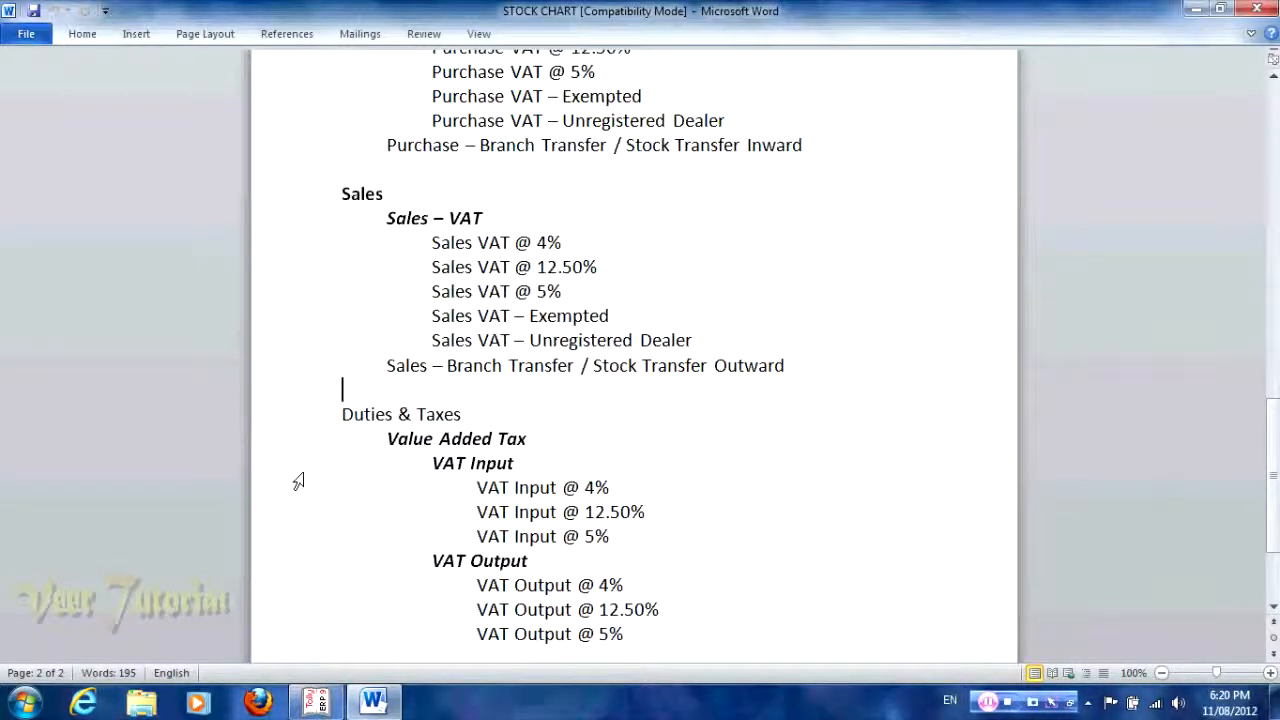
{"action": "key", "text": "Up"}
{"action": "key", "text": "Up"}
{"action": "key", "text": "alt+Tab"}
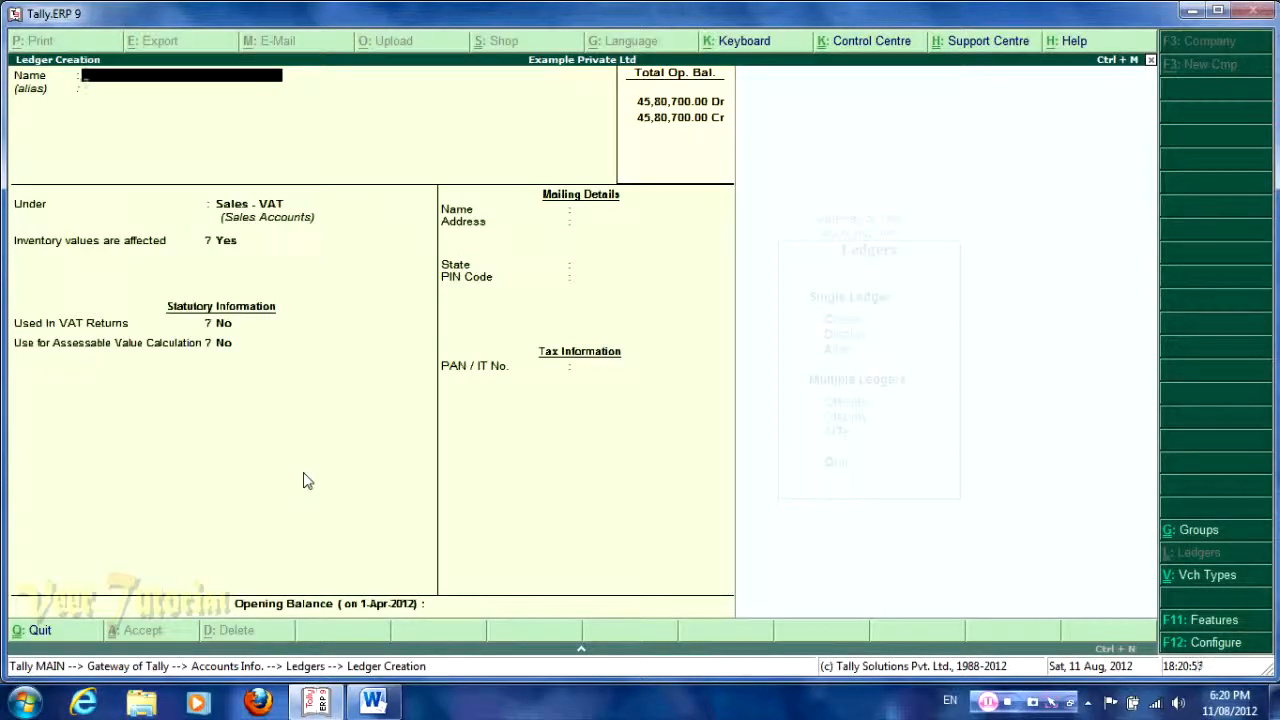
- Name the new ledger Sales - Branch Transfer Outward and keep it under Sales - VAT with inventory values affected
{"action": "type", "text": "es - Branch"}
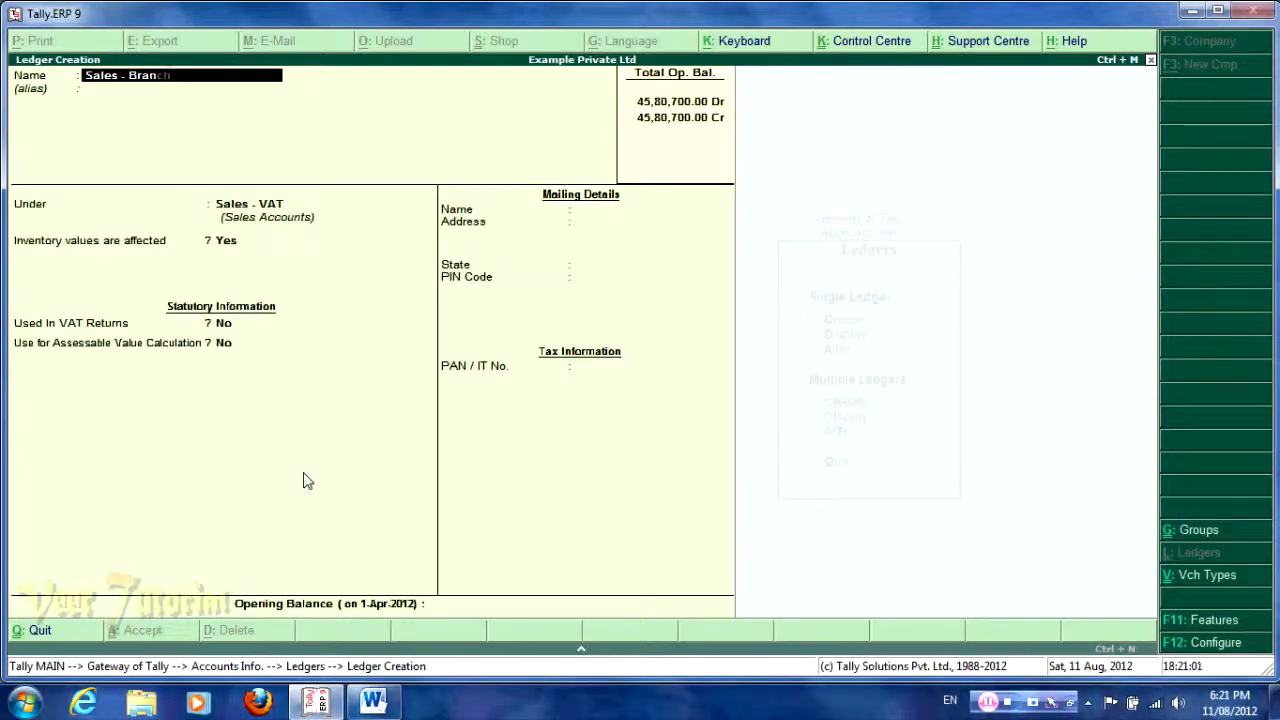
{"action": "type", "text": " Transfe"}
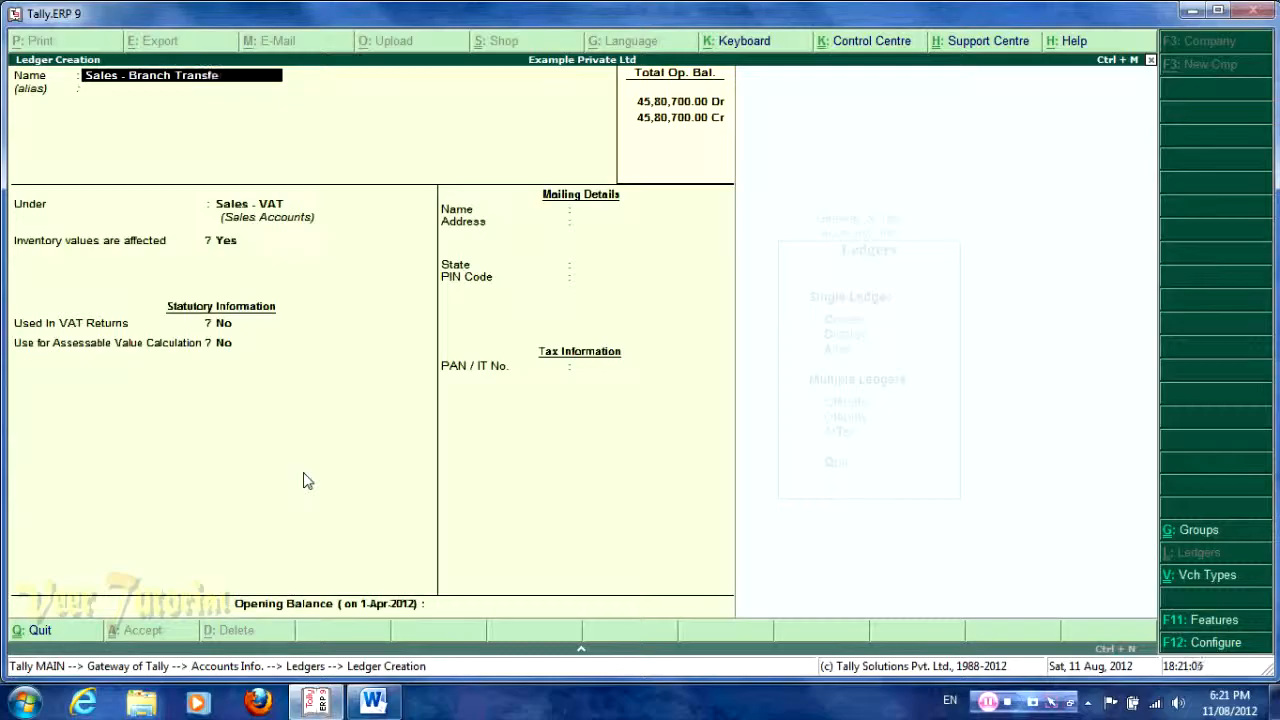
{"action": "type", "text": "r Outward"}
{"action": "key", "text": "Return"}
{"action": "key", "text": "Return"}
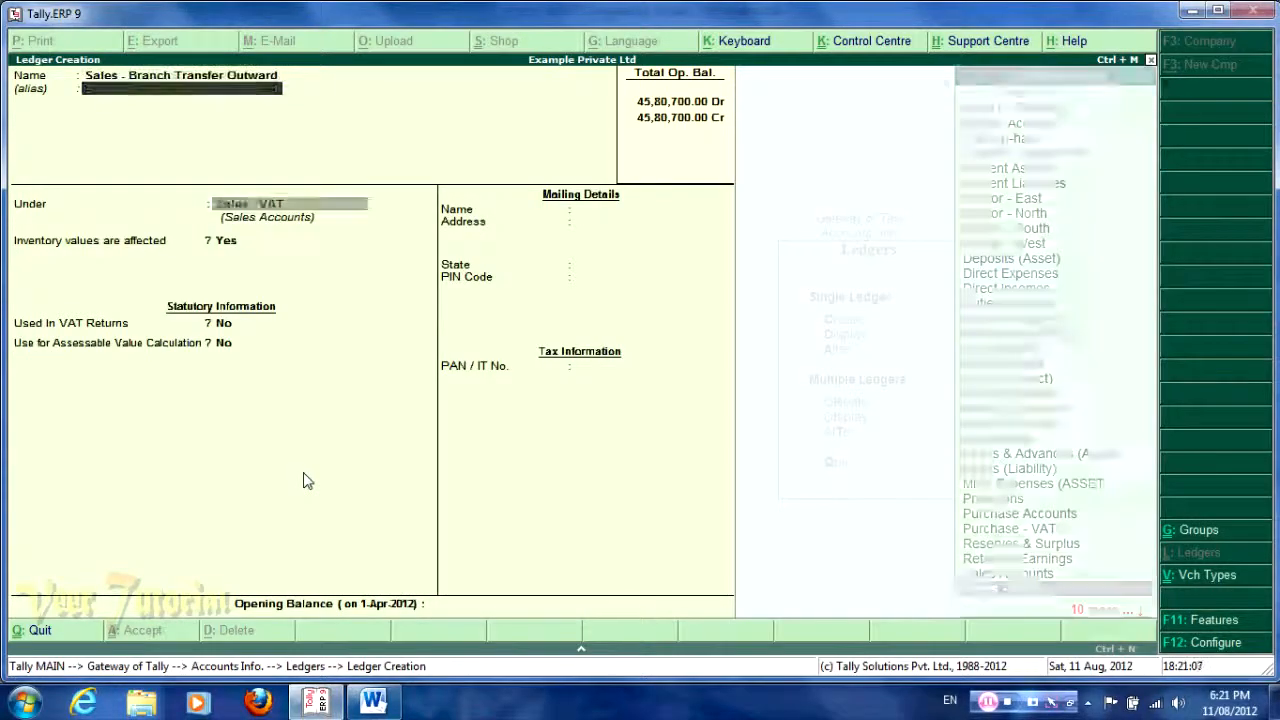
{"action": "key", "text": "alt+Tab"}
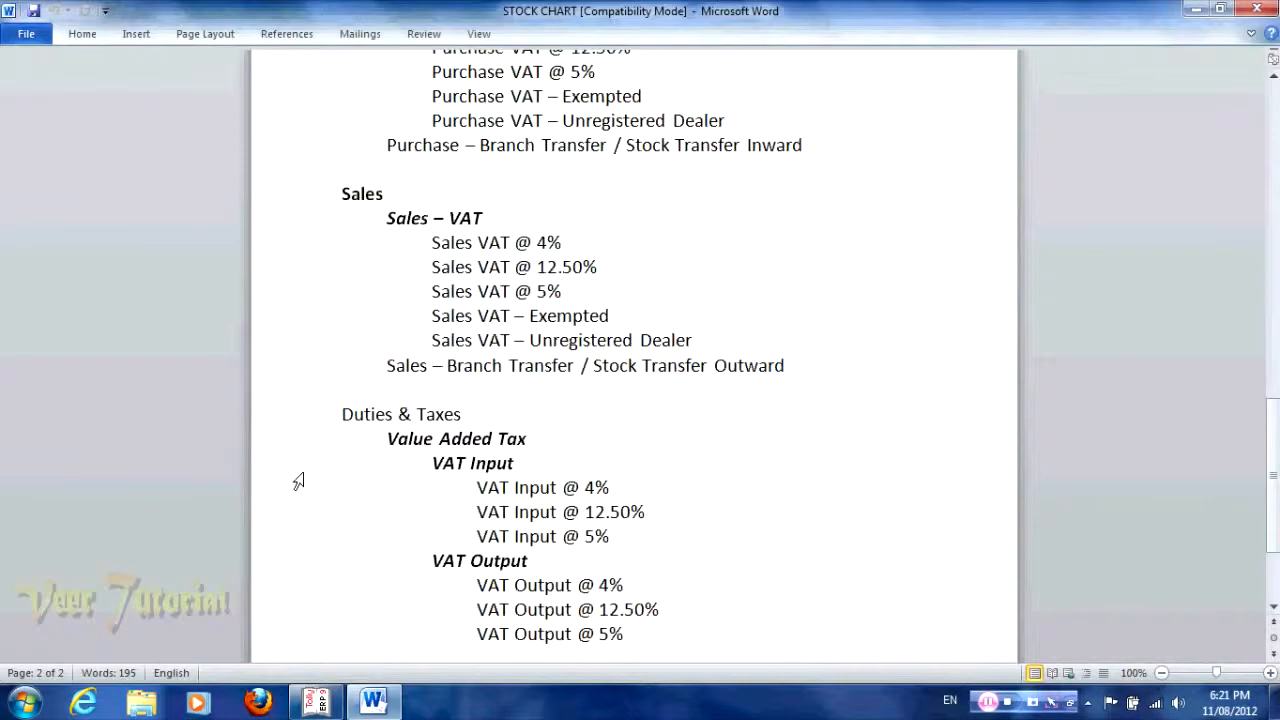
{"action": "key", "text": "alt+Tab"}
{"action": "key", "text": "Return"}
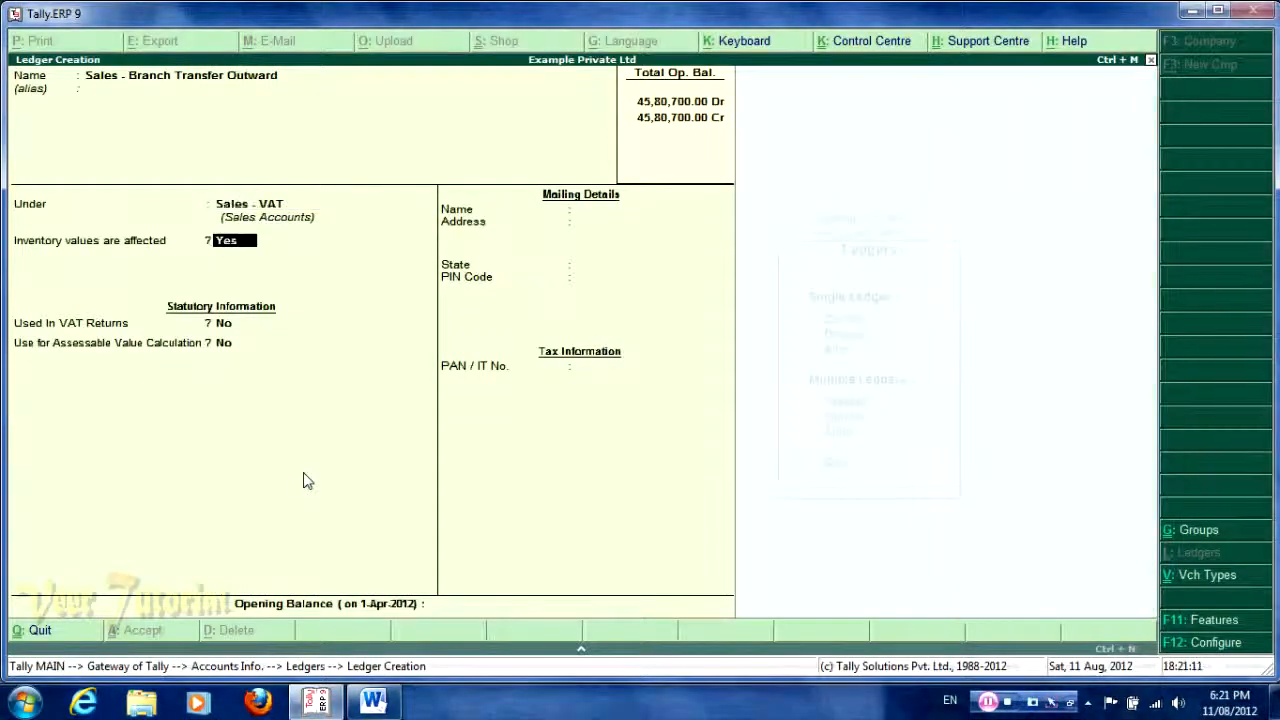
{"action": "key", "text": "Return"}
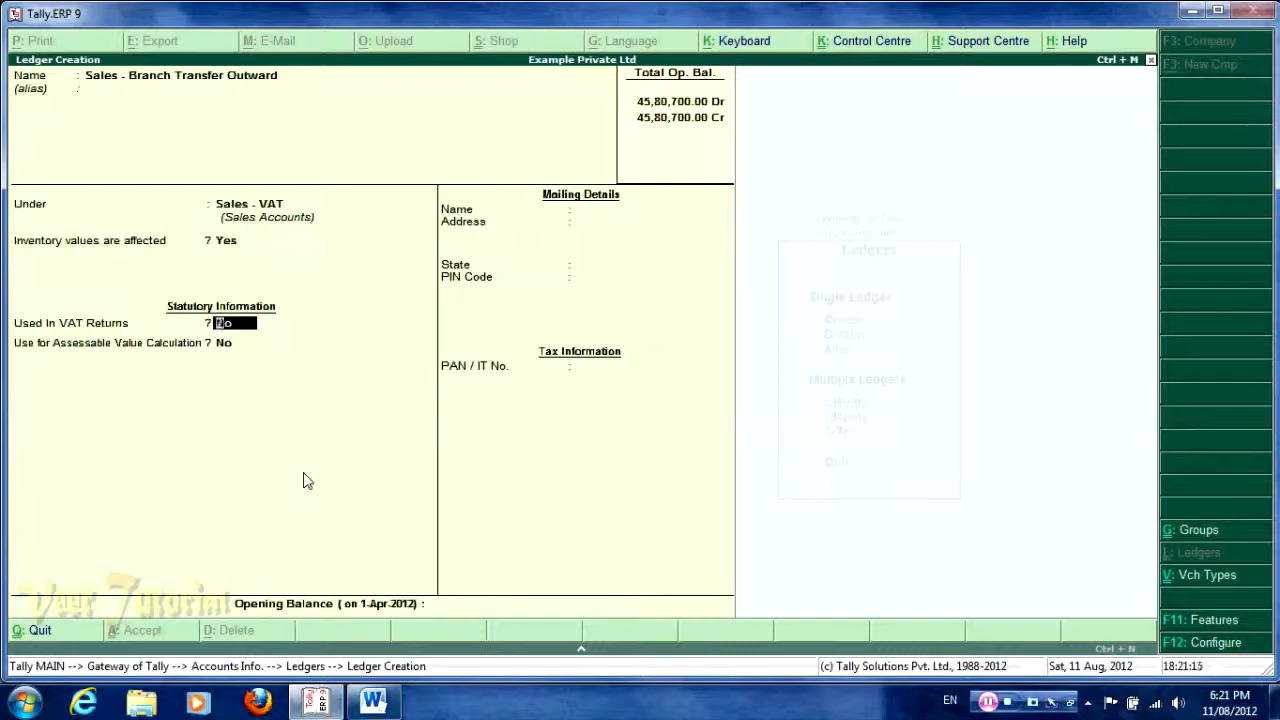
- Mark the Sales - Branch Transfer Outward ledger as used in VAT returns with the VAT/Tax class Consignment/Branch Transfer Outward
{"action": "key", "text": "y"}
{"action": "key", "text": "Down"}
{"action": "key", "text": "Down"}
{"action": "key", "text": "Down"}
{"action": "key", "text": "Down"}
{"action": "key", "text": "Down"}
{"action": "key", "text": "Up"}
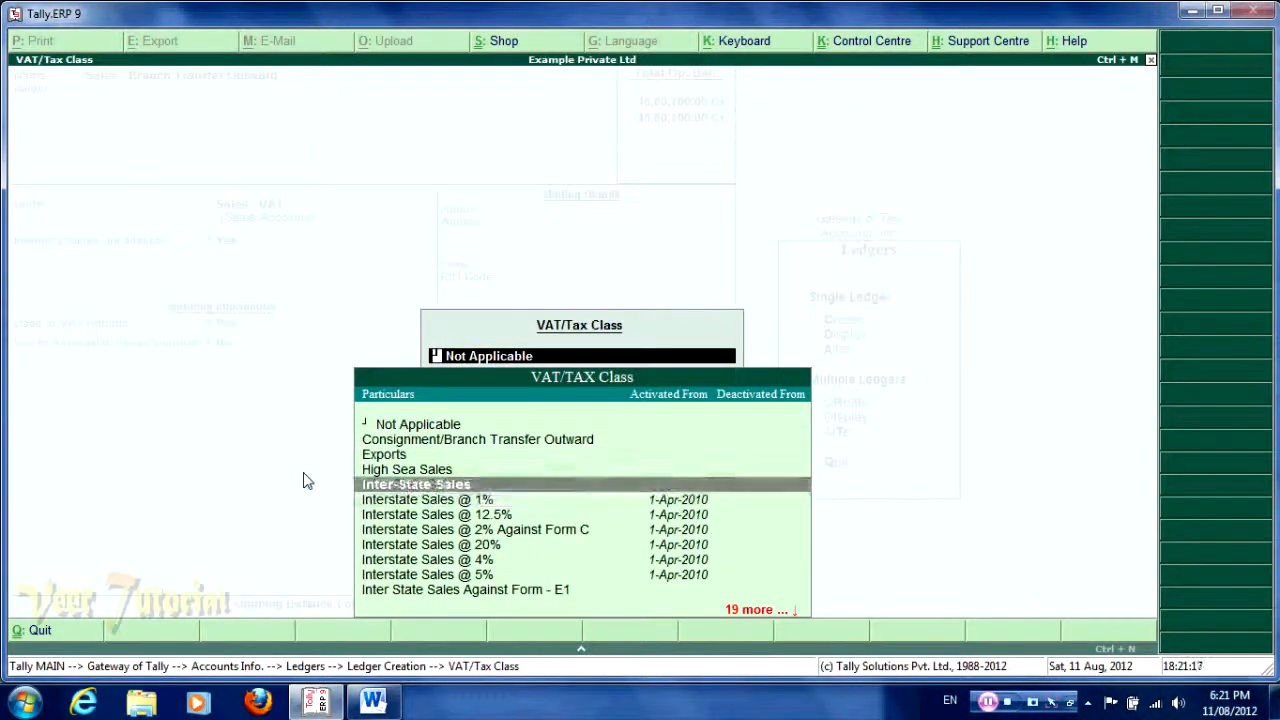
{"action": "key", "text": "Up"}
{"action": "key", "text": "Up"}
{"action": "key", "text": "Up"}
{"action": "key", "text": "Return"}
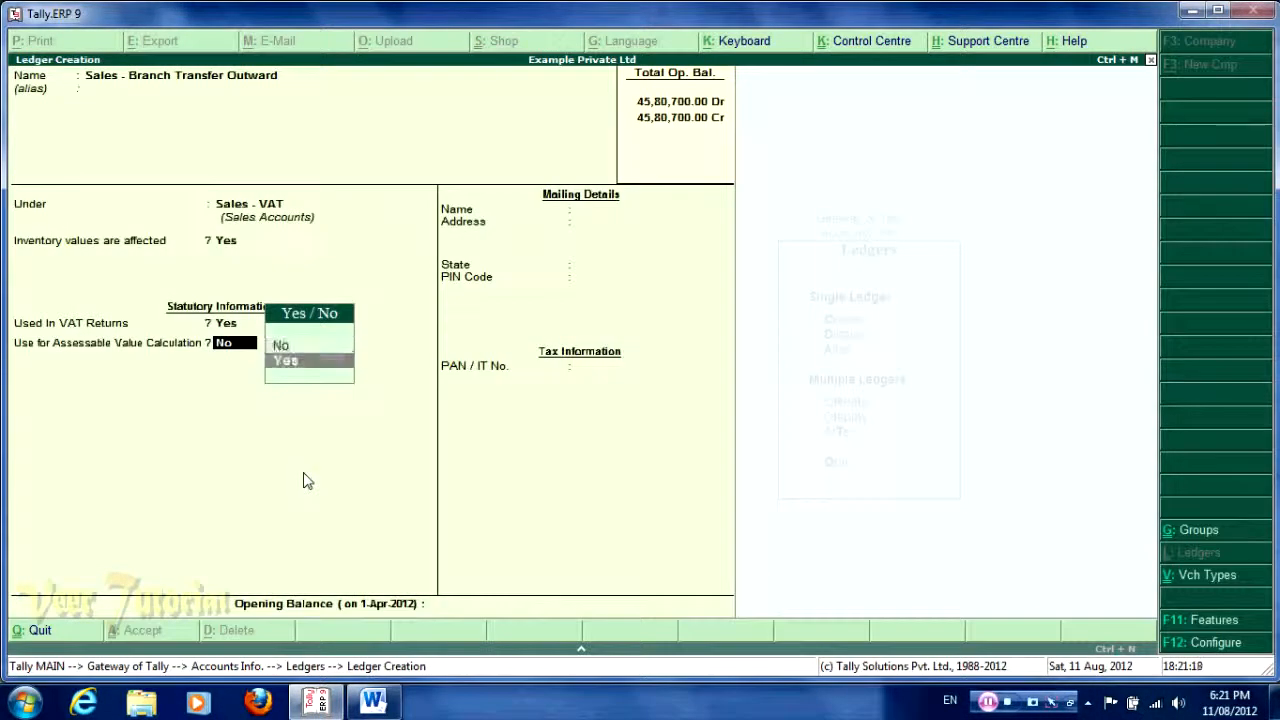
- Enable assessable value calculation, apportioned for VAT and Based on Value, and save the Sales - Branch Transfer Outward ledger
{"action": "key", "text": "y"}
{"action": "key", "text": "Return"}
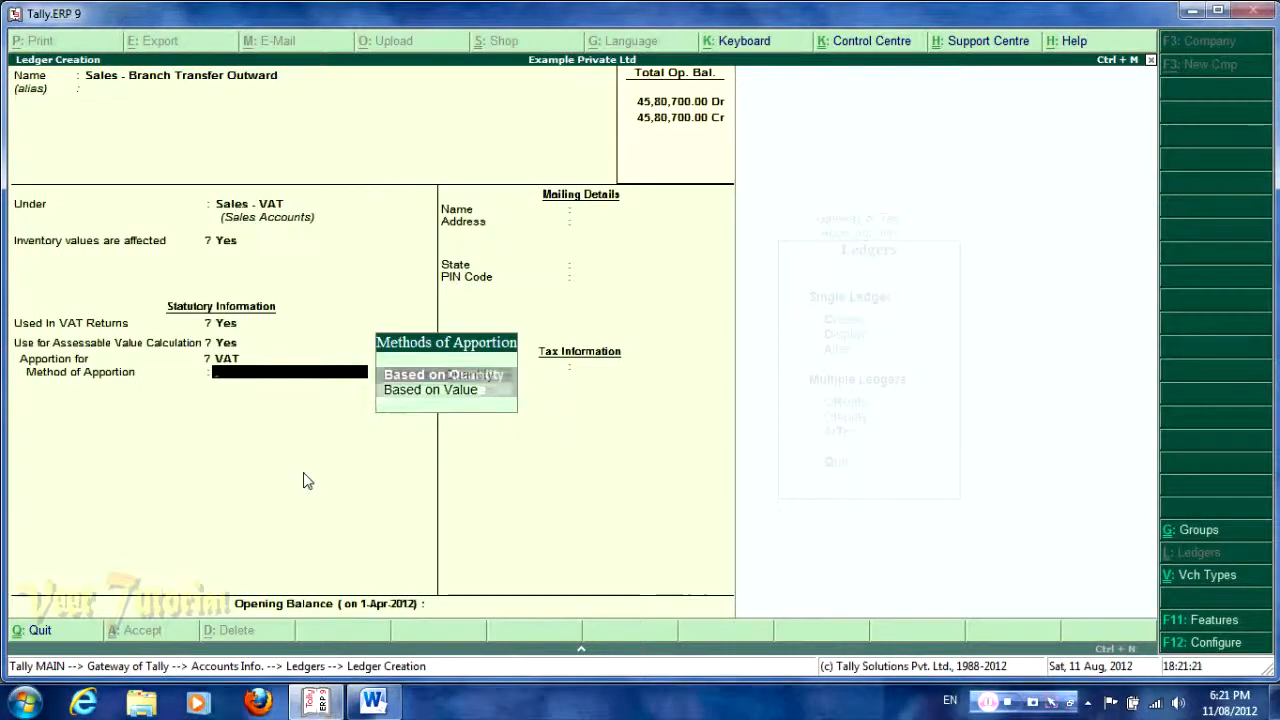
{"action": "key", "text": "Down"}
{"action": "key", "text": "Up"}
{"action": "key", "text": "Return"}
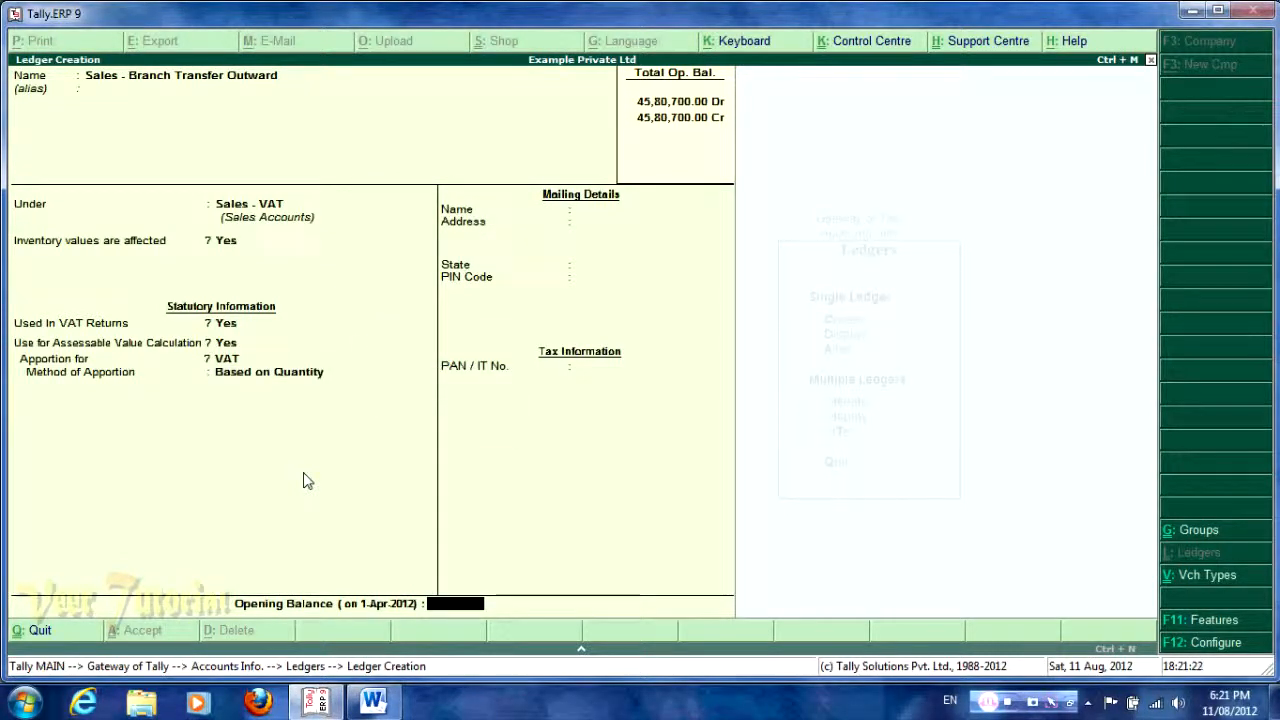
{"action": "key", "text": "BackSpace"}
{"action": "key", "text": "Down"}
{"action": "key", "text": "Return"}
{"action": "key", "text": "Return"}
{"action": "key", "text": "y"}
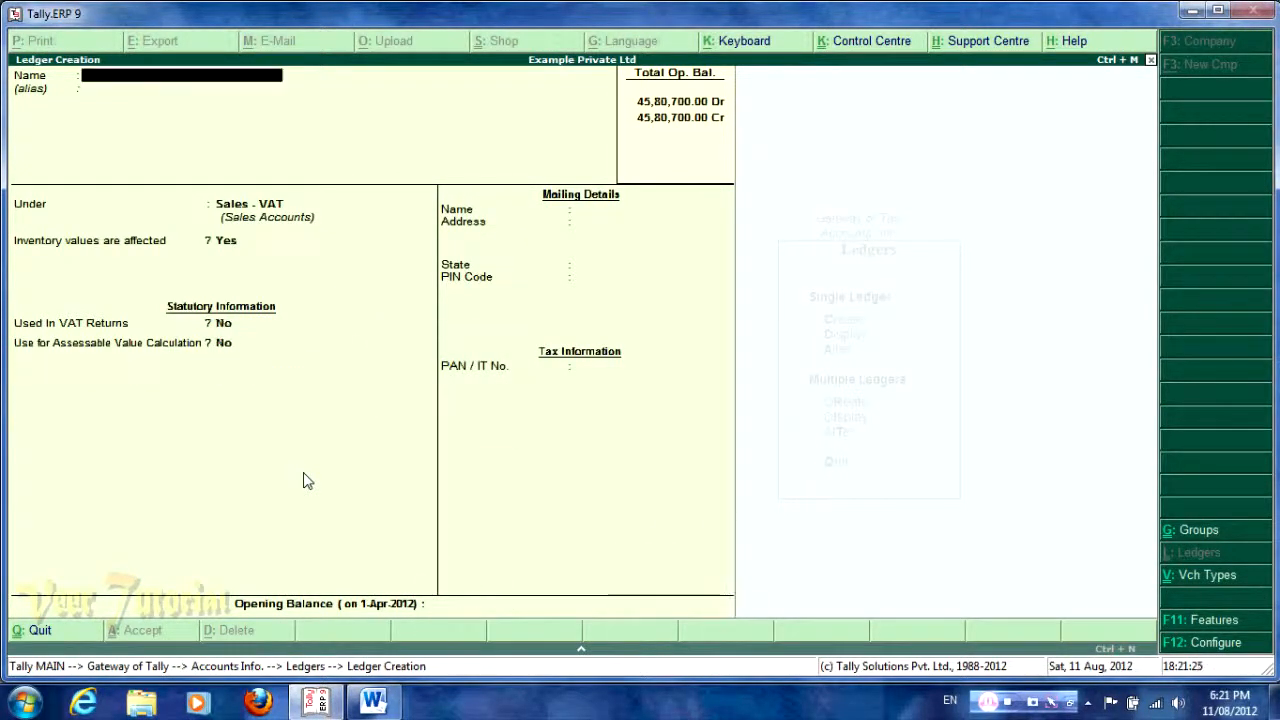
- Switch to the STOCK CHART document in Word, examine the Duties & Taxes entries for VAT Input, and return to Tally.ERP 9
{"action": "key", "text": "alt+Tab"}
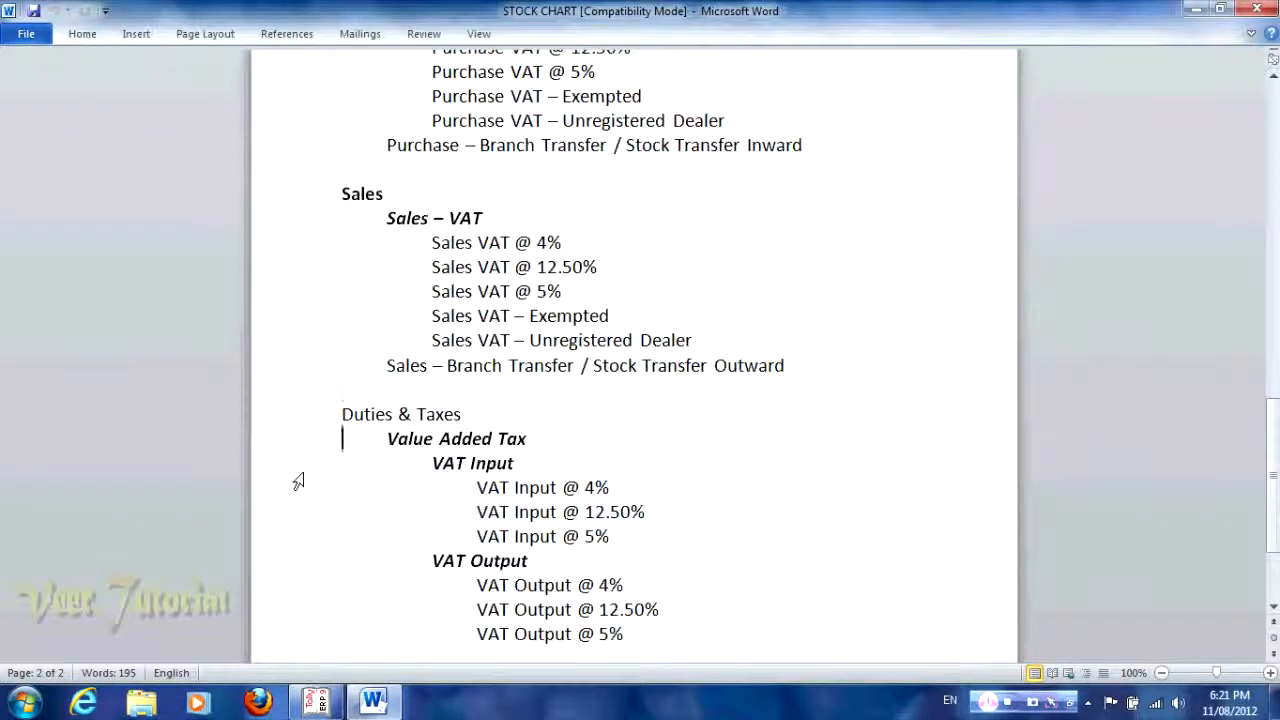
{"action": "key", "text": "Down"}
{"action": "key", "text": "Down"}
{"action": "key", "text": "Up"}
{"action": "key", "text": "Up"}
{"action": "key", "text": "Up"}
{"action": "key", "text": "Up"}
{"action": "key", "text": "Up"}
{"action": "key", "text": "Up"}
{"action": "key", "text": "Up"}
{"action": "key", "text": "alt+Tab"}
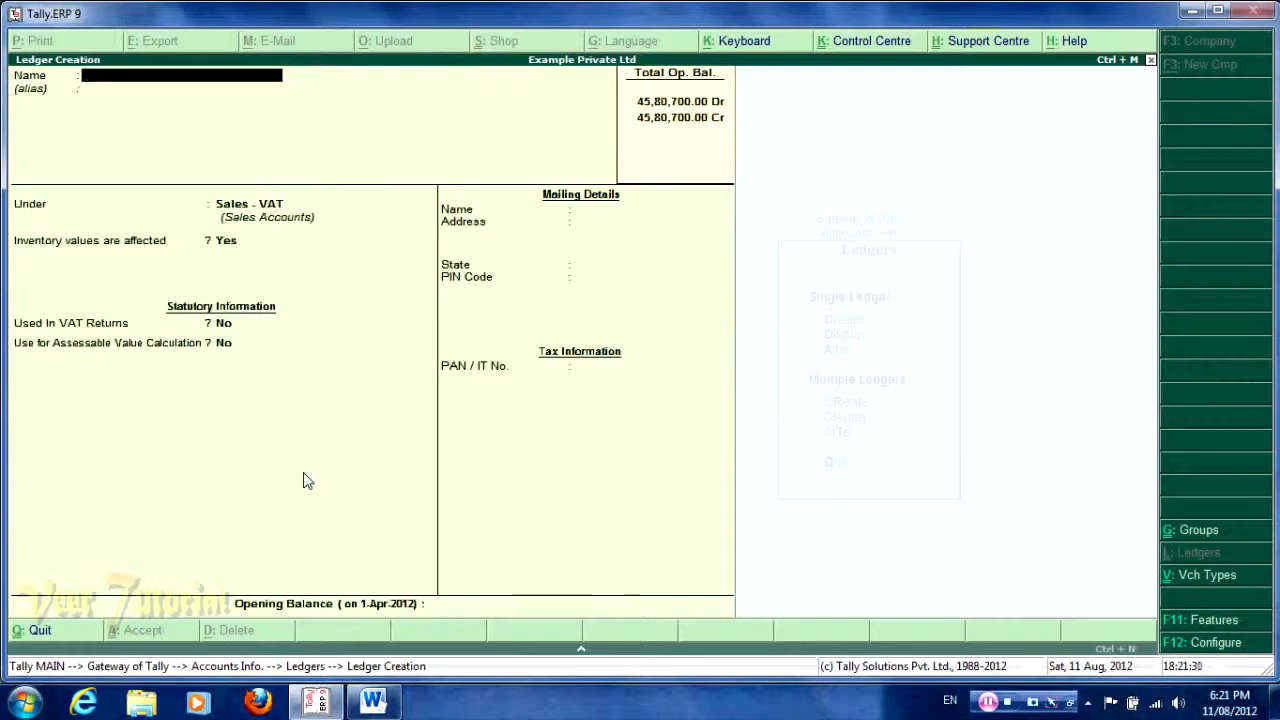
- Name the new ledger VAT Input @ 4% and place it under the VAT Input group
{"action": "type", "text": "VAT in"}
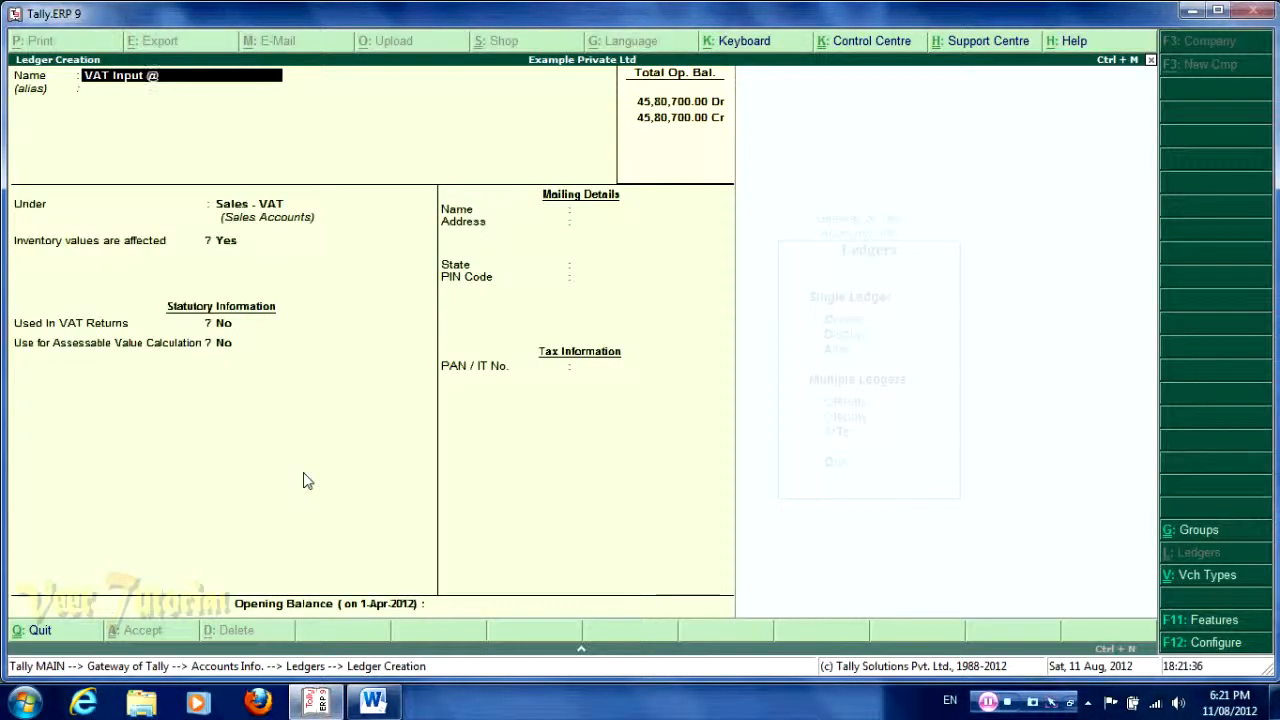
{"action": "type", "text": "4%"}
{"action": "key", "text": "Return"}
{"action": "type", "text": "Va"}
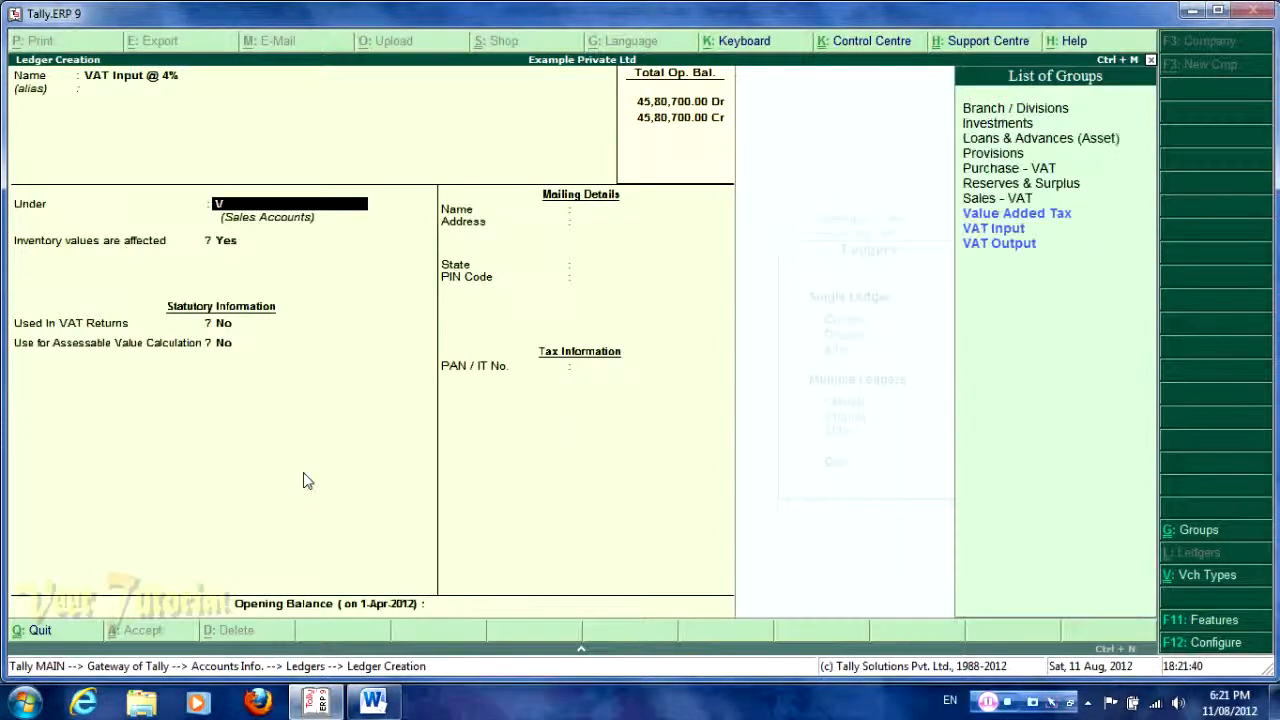
{"action": "key", "text": "Down"}
{"action": "key", "text": "Down"}
{"action": "key", "text": "Up"}
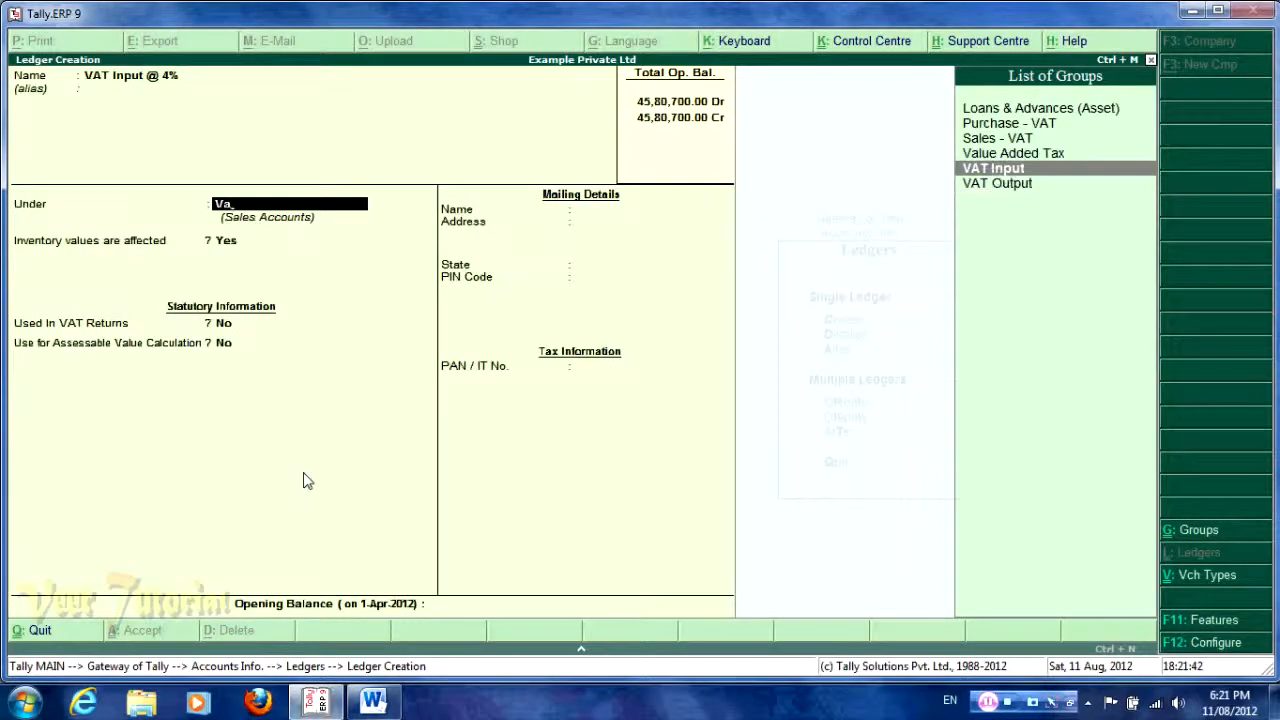
{"action": "key", "text": "Return"}
- Set the VAT Input @ 4% ledger's duty type to VAT, sub type to Input VAT and VAT/Tax class to Input VAT @ 4%
{"action": "key", "text": "Down"}
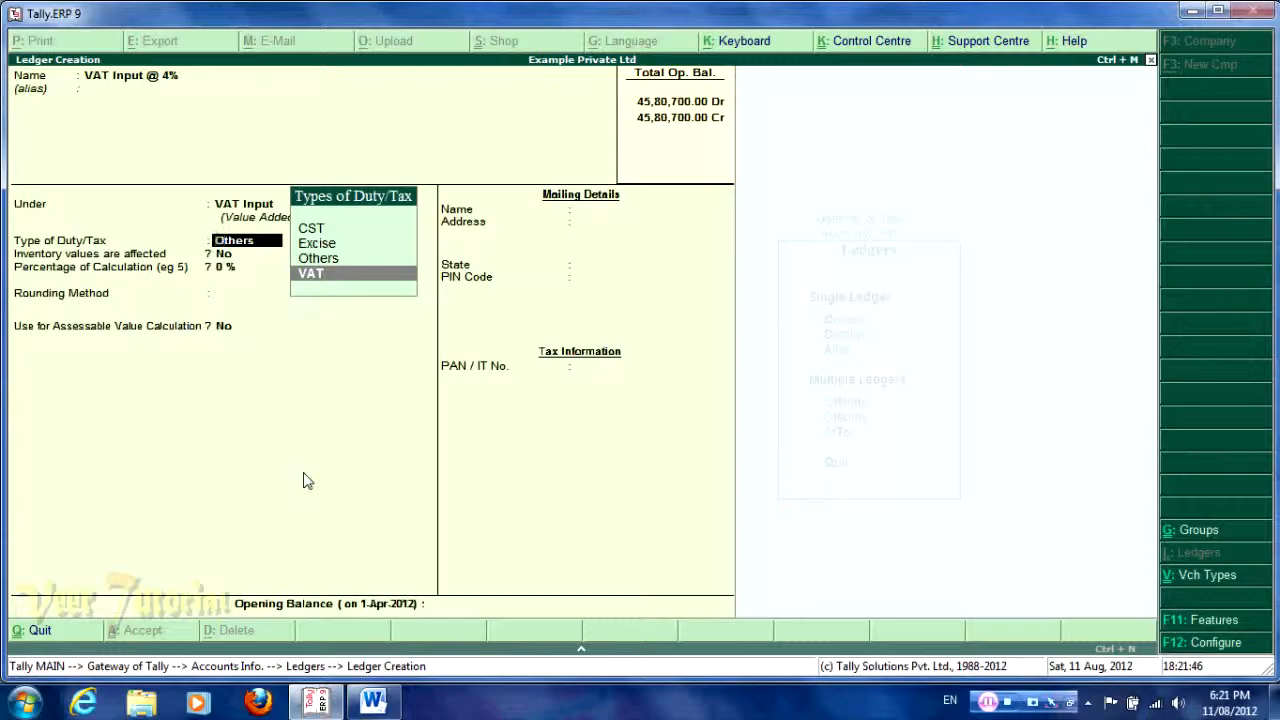
{"action": "key", "text": "Return"}
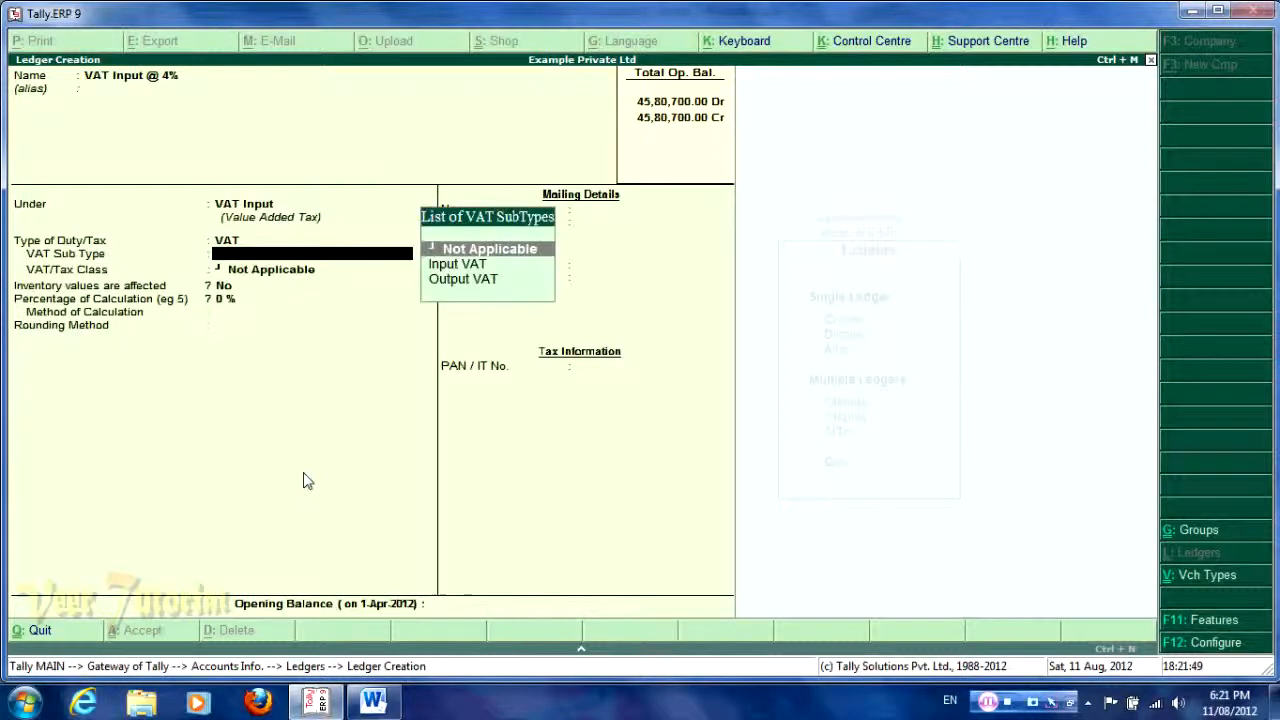
{"action": "key", "text": "Down"}
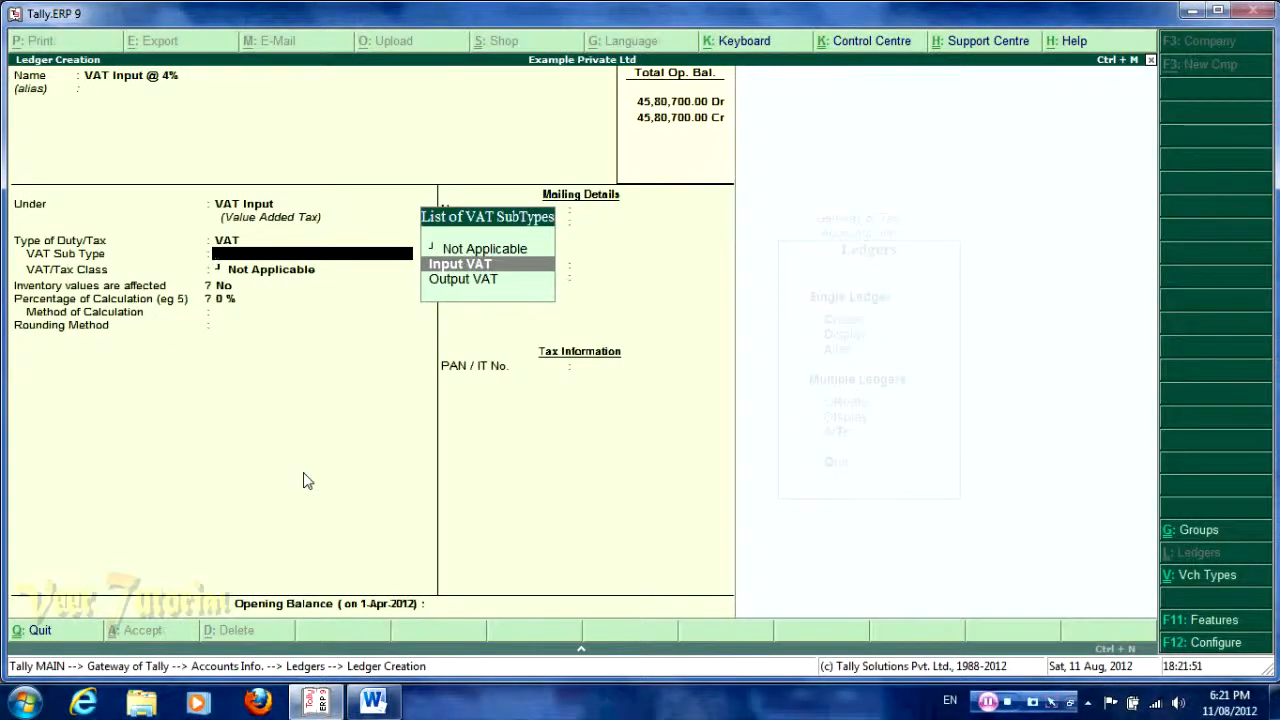
{"action": "key", "text": "Return"}
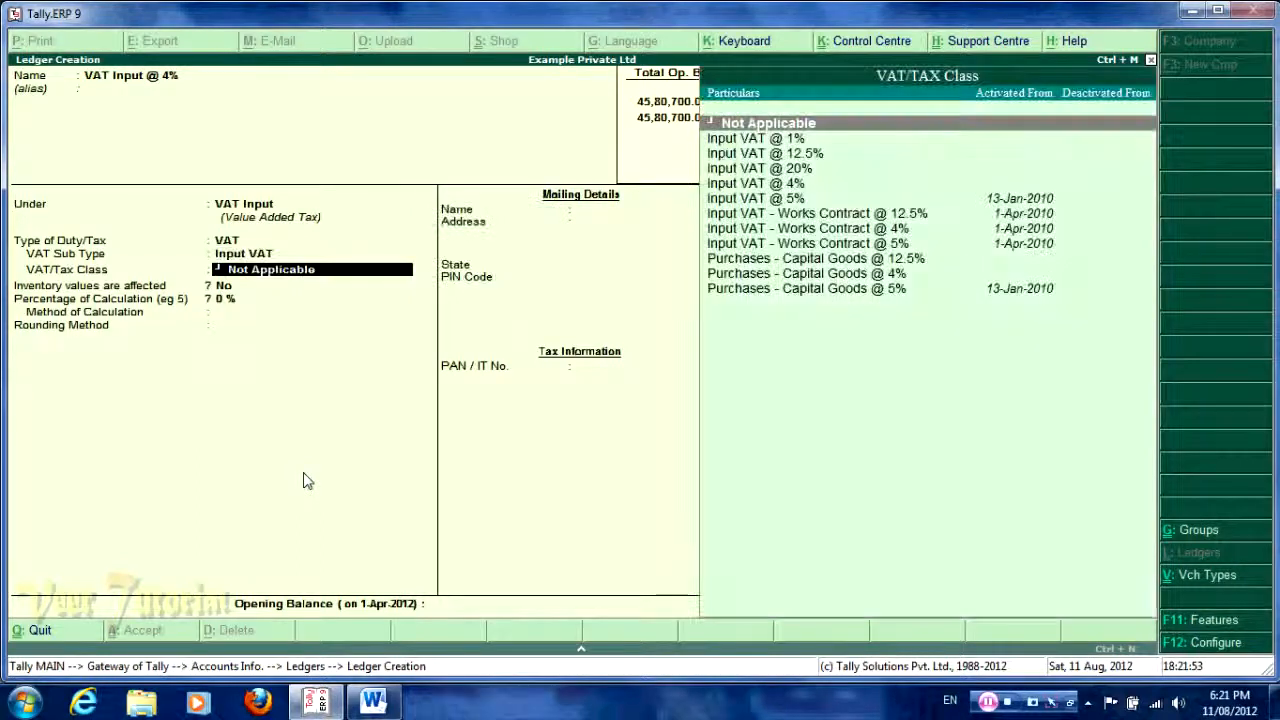
{"action": "key", "text": "Down"}
{"action": "key", "text": "Down"}
{"action": "key", "text": "Down"}
{"action": "key", "text": "Down"}
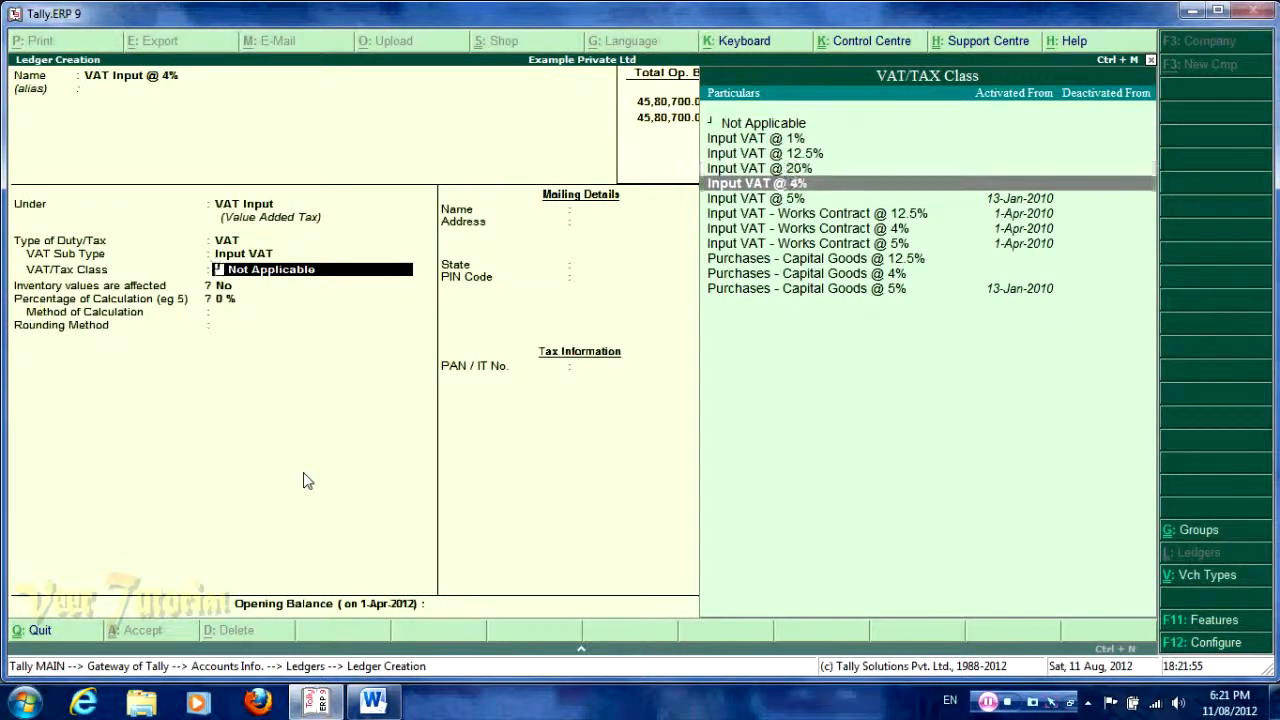
{"action": "key", "text": "Return"}
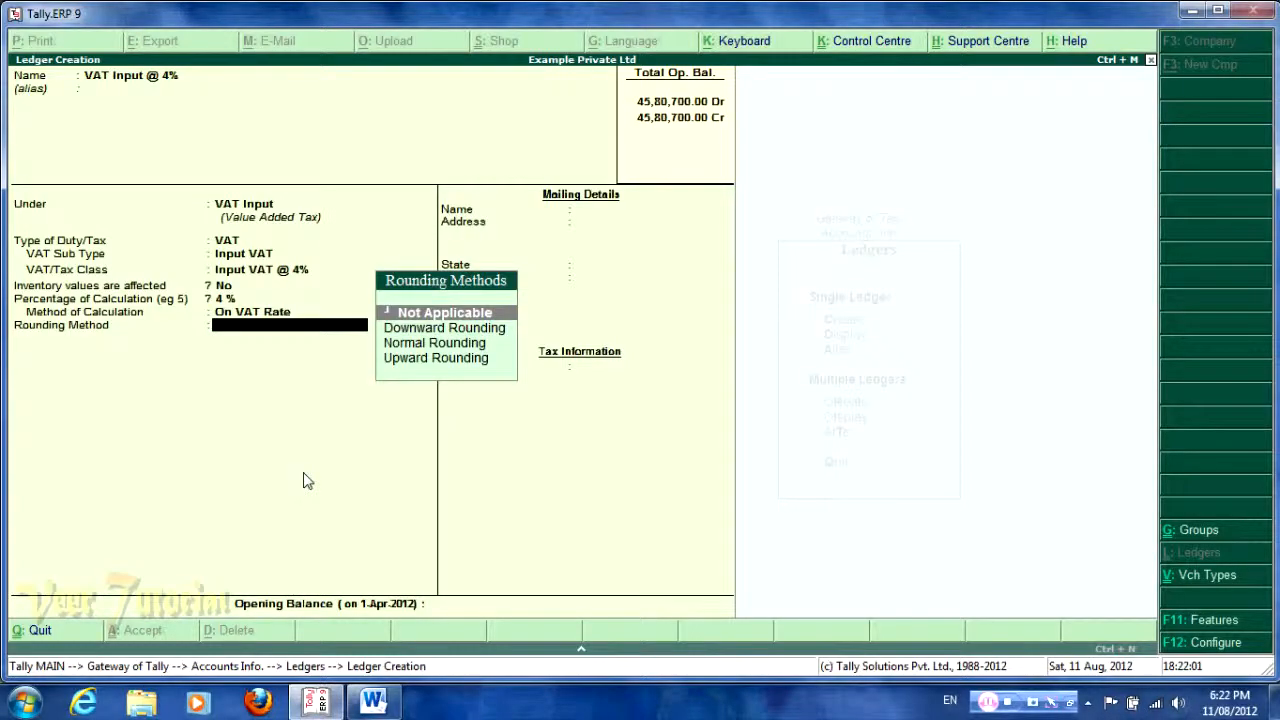
- Apply Normal Rounding with a limit of 1 to the VAT Input @ 4% ledger and save it
{"action": "key", "text": "Down"}
{"action": "key", "text": "Down"}
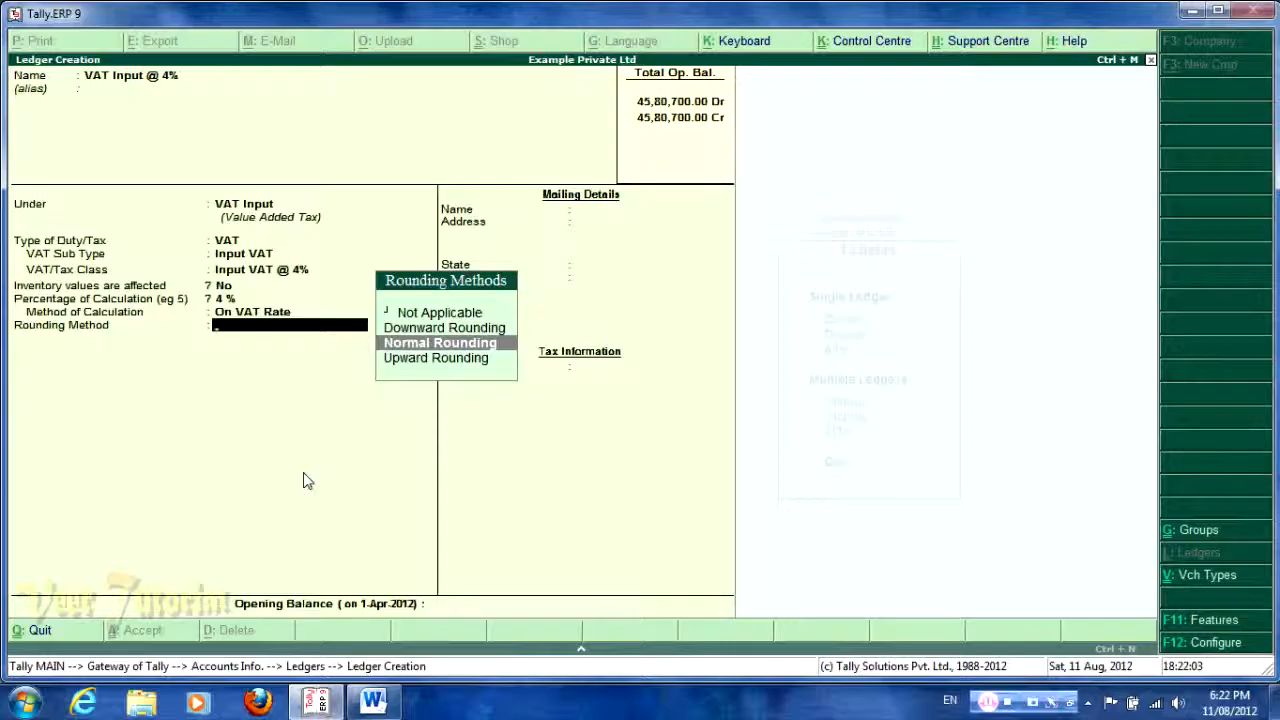
{"action": "key", "text": "Return"}
{"action": "key", "text": "Return"}
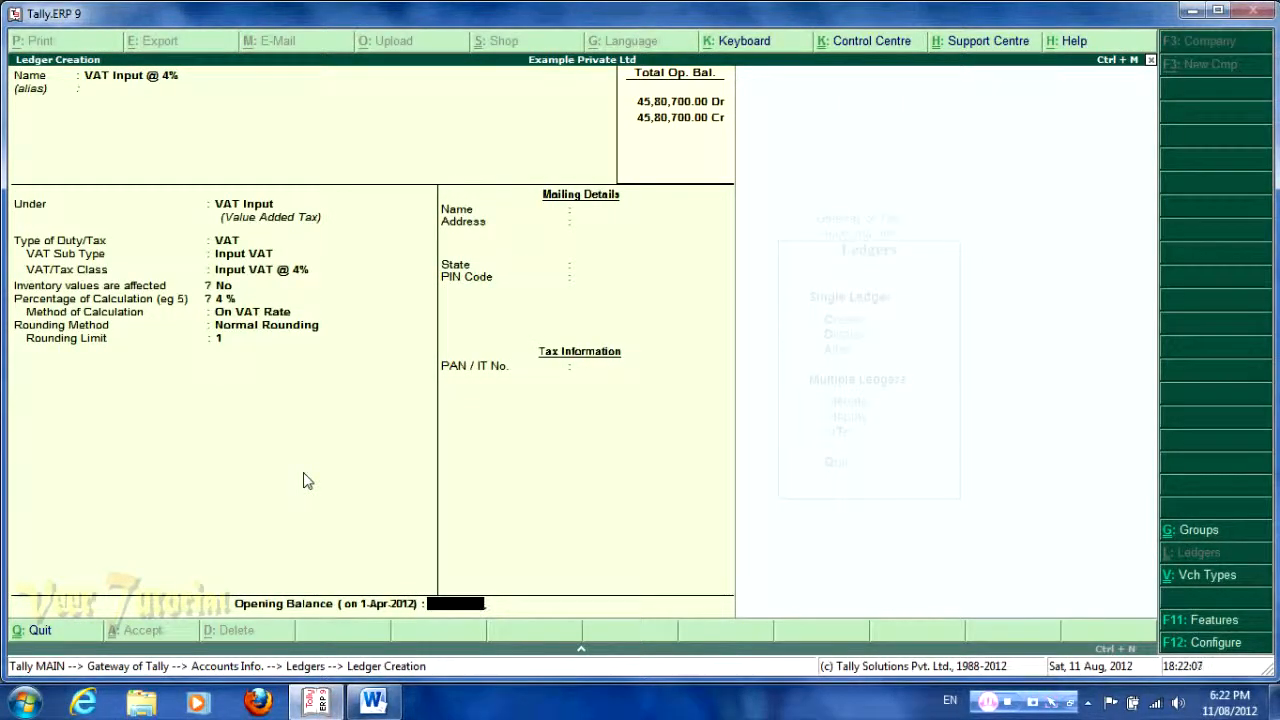
{"action": "key", "text": "Return"}
{"action": "key", "text": "Return"}
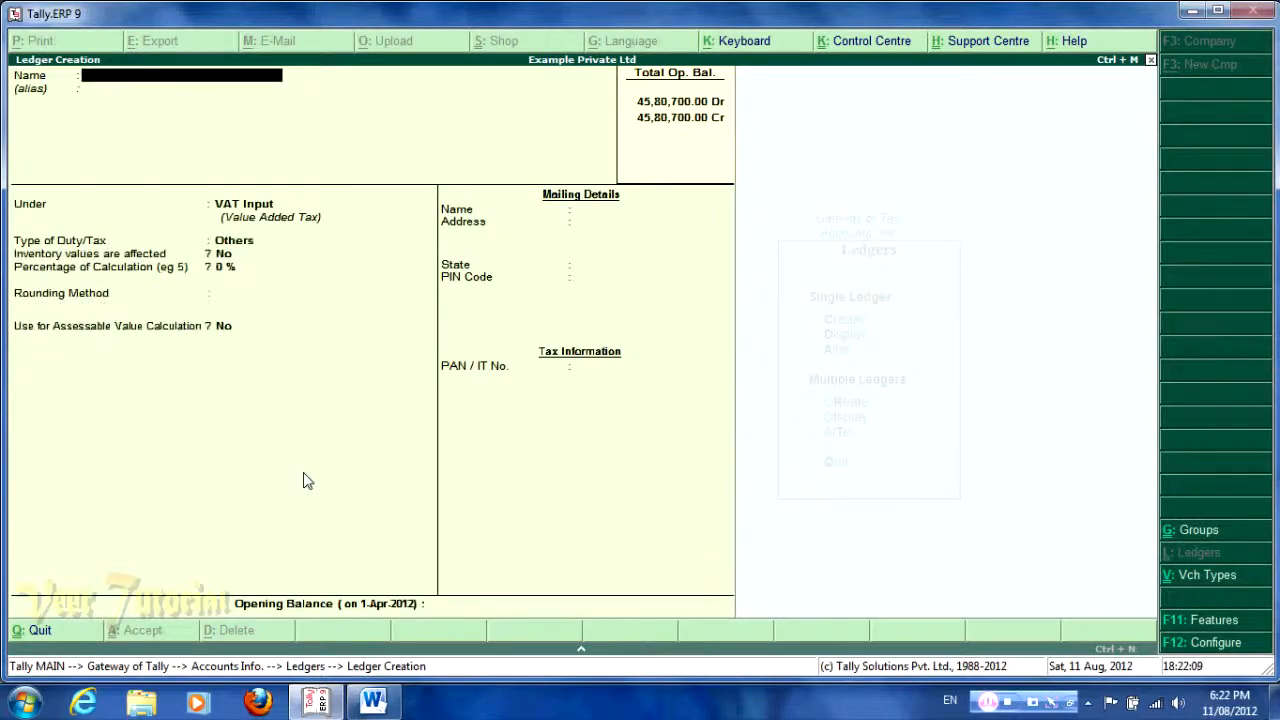
- Name the next ledger VAT Input @ 12.50% and keep it under the VAT Input group
{"action": "key", "text": "ctrl+r"}
{"action": "key", "text": "BackSpace"}
{"action": "key", "text": "BackSpace"}
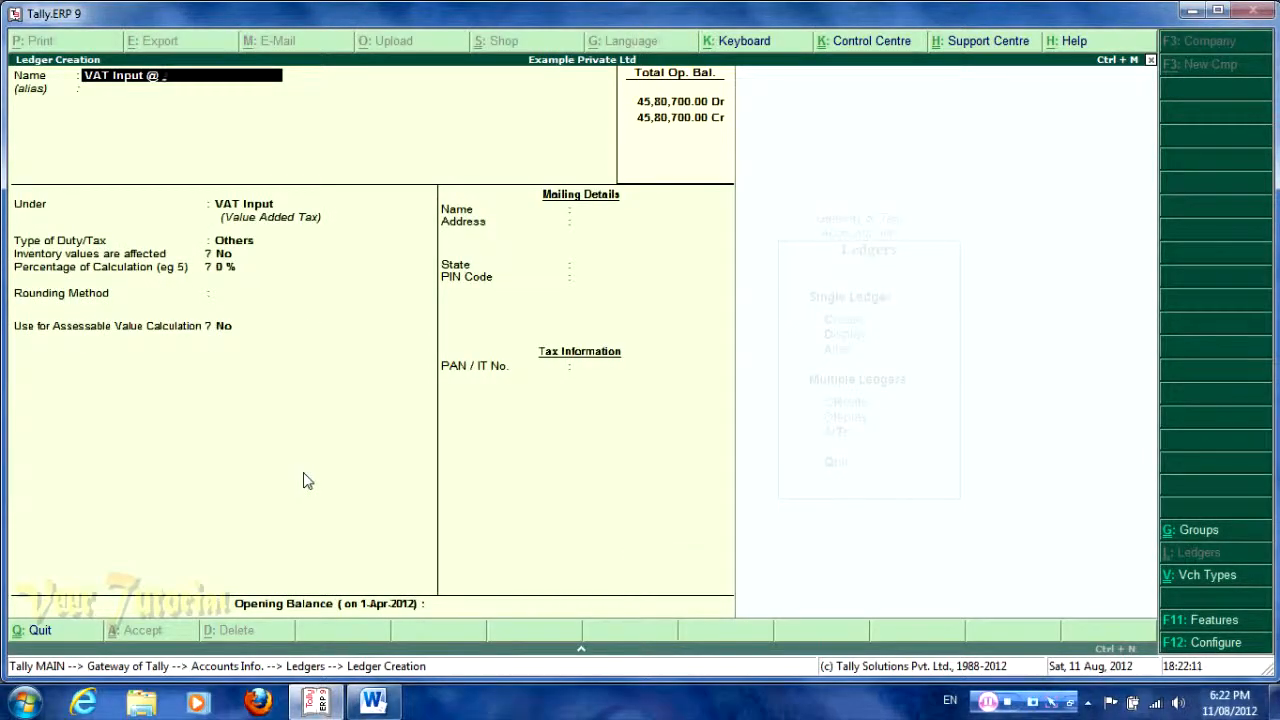
{"action": "type", "text": "12.50"}
{"action": "key", "text": "Return"}
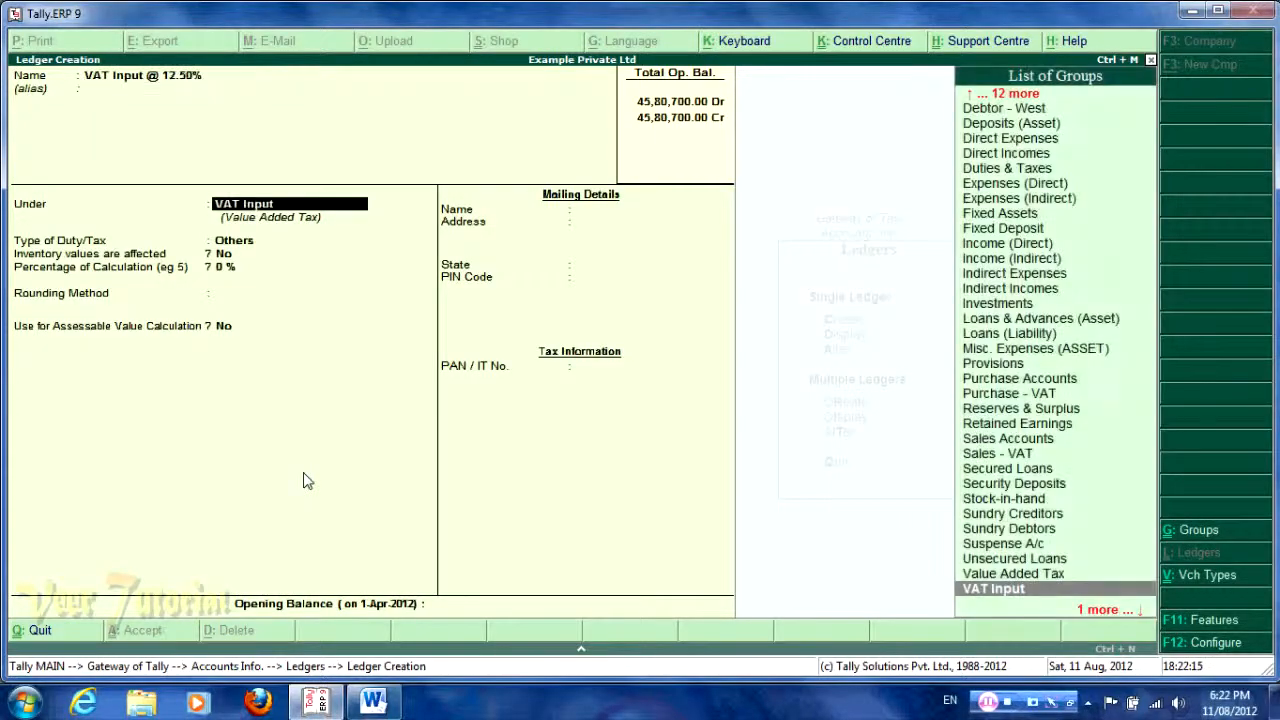
{"action": "key", "text": "Return"}
- Set the VAT Input @ 12.50% ledger's duty type to VAT, sub type to Input VAT and VAT/Tax class to Input VAT @ 12.5%
{"action": "key", "text": "Return"}
{"action": "key", "text": "BackSpace"}
{"action": "key", "text": "Down"}
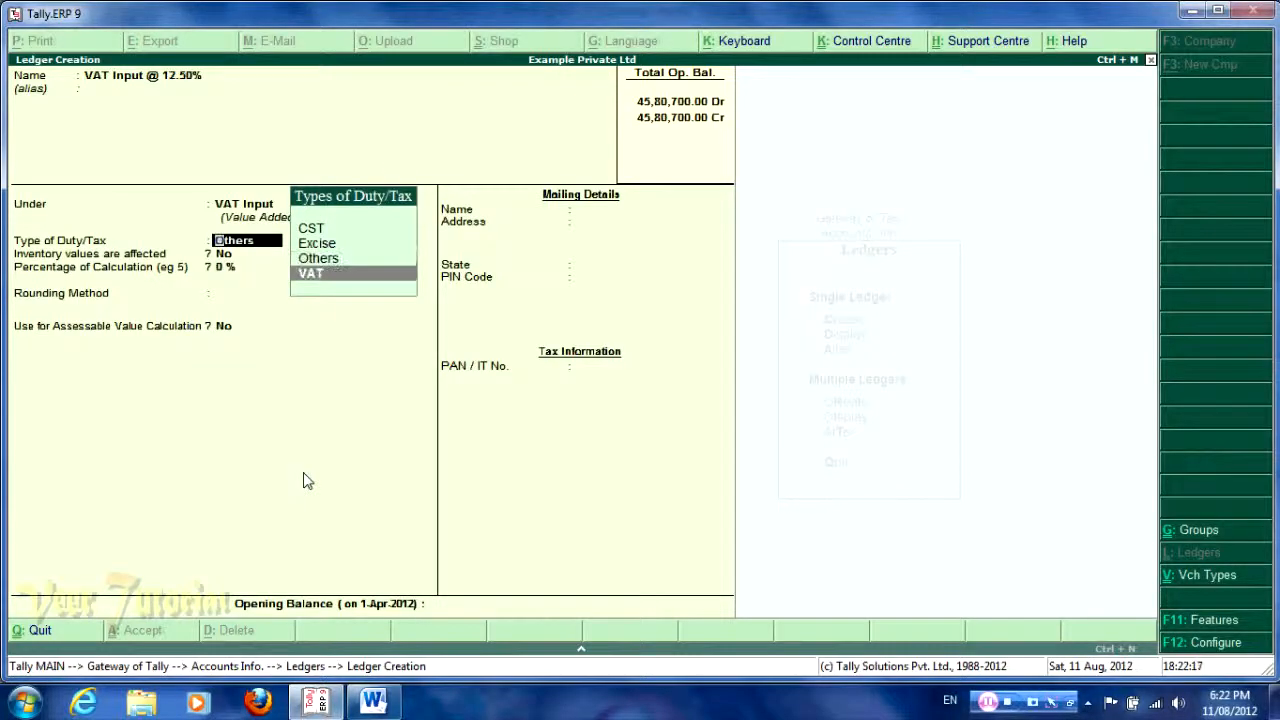
{"action": "key", "text": "Return"}
{"action": "key", "text": "Down"}
{"action": "key", "text": "Return"}
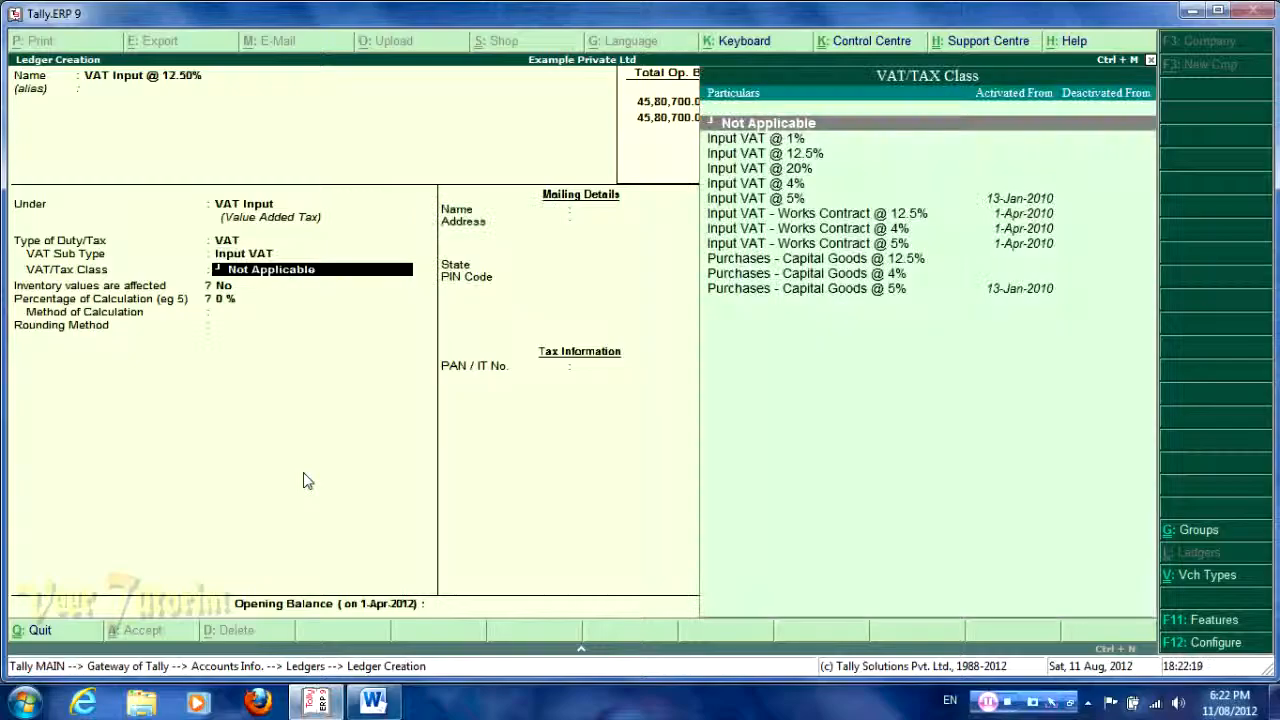
{"action": "key", "text": "Down"}
{"action": "key", "text": "Down"}
{"action": "key", "text": "Return"}
- Apply Normal Rounding with a limit of 1 to the VAT Input @ 12.50% ledger and save it
{"action": "key", "text": "Down"}
{"action": "key", "text": "Down"}
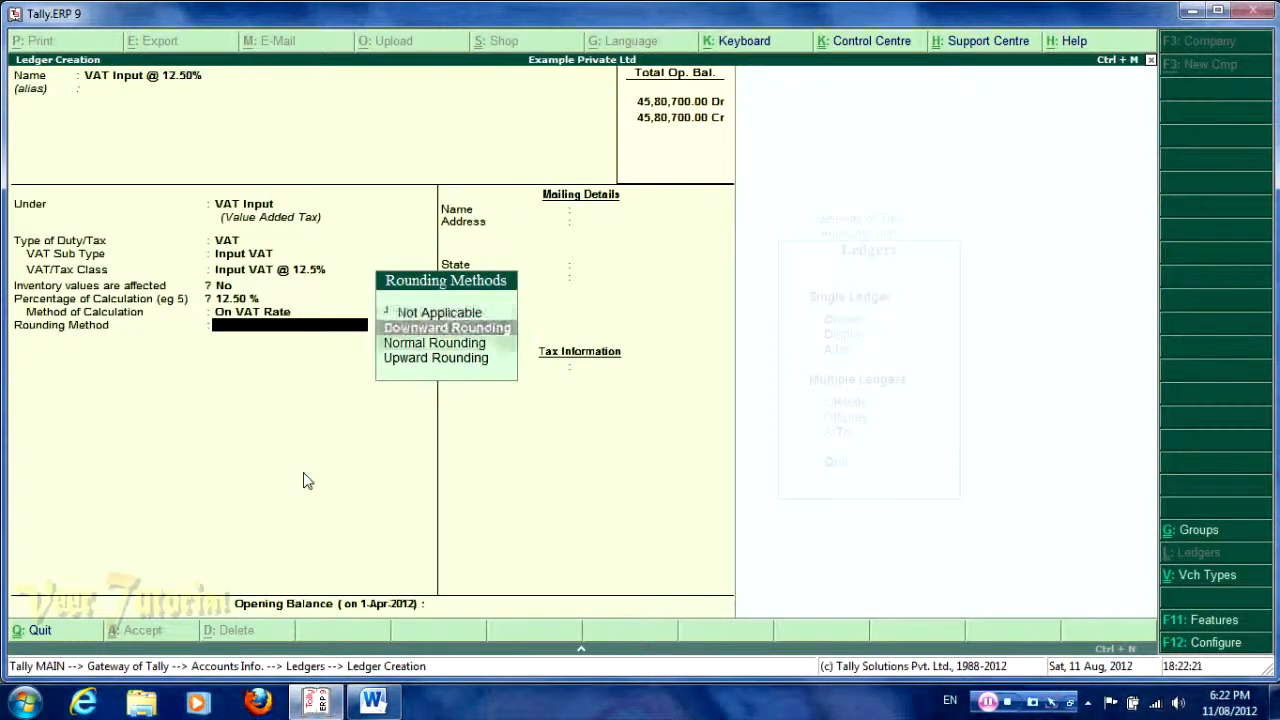
{"action": "key", "text": "Return"}
{"action": "type", "text": "1"}
{"action": "key", "text": "Return"}
{"action": "key", "text": "Return"}
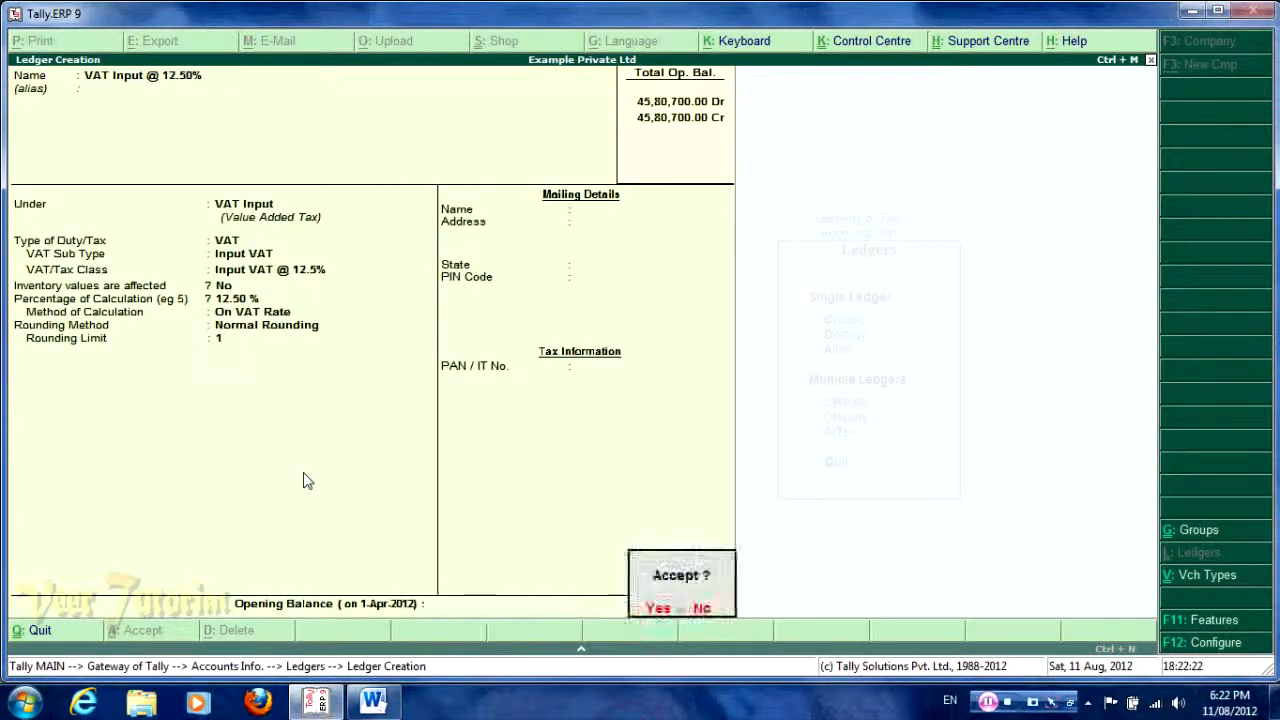
{"action": "key", "text": "Return"}
- Check the next VAT Input entry in the STOCK CHART document in Word, and name the new Tally.ERP 9 ledger VAT Input @ 5%
{"action": "key", "text": "alt+Tab"}
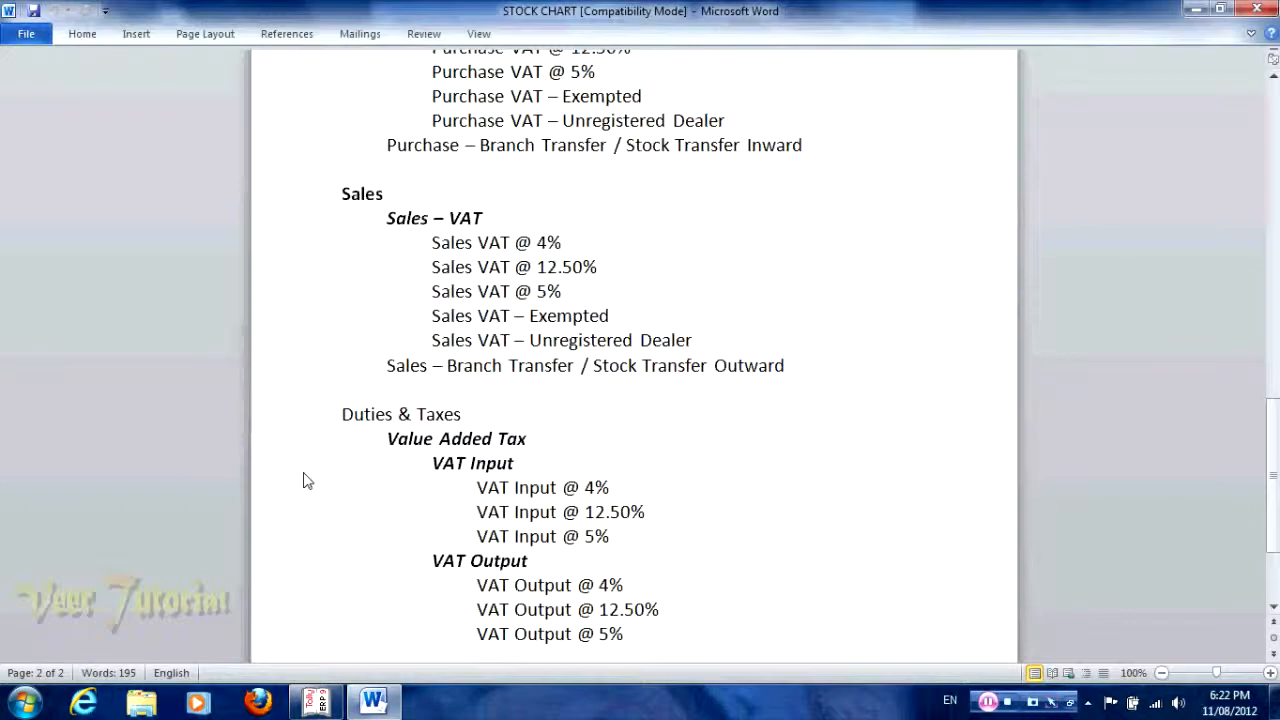
{"action": "key", "text": "Down"}
{"action": "key", "text": "Down"}
{"action": "key", "text": "alt+Tab"}
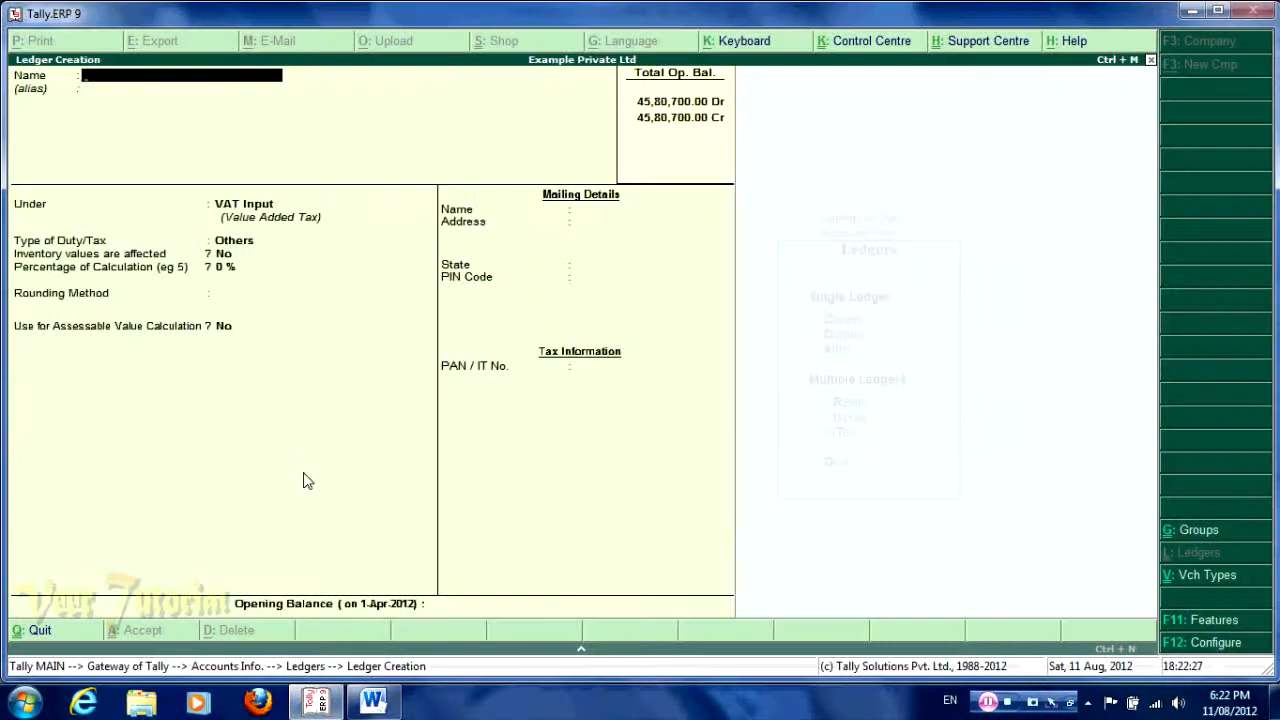
{"action": "key", "text": "ctrl+alt+v"}
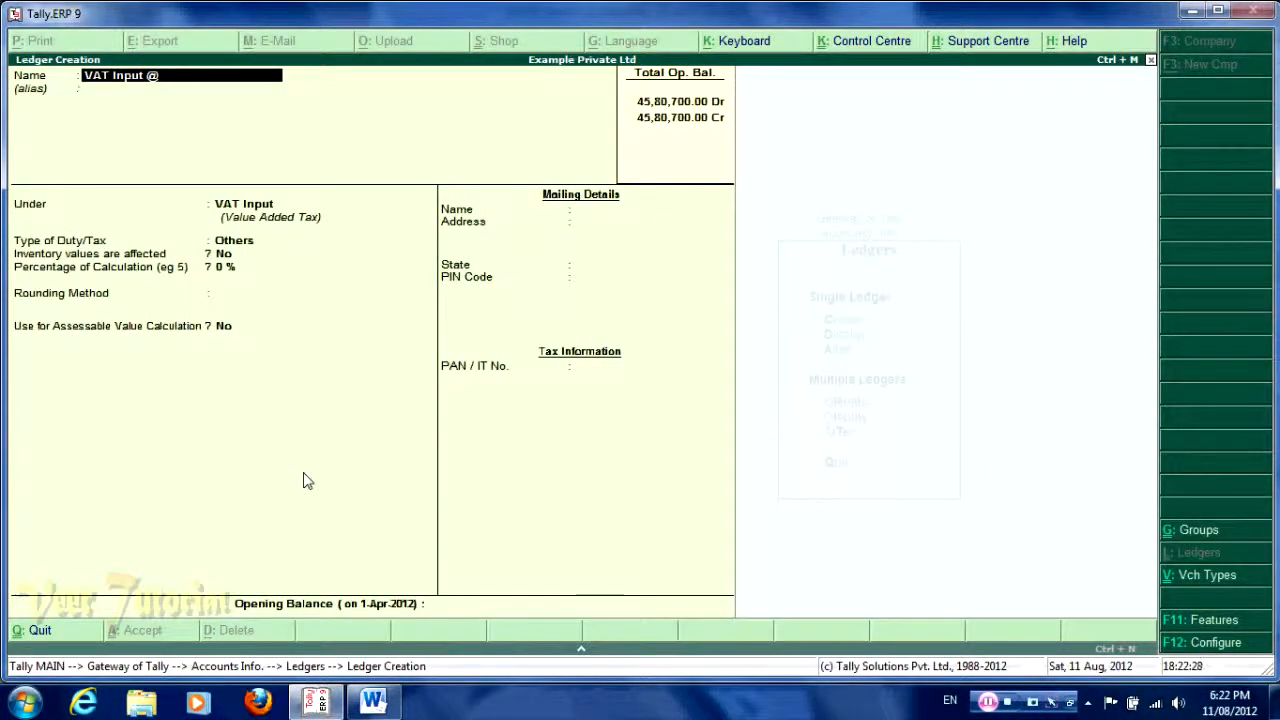
{"action": "type", "text": "5%"}
{"action": "key", "text": "Return"}
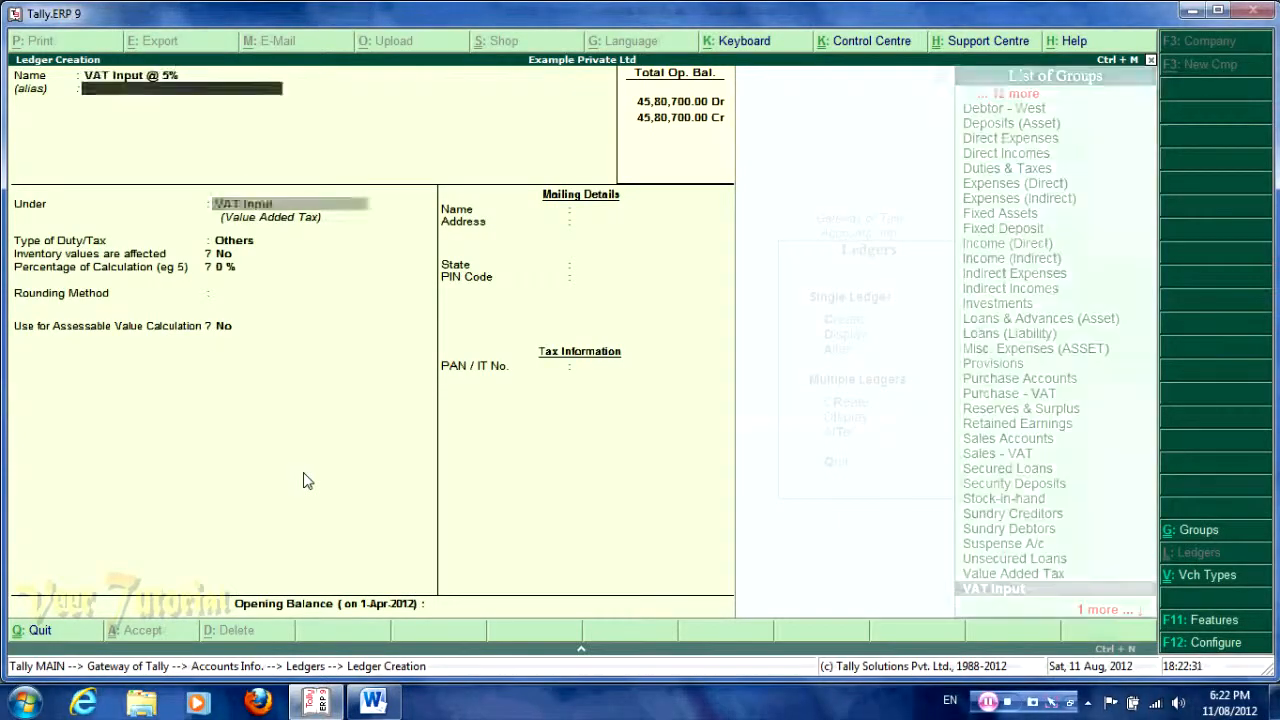
- Set the VAT Input @ 5% ledger's duty type to VAT, sub type to Input VAT and VAT/Tax class to Input VAT @ 5%
{"action": "key", "text": "Down"}
{"action": "key", "text": "Return"}
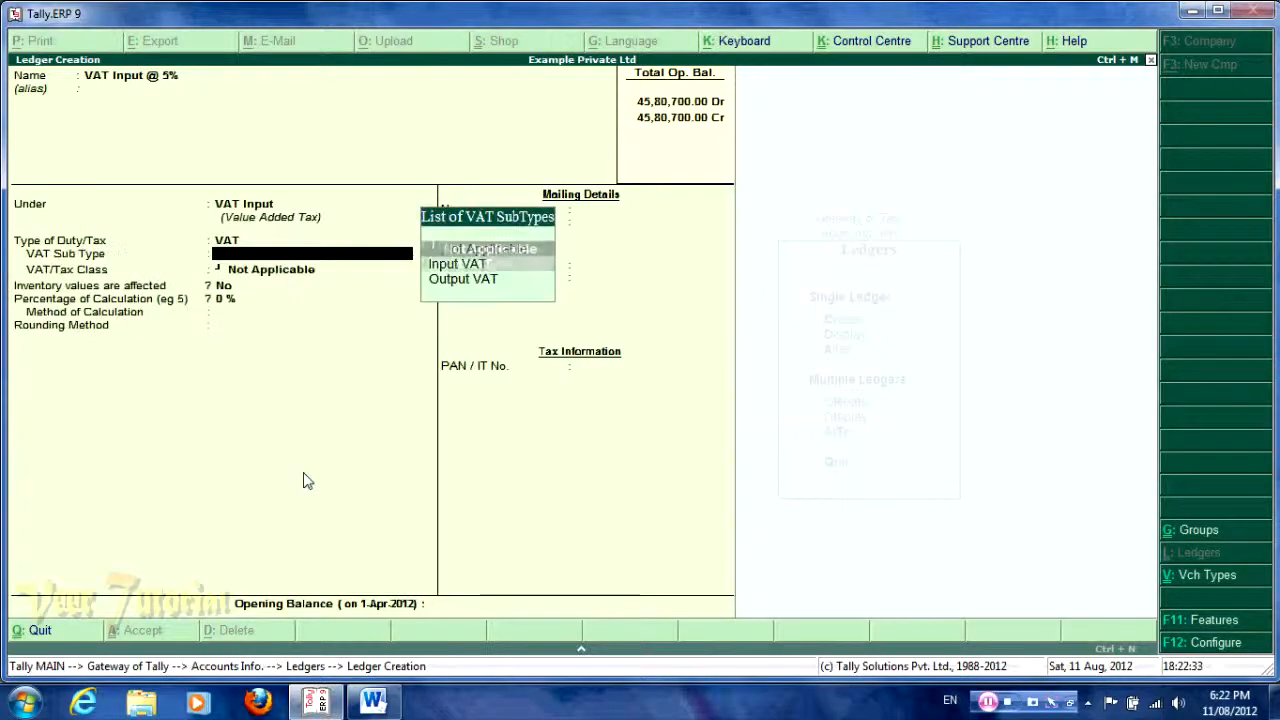
{"action": "key", "text": "Down"}
{"action": "key", "text": "Return"}
{"action": "key", "text": "Down"}
{"action": "key", "text": "Down"}
{"action": "key", "text": "Down"}
{"action": "key", "text": "Down"}
{"action": "key", "text": "Down"}
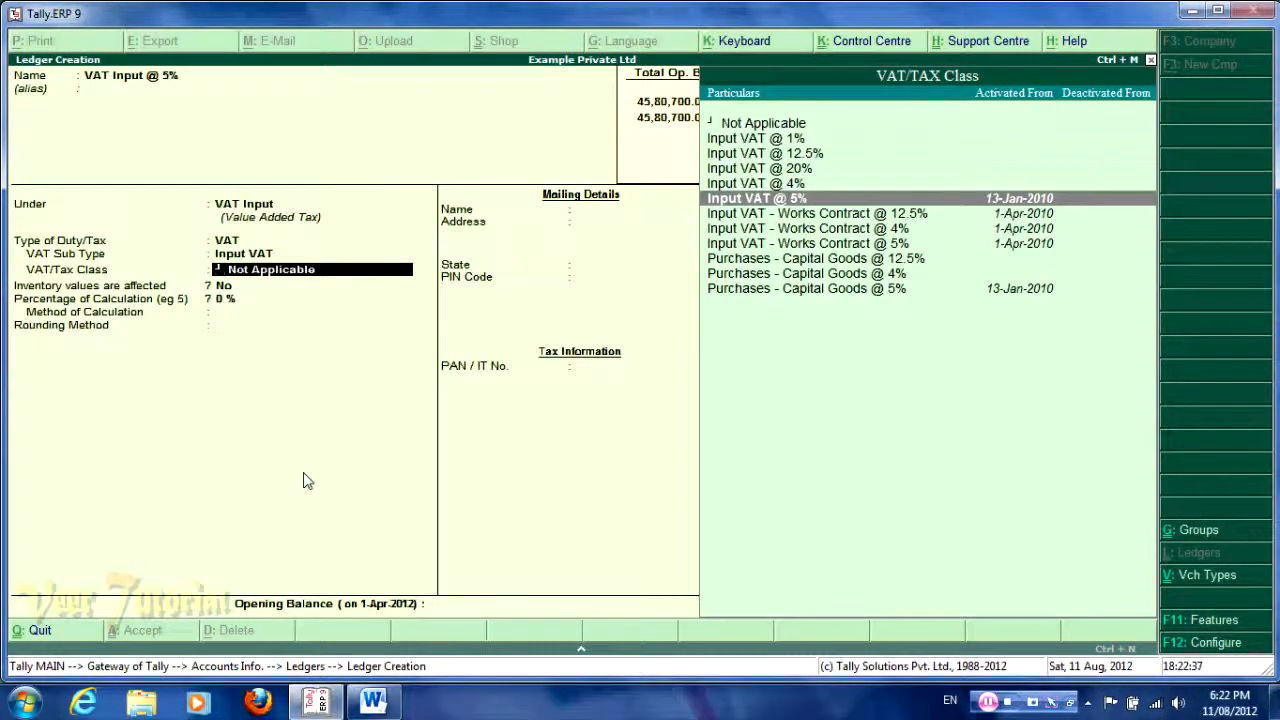
{"action": "key", "text": "Return"}
- Apply Normal Rounding with a limit of 1 to the VAT Input @ 5% ledger and save it
{"action": "key", "text": "Down"}
{"action": "key", "text": "Down"}
{"action": "key", "text": "Return"}
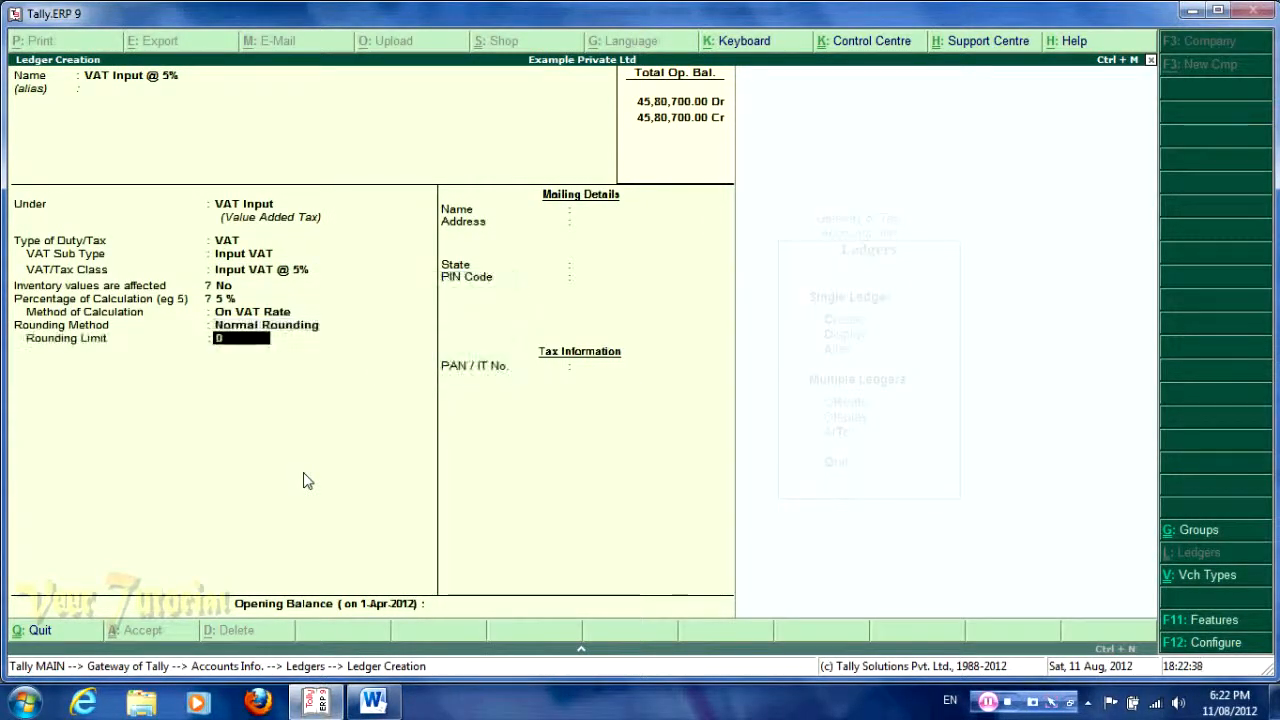
{"action": "type", "text": "1"}
{"action": "key", "text": "Return"}
{"action": "key", "text": "Return"}
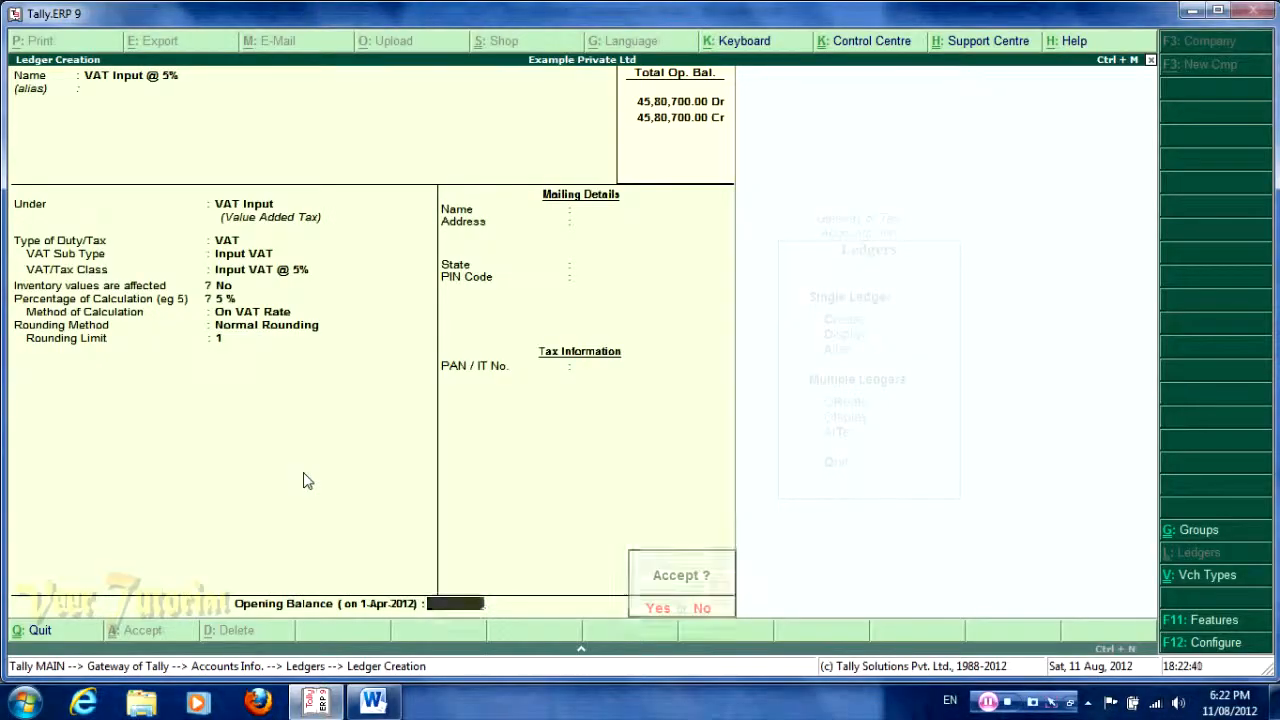
{"action": "key", "text": "Return"}
- Check the VAT Output entries in the STOCK CHART document in Word and return to Tally.ERP 9
{"action": "key", "text": "alt+Tab"}
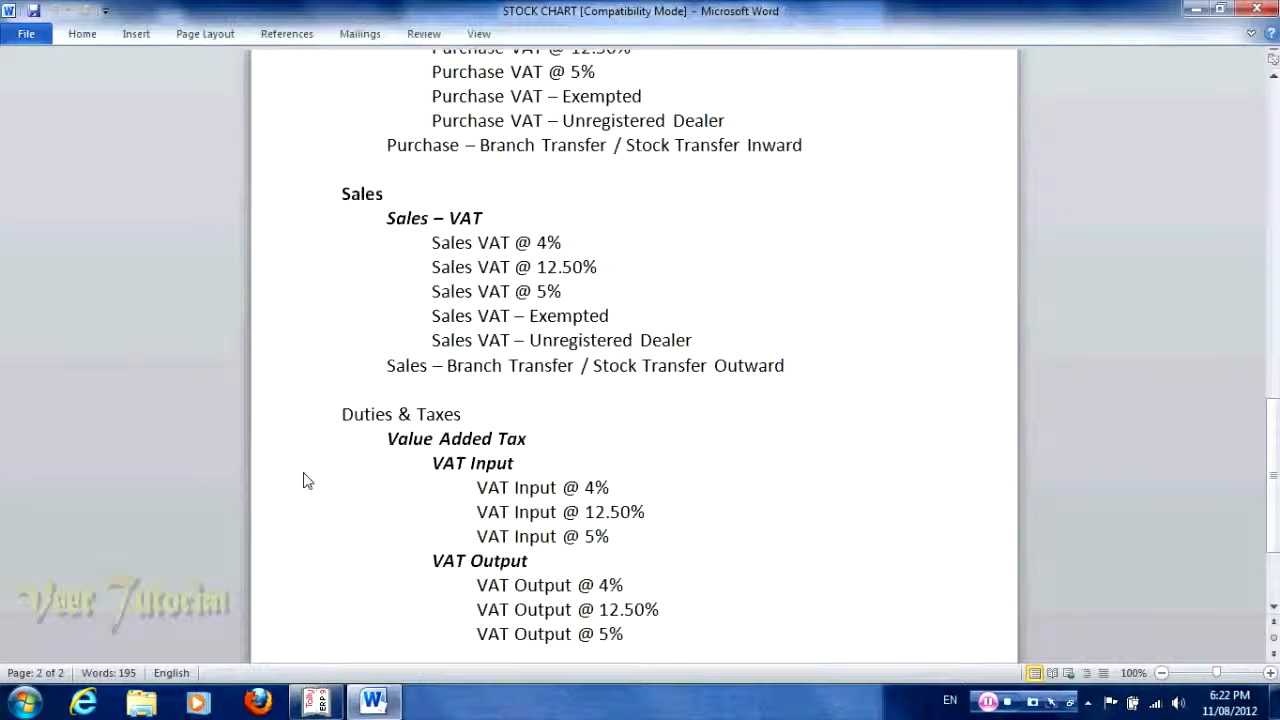
{"action": "key", "text": "alt+Tab"}
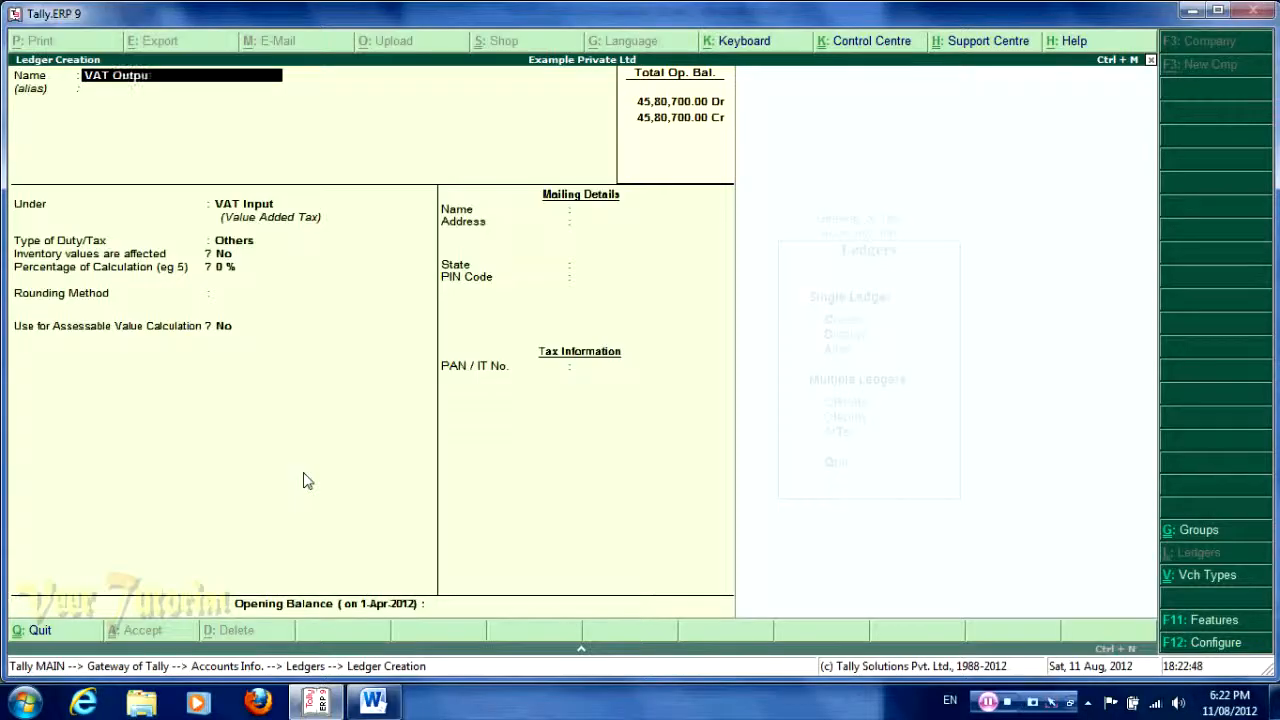
- Name the new ledger VAT Output @ 4% and place it under the VAT Output group
{"action": "type", "text": "@"}
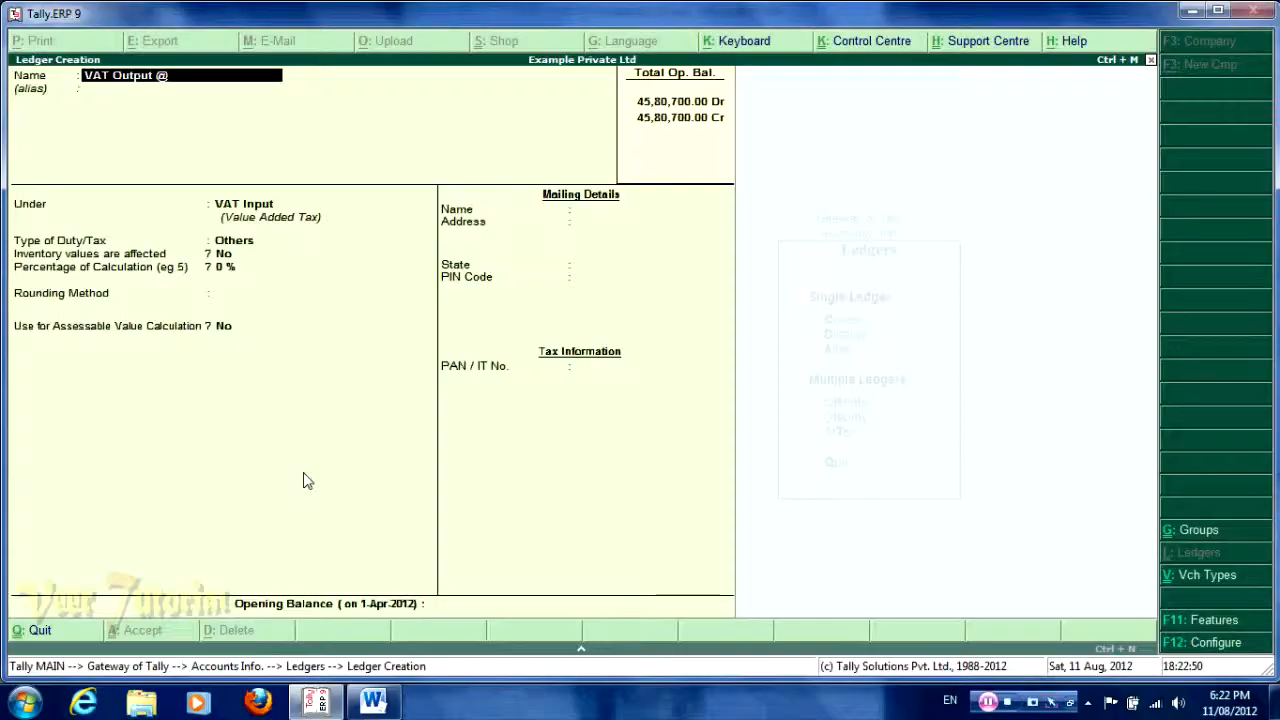
{"action": "type", "text": " 4%"}
{"action": "key", "text": "Return"}
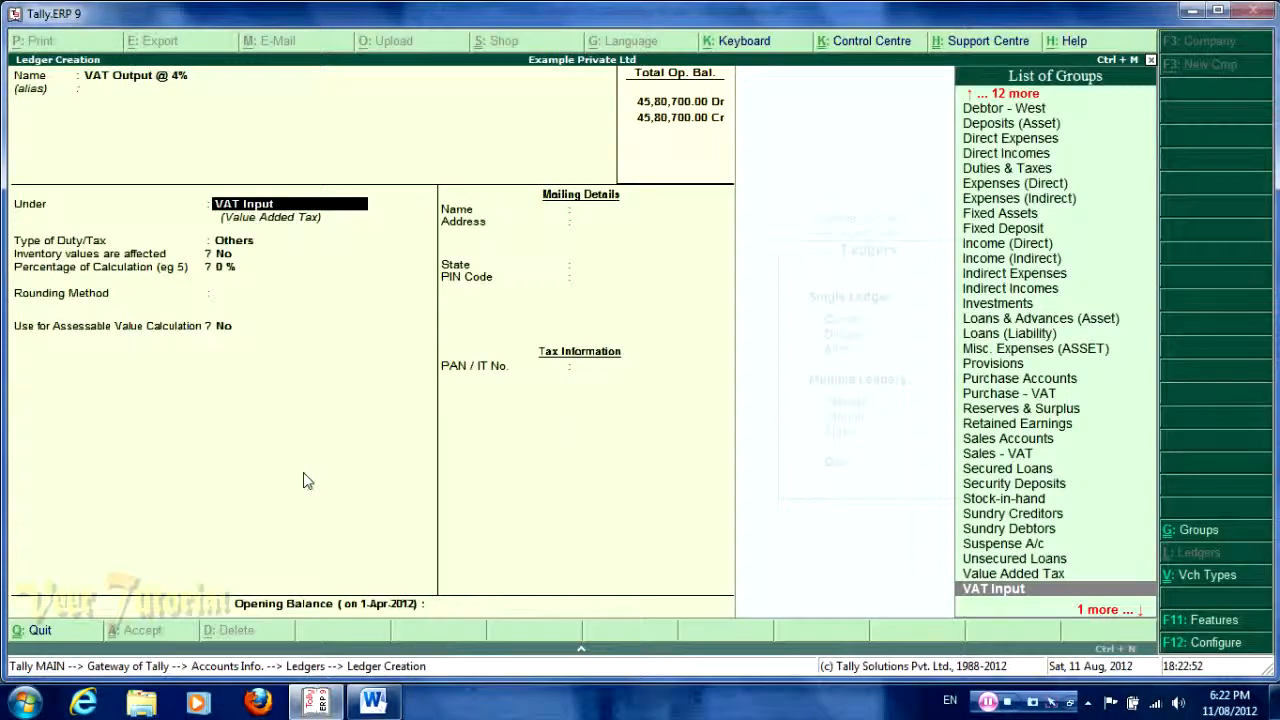
{"action": "key", "text": "Down"}
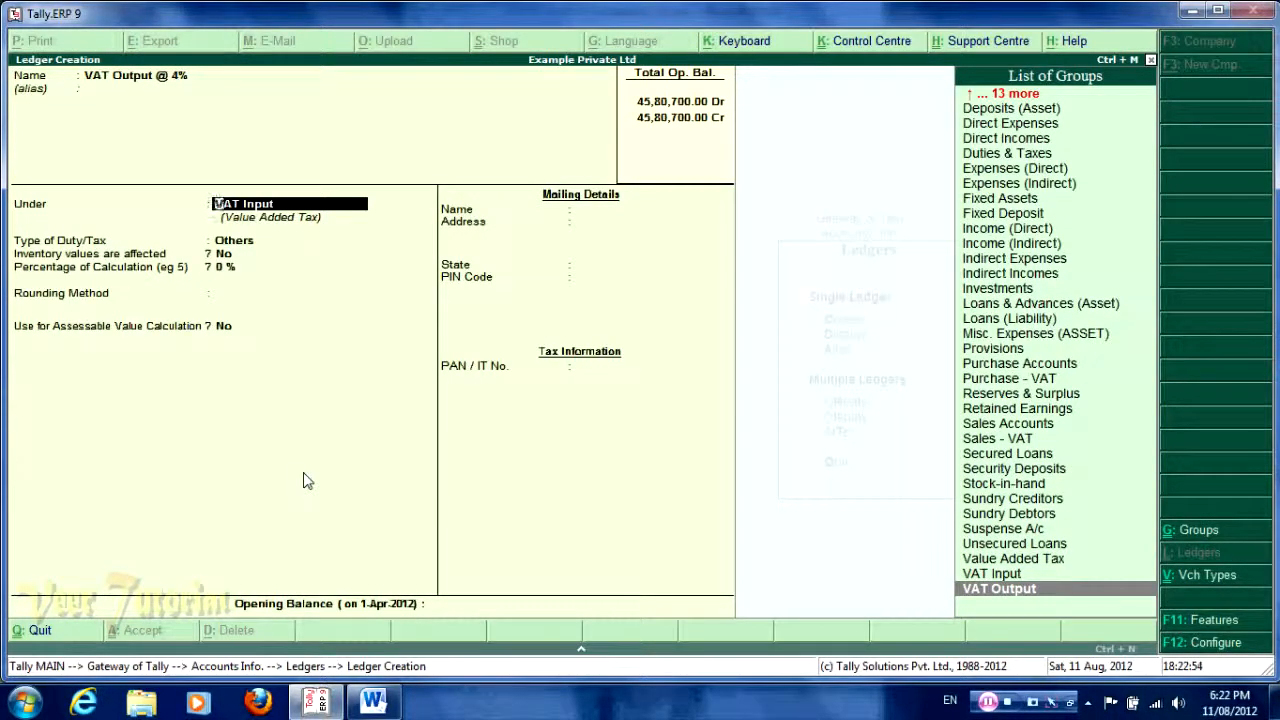
{"action": "key", "text": "Return"}
- Set the VAT Output @ 4% ledger's duty type to VAT, sub type to Output VAT and VAT/Tax class to Output VAT @ 4%
{"action": "key", "text": "Down"}
{"action": "key", "text": "Return"}
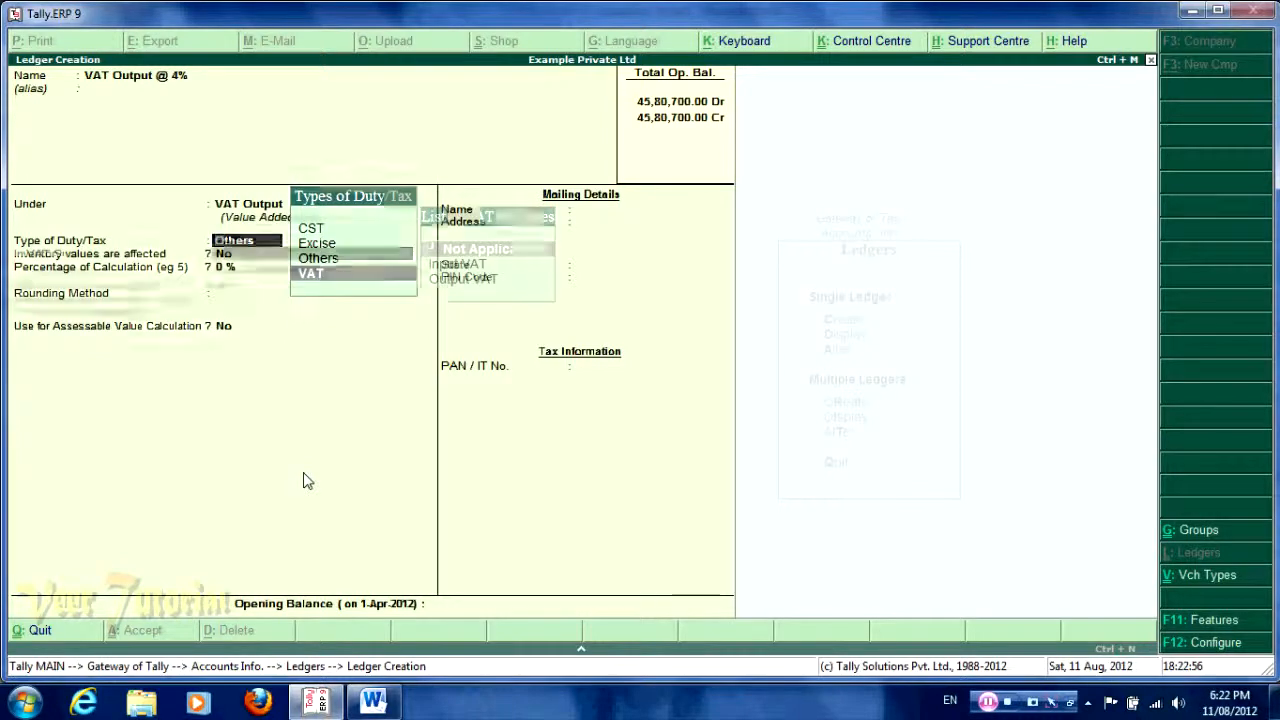
{"action": "key", "text": "Down"}
{"action": "key", "text": "Down"}
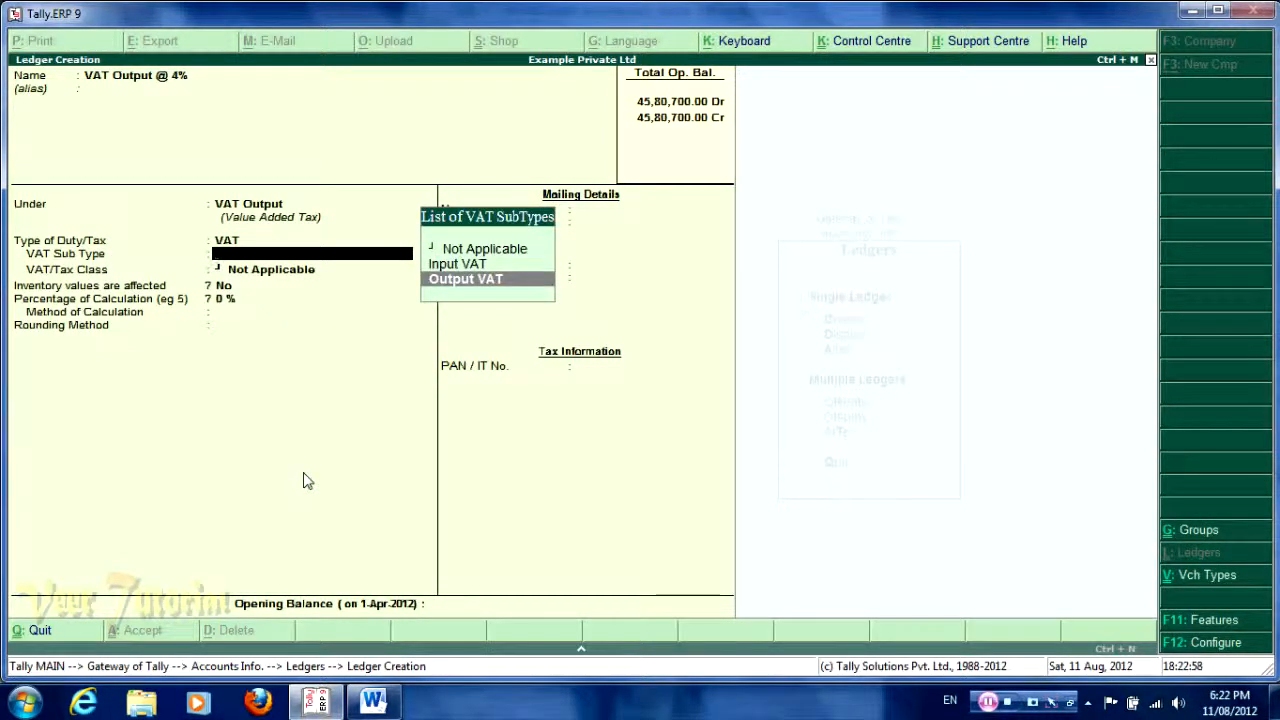
{"action": "key", "text": "Return"}
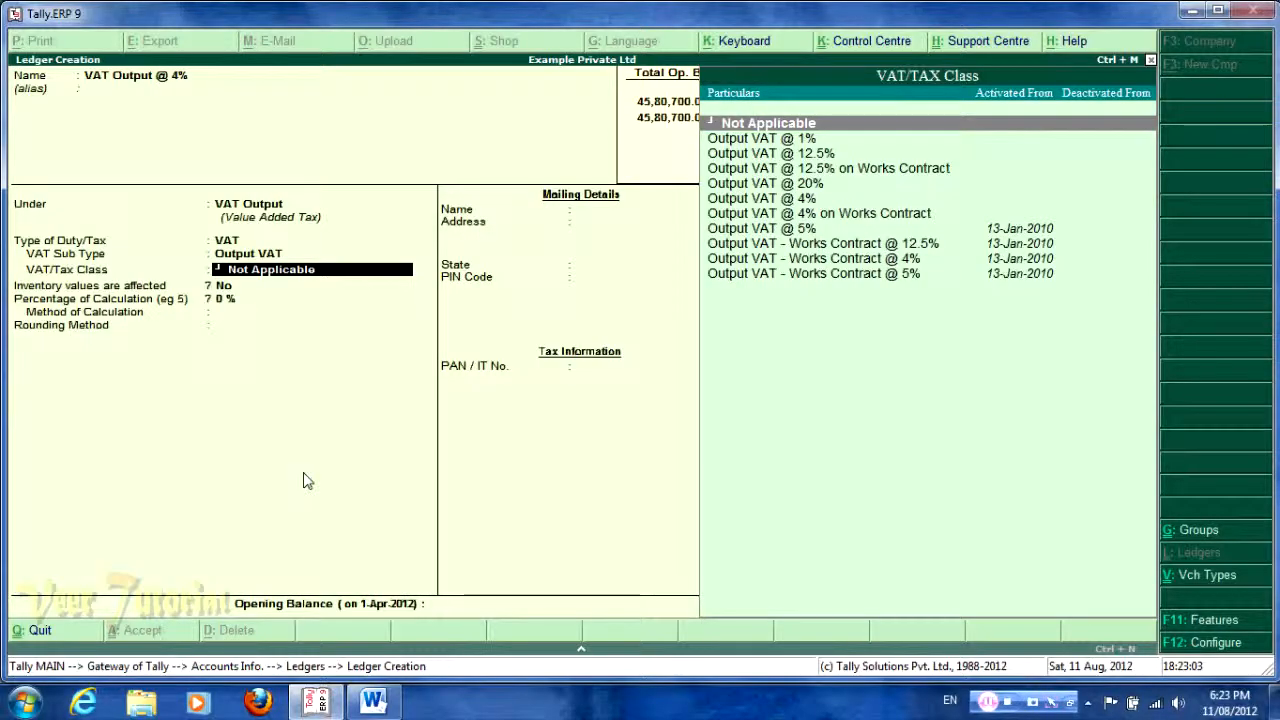
{"action": "key", "text": "Down"}
{"action": "key", "text": "Down"}
{"action": "key", "text": "Down"}
{"action": "key", "text": "Down"}
{"action": "key", "text": "Down"}
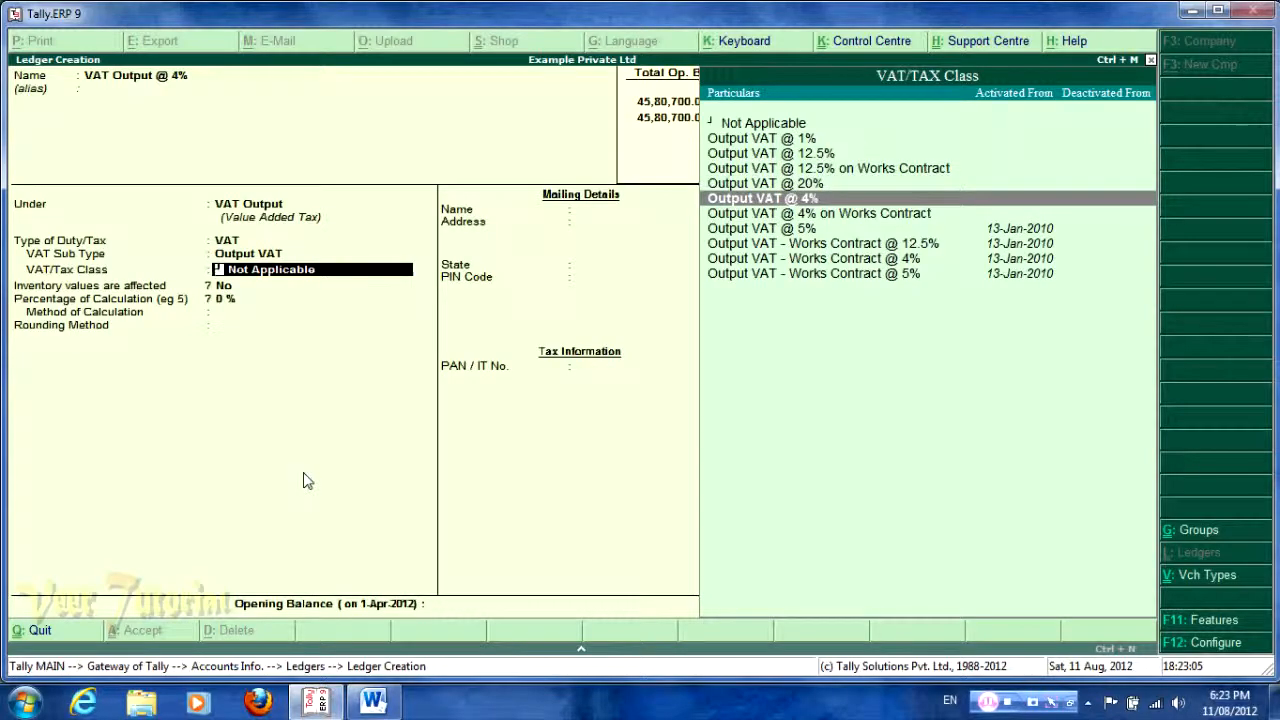
{"action": "key", "text": "Return"}
- Apply Normal Rounding to the VAT Output @ 4% ledger and save it
{"action": "key", "text": "Down"}
{"action": "key", "text": "Down"}
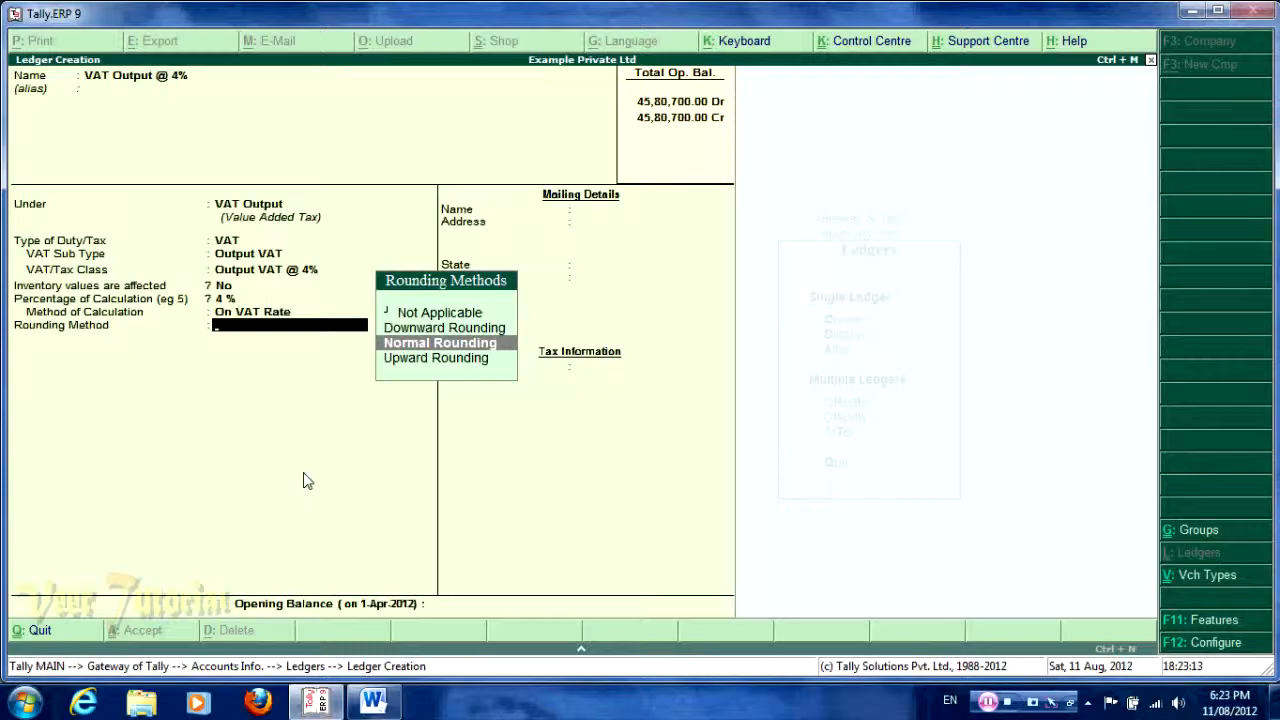
{"action": "key", "text": "Return"}
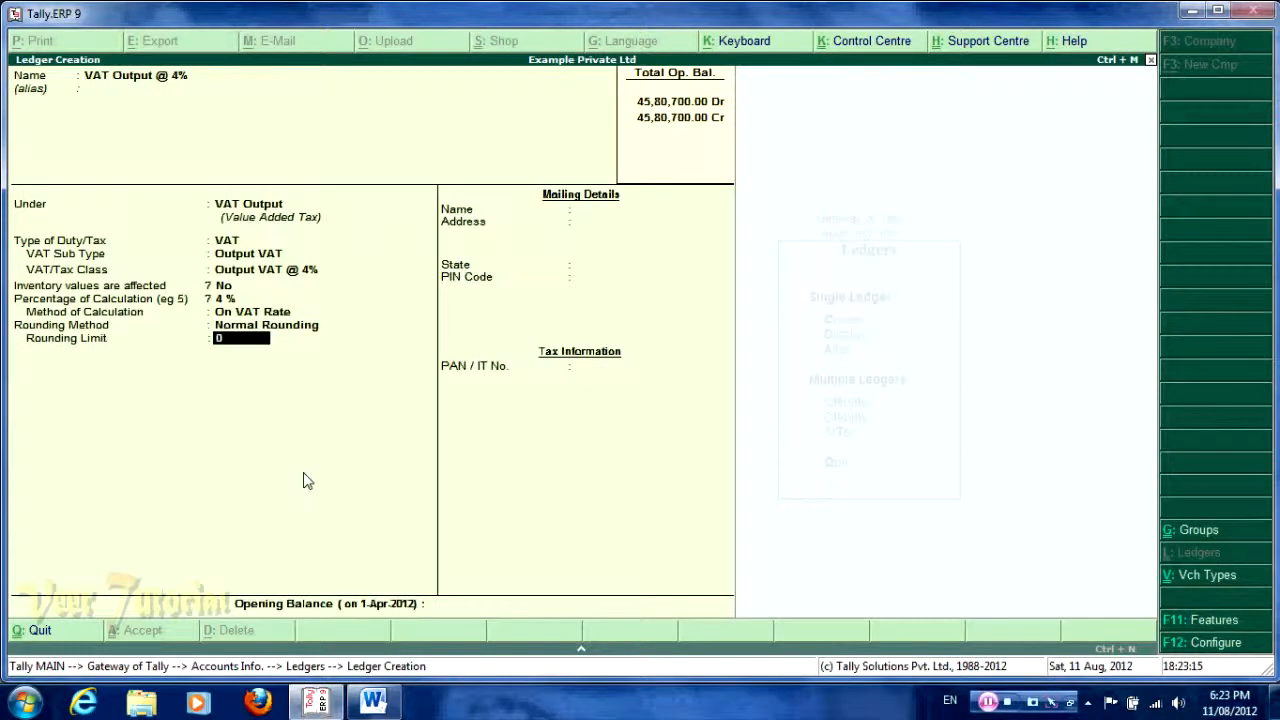
{"action": "key", "text": "Return"}
{"action": "key", "text": "Return"}
{"action": "key", "text": "Return"}
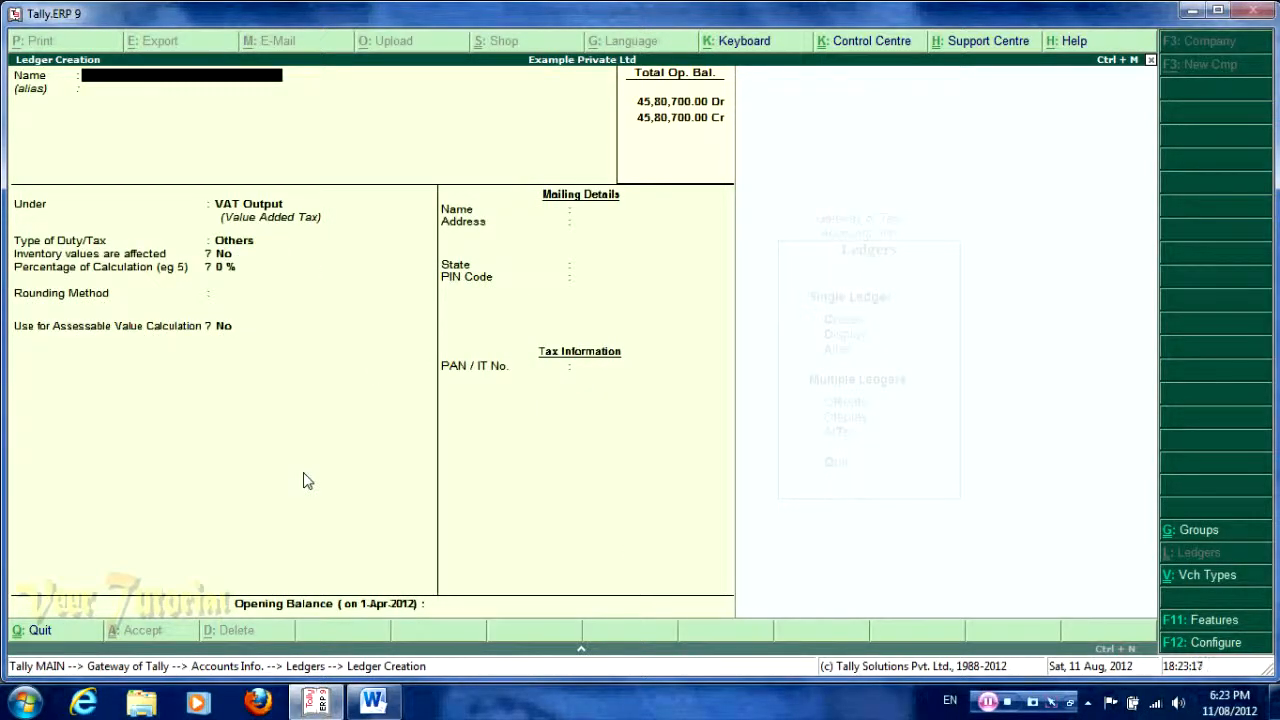
- Name the next new ledger VAT Output @ 12.50% and keep it under the VAT Output group
{"action": "key", "text": "ctrl+alt+v"}
{"action": "key", "text": "BackSpace"}
{"action": "key", "text": "BackSpace"}
{"action": "type", "text": "1"}
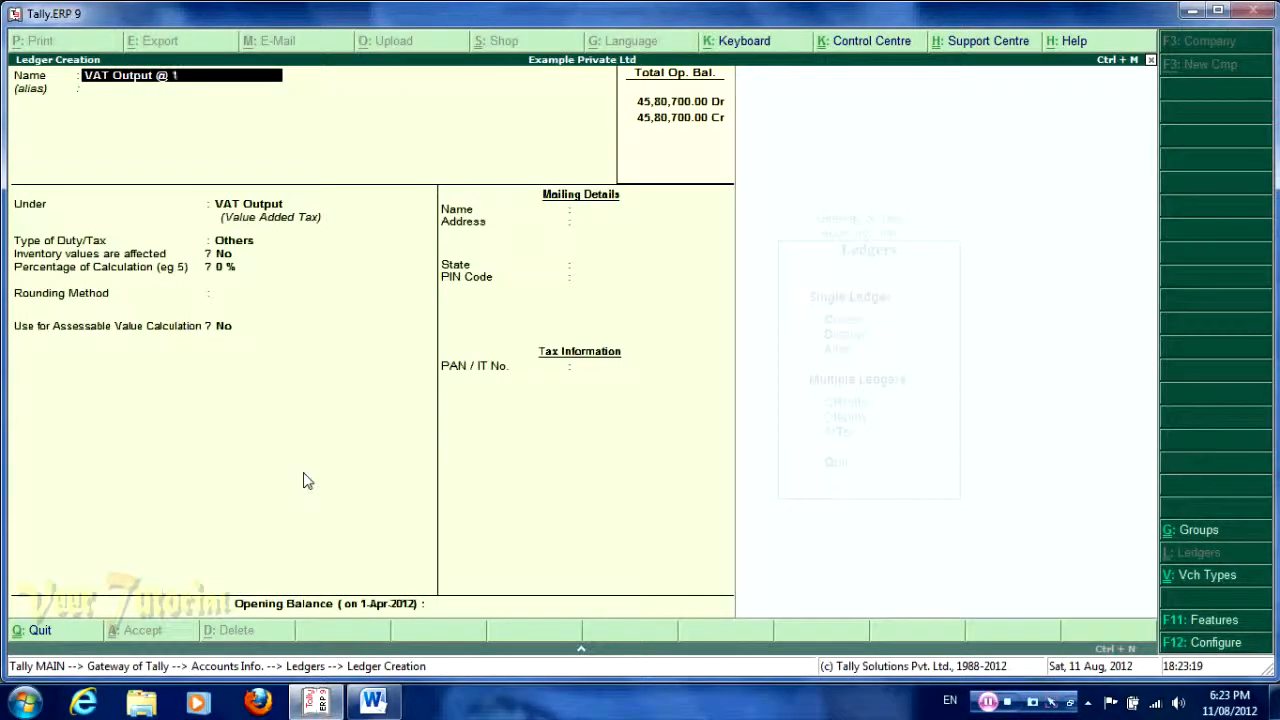
{"action": "type", "text": "2.50%"}
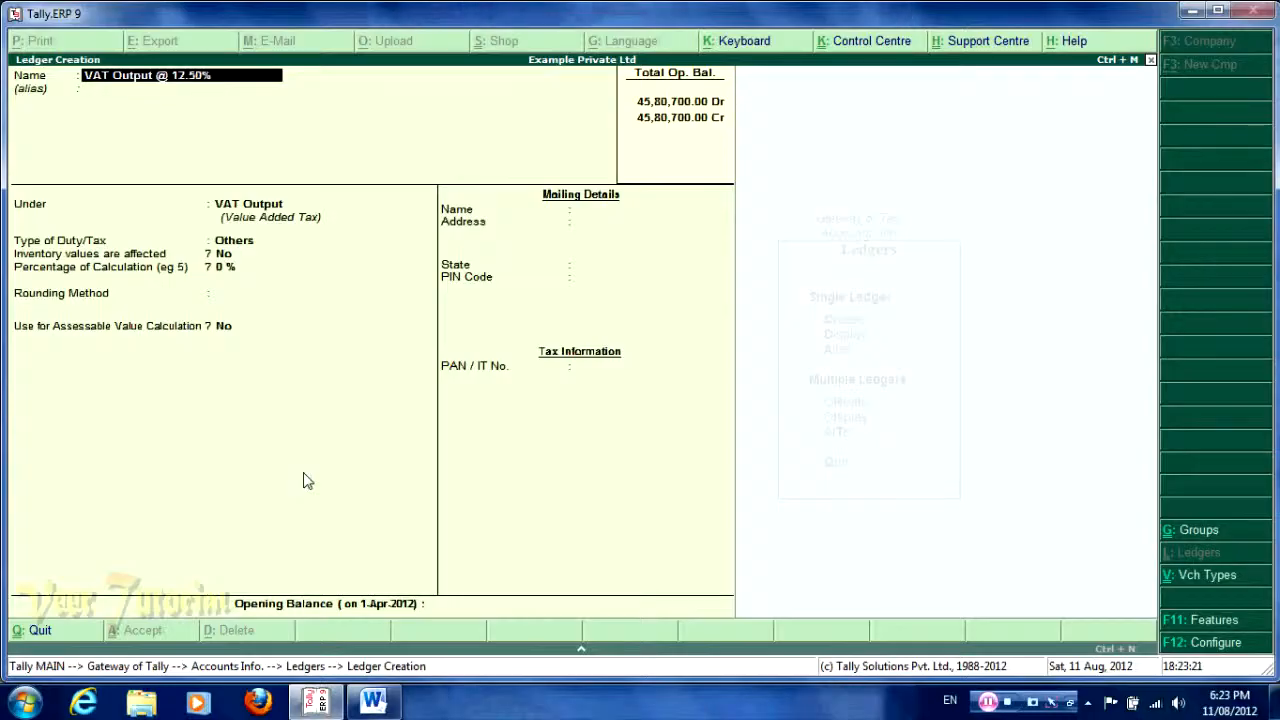
{"action": "key", "text": "Return"}
{"action": "key", "text": "Return"}
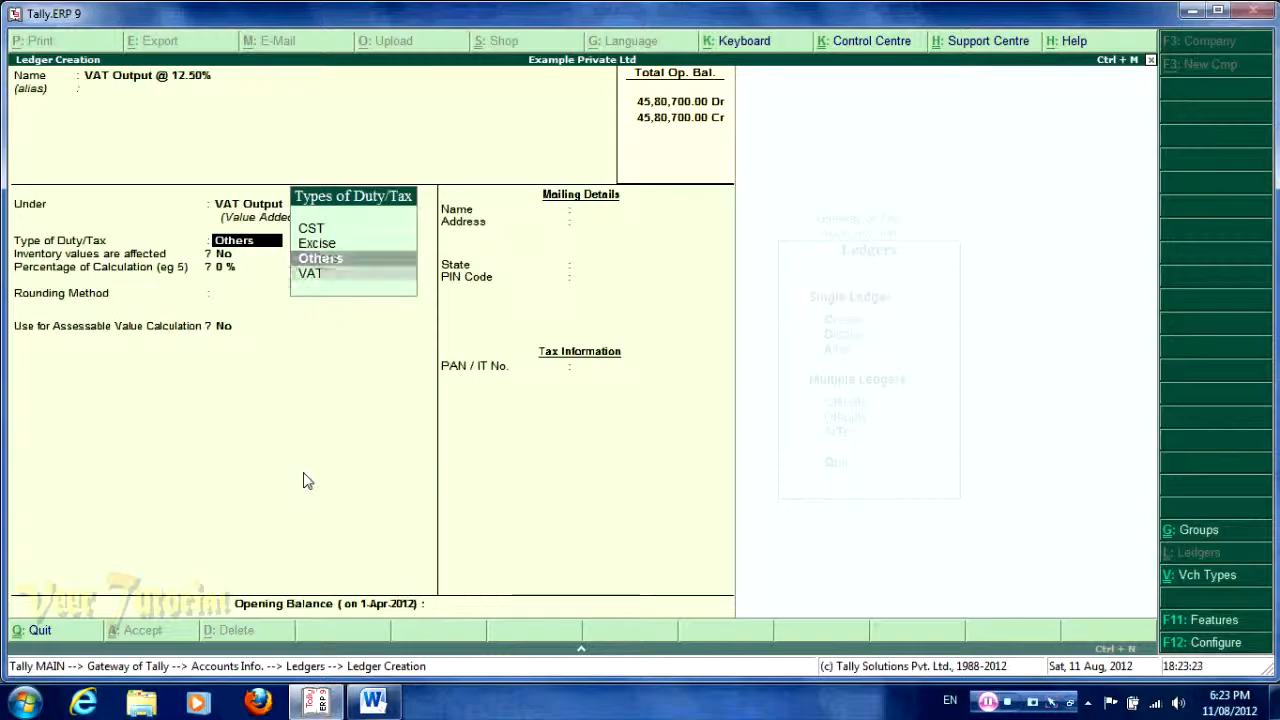
- Set the VAT Output @ 12.50% ledger's duty type to VAT, sub type to Output VAT and VAT/Tax class to Output VAT @ 12.5%
{"action": "key", "text": "Down"}
{"action": "key", "text": "Return"}
{"action": "key", "text": "Down"}
{"action": "key", "text": "Down"}
{"action": "key", "text": "Return"}
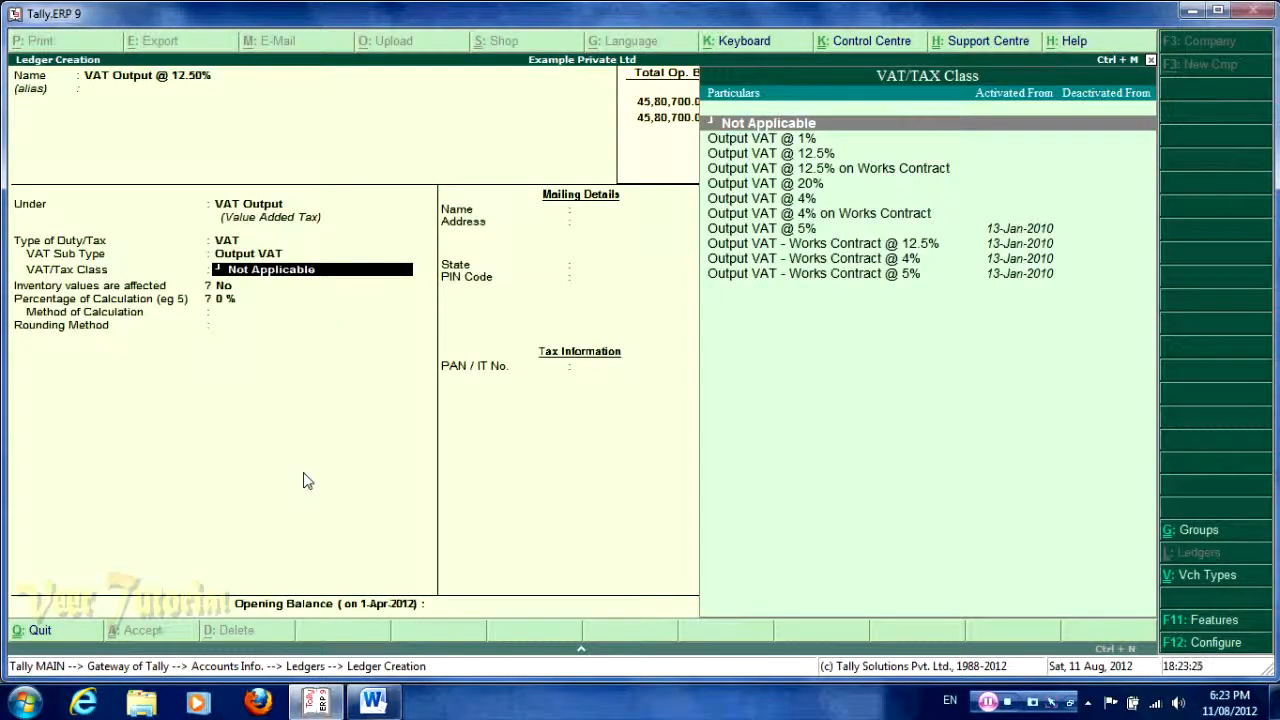
{"action": "key", "text": "Down"}
{"action": "key", "text": "Down"}
{"action": "key", "text": "Return"}
- Apply Normal Rounding with a limit of 1 to the VAT Output @ 12.50% ledger and save it
{"action": "key", "text": "Down"}
{"action": "key", "text": "Down"}
{"action": "key", "text": "Return"}
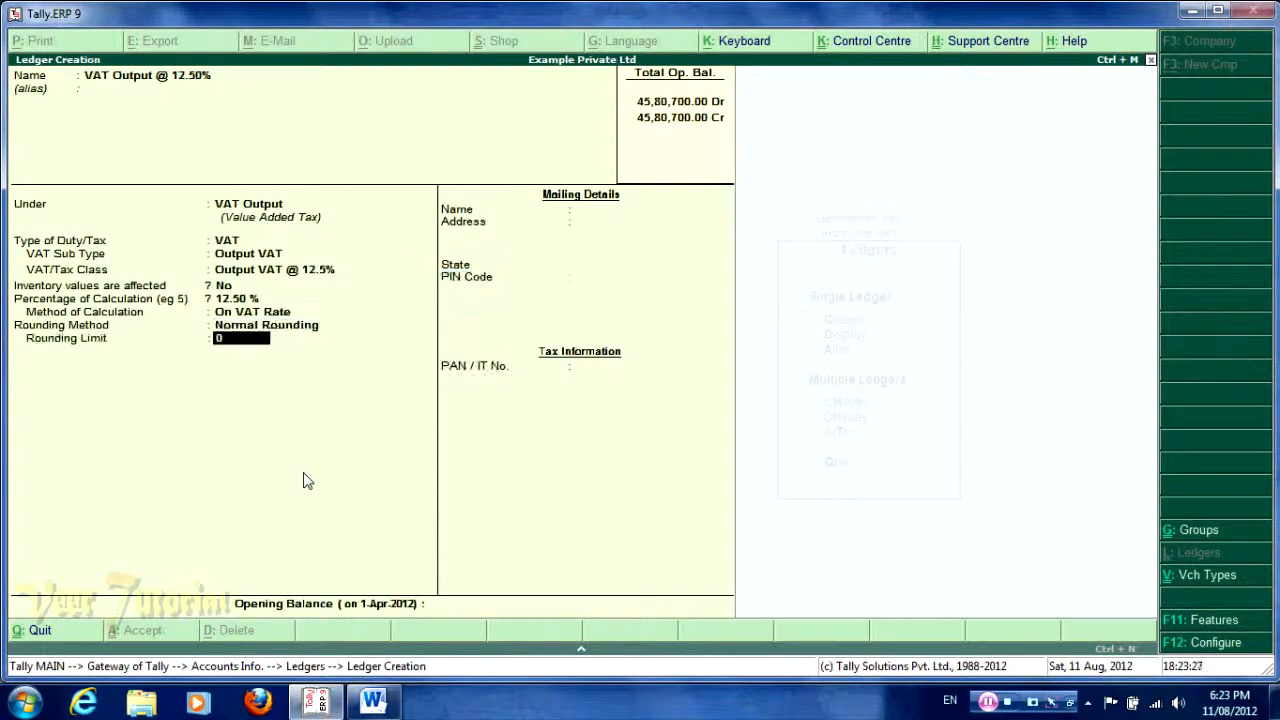
{"action": "key", "text": "Return"}
{"action": "key", "text": "Return"}
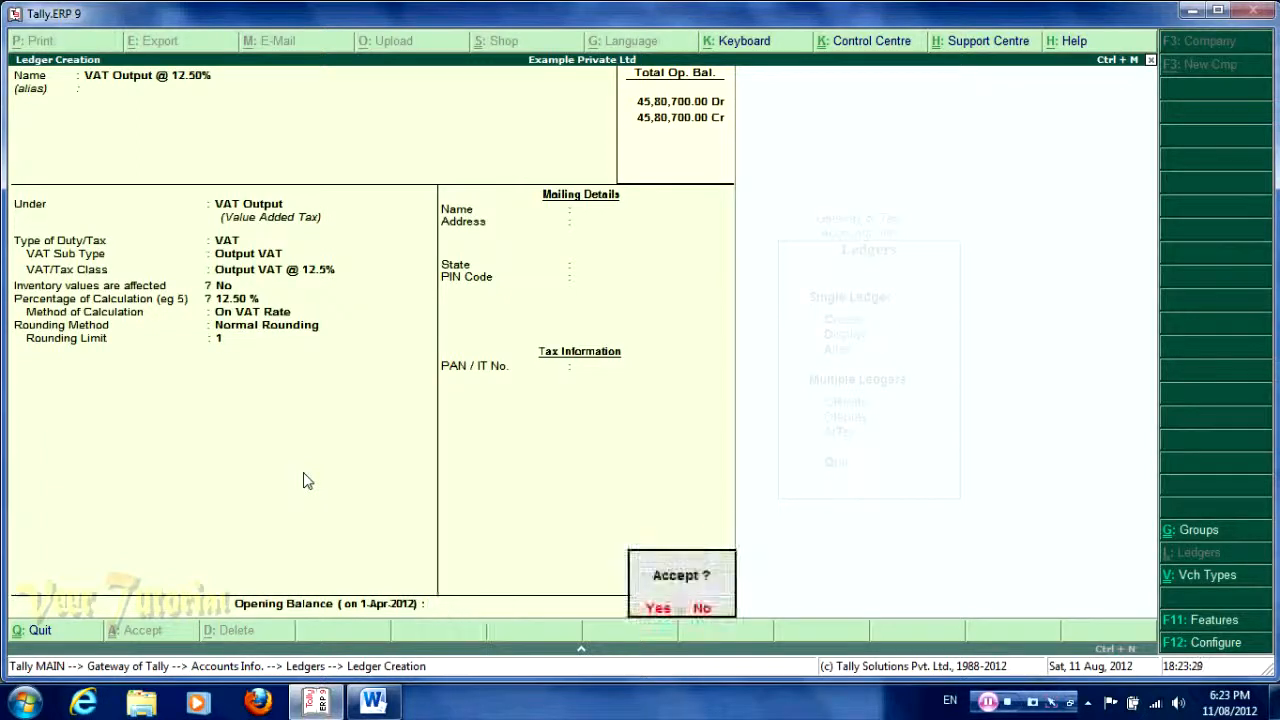
{"action": "key", "text": "Return"}
- Name the next new ledger VAT Output @ 5% and keep it under the VAT Output group
{"action": "key", "text": "BackSpace"}
{"action": "key", "text": "BackSpace"}
{"action": "key", "text": "BackSpace"}
{"action": "key", "text": "BackSpace"}
{"action": "key", "text": "BackSpace"}
{"action": "key", "text": "BackSpace"}
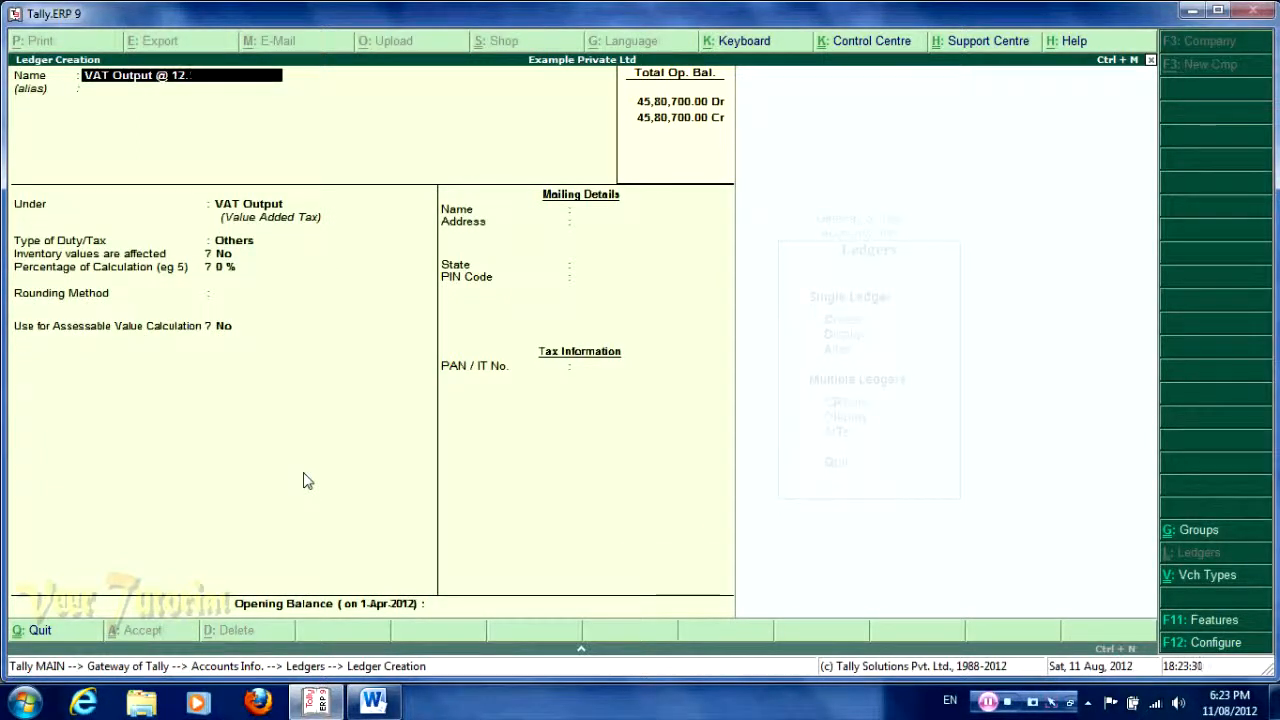
{"action": "type", "text": "5%"}
{"action": "key", "text": "Return"}
{"action": "key", "text": "Return"}
- Set the VAT Output @ 5% ledger's duty type to VAT, sub type to Output VAT and VAT/Tax class to Output VAT @ 5%
{"action": "key", "text": "Down"}
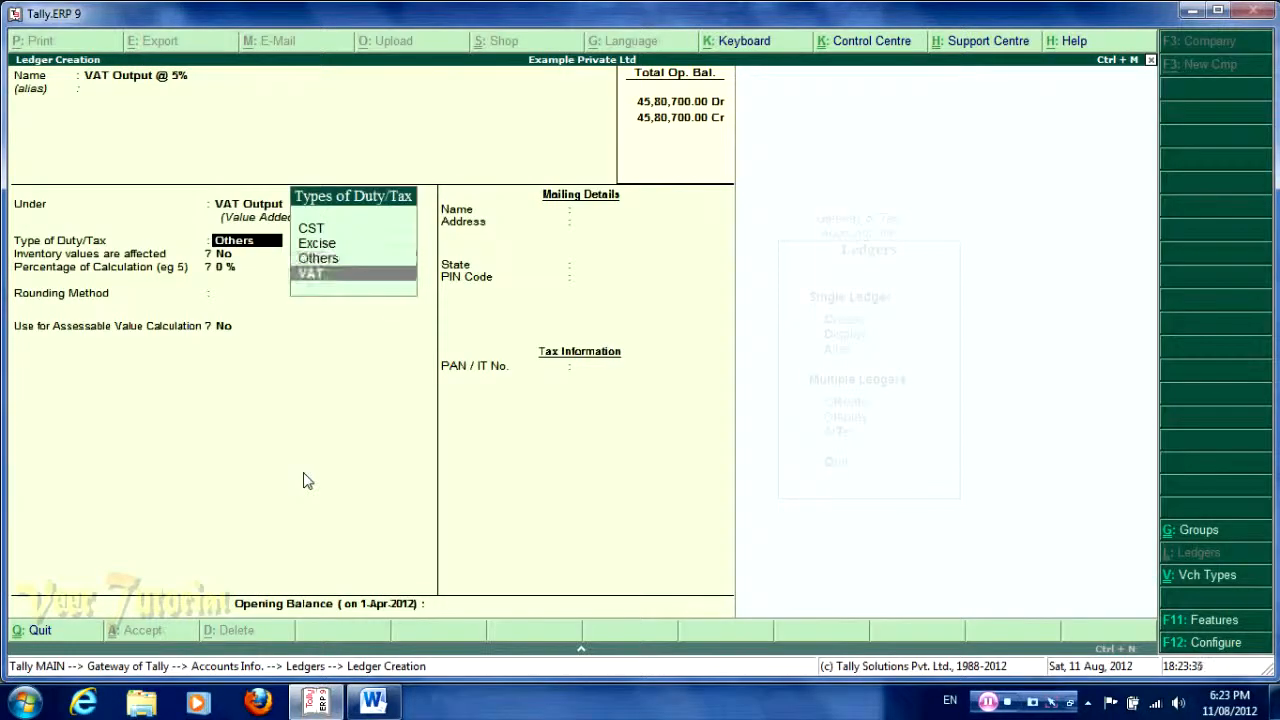
{"action": "key", "text": "Return"}
{"action": "key", "text": "Down"}
{"action": "key", "text": "Down"}
{"action": "key", "text": "Return"}
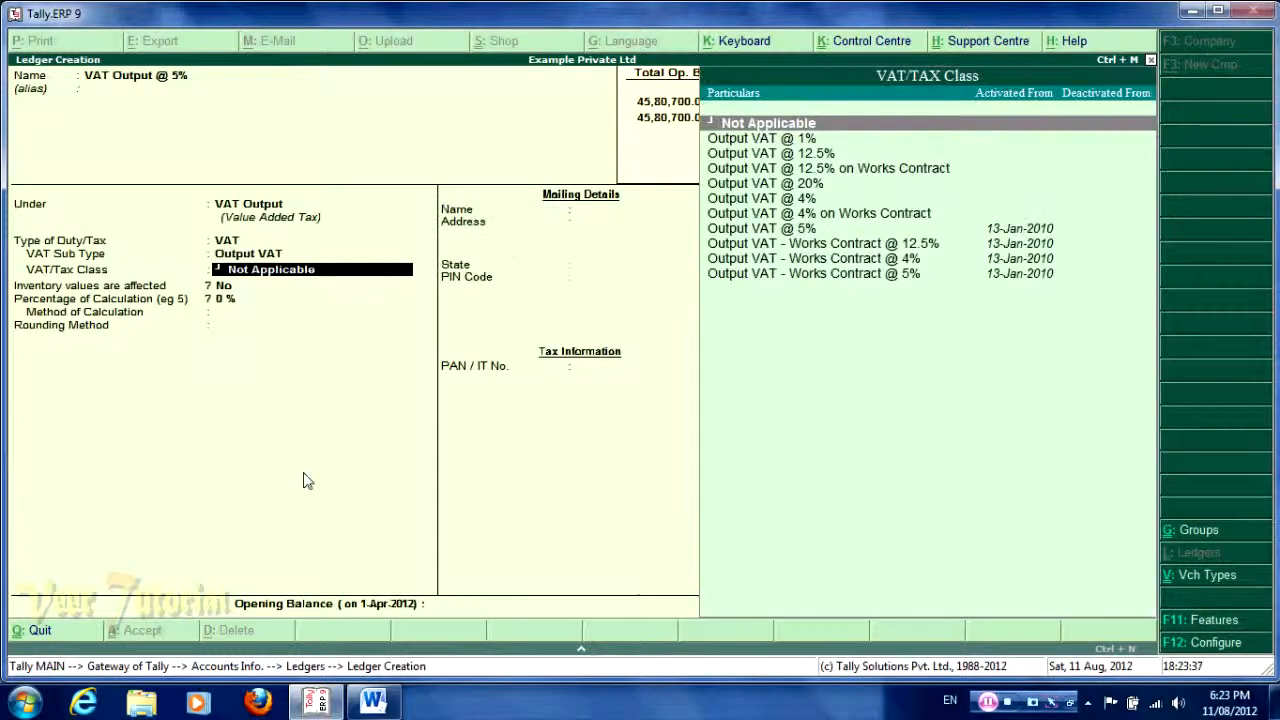
{"action": "key", "text": "Down"}
{"action": "key", "text": "Down"}
{"action": "key", "text": "Down"}
{"action": "key", "text": "Down"}
{"action": "key", "text": "Down"}
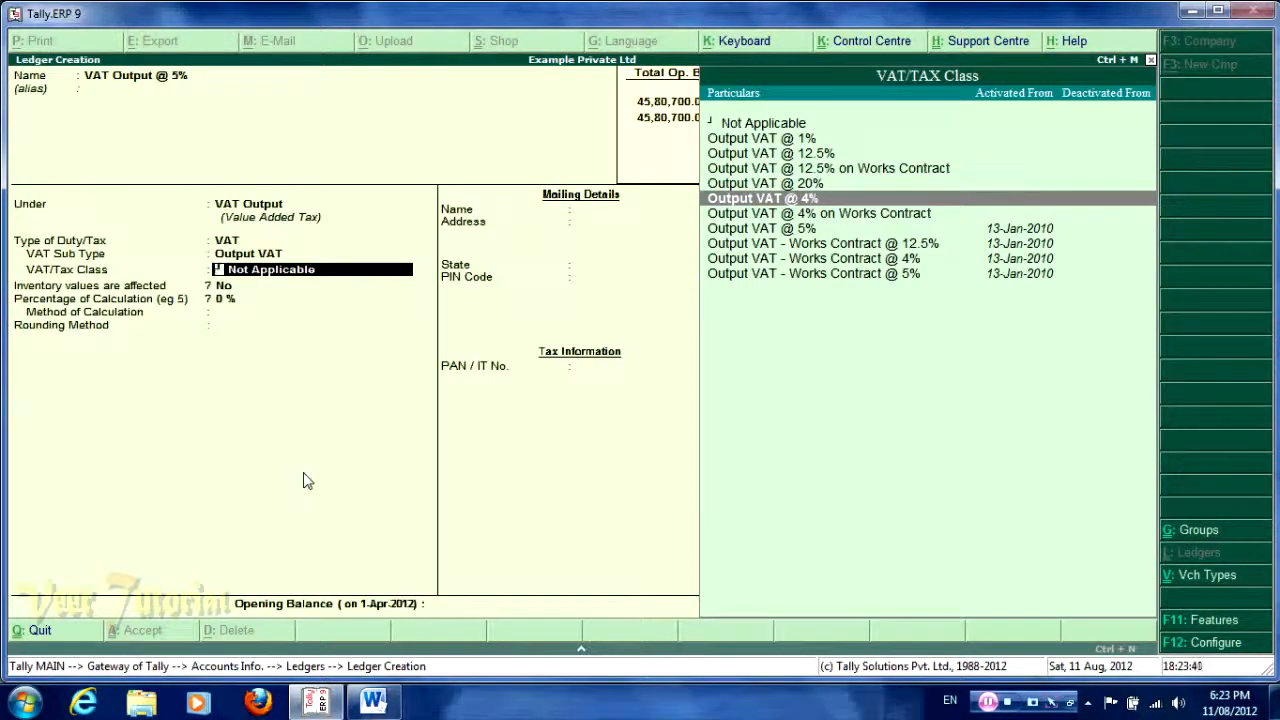
{"action": "key", "text": "Down"}
{"action": "key", "text": "Down"}
{"action": "key", "text": "Return"}
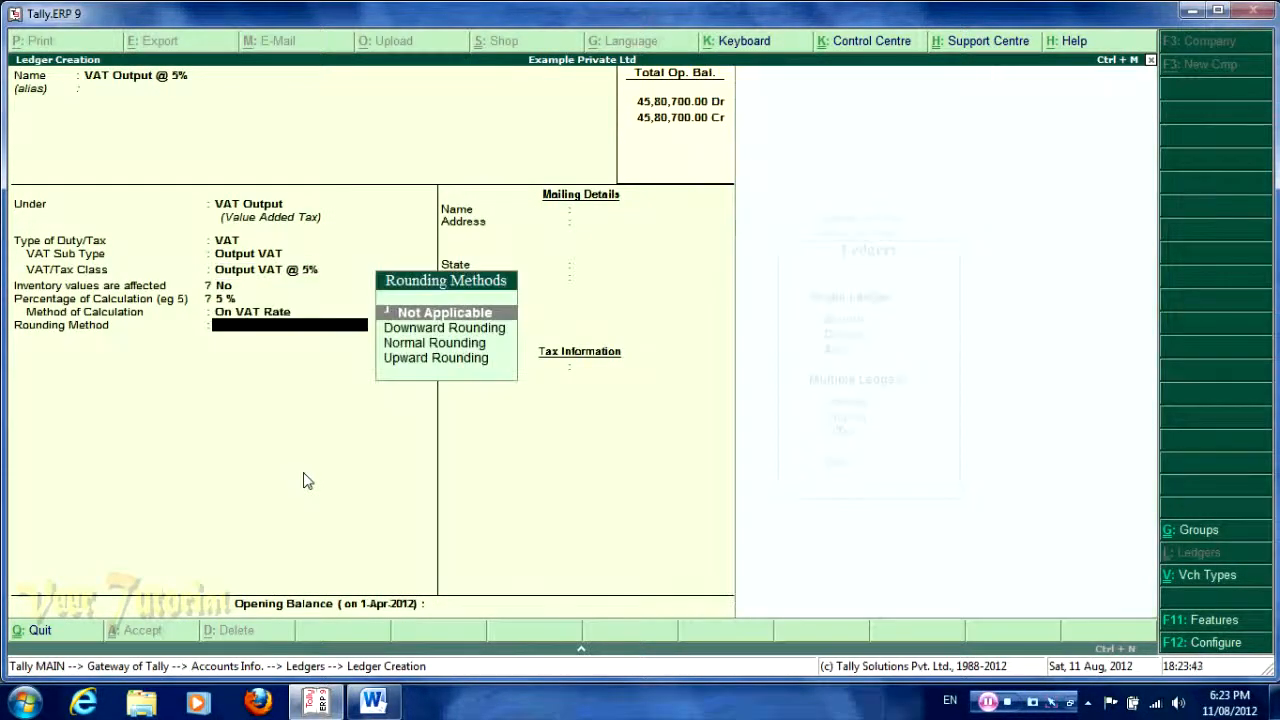
- Apply Normal Rounding to the VAT Output @ 5% ledger, save it and leave ledger creation
{"action": "key", "text": "Down"}
{"action": "key", "text": "Down"}
{"action": "key", "text": "Return"}
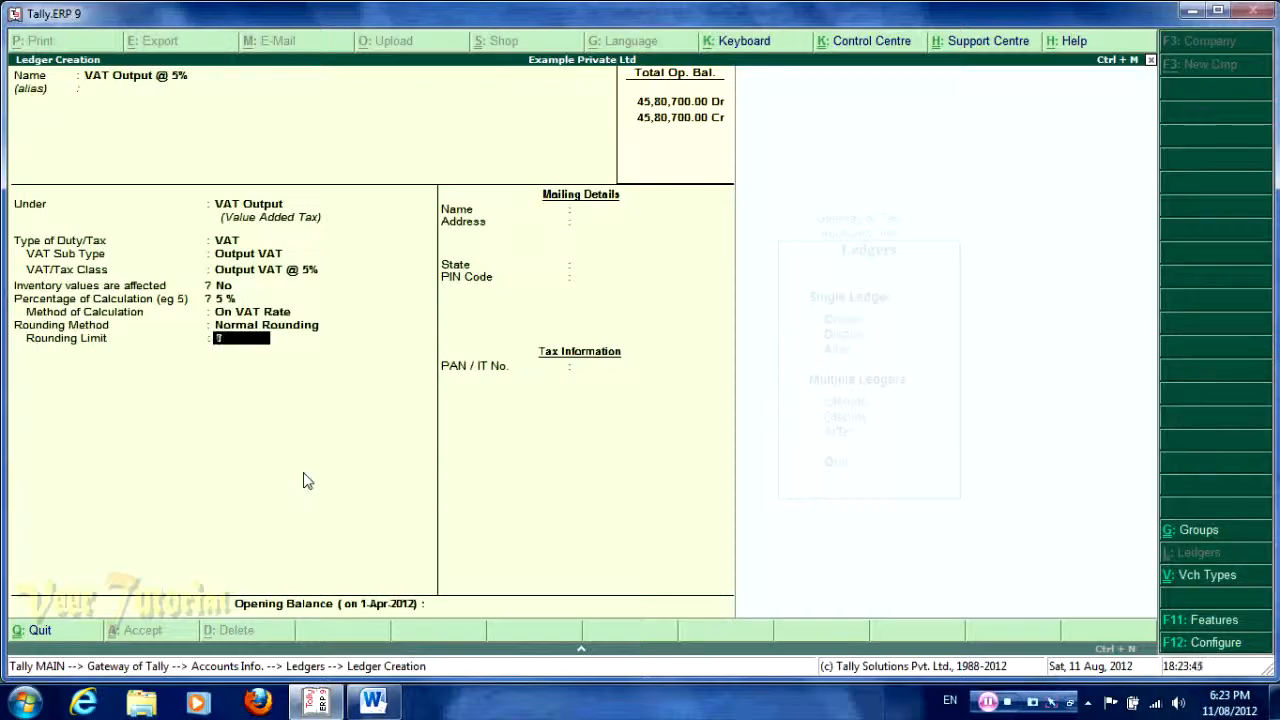
{"action": "key", "text": "Return"}
{"action": "key", "text": "Return"}
{"action": "key", "text": "Return"}
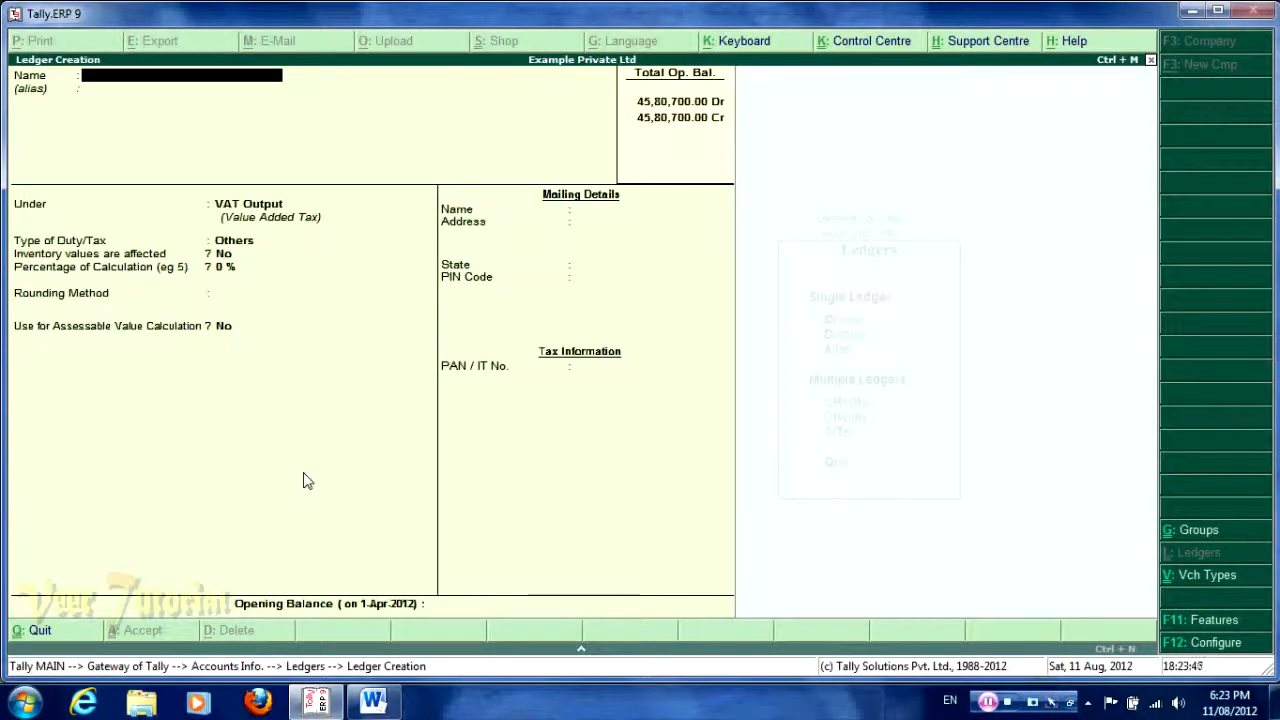
{"action": "key", "text": "Escape"}
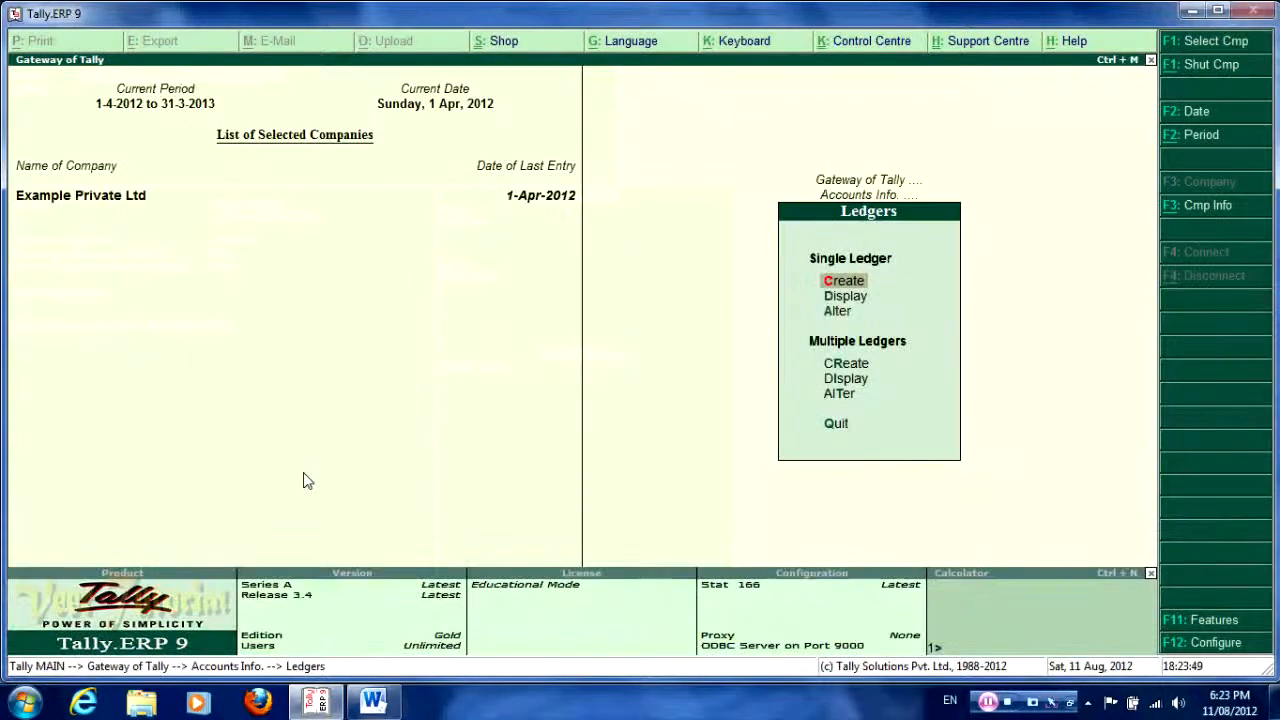
- Review the Purchase, Sales and Duties & Taxes outline in the STOCK CHART document in Word and return to Tally.ERP 9
{"action": "key", "text": "alt+Tab"}
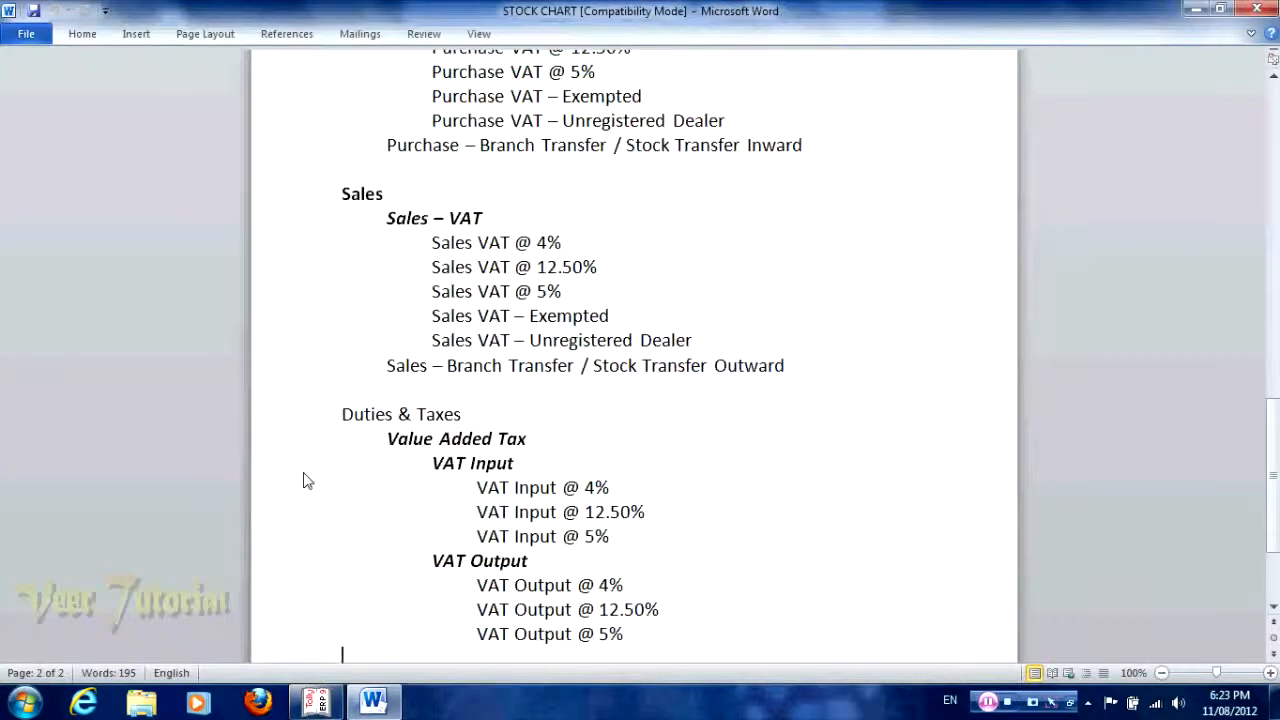
{"action": "key", "text": "Up"}
{"action": "key", "text": "Up"}
{"action": "key", "text": "Up"}
{"action": "key", "text": "Up"}
{"action": "key", "text": "Up"}
{"action": "key", "text": "Up"}
{"action": "key", "text": "Up"}
{"action": "key", "text": "Up"}
{"action": "key", "text": "Up"}
{"action": "key", "text": "Up"}
{"action": "key", "text": "Up"}
{"action": "key", "text": "Up"}
{"action": "key", "text": "Up"}
{"action": "key", "text": "Up"}
{"action": "key", "text": "Up"}
{"action": "key", "text": "Up"}
{"action": "key", "text": "Up"}
{"action": "key", "text": "Up"}
{"action": "key", "text": "Up"}
{"action": "key", "text": "Up"}
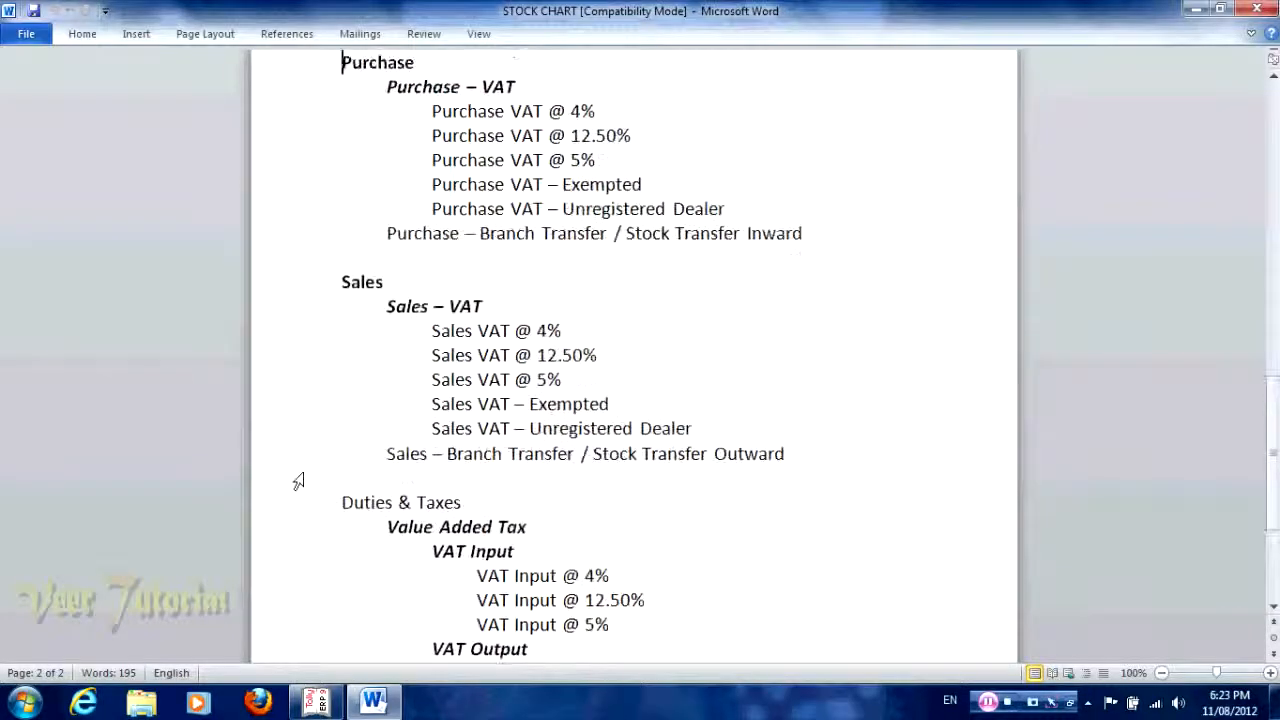
{"action": "key", "text": "Down"}
{"action": "key", "text": "Down"}
{"action": "key", "text": "Down"}
{"action": "key", "text": "Down"}
{"action": "key", "text": "Down"}
{"action": "key", "text": "Down"}
{"action": "key", "text": "Down"}
{"action": "key", "text": "Down"}
{"action": "key", "text": "Down"}
{"action": "key", "text": "Down"}
{"action": "key", "text": "Down"}
{"action": "key", "text": "Down"}
{"action": "key", "text": "Down"}
{"action": "key", "text": "Down"}
{"action": "key", "text": "Down"}
{"action": "key", "text": "Down"}
{"action": "key", "text": "Down"}
{"action": "key", "text": "Down"}
{"action": "key", "text": "Down"}
{"action": "key", "text": "Down"}
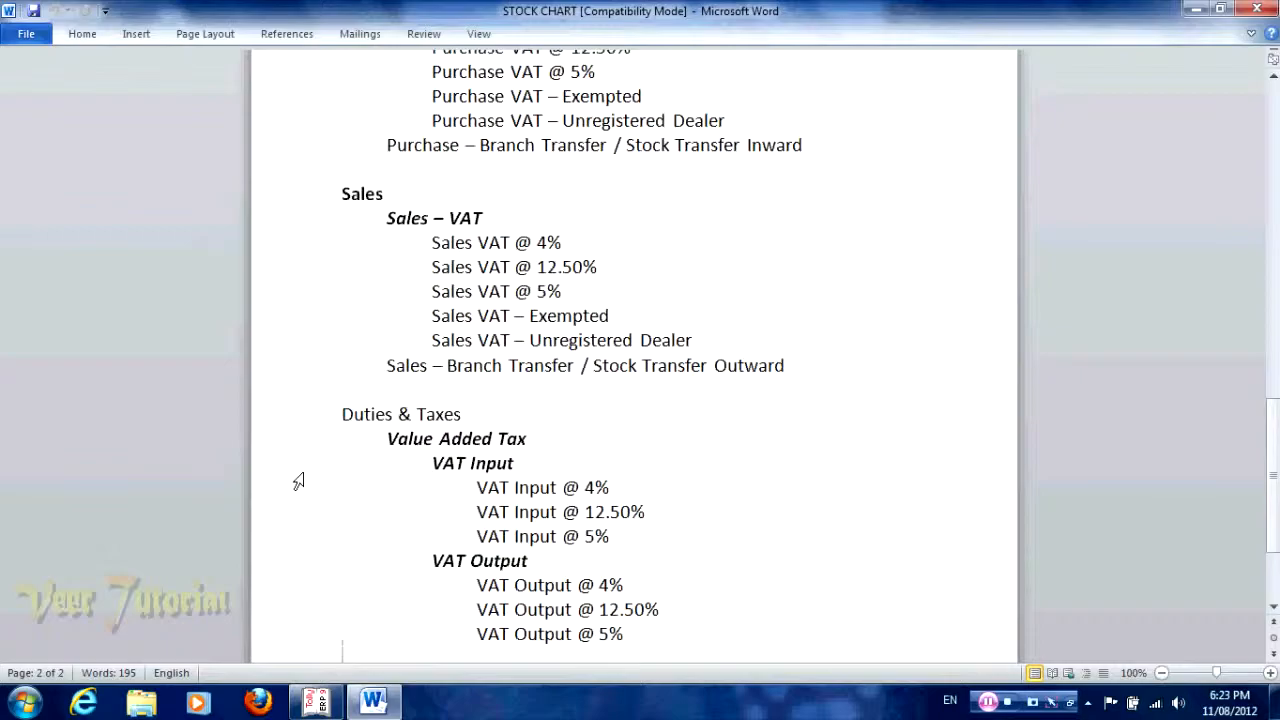
{"action": "key", "text": "Up"}
{"action": "key", "text": "Up"}
{"action": "key", "text": "Up"}
{"action": "key", "text": "Up"}
{"action": "key", "text": "Up"}
{"action": "key", "text": "Up"}
{"action": "key", "text": "Up"}
{"action": "key", "text": "Up"}
{"action": "key", "text": "Up"}
{"action": "key", "text": "Up"}
{"action": "key", "text": "Up"}
{"action": "key", "text": "Up"}
{"action": "key", "text": "Up"}
{"action": "key", "text": "Up"}
{"action": "key", "text": "Up"}
{"action": "key", "text": "Up"}
{"action": "key", "text": "Up"}
{"action": "key", "text": "Up"}
{"action": "key", "text": "Up"}
{"action": "key", "text": "Up"}
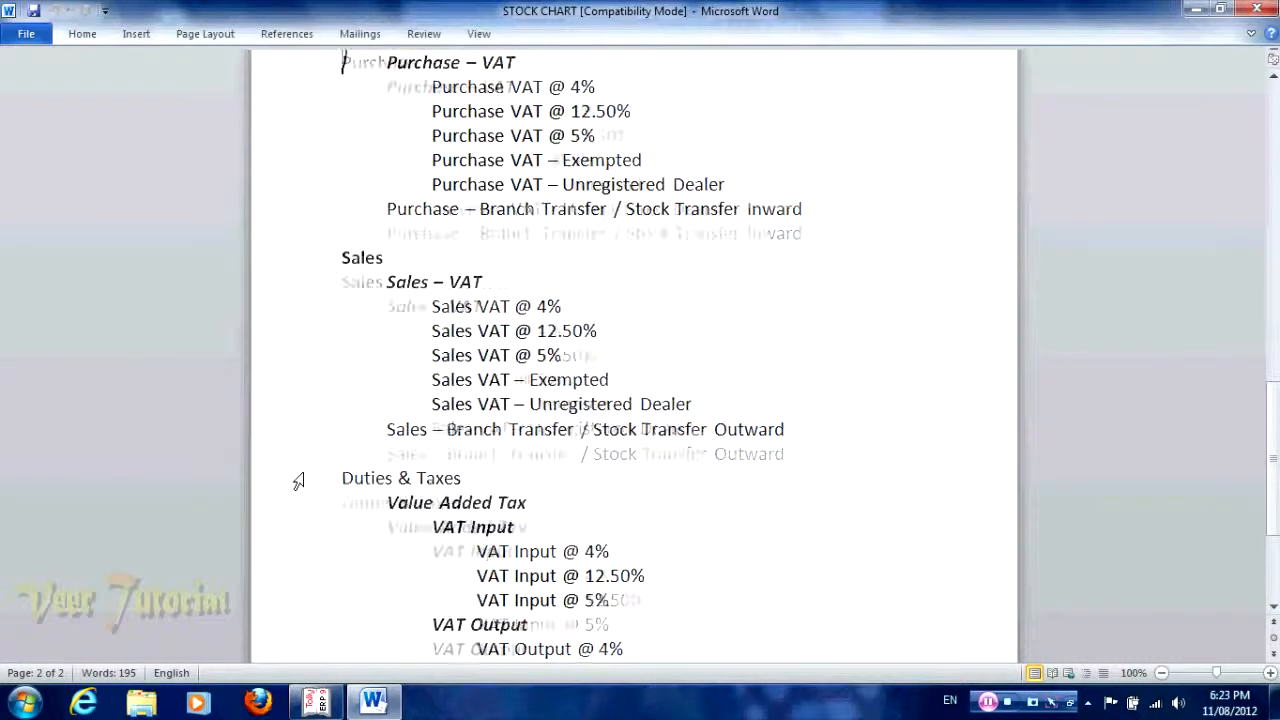
{"action": "key", "text": "Up"}
{"action": "key", "text": "alt+Tab"}
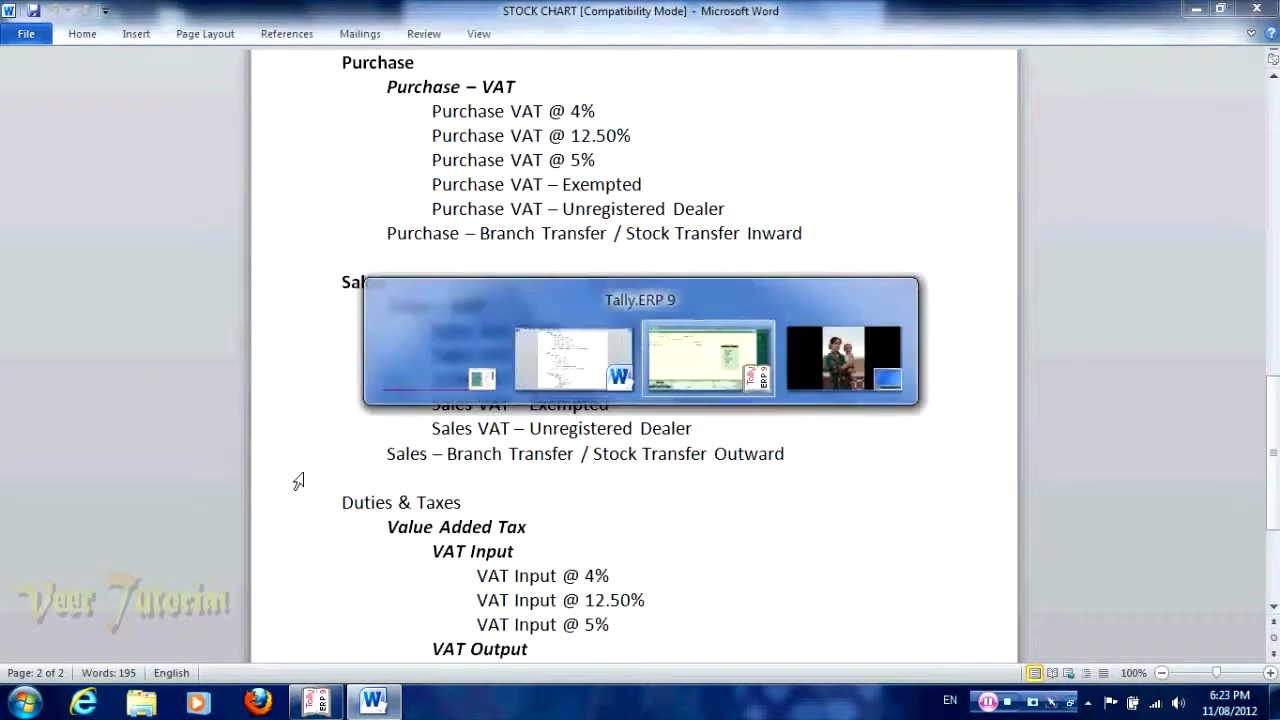
- Leave the accounts masters and start creating a new VAT commodity under Inventory Info
{"action": "key", "text": "Escape"}
{"action": "key", "text": "Escape"}
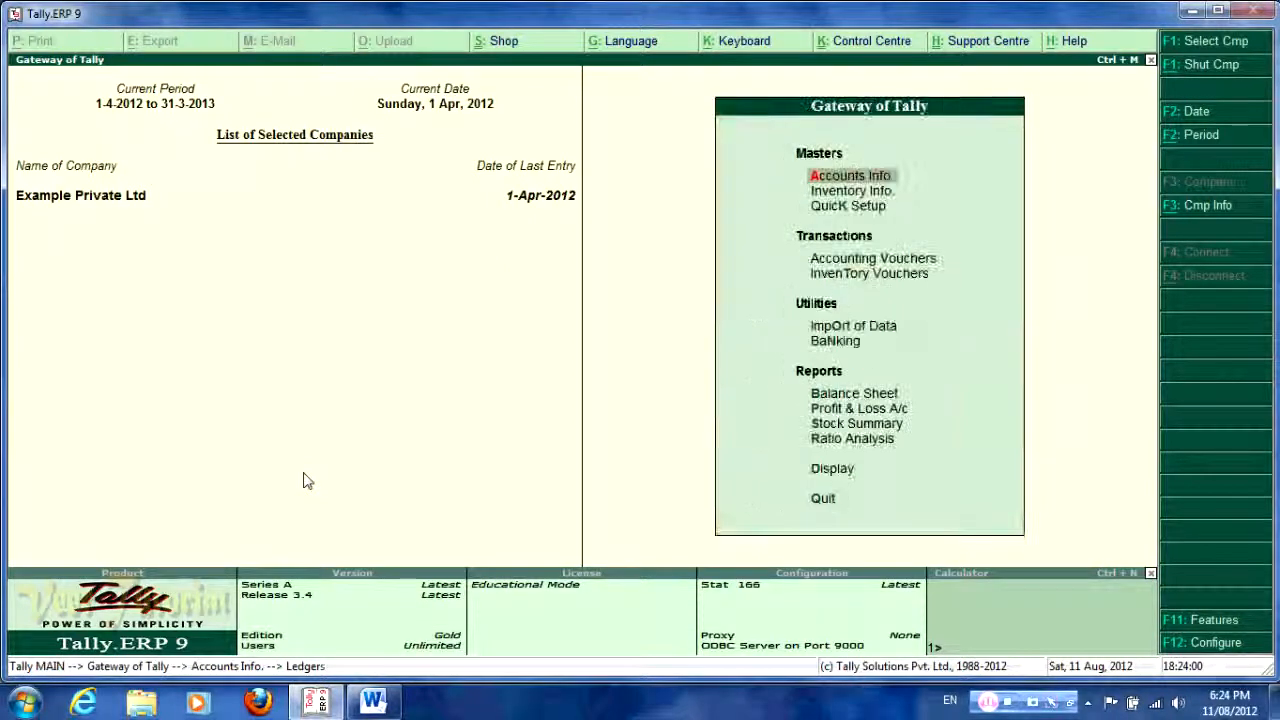
{"action": "key", "text": "Down"}
{"action": "key", "text": "Return"}
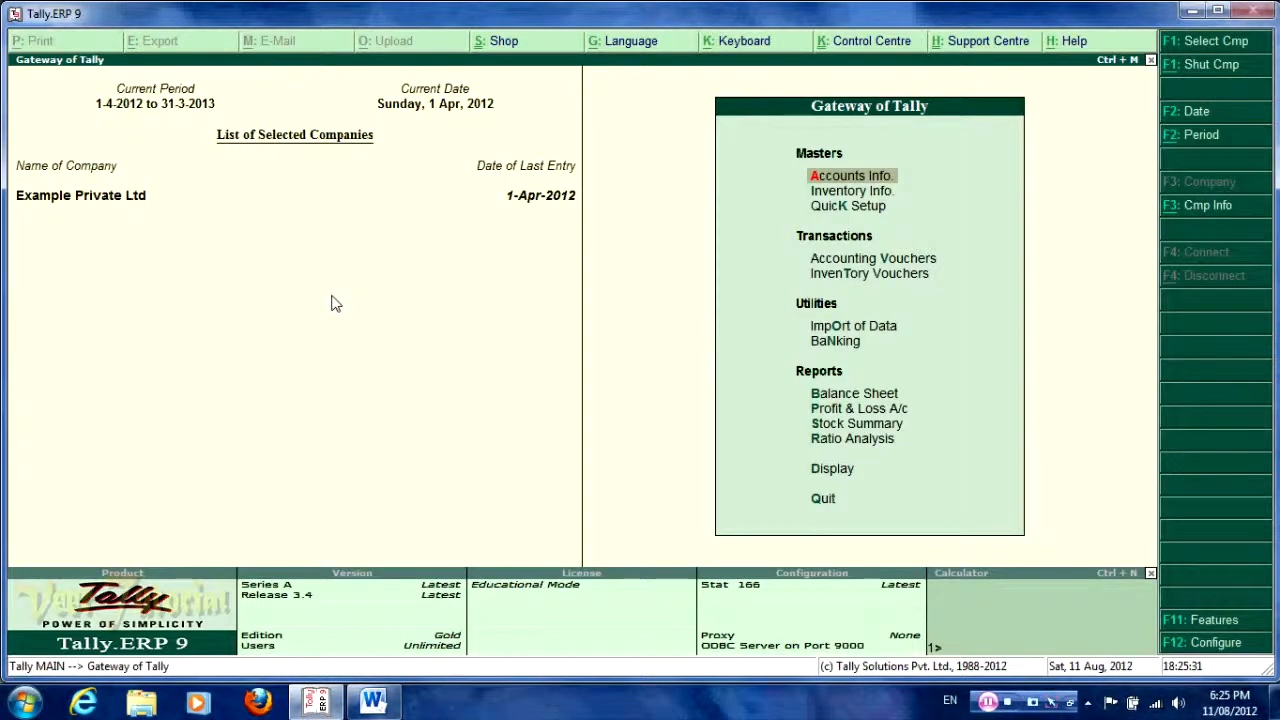
{"action": "key", "text": "Down"}
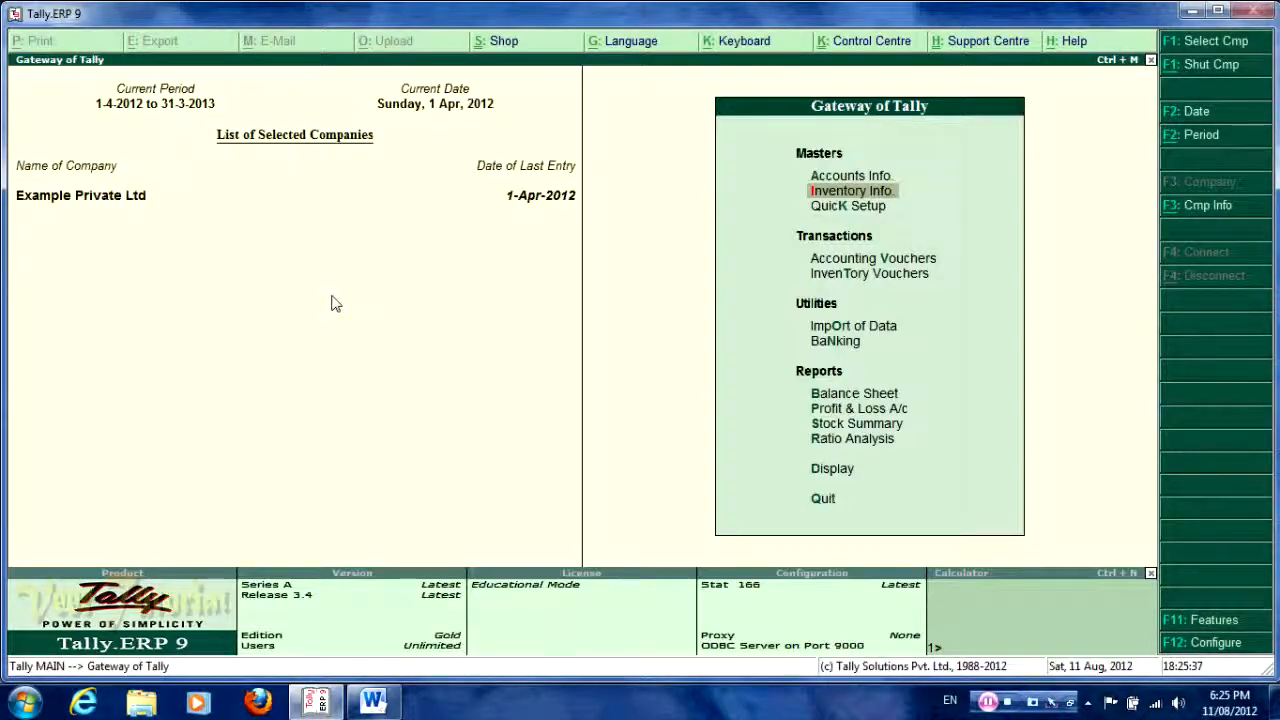
{"action": "key", "text": "Up"}
{"action": "key", "text": "Down"}
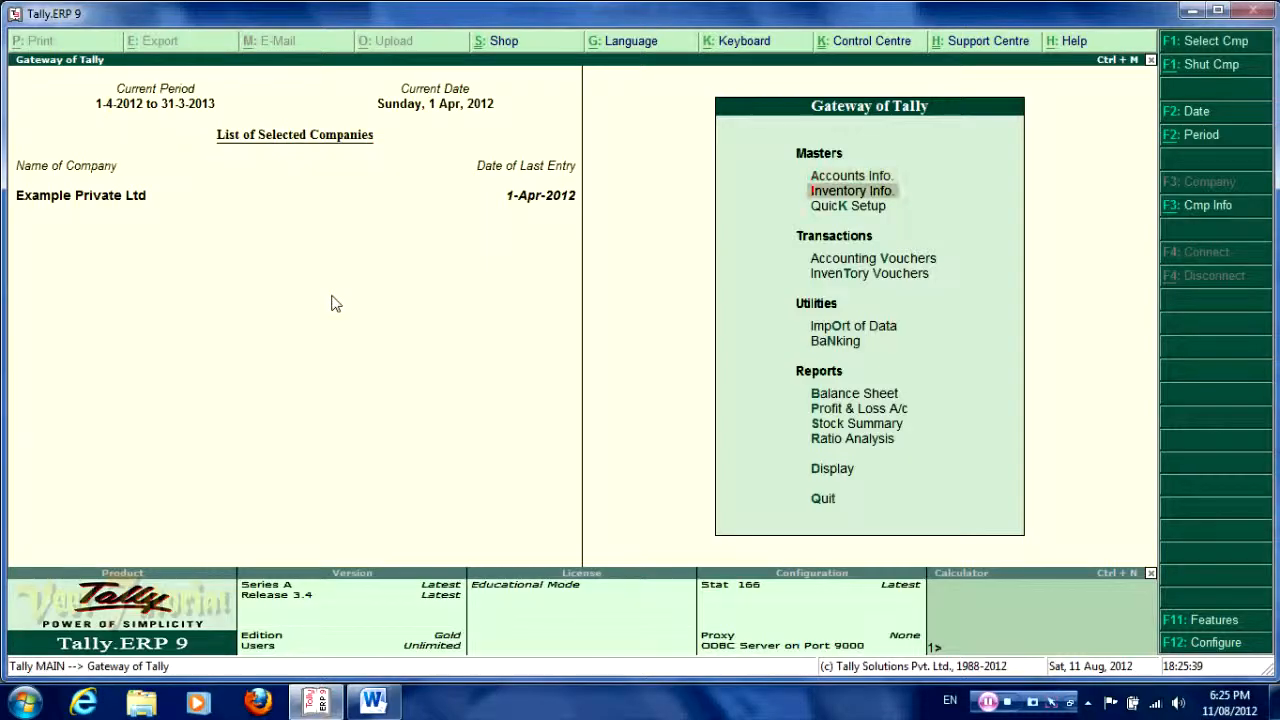
{"action": "key", "text": "Return"}
{"action": "key", "text": "Down"}
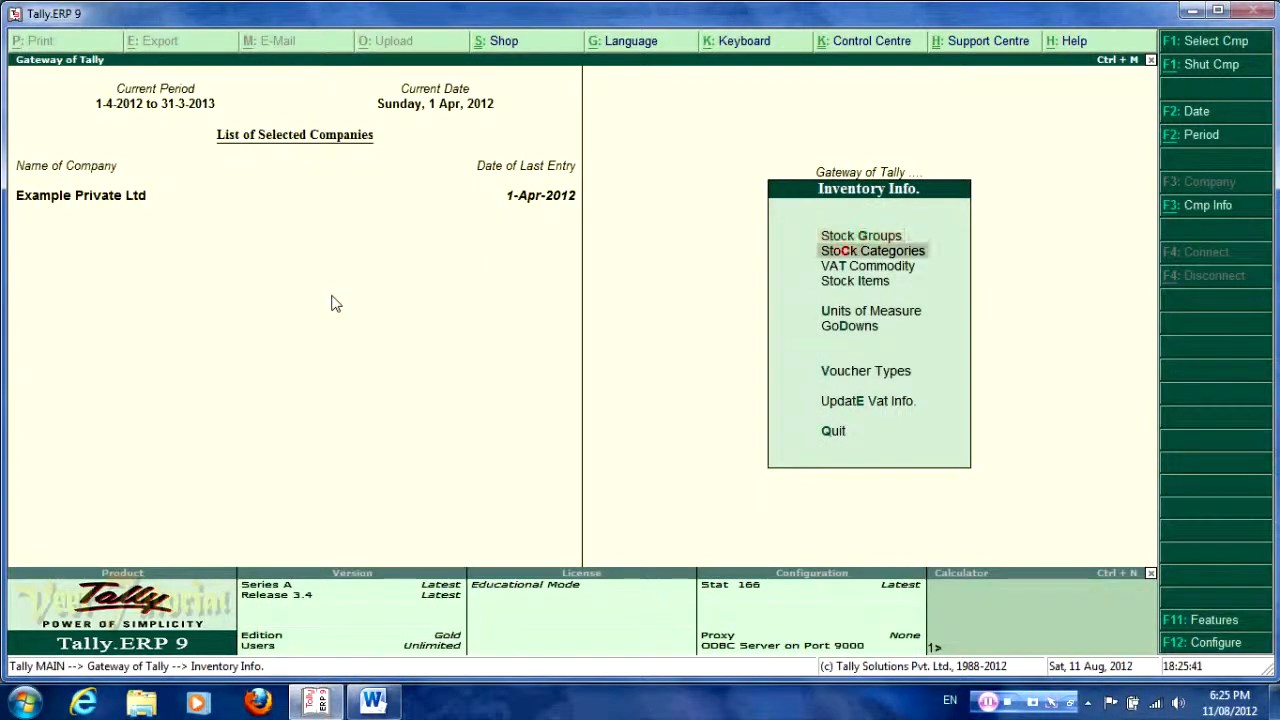
{"action": "key", "text": "Down"}
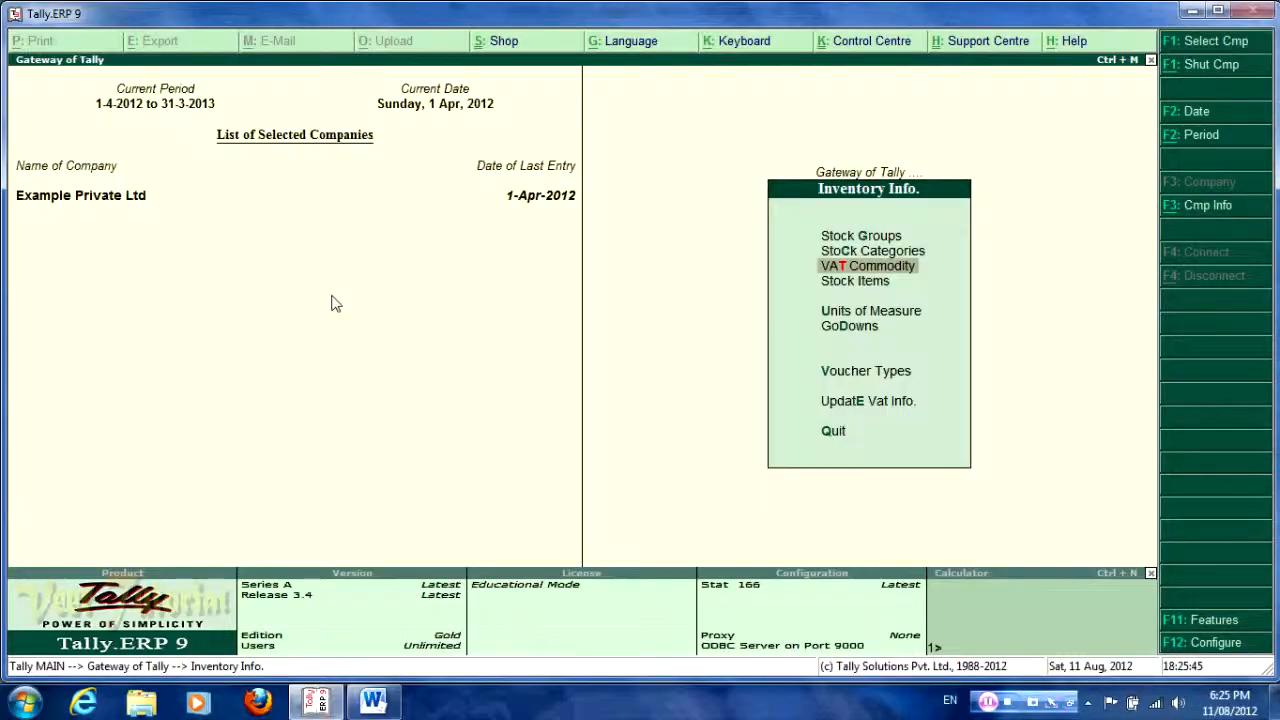
{"action": "key", "text": "Return"}
{"action": "key", "text": "Return"}
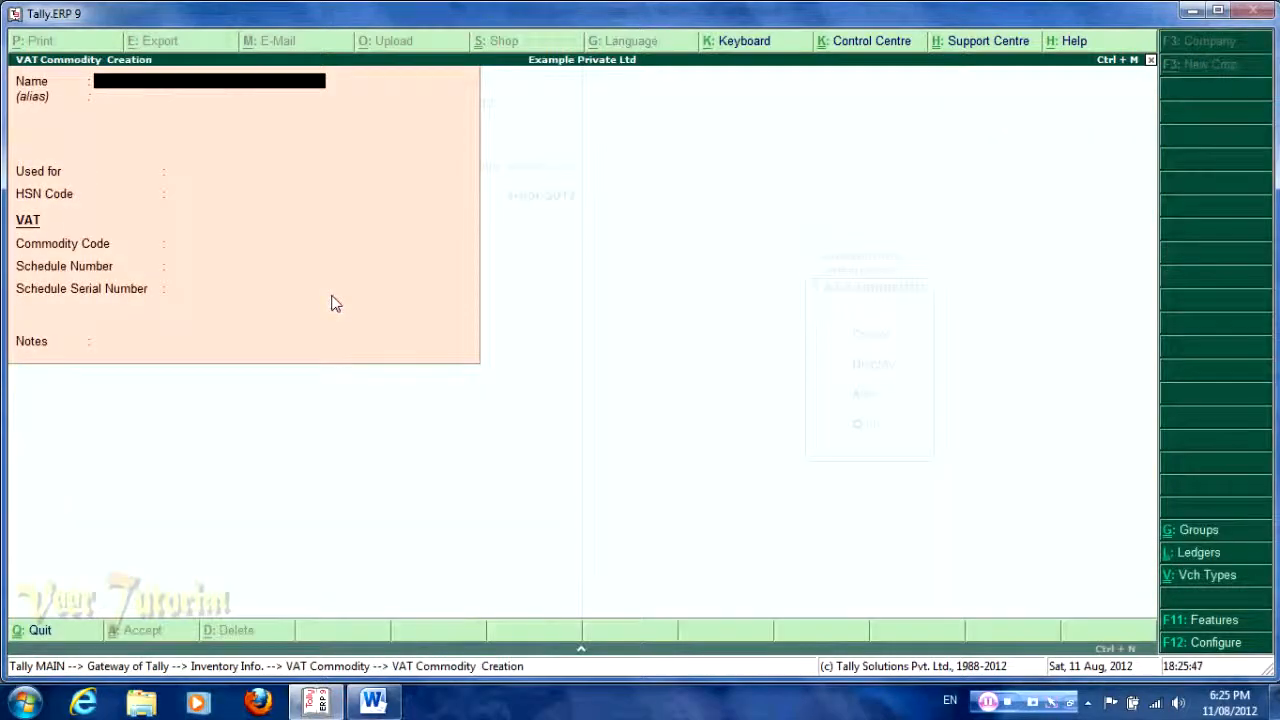
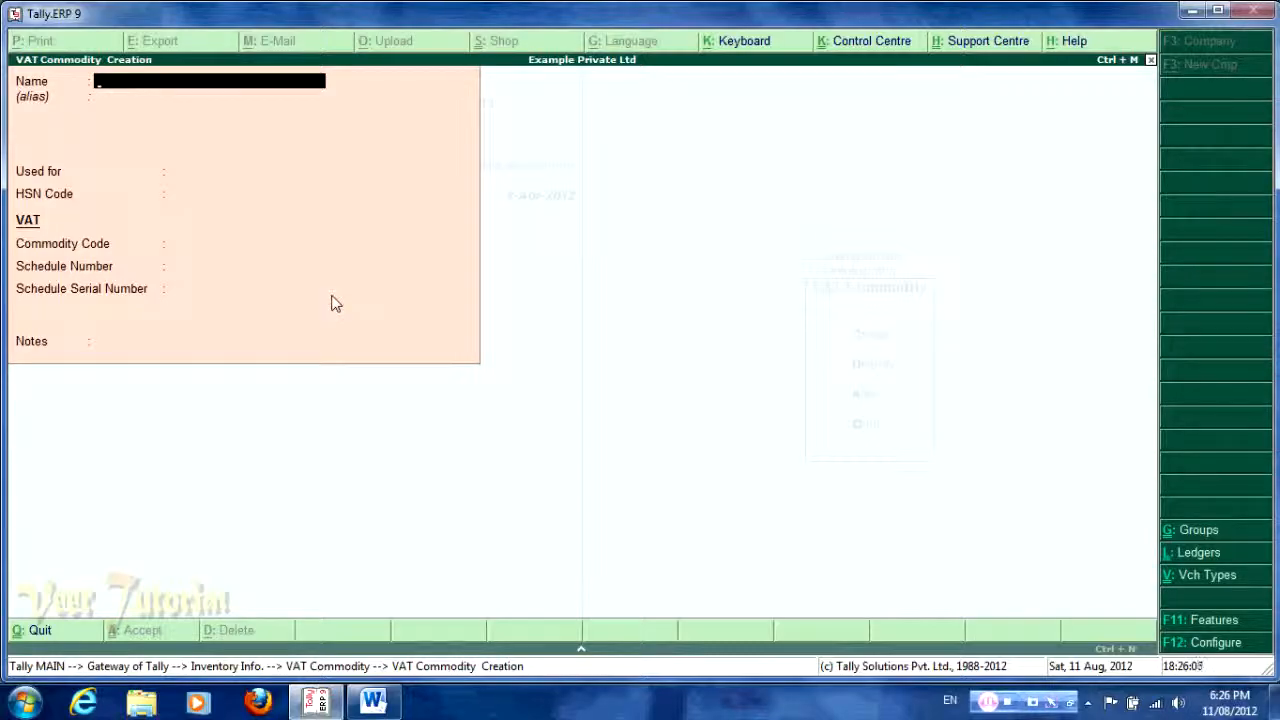
- Name the new VAT commodity Water Cooler and set it to be used for VAT
{"action": "type", "text": "Water coo"}
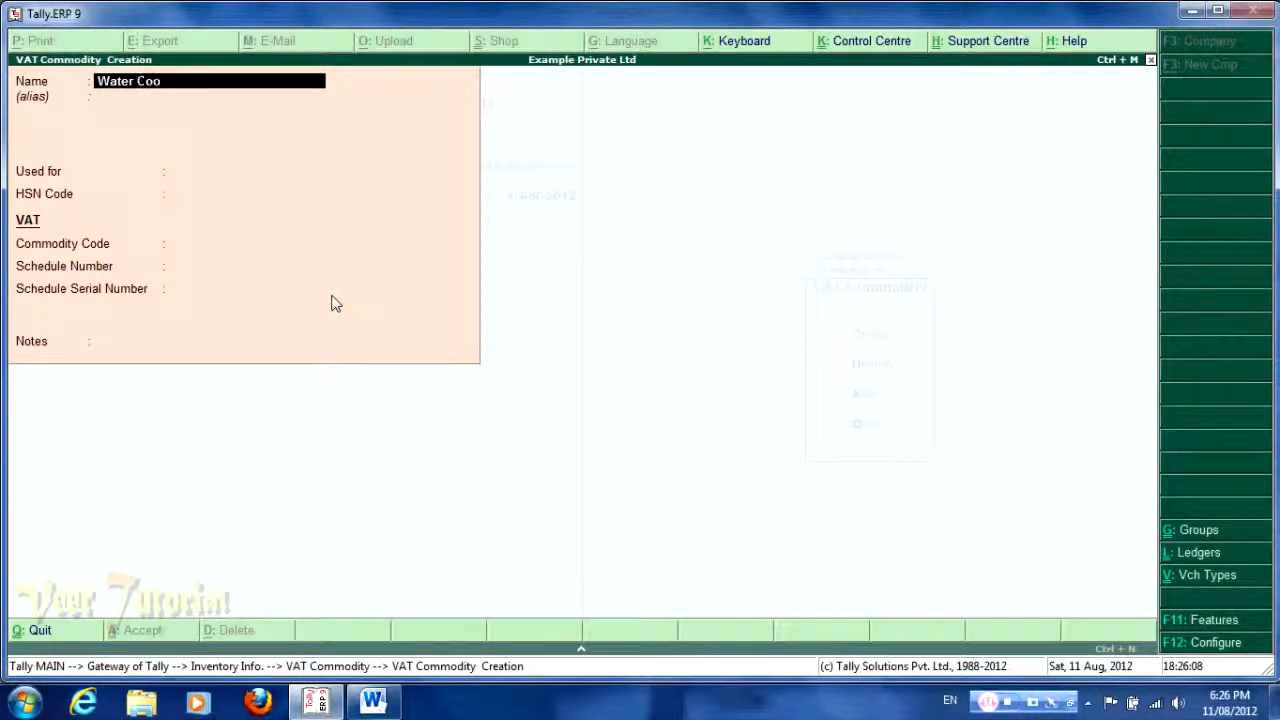
{"action": "type", "text": "ler"}
{"action": "key", "text": "Return"}
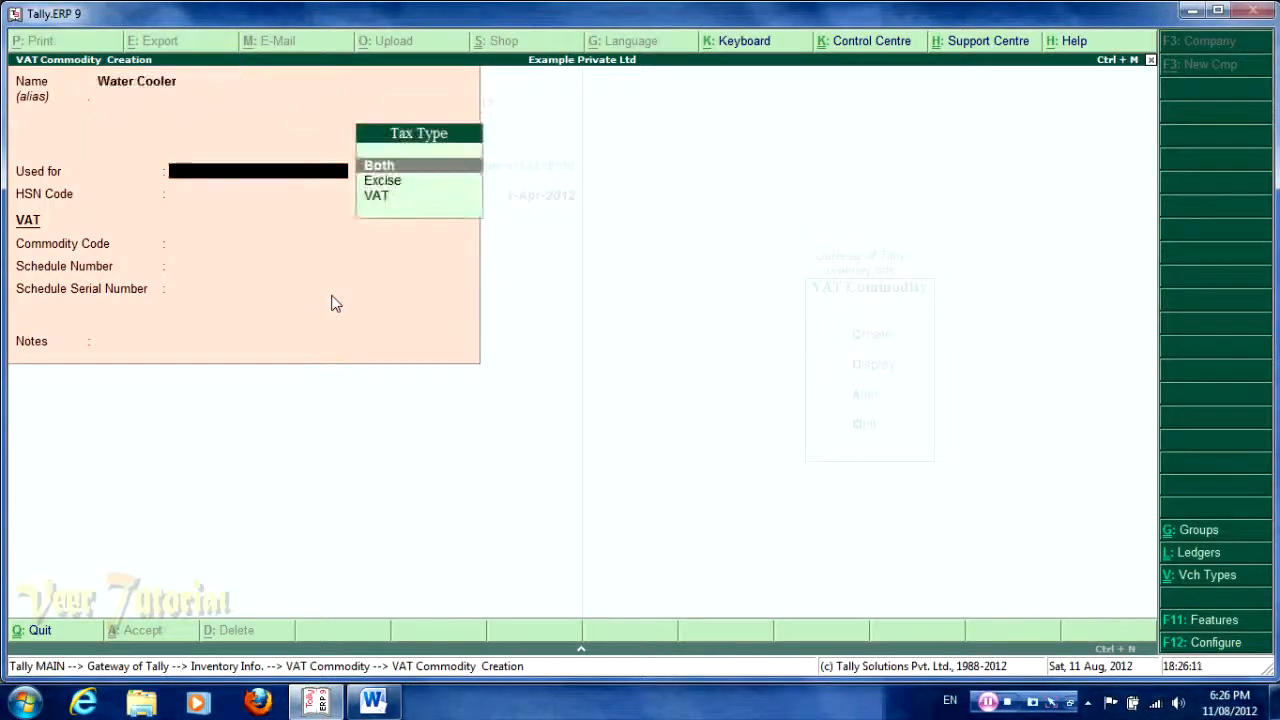
{"action": "key", "text": "Down"}
{"action": "key", "text": "Down"}
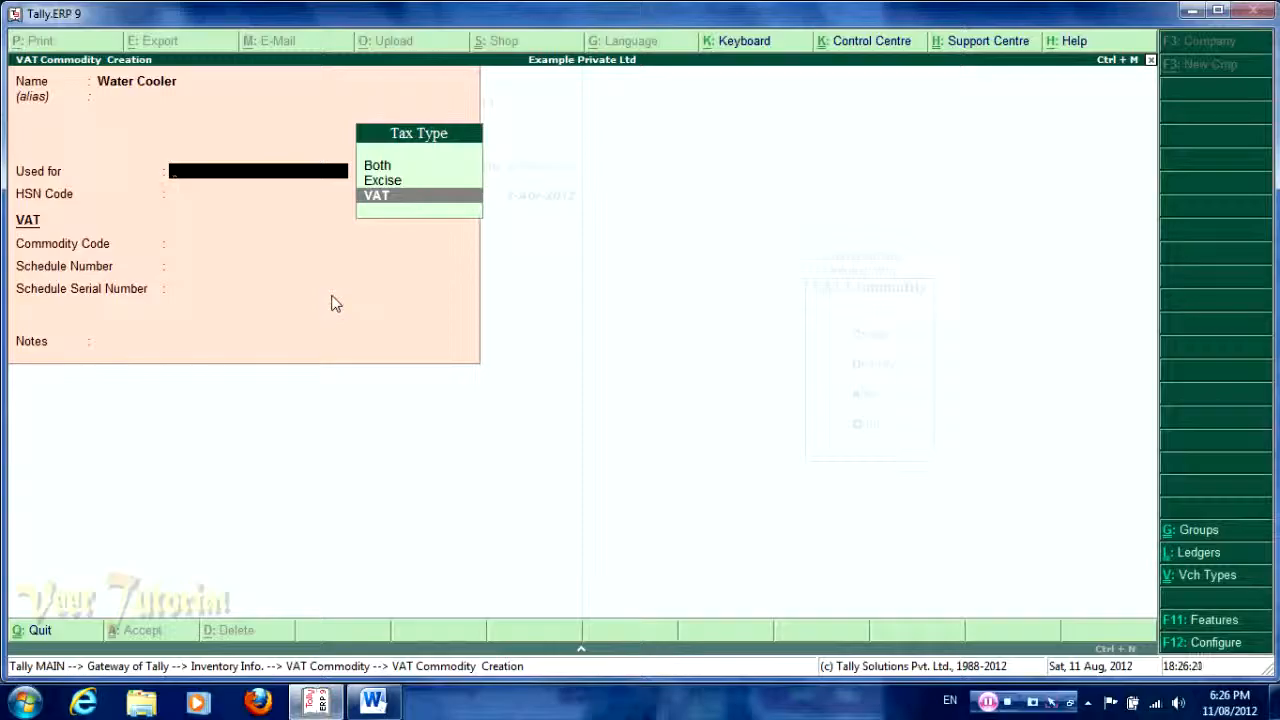
{"action": "key", "text": "Return"}
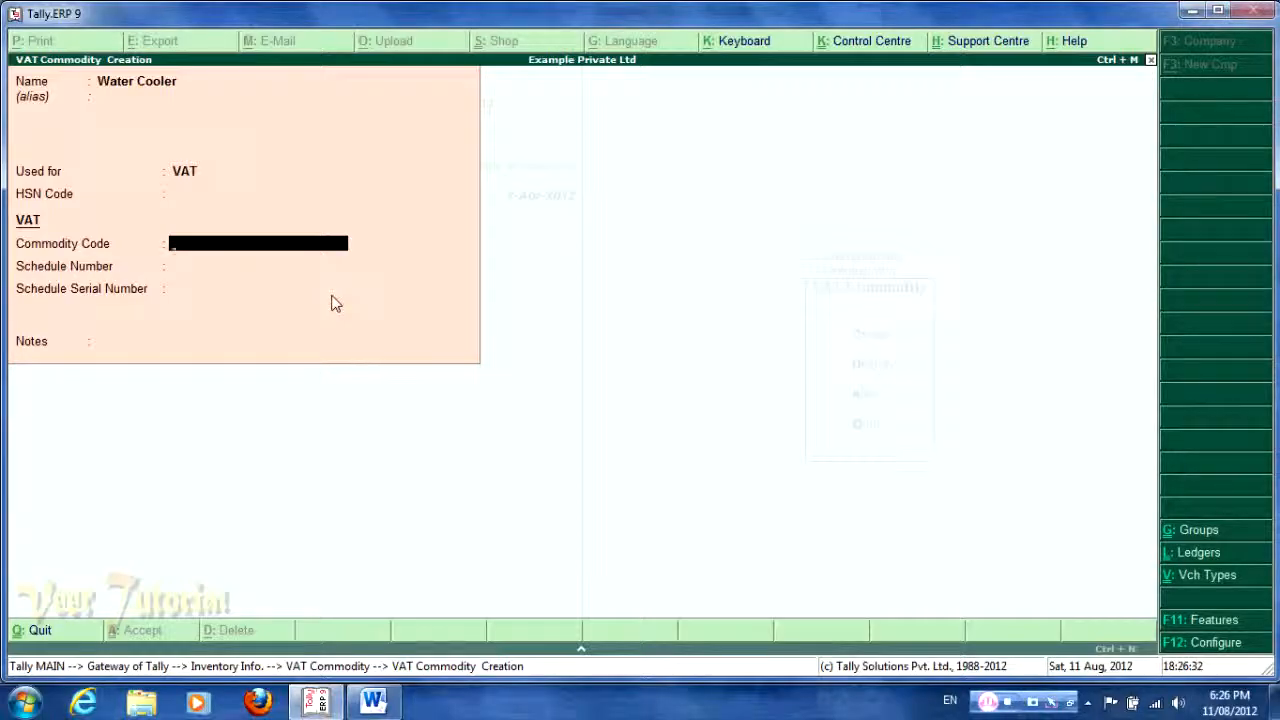
- Give the Water Cooler commodity code 230000, schedule number 3 and schedule serial number 45, and save it without notes
{"action": "type", "text": "230000"}
{"action": "key", "text": "Return"}
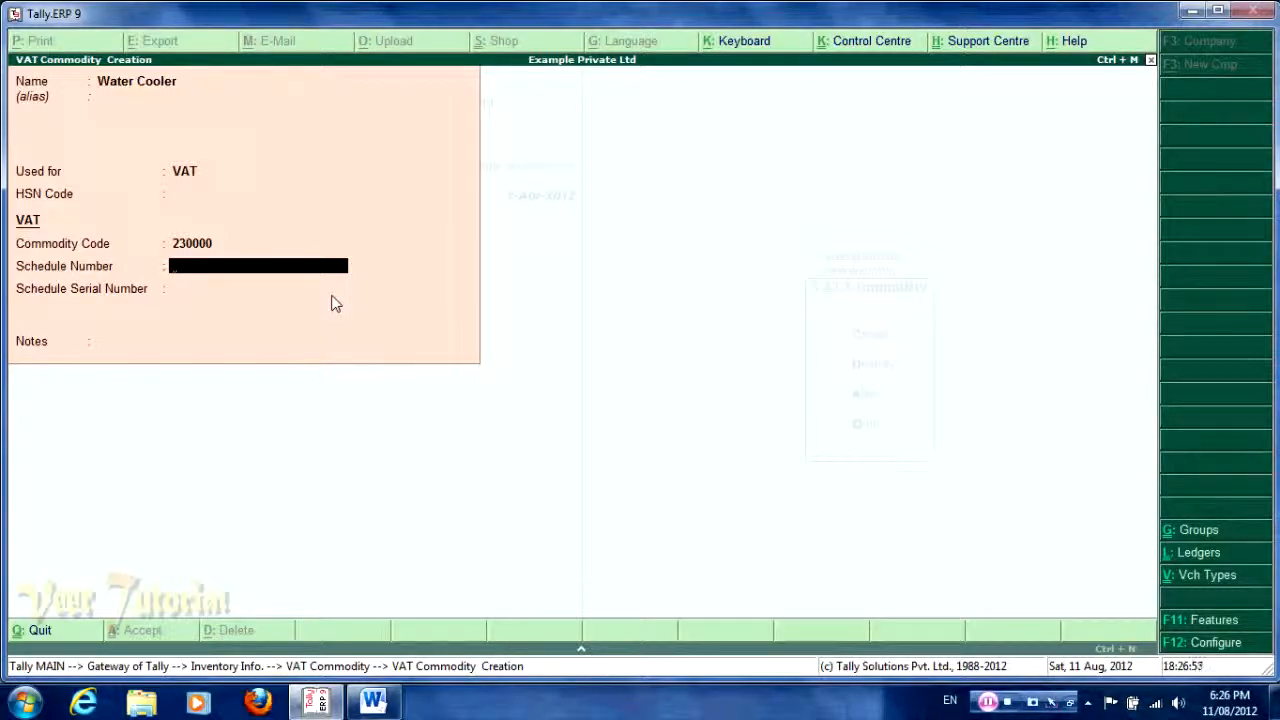
{"action": "type", "text": "3"}
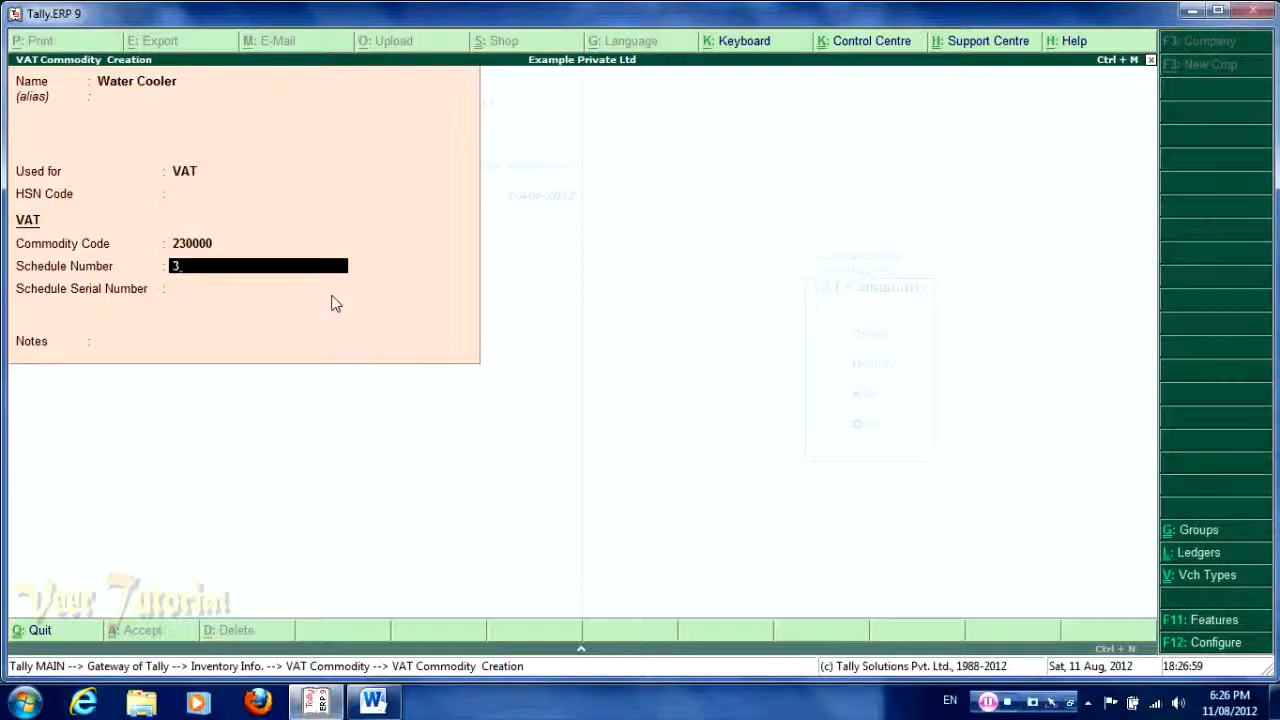
{"action": "key", "text": "Return"}
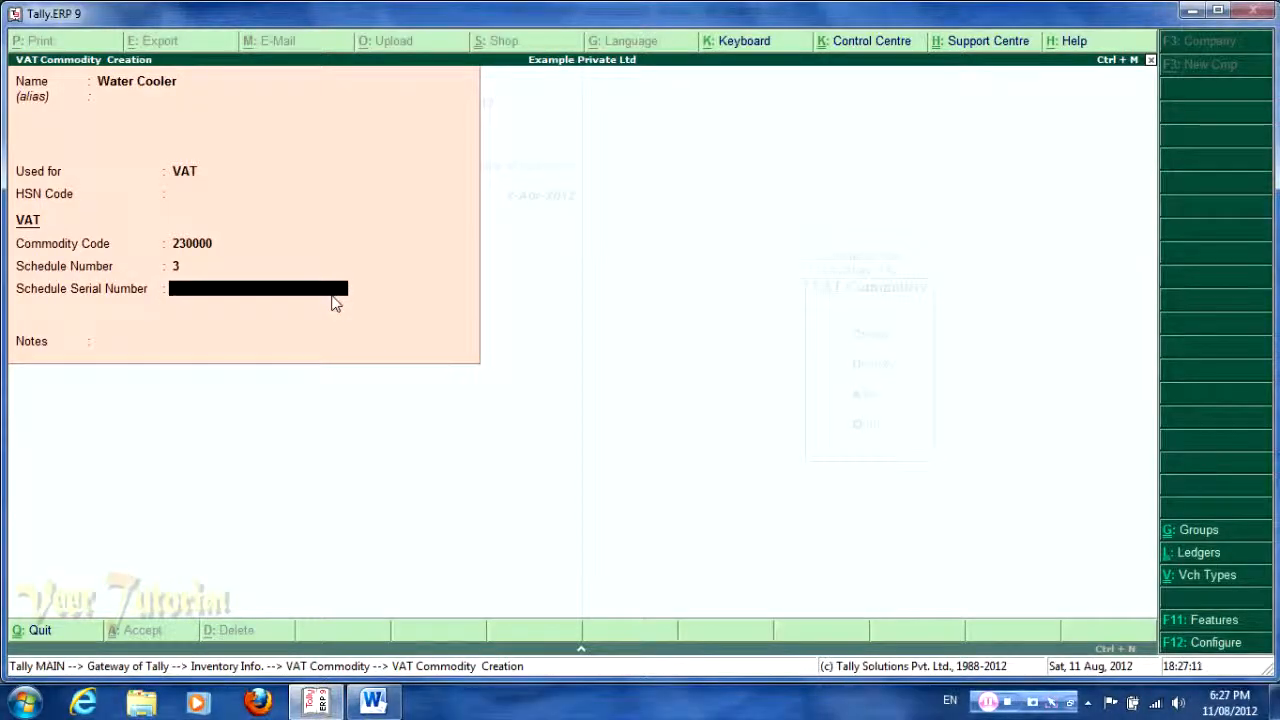
{"action": "type", "text": "45"}
{"action": "key", "text": "Return"}
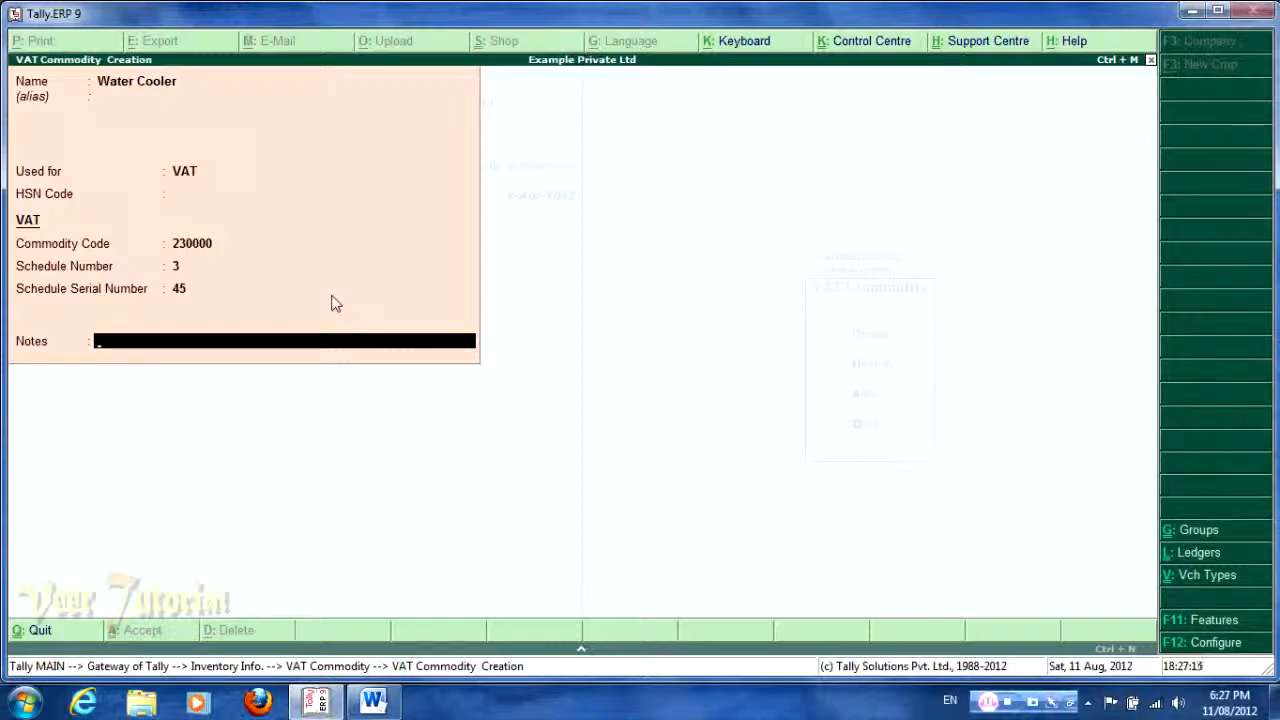
{"action": "key", "text": "Return"}
{"action": "key", "text": "Return"}
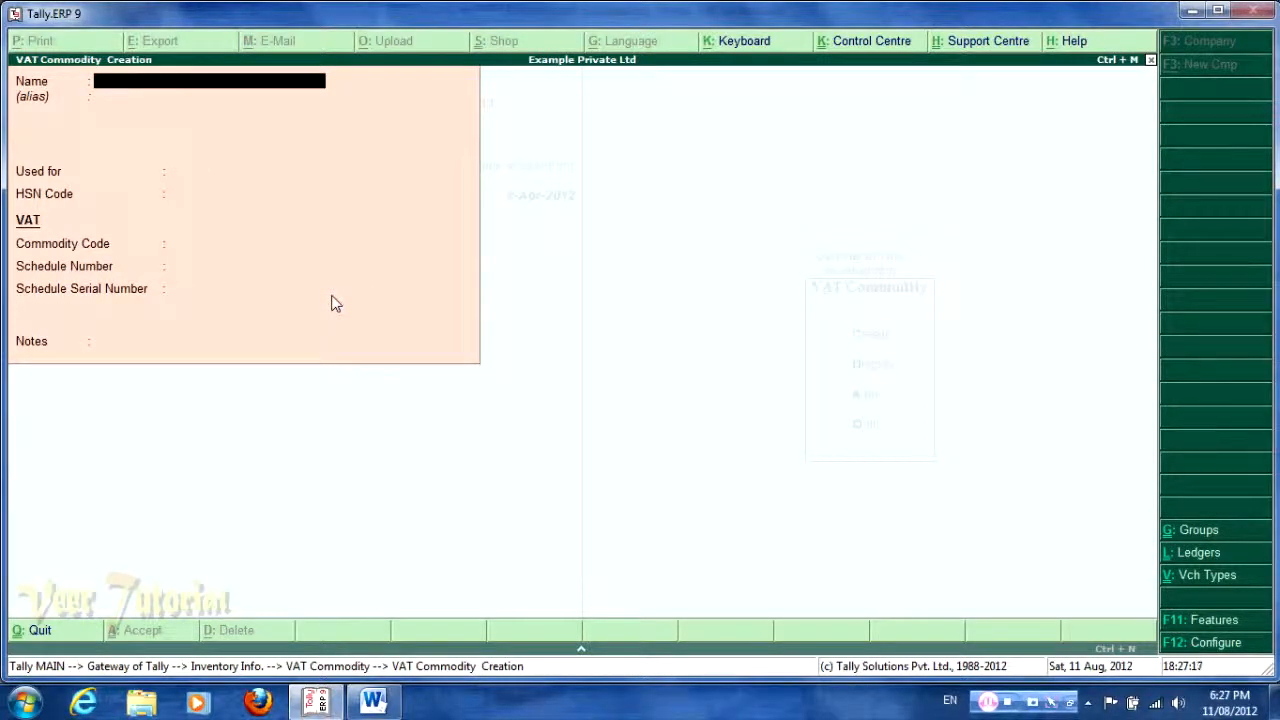
- Name the next VAT commodity Air Conditer and set it to be used for VAT
{"action": "type", "text": "Air"}
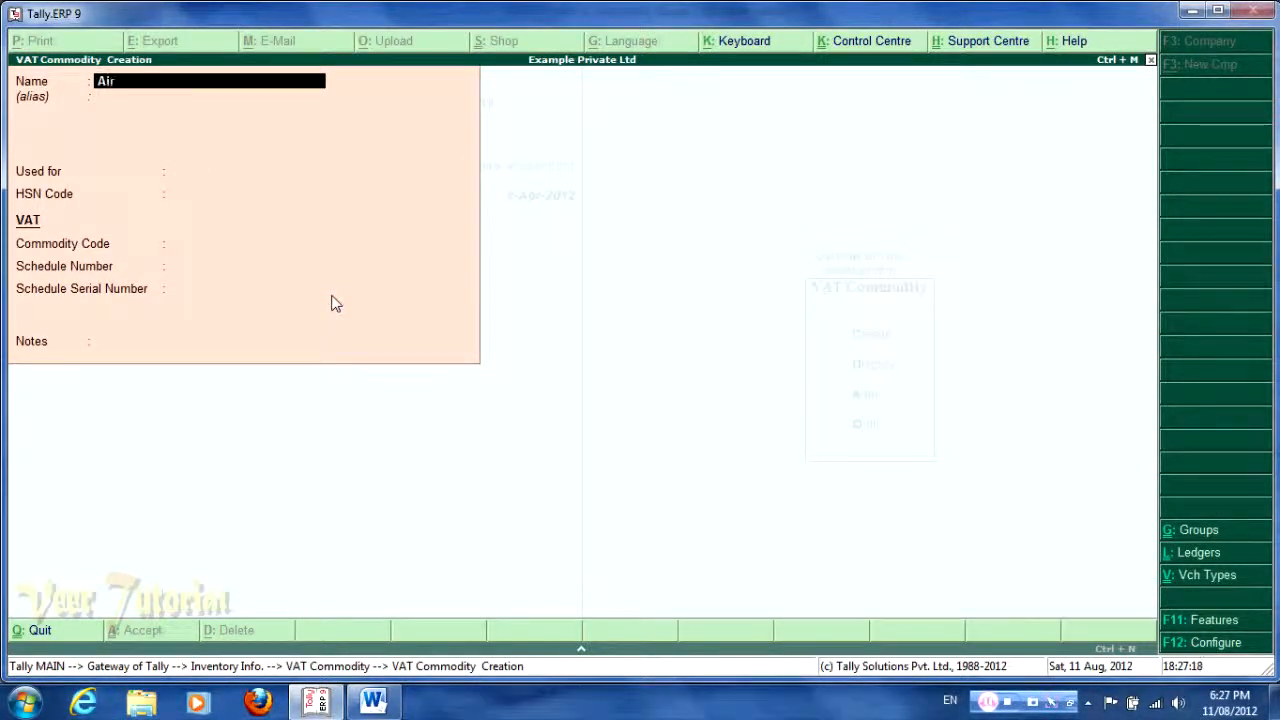
{"action": "type", "text": " Conditer"}
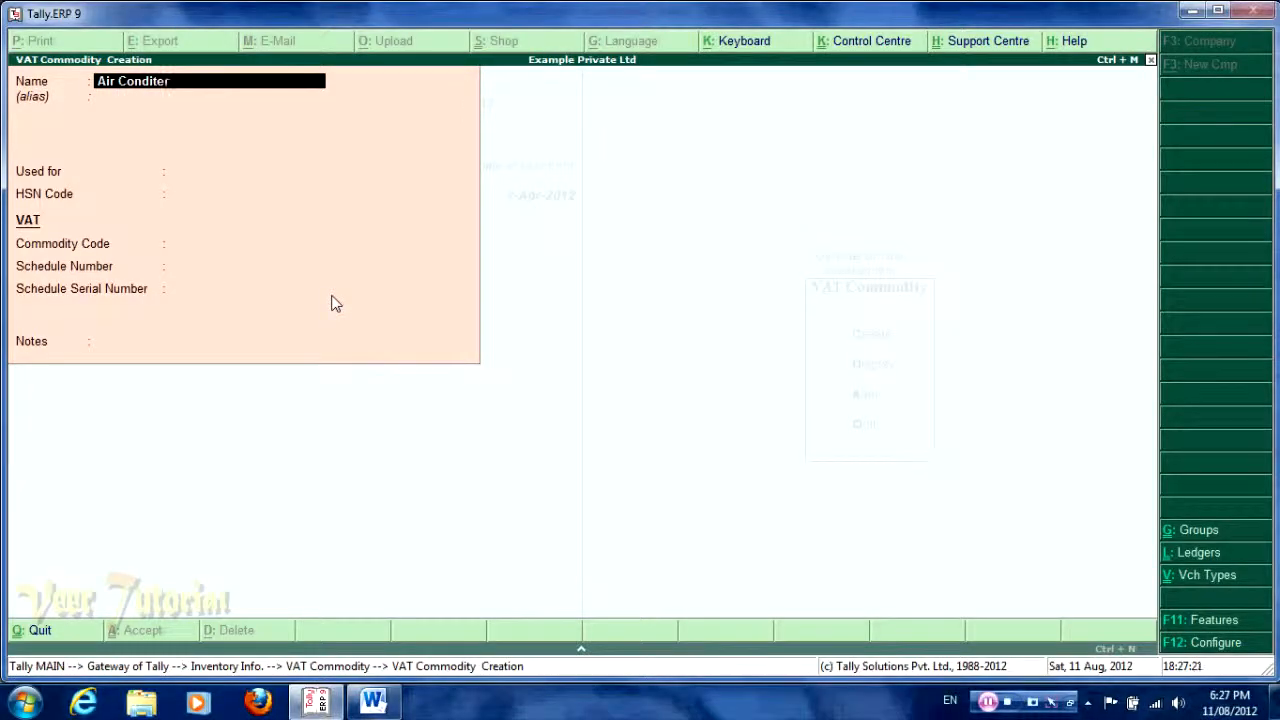
{"action": "key", "text": "Return"}
{"action": "key", "text": "Down"}
{"action": "key", "text": "Down"}
{"action": "key", "text": "Return"}
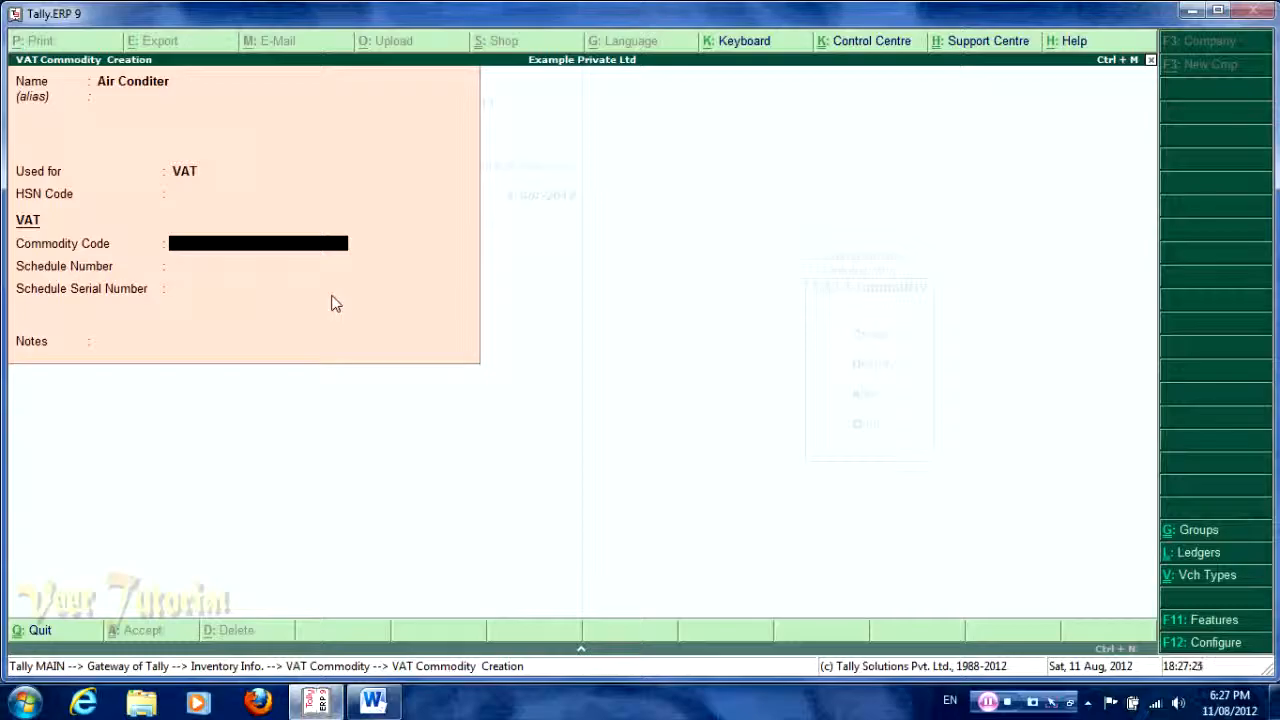
- Give the Air Conditer commodity code 240000, schedule number 3 and schedule serial number 46, save it and leave commodity creation
{"action": "type", "text": "240000"}
{"action": "key", "text": "Return"}
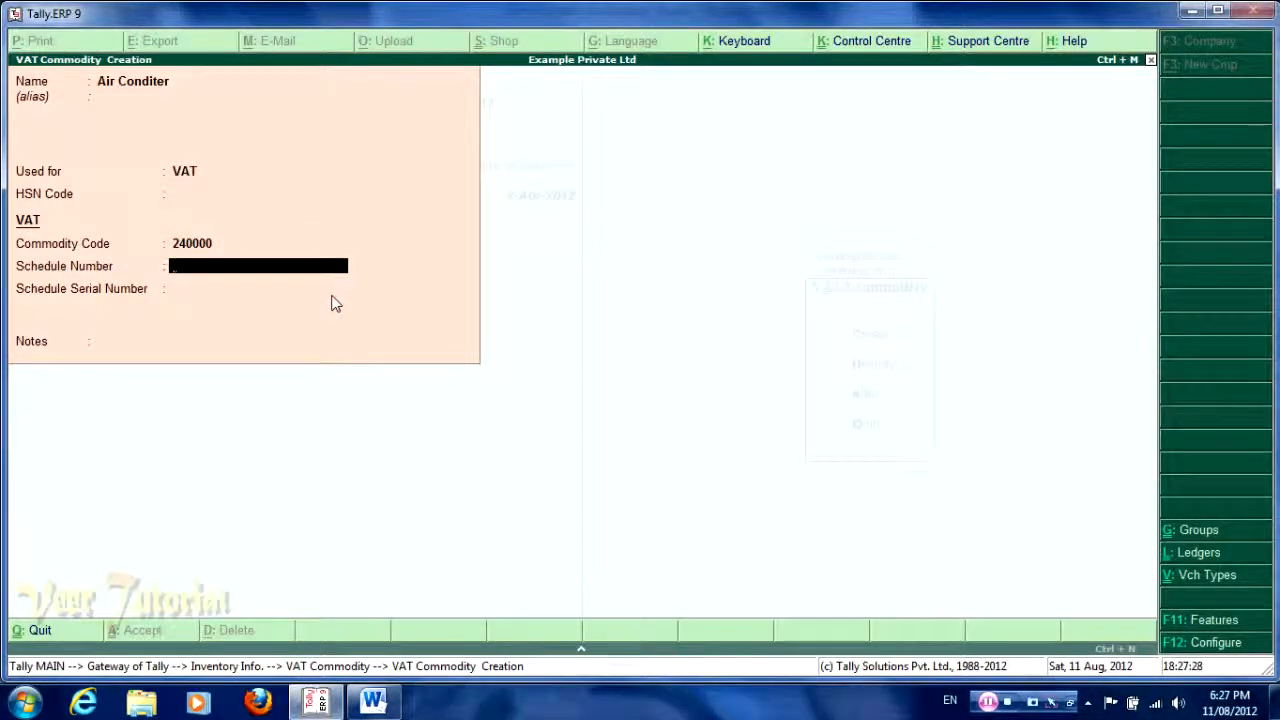
{"action": "type", "text": "3"}
{"action": "key", "text": "Return"}
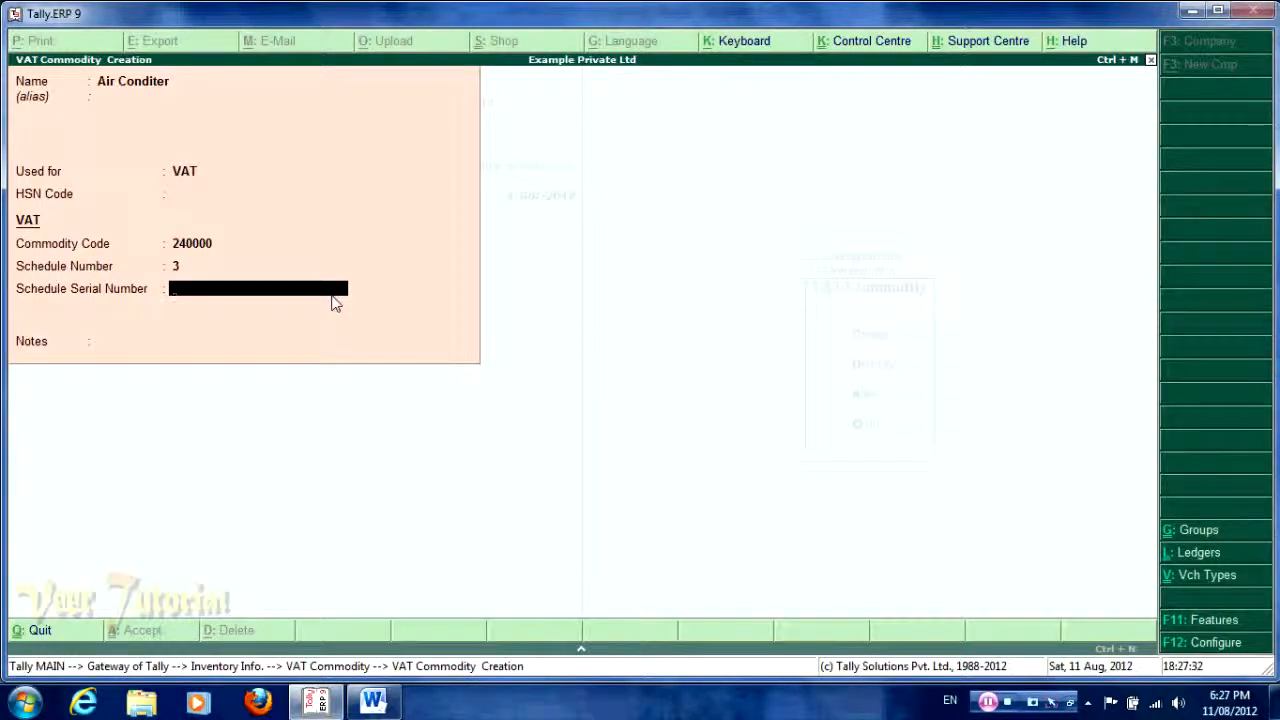
{"action": "type", "text": "46"}
{"action": "key", "text": "Return"}
{"action": "key", "text": "Return"}
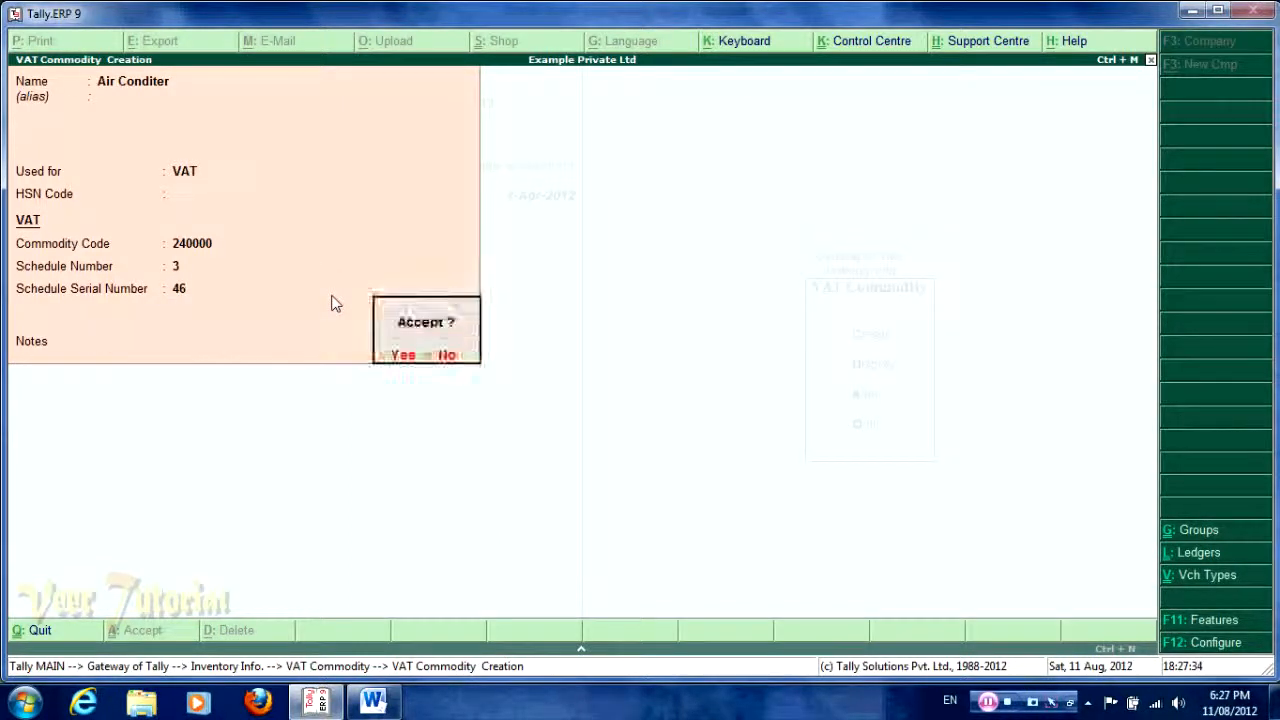
{"action": "key", "text": "Return"}
{"action": "key", "text": "Escape"}
{"action": "key", "text": "Return"}
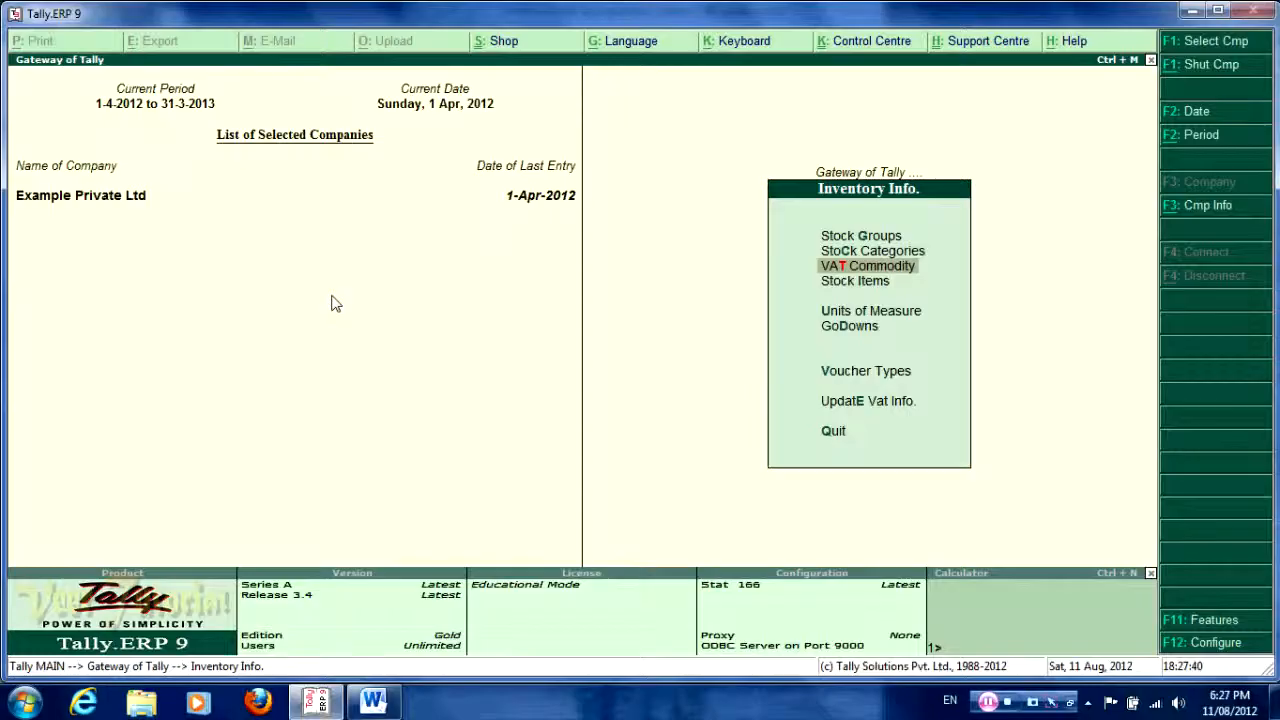
- Open the stock item Water Cooler SS 20/40 for alteration
{"action": "key", "text": "Down"}
{"action": "key", "text": "Return"}
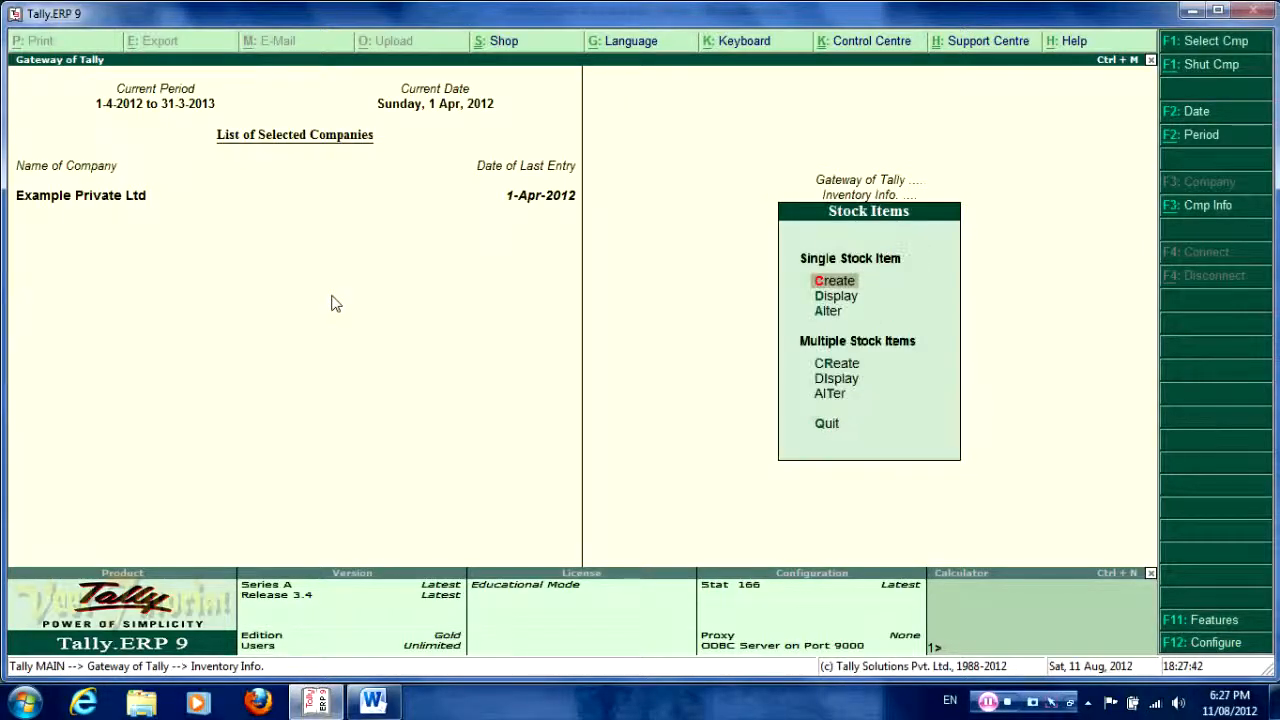
{"action": "key", "text": "Down"}
{"action": "key", "text": "Down"}
{"action": "key", "text": "Return"}
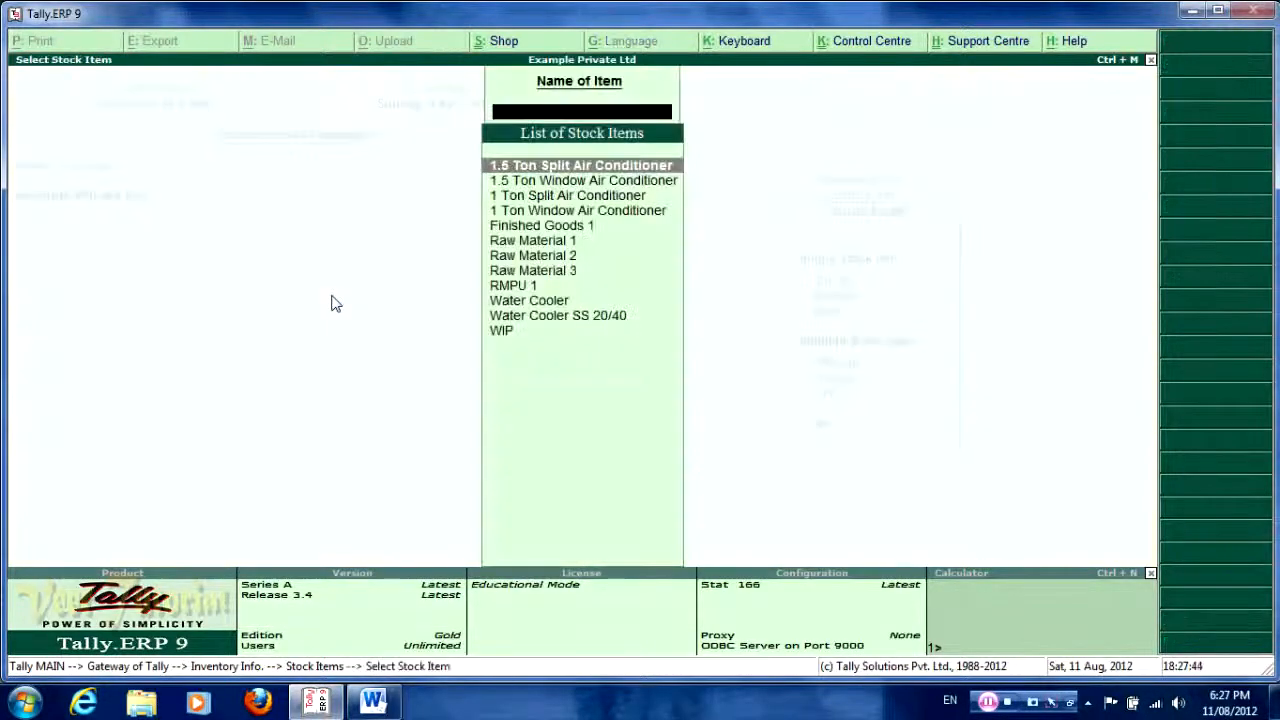
{"action": "key", "text": "Down"}
{"action": "key", "text": "Down"}
{"action": "key", "text": "End"}
{"action": "key", "text": "Up"}
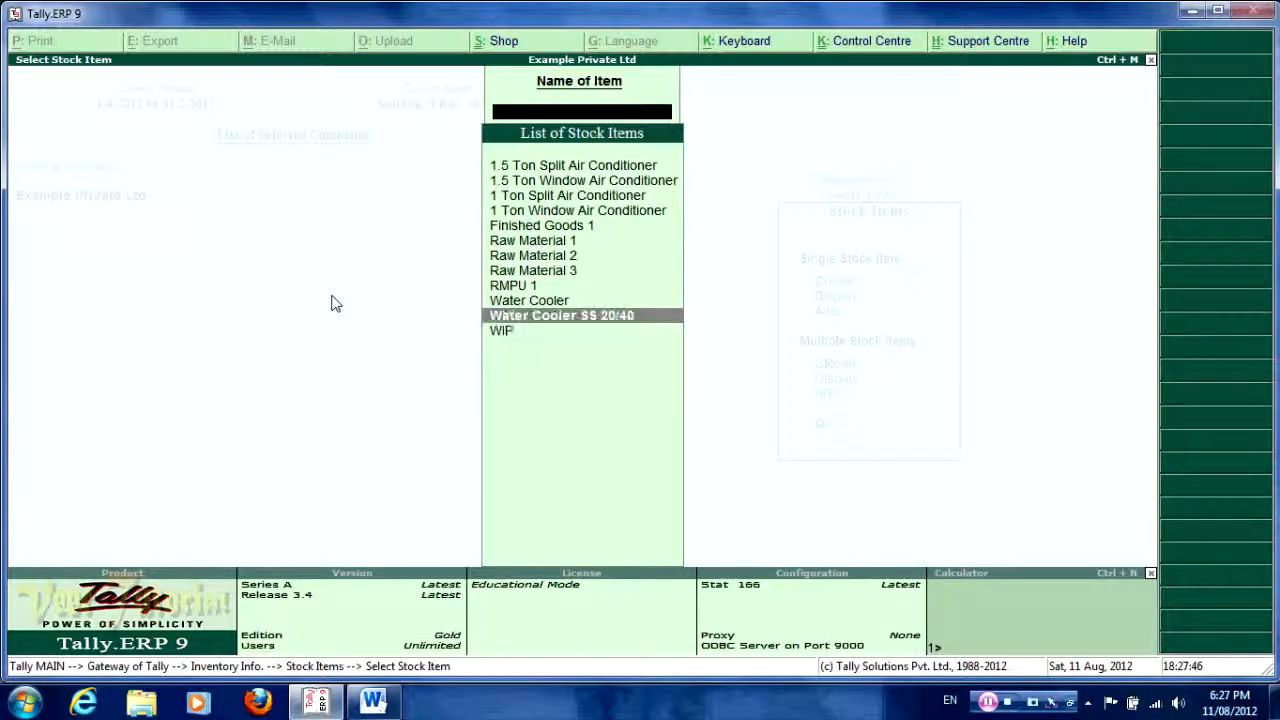
{"action": "key", "text": "Return"}
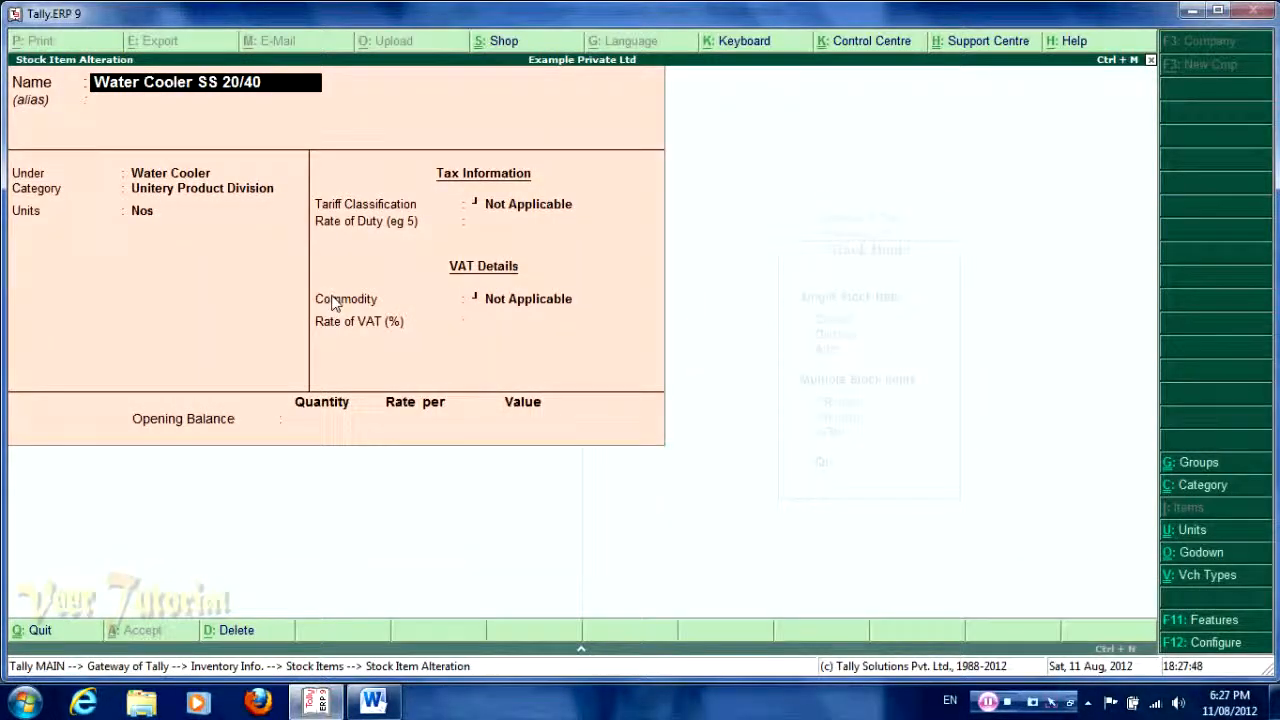
- Assign the Water Cooler VAT commodity to Water Cooler SS 20/40 with a 12.50% VAT rate, keeping its group, category and units
{"action": "key", "text": "Return"}
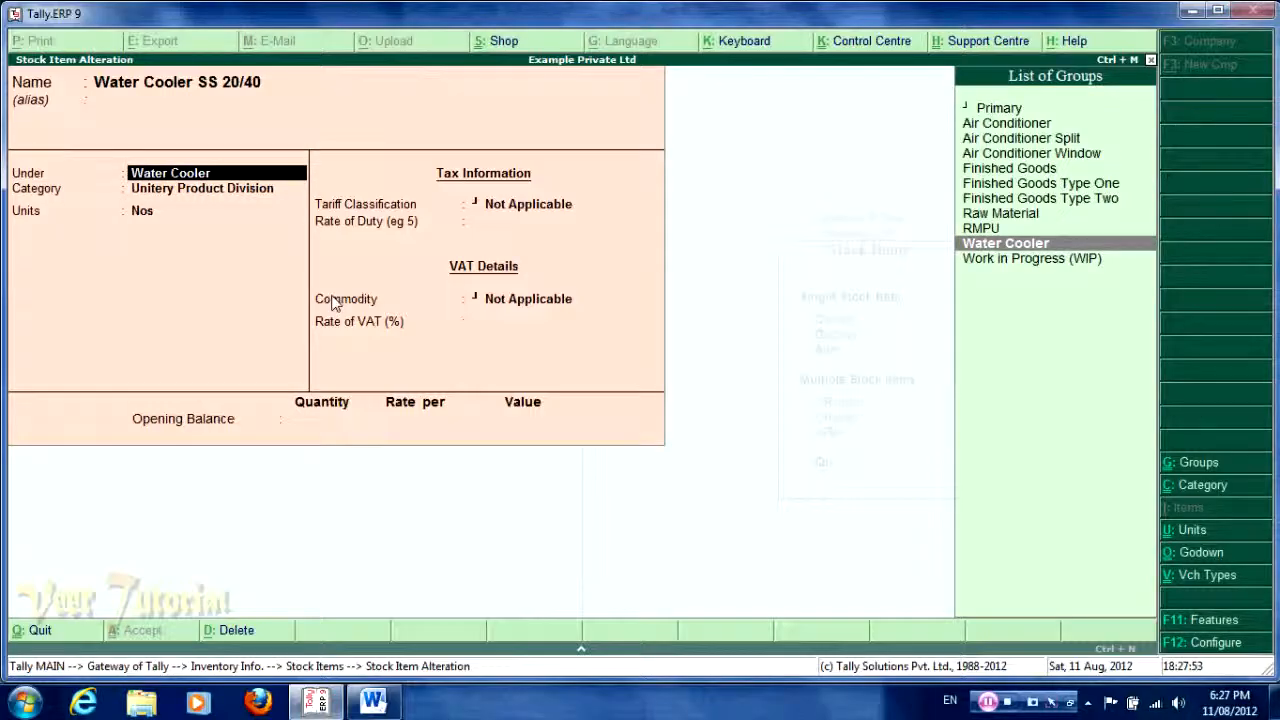
{"action": "key", "text": "Return"}
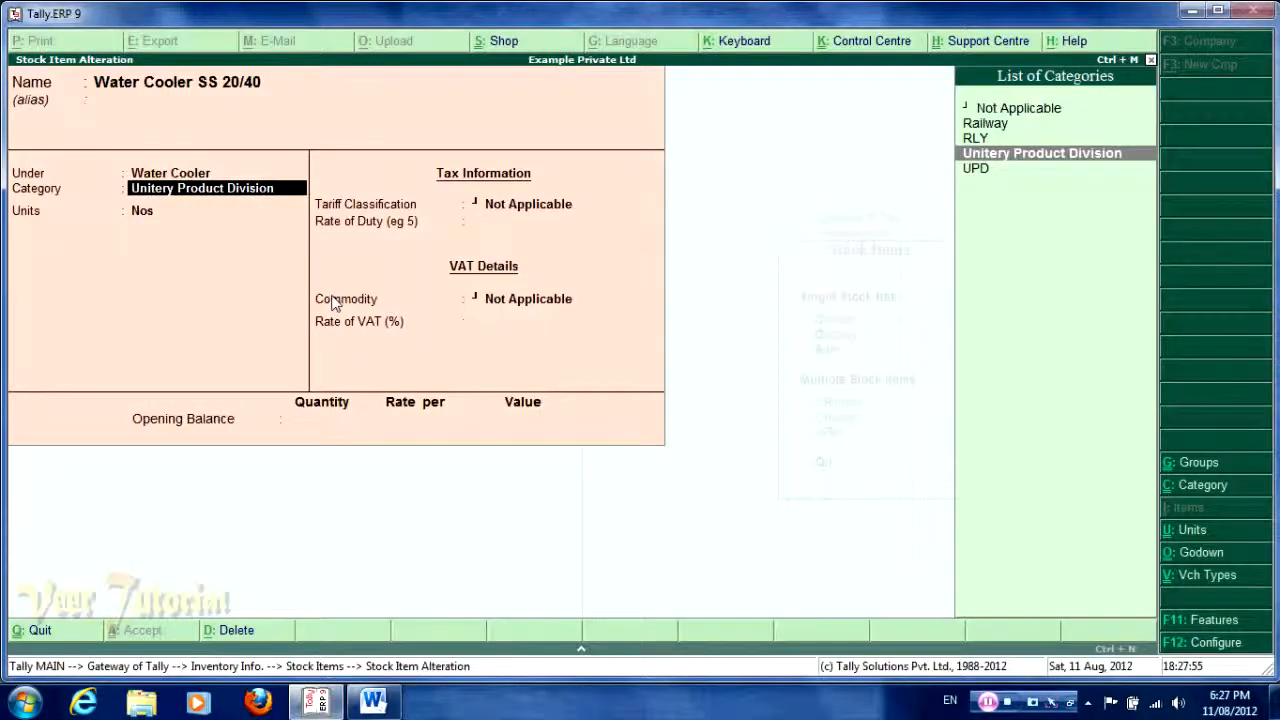
{"action": "key", "text": "Return"}
{"action": "key", "text": "Return"}
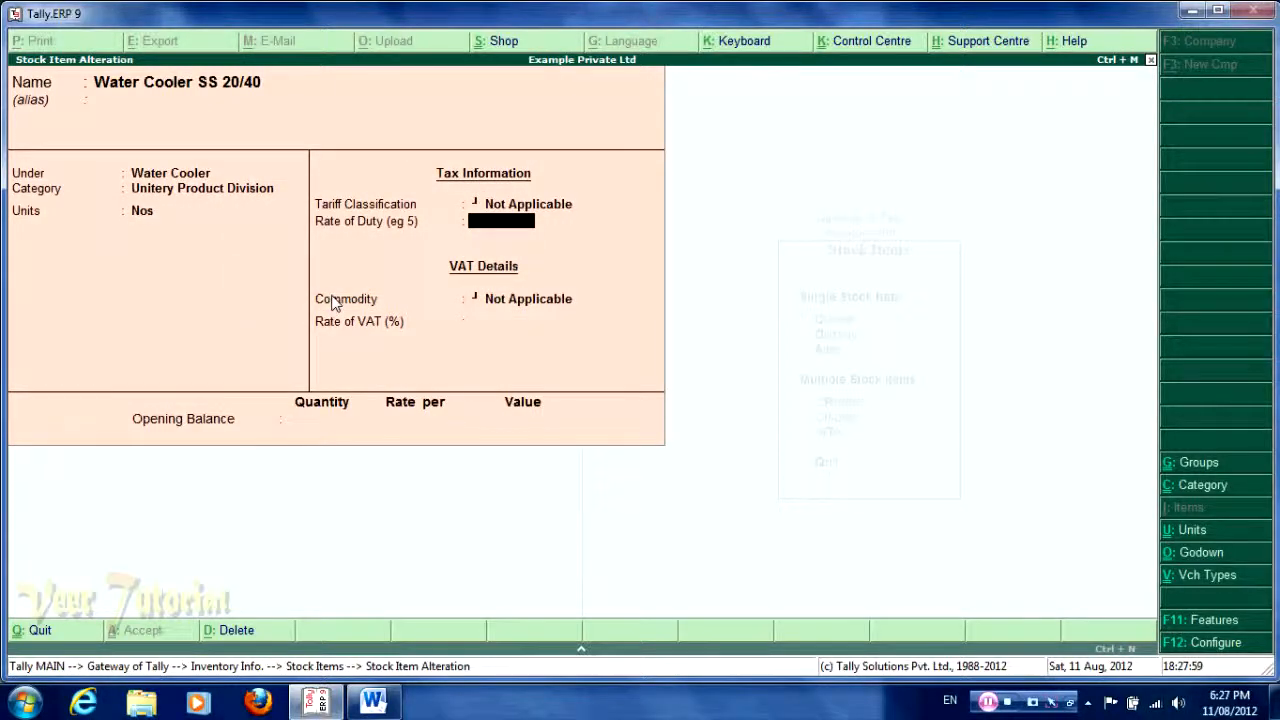
{"action": "key", "text": "Return"}
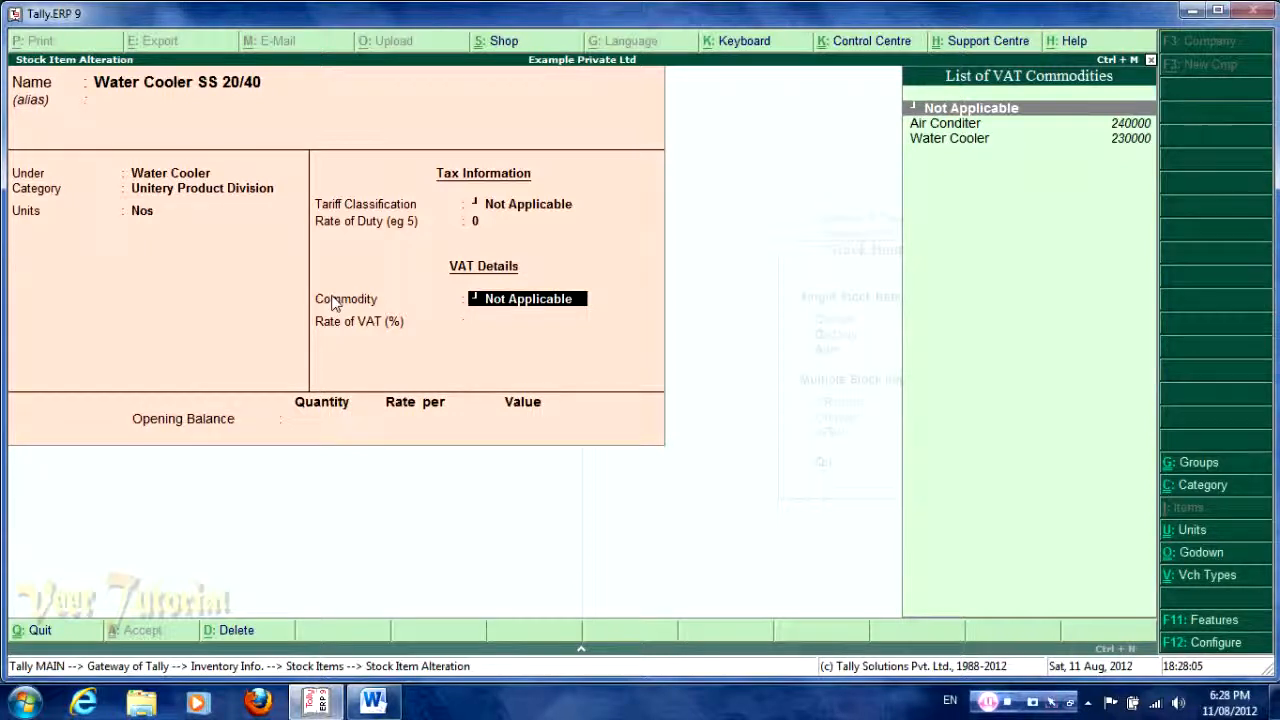
{"action": "key", "text": "Down"}
{"action": "key", "text": "Down"}
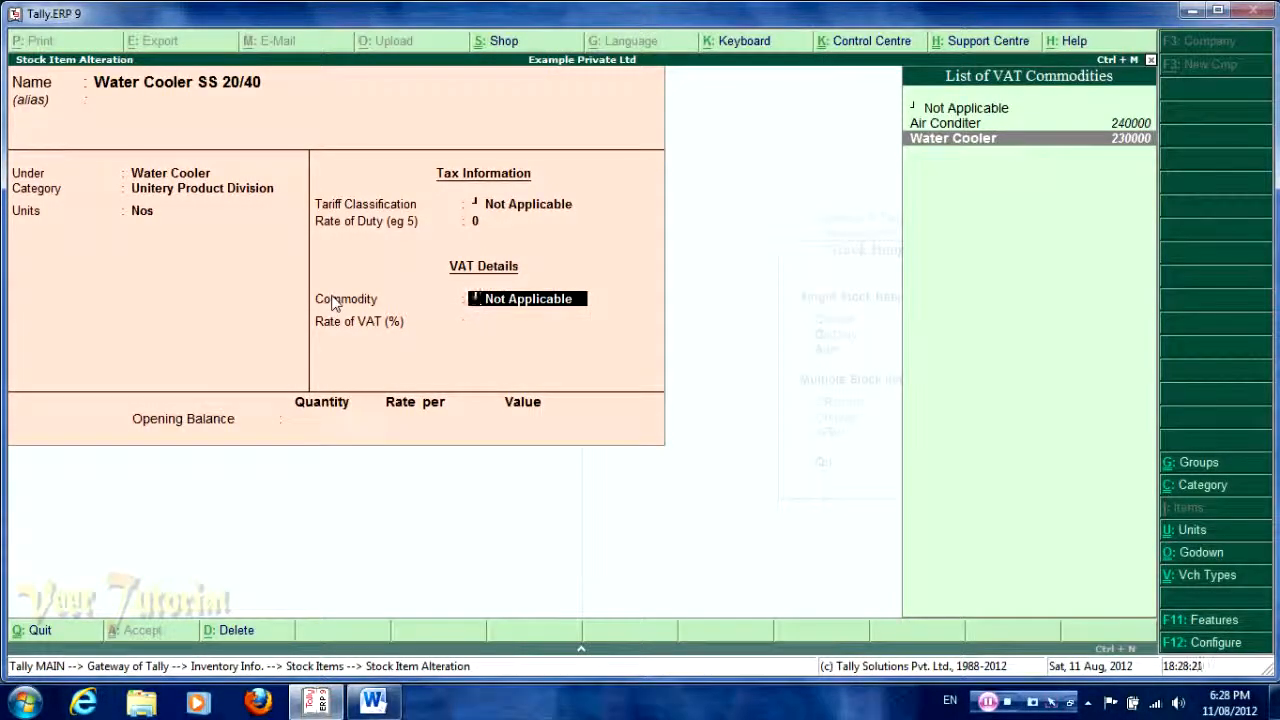
{"action": "key", "text": "Return"}
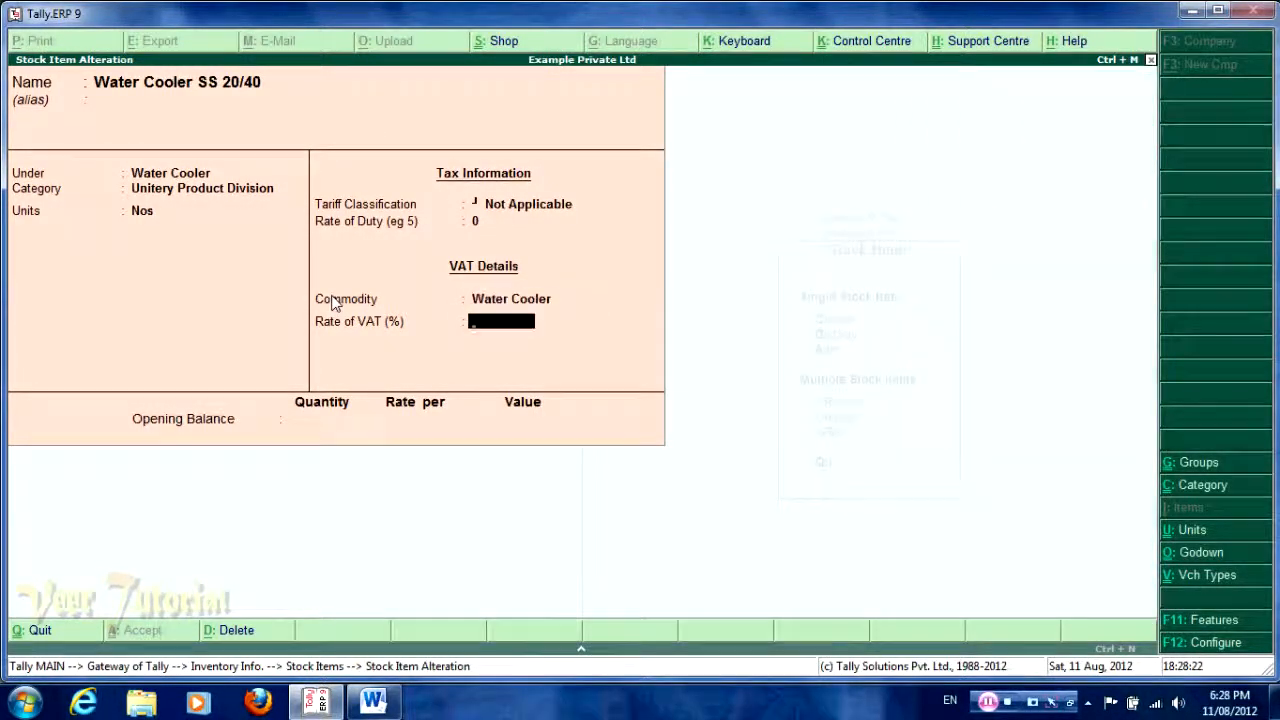
{"action": "type", "text": "12.50"}
{"action": "key", "text": "Return"}
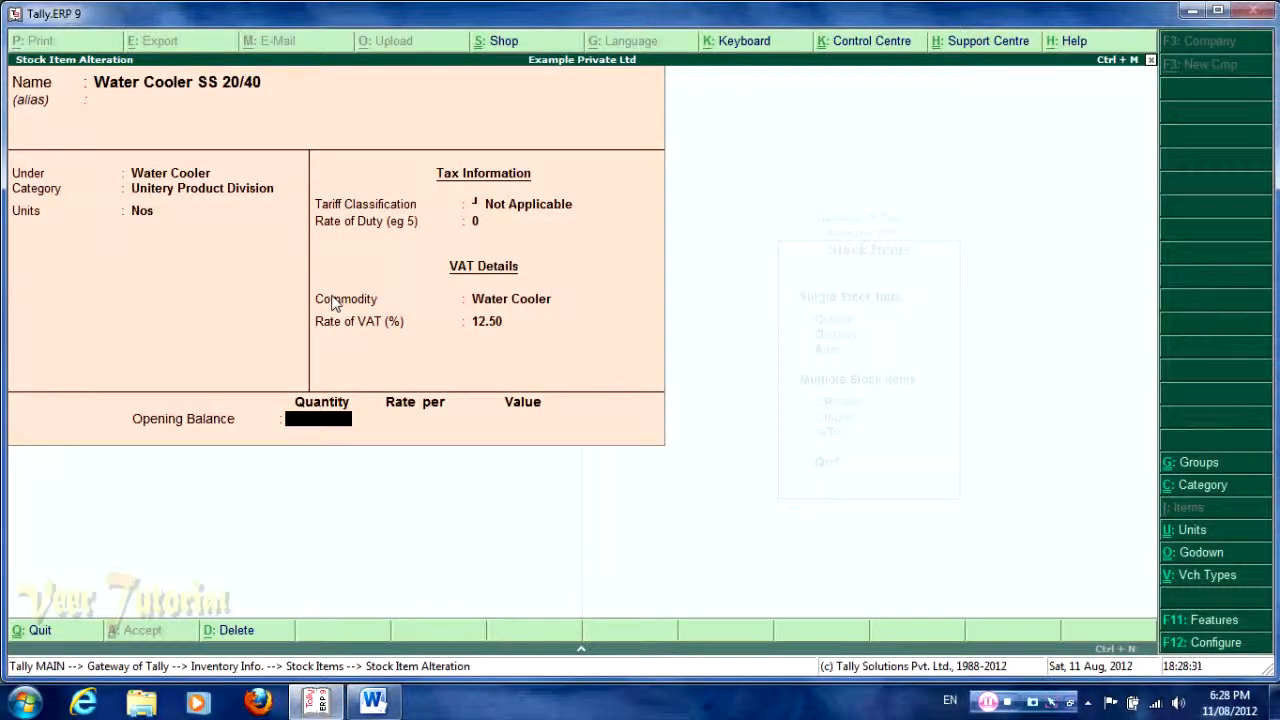
- Save Water Cooler SS 20/40 without an opening balance and open the stock item 1 Ton Window Air Conditioner for alteration
{"action": "key", "text": "Return"}
{"action": "key", "text": "Return"}
{"action": "key", "text": "Up"}
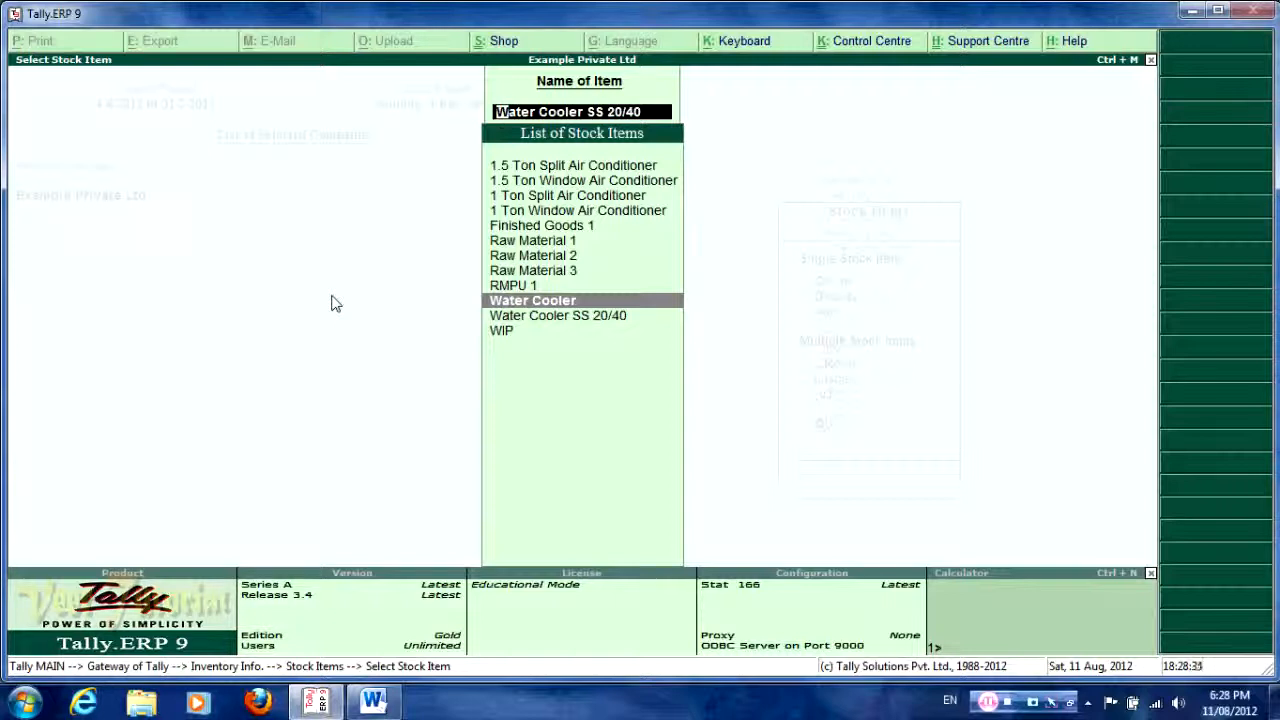
{"action": "key", "text": "Up"}
{"action": "key", "text": "Up"}
{"action": "key", "text": "Up"}
{"action": "key", "text": "Up"}
{"action": "key", "text": "Up"}
{"action": "key", "text": "Up"}
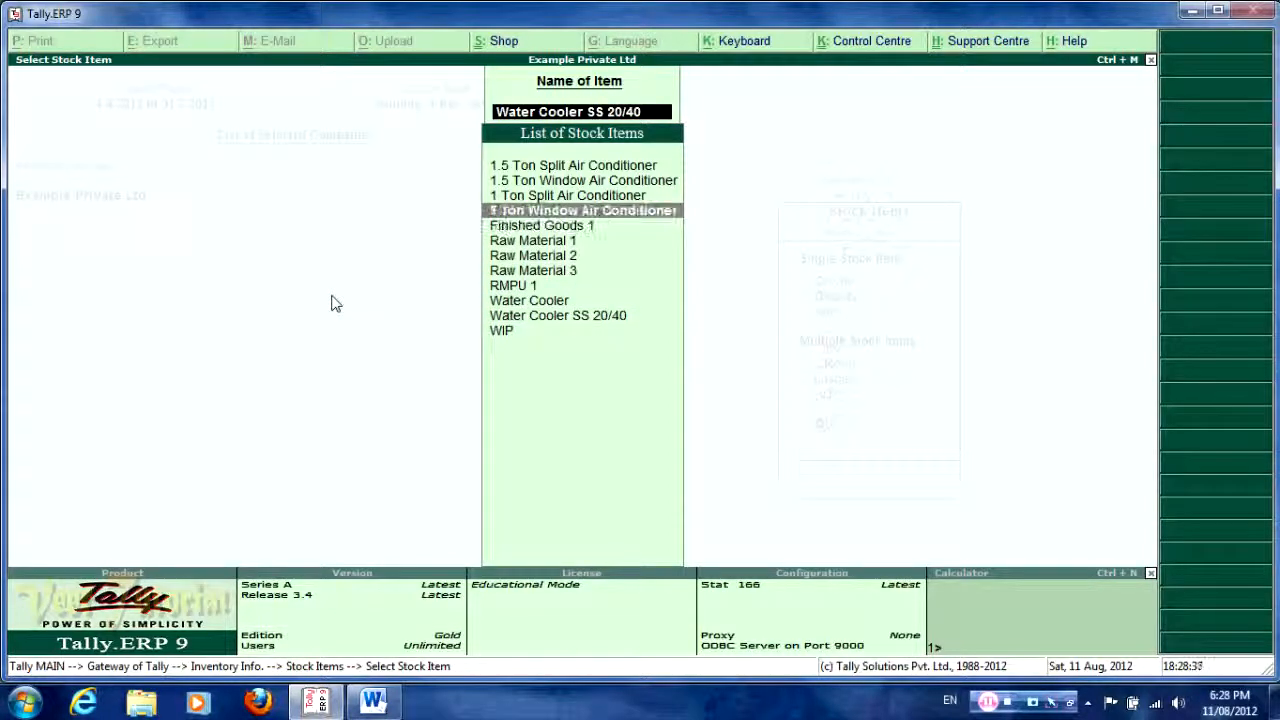
{"action": "key", "text": "Return"}
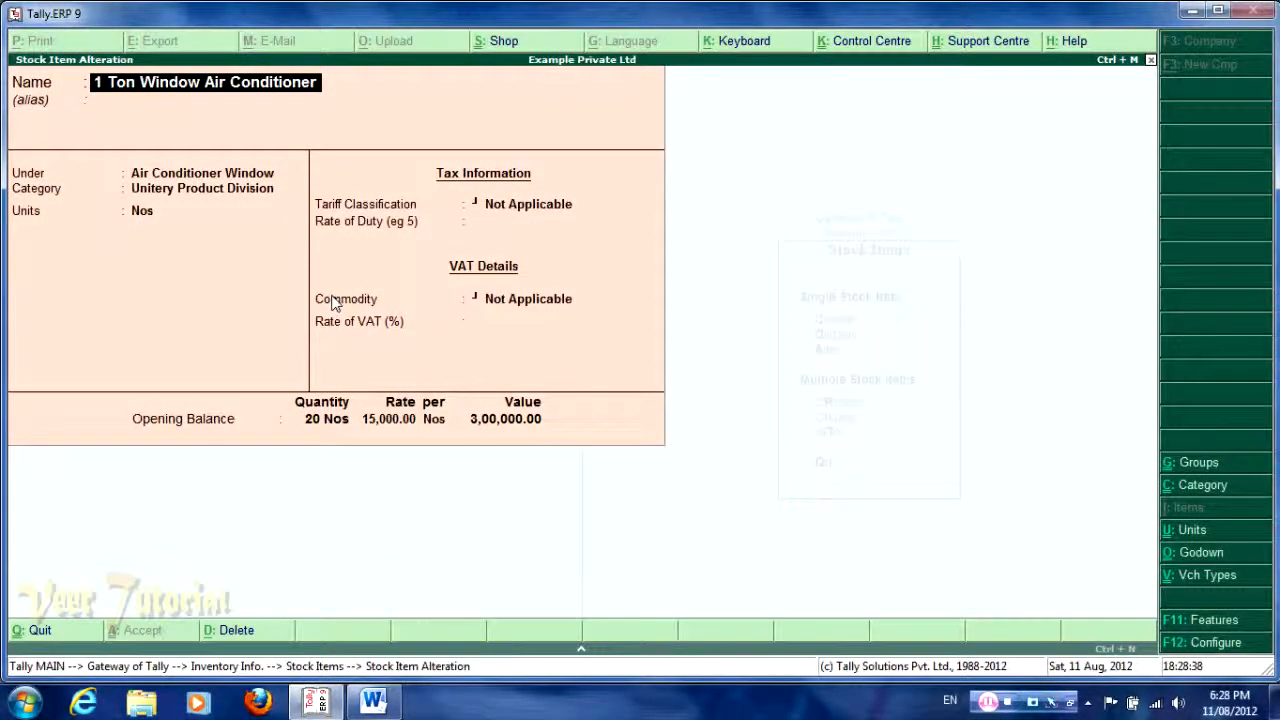
- Assign the Air Conditer VAT commodity to 1 Ton Window Air Conditioner with a 4% VAT rate, keeping its group, category and units
{"action": "key", "text": "Return"}
{"action": "key", "text": "Return"}
{"action": "key", "text": "Return"}
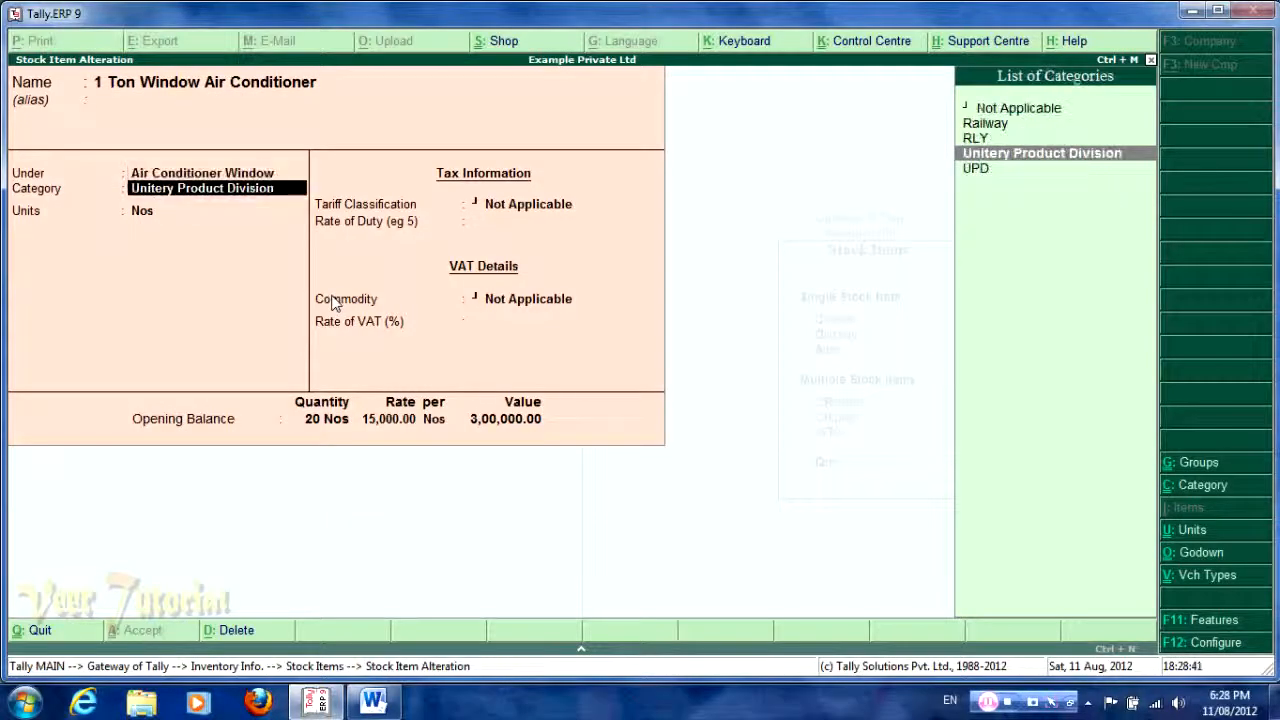
{"action": "key", "text": "Return"}
{"action": "key", "text": "Return"}
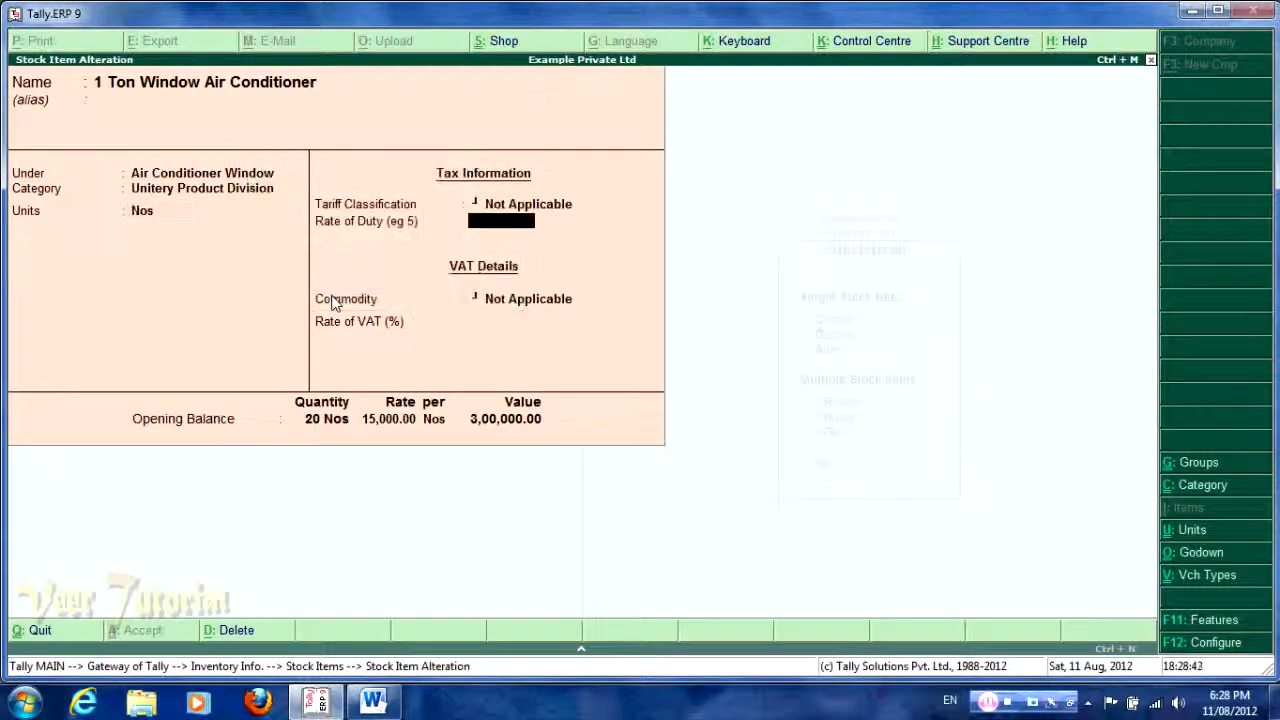
{"action": "key", "text": "Return"}
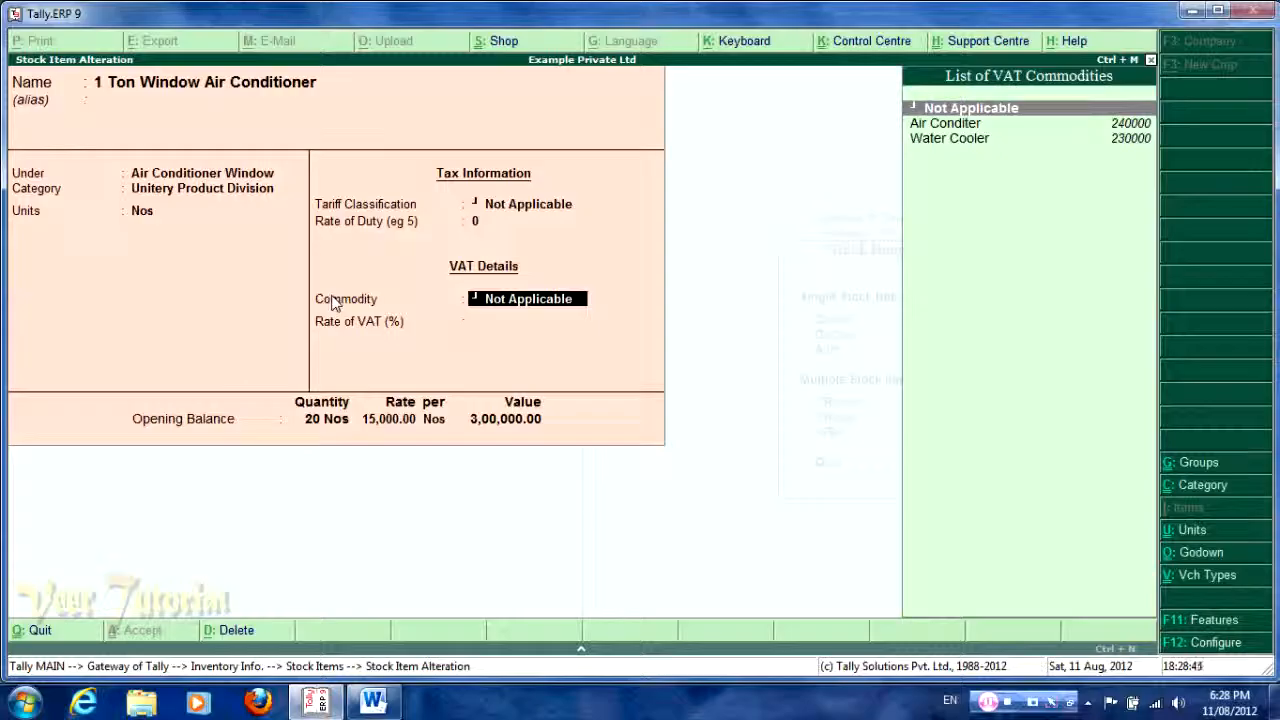
{"action": "key", "text": "Down"}
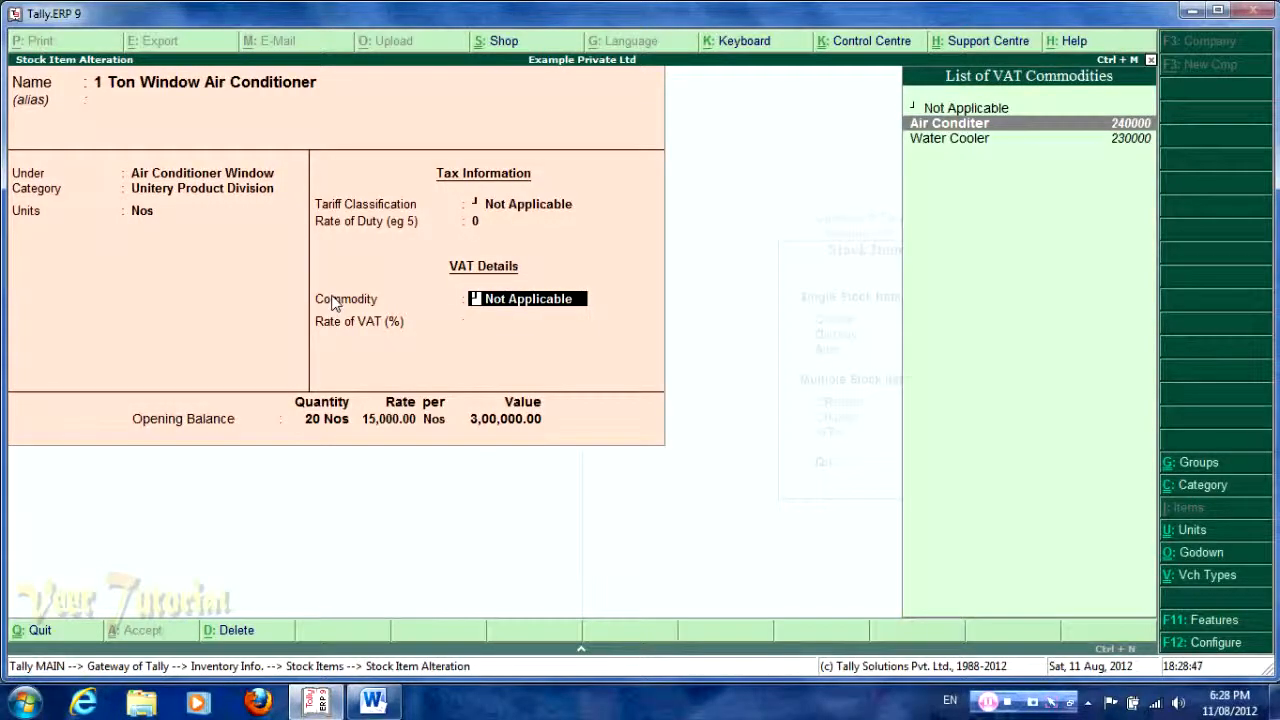
{"action": "key", "text": "Return"}
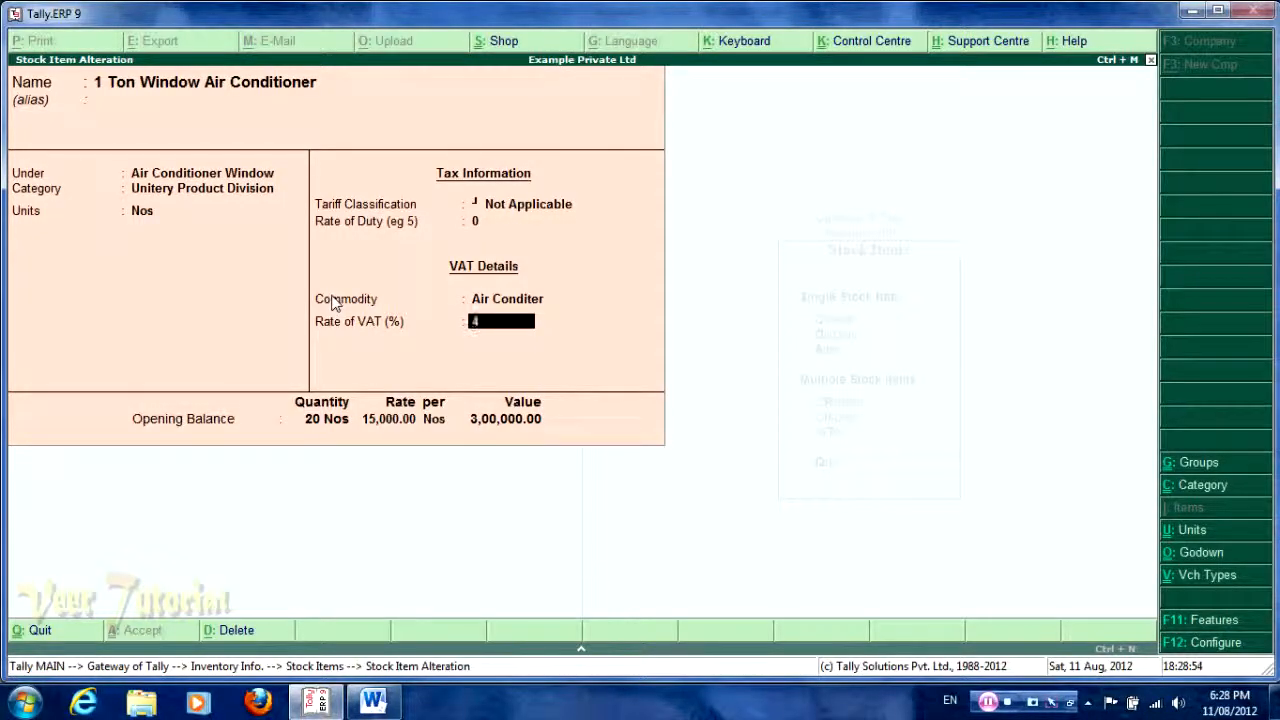
{"action": "key", "text": "Return"}
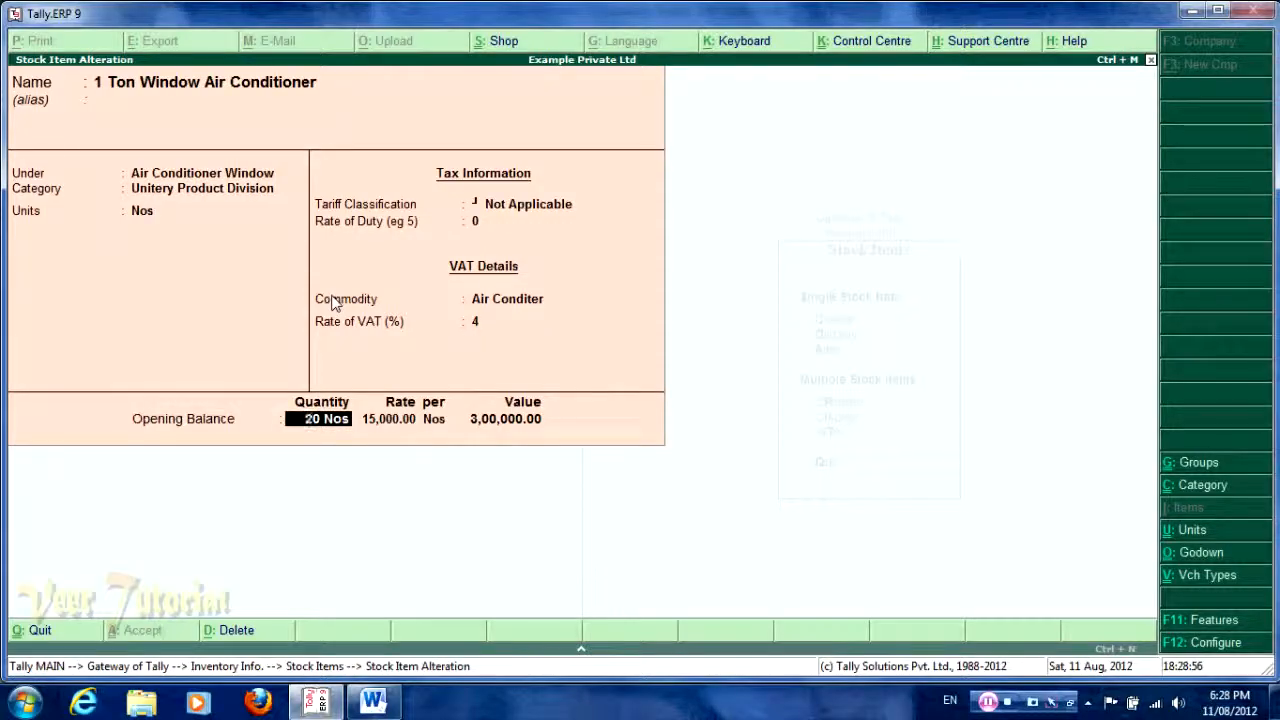
- Keep the opening balance and godown allocation of 1 Ton Window Air Conditioner and save the item
{"action": "key", "text": "Return"}
{"action": "key", "text": "Return"}
{"action": "key", "text": "Return"}
{"action": "key", "text": "Return"}
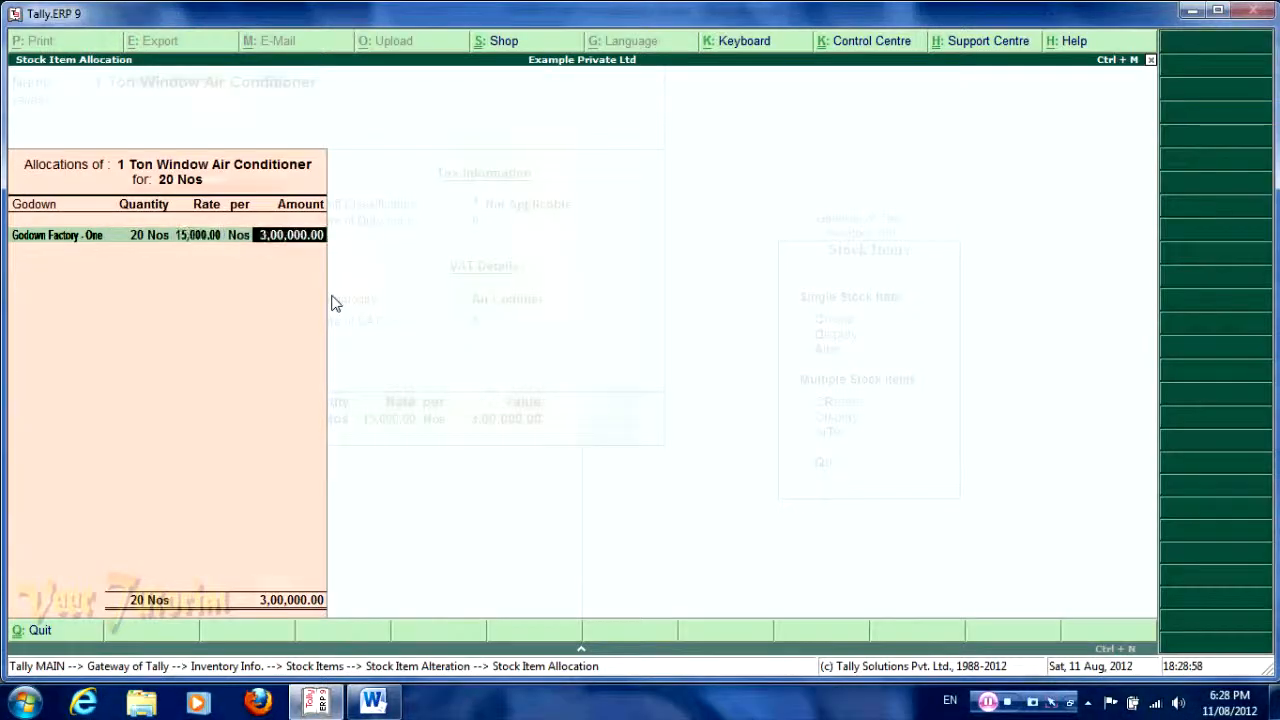
{"action": "key", "text": "Return"}
{"action": "key", "text": "Return"}
- Open the stock item 1 Ton Split Air Conditioner and assign it the Air Conditer VAT commodity
{"action": "key", "text": "Up"}
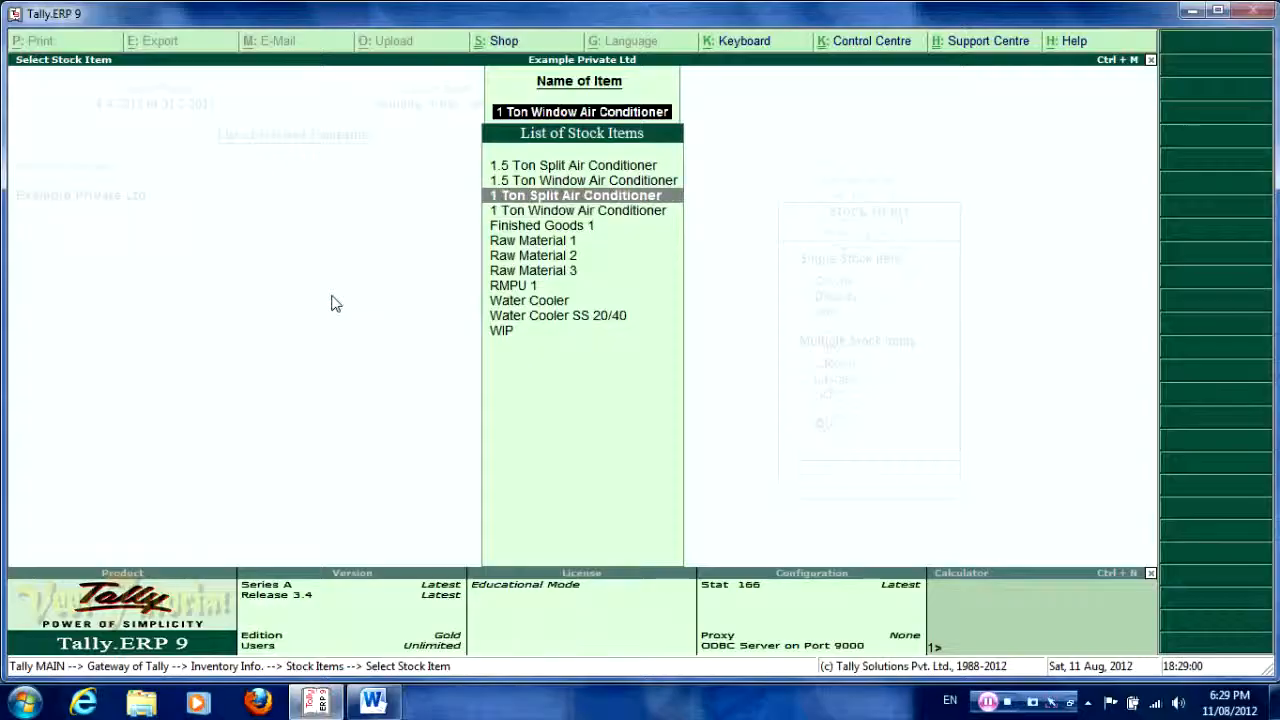
{"action": "key", "text": "Return"}
{"action": "key", "text": "Return"}
{"action": "key", "text": "Return"}
{"action": "key", "text": "Return"}
{"action": "key", "text": "Return"}
{"action": "key", "text": "Return"}
{"action": "key", "text": "Return"}
{"action": "key", "text": "Return"}
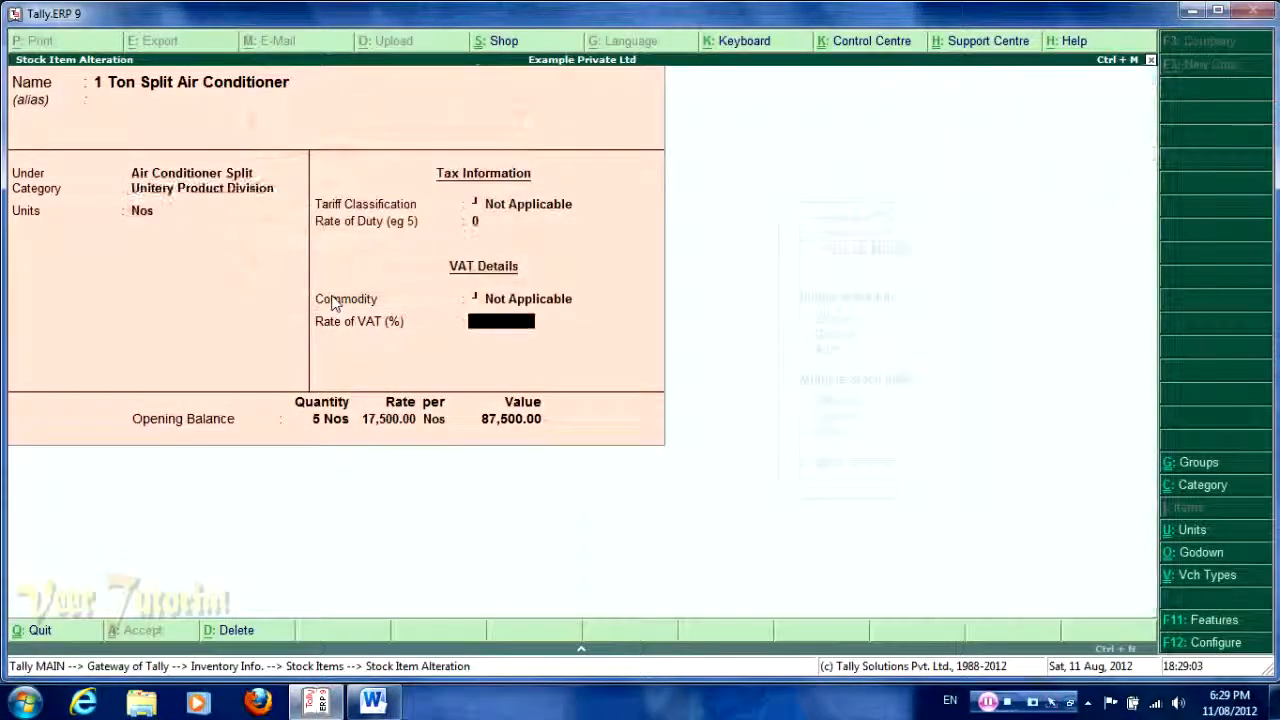
{"action": "key", "text": "BackSpace"}
{"action": "key", "text": "Down"}
{"action": "key", "text": "Return"}
{"action": "key", "text": "Return"}
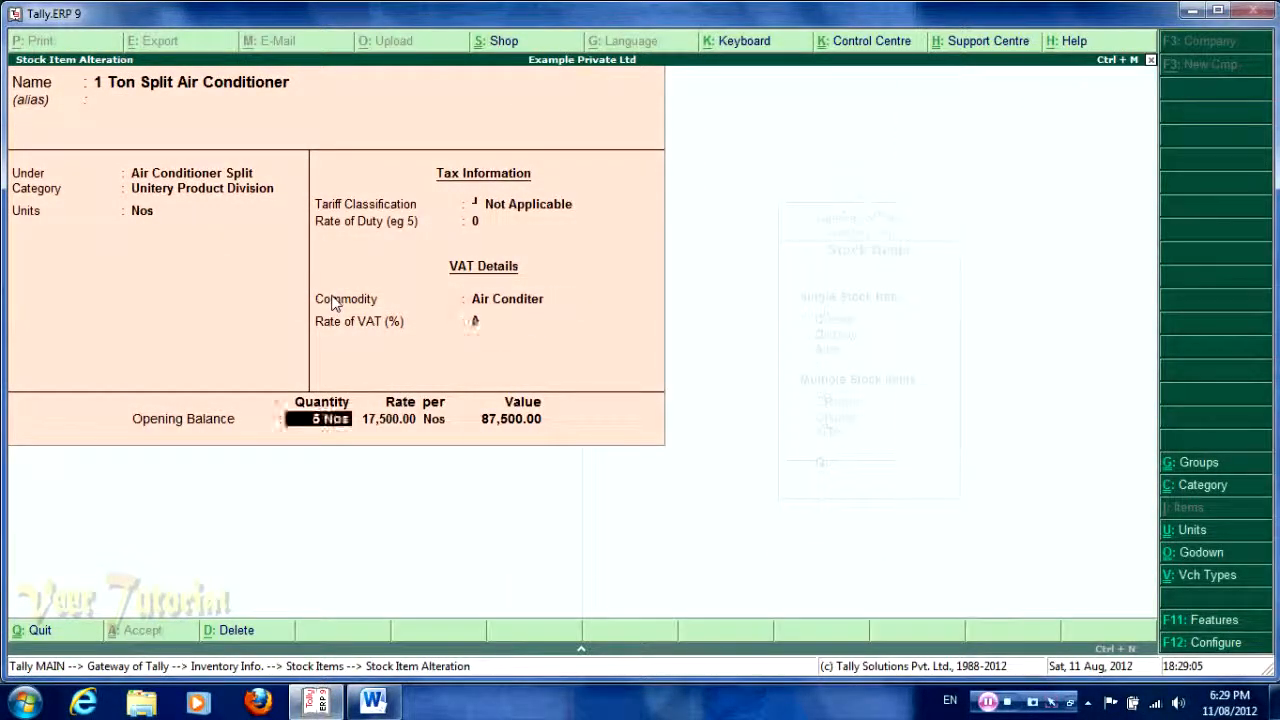
- Set the VAT rate of 1 Ton Split Air Conditioner to 5%, keep its opening balance and save it, returning to the item list
{"action": "key", "text": "BackSpace"}
{"action": "type", "text": "5"}
{"action": "key", "text": "Return"}
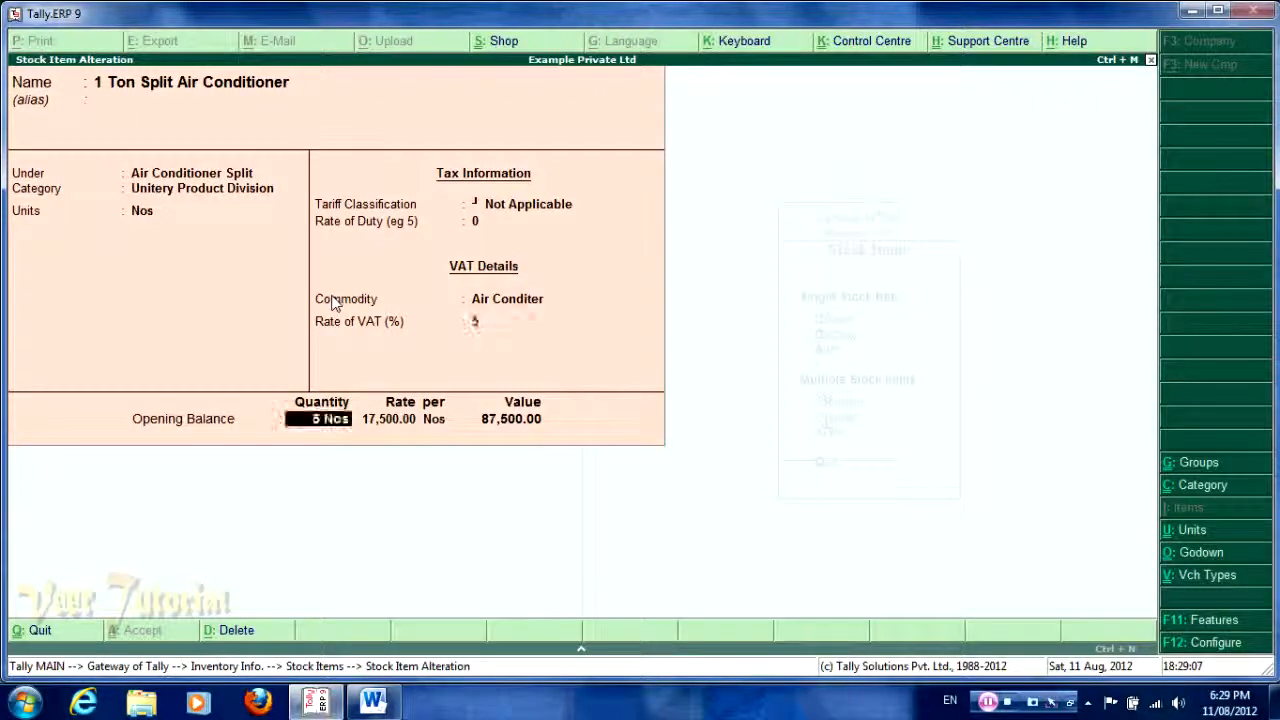
{"action": "key", "text": "Return"}
{"action": "key", "text": "Return"}
{"action": "key", "text": "Return"}
{"action": "key", "text": "Return"}
{"action": "key", "text": "Return"}
{"action": "key", "text": "Return"}
{"action": "key", "text": "Return"}
{"action": "key", "text": "Return"}
{"action": "key", "text": "Return"}
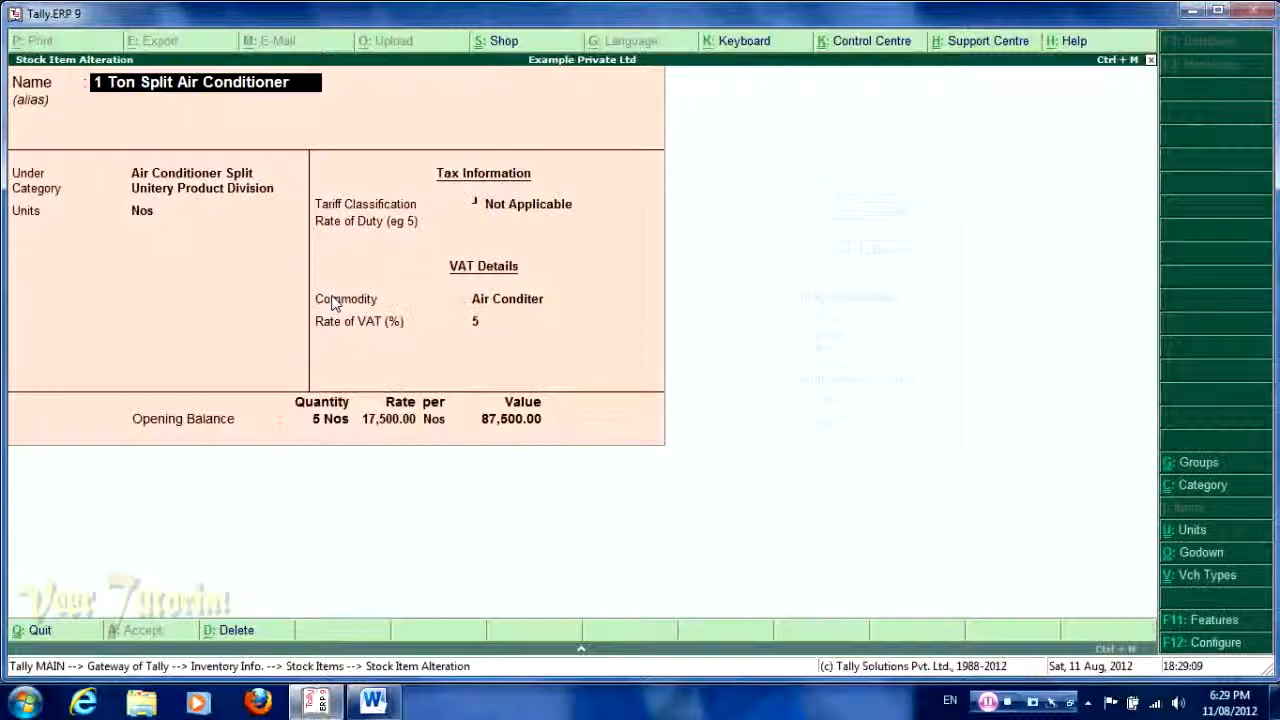
{"action": "key", "text": "Escape"}
{"action": "key", "text": "Return"}
- Open the stock item 1.5 Ton Window Air Conditioner and assign it the Air Conditer VAT commodity
{"action": "key", "text": "Up"}
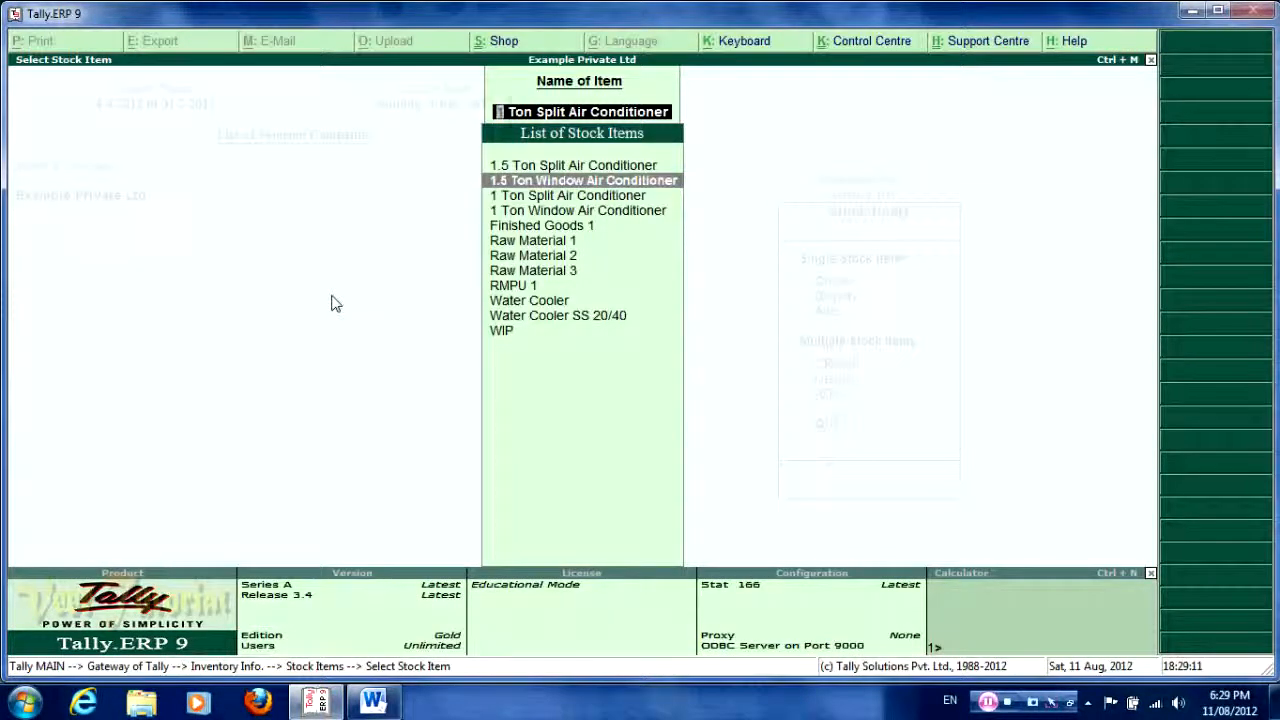
{"action": "key", "text": "Return"}
{"action": "key", "text": "Return"}
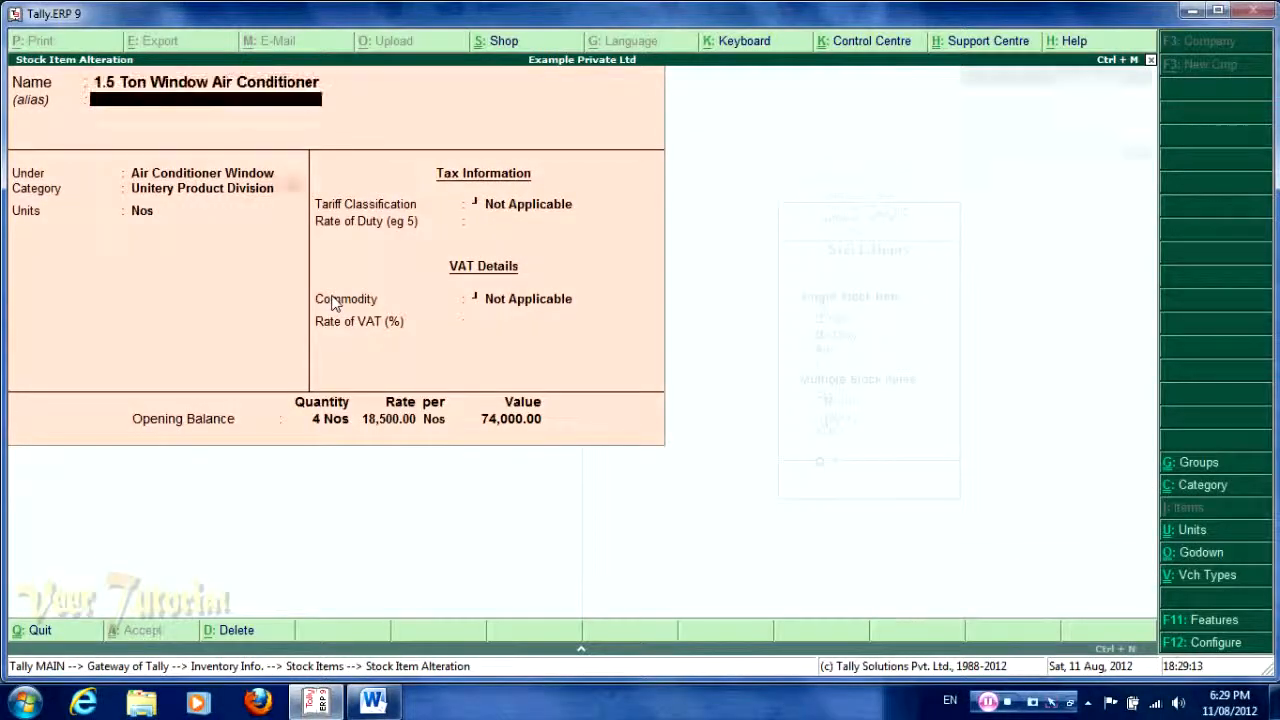
{"action": "key", "text": "Return"}
{"action": "key", "text": "Return"}
{"action": "key", "text": "Return"}
{"action": "key", "text": "Return"}
{"action": "key", "text": "Return"}
{"action": "key", "text": "Return"}
{"action": "key", "text": "Return"}
{"action": "key", "text": "BackSpace"}
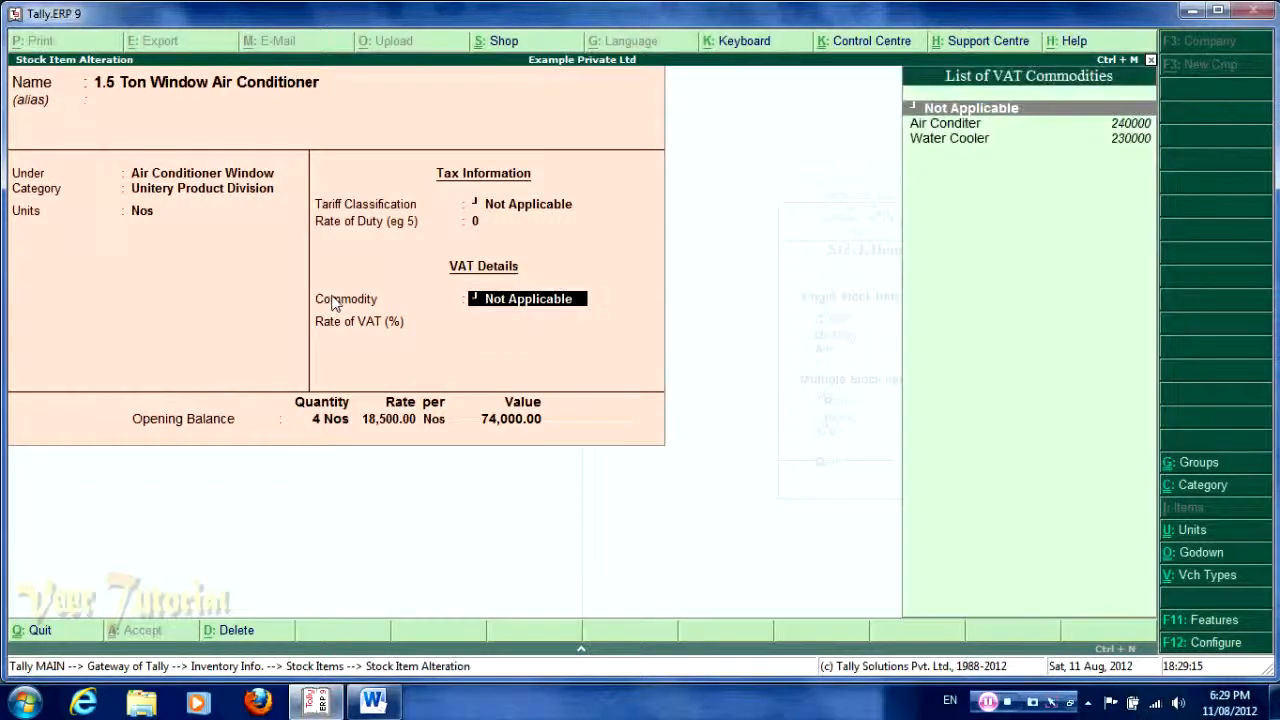
{"action": "key", "text": "Down"}
{"action": "key", "text": "Return"}
- Set the VAT rate of 1.5 Ton Window Air Conditioner to 5%, keep its opening balance and save it, returning to the item list
{"action": "type", "text": "5"}
{"action": "key", "text": "Return"}
{"action": "key", "text": "Return"}
{"action": "key", "text": "Return"}
{"action": "key", "text": "Return"}
{"action": "key", "text": "Return"}
{"action": "key", "text": "Return"}
{"action": "key", "text": "Return"}
{"action": "key", "text": "Return"}
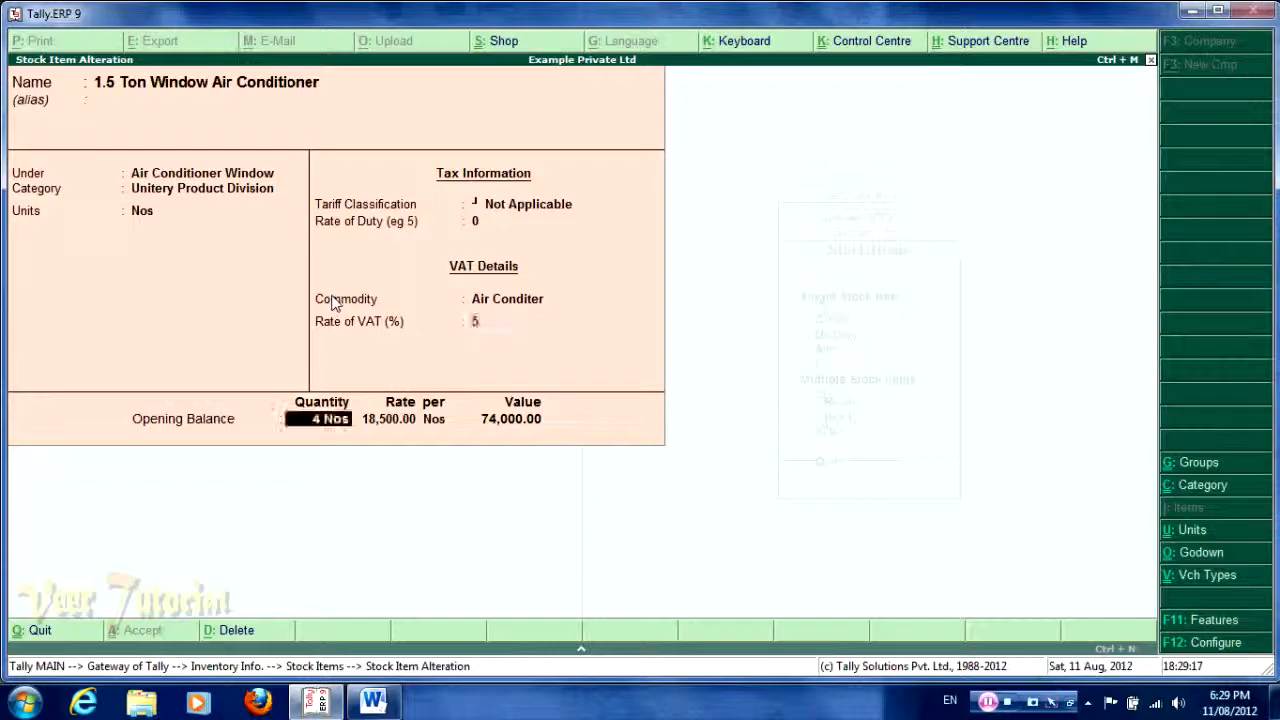
{"action": "key", "text": "Return"}
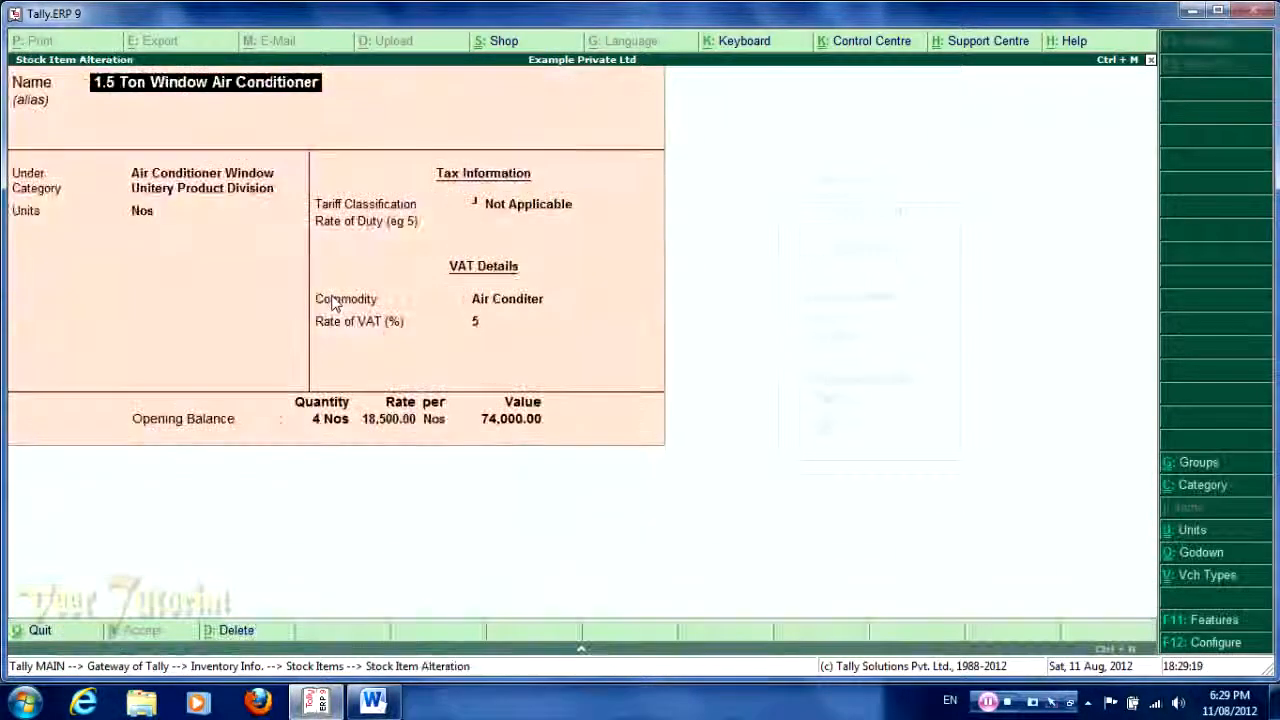
{"action": "key", "text": "Escape"}
{"action": "key", "text": "Return"}
- Open the stock item 1.5 Ton Split Air Conditioner and assign it the Air Conditer VAT commodity
{"action": "key", "text": "Up"}
{"action": "key", "text": "Return"}
{"action": "key", "text": "Return"}
{"action": "key", "text": "Return"}
{"action": "key", "text": "Return"}
{"action": "key", "text": "Return"}
{"action": "key", "text": "Return"}
{"action": "key", "text": "Return"}
{"action": "key", "text": "Return"}
{"action": "key", "text": "Return"}
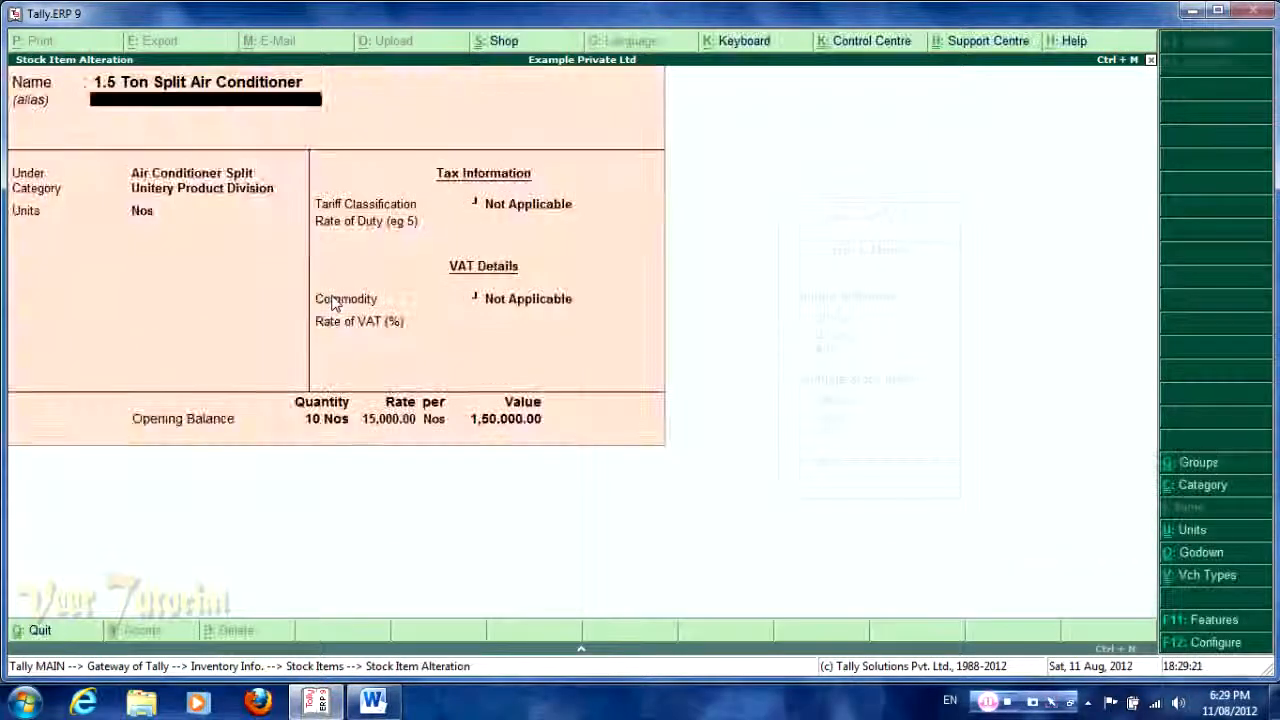
{"action": "key", "text": "BackSpace"}
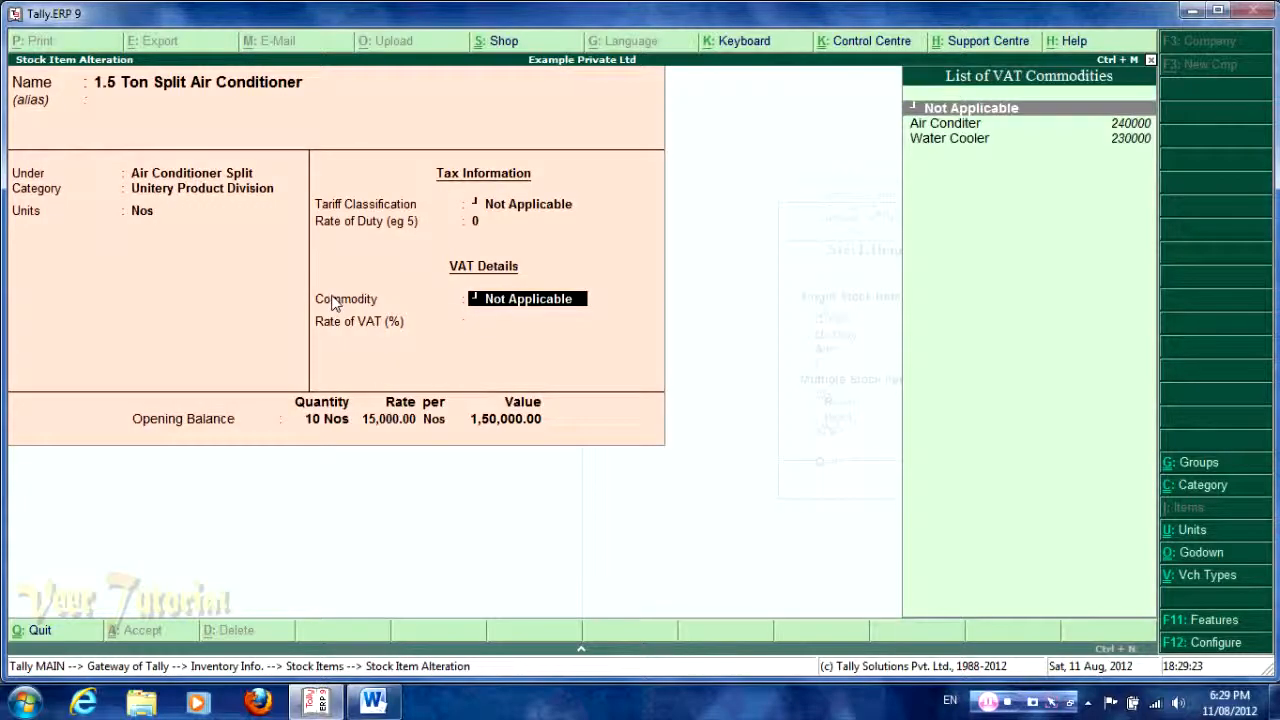
{"action": "key", "text": "Down"}
{"action": "key", "text": "Return"}
- Set the VAT rate of 1.5 Ton Split Air Conditioner to 5%, keep its opening balance and save the item
{"action": "type", "text": "5"}
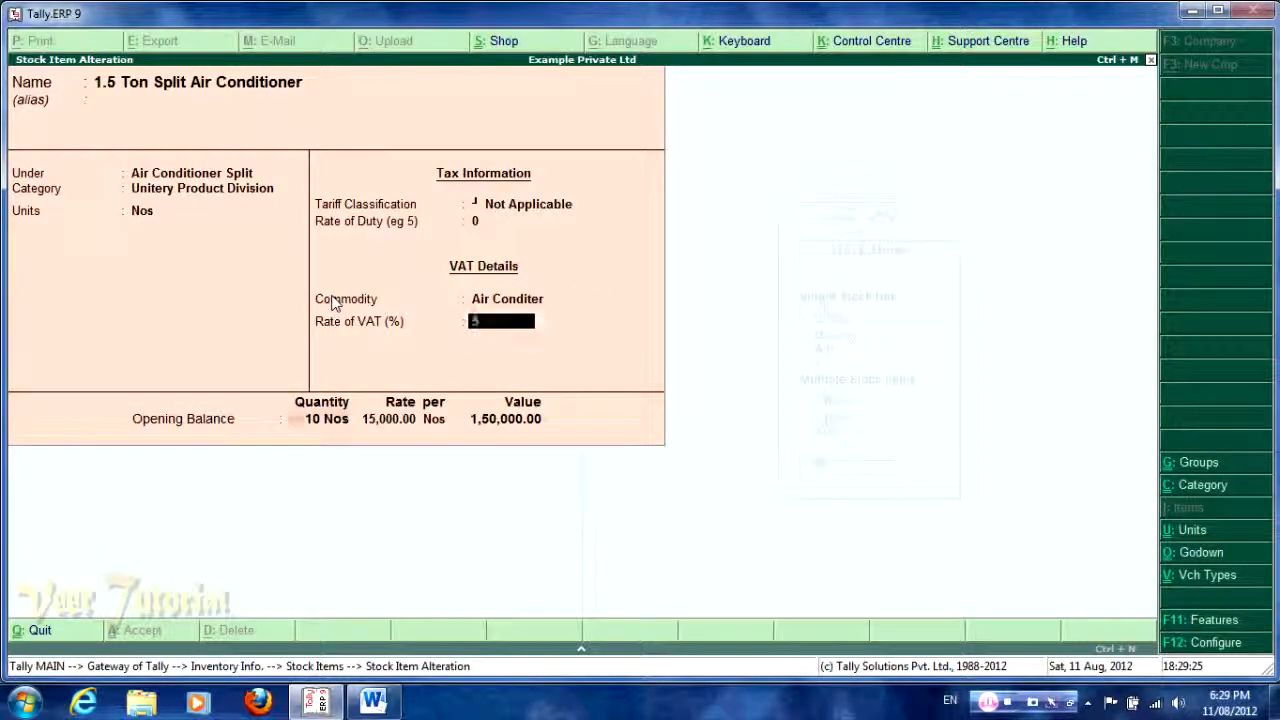
{"action": "key", "text": "Return"}
{"action": "key", "text": "Return"}
{"action": "key", "text": "Return"}
{"action": "key", "text": "Return"}
{"action": "key", "text": "Return"}
{"action": "key", "text": "Return"}
{"action": "key", "text": "Return"}
{"action": "key", "text": "Return"}
{"action": "key", "text": "Return"}
{"action": "key", "text": "Return"}
{"action": "key", "text": "Return"}
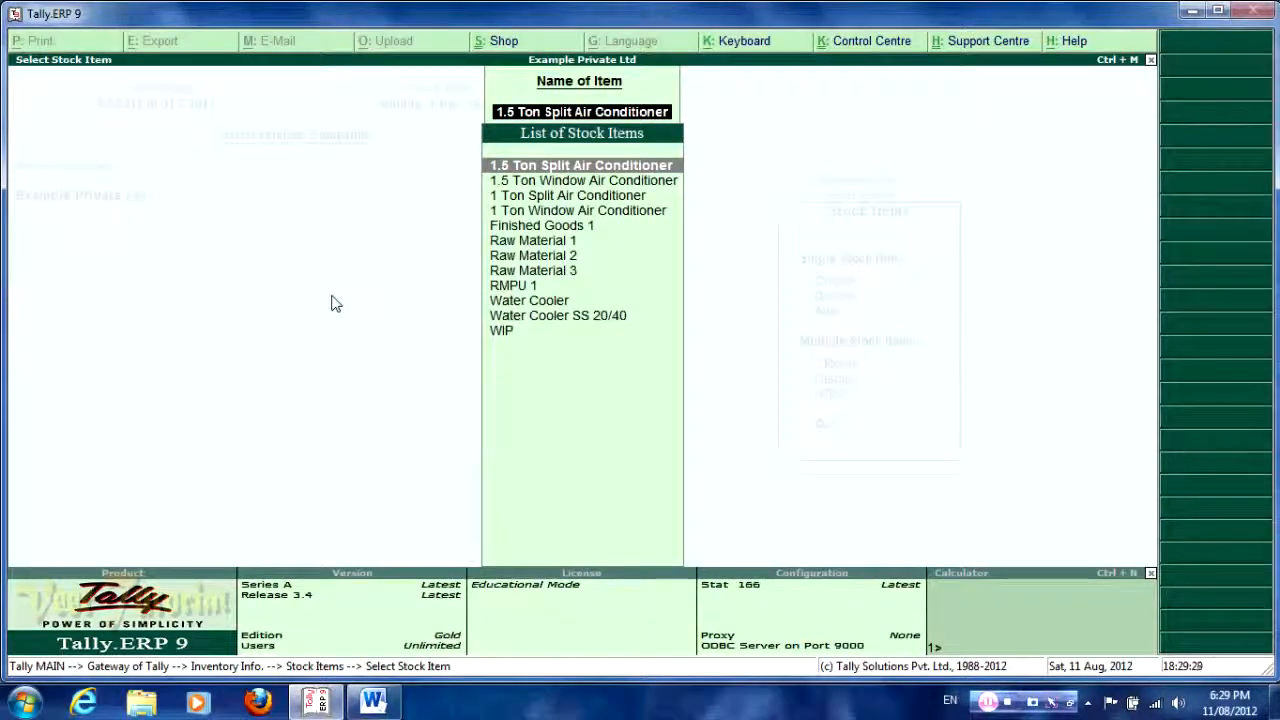
- Leave stock item alteration and return to the Gateway of Tally
{"action": "key", "text": "BackSpace"}
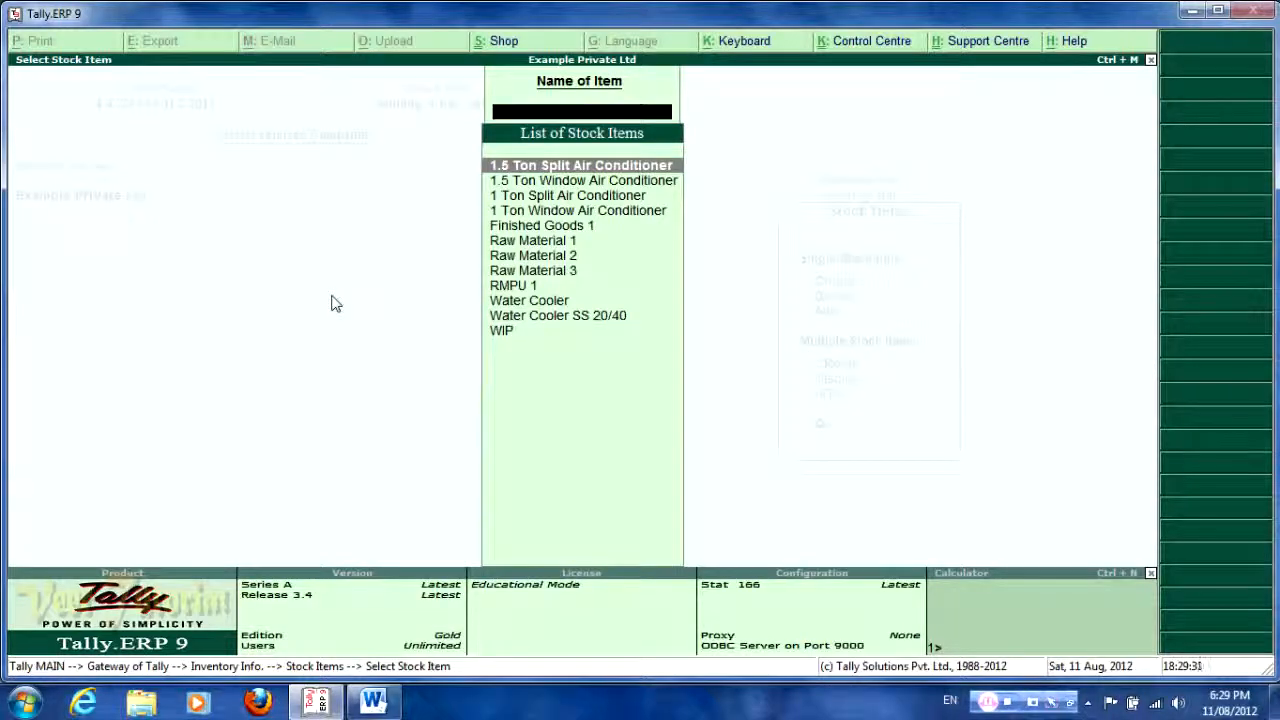
{"action": "key", "text": "Escape"}
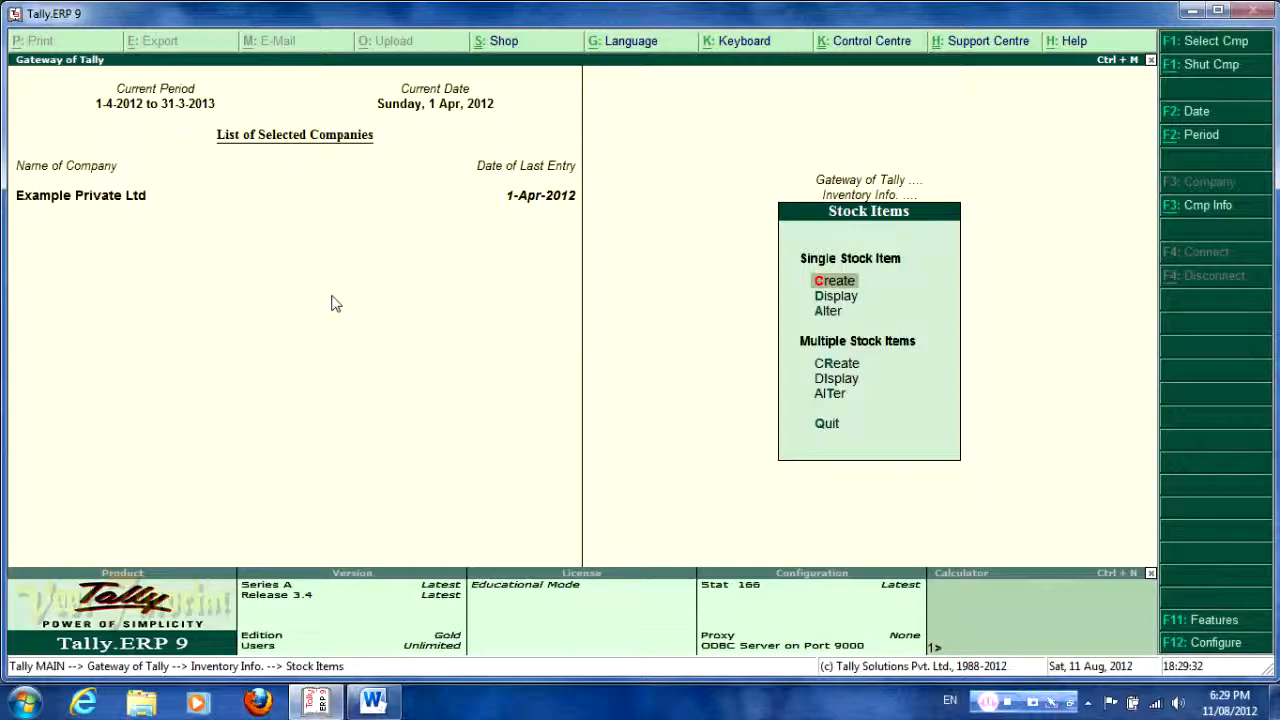
{"action": "key", "text": "Escape"}
{"action": "key", "text": "Escape"}
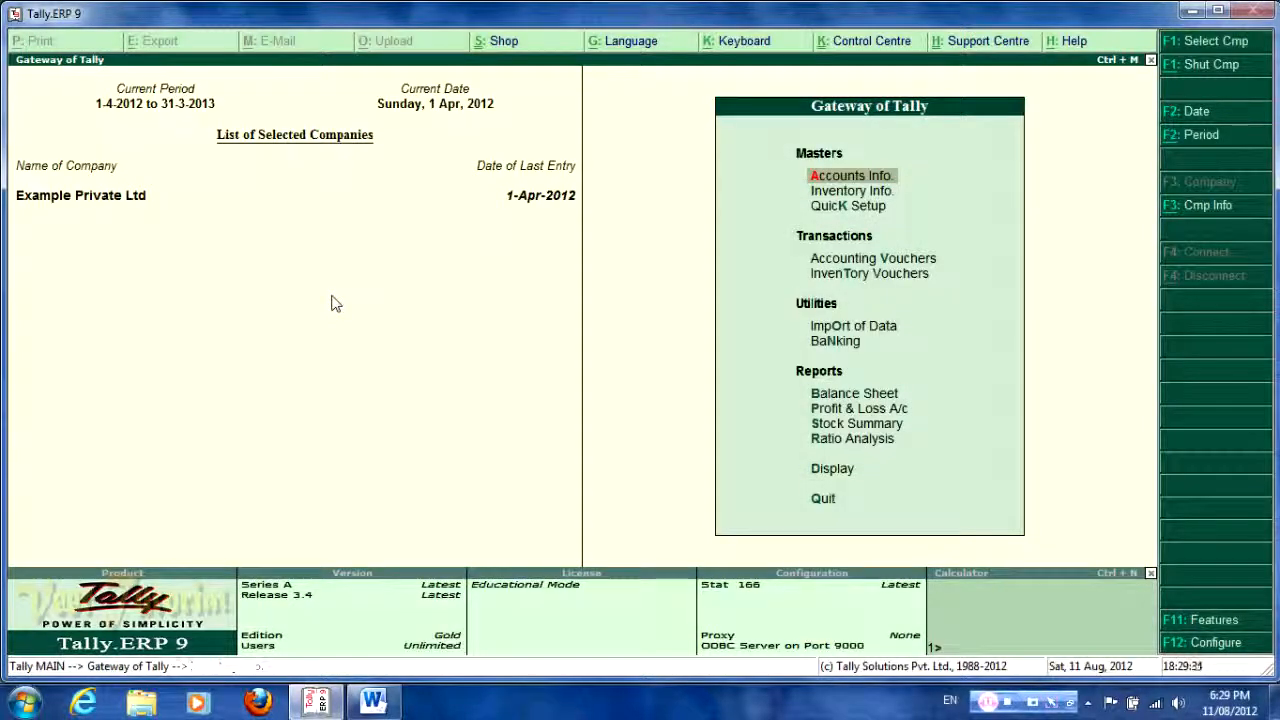